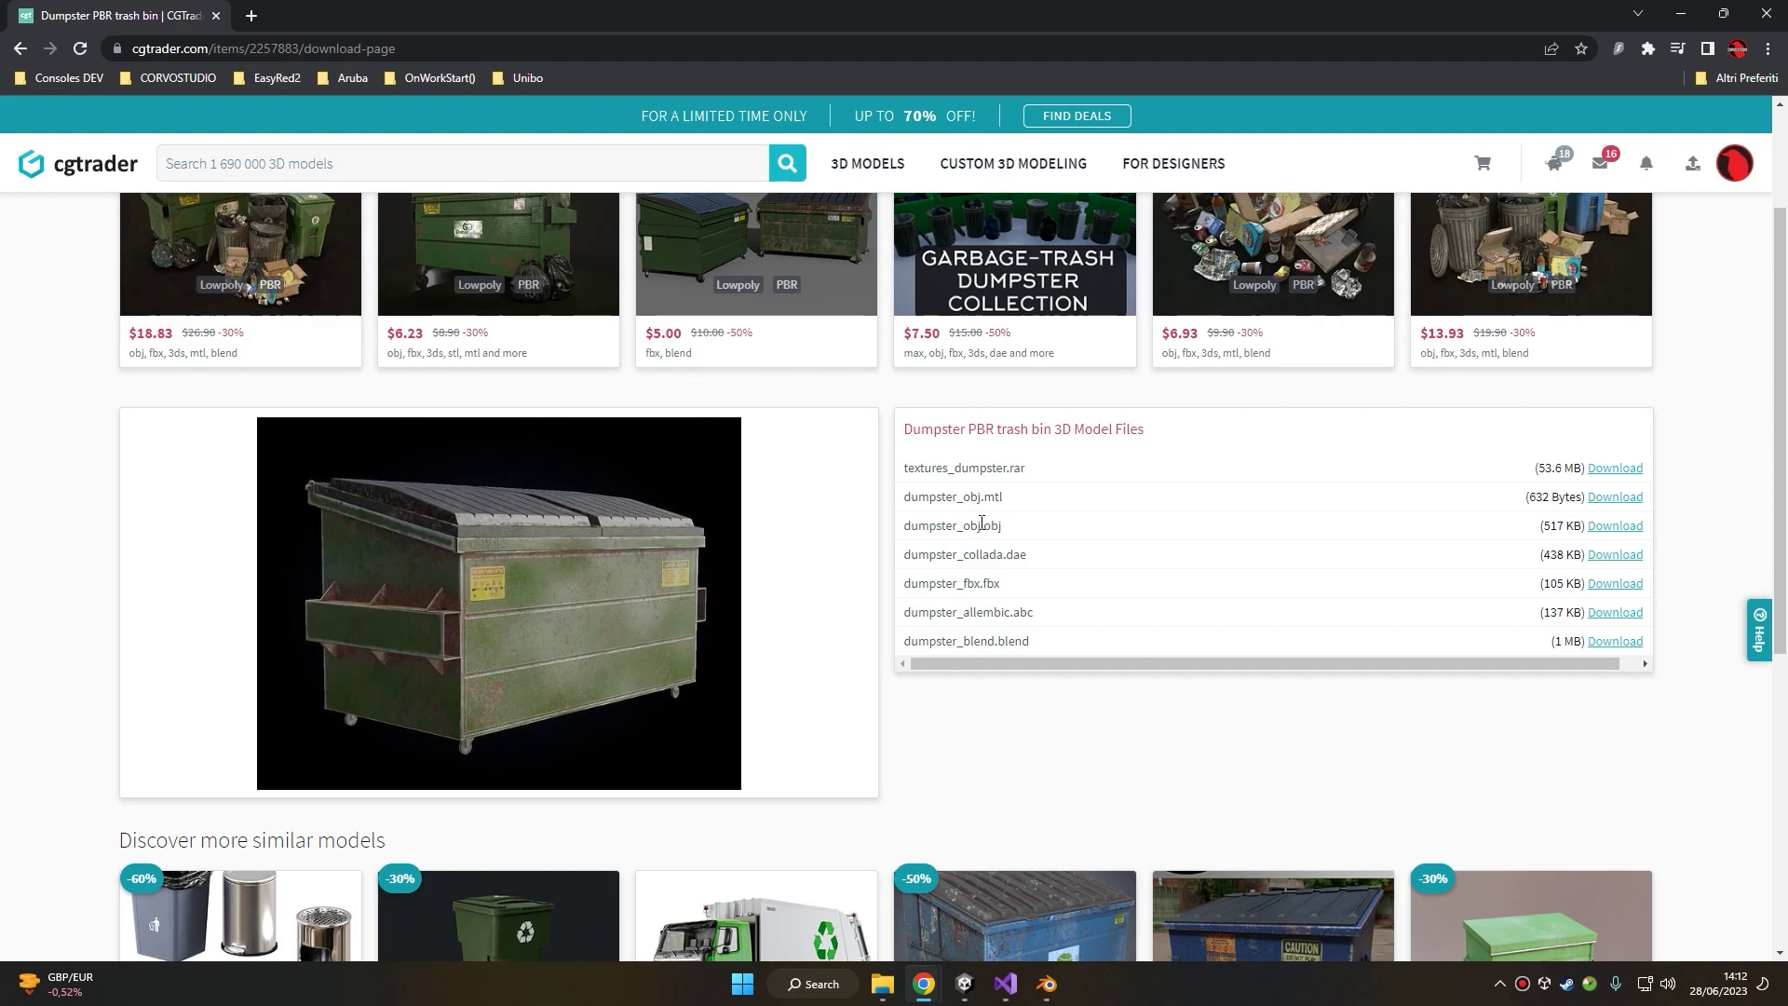
- Download textures_dumpster.rar into a new Desktop folder named Prop Mod Test
{"action": "left_click", "coordinate": [1611, 469]}
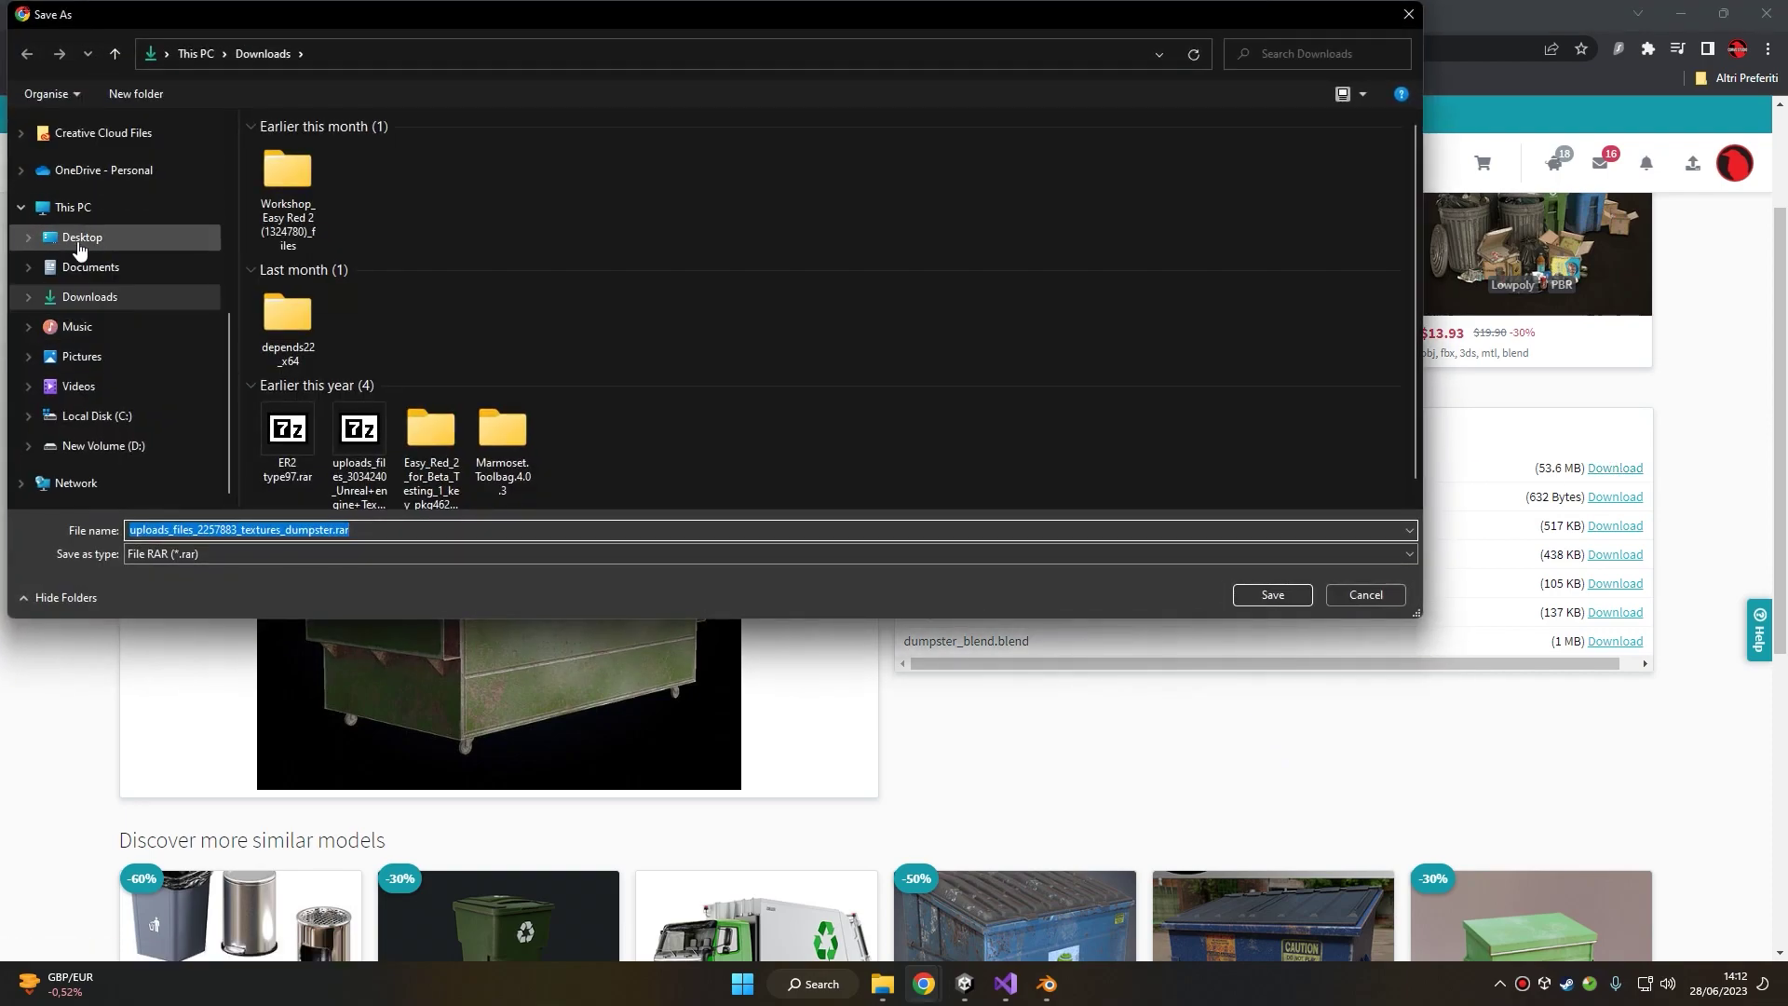
{"action": "left_click", "coordinate": [81, 239]}
{"action": "left_click", "coordinate": [136, 93]}
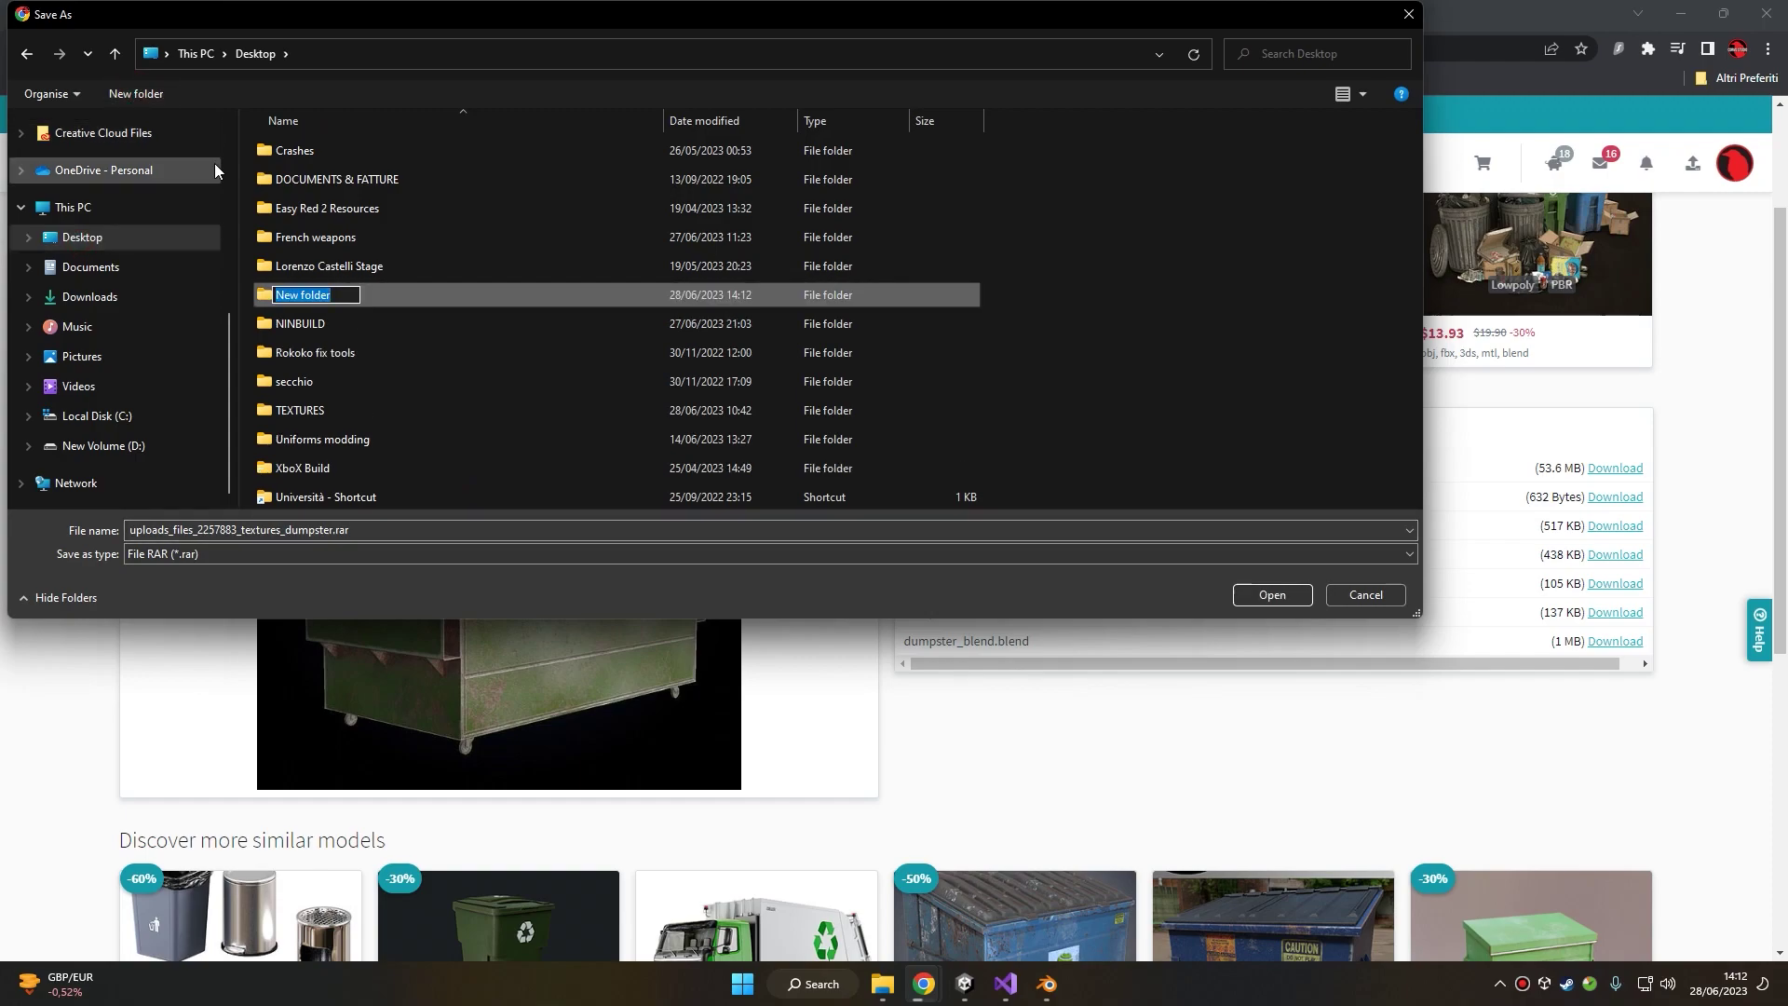
{"action": "type", "text": "Prop Mod Test"}
{"action": "key", "text": "Return"}
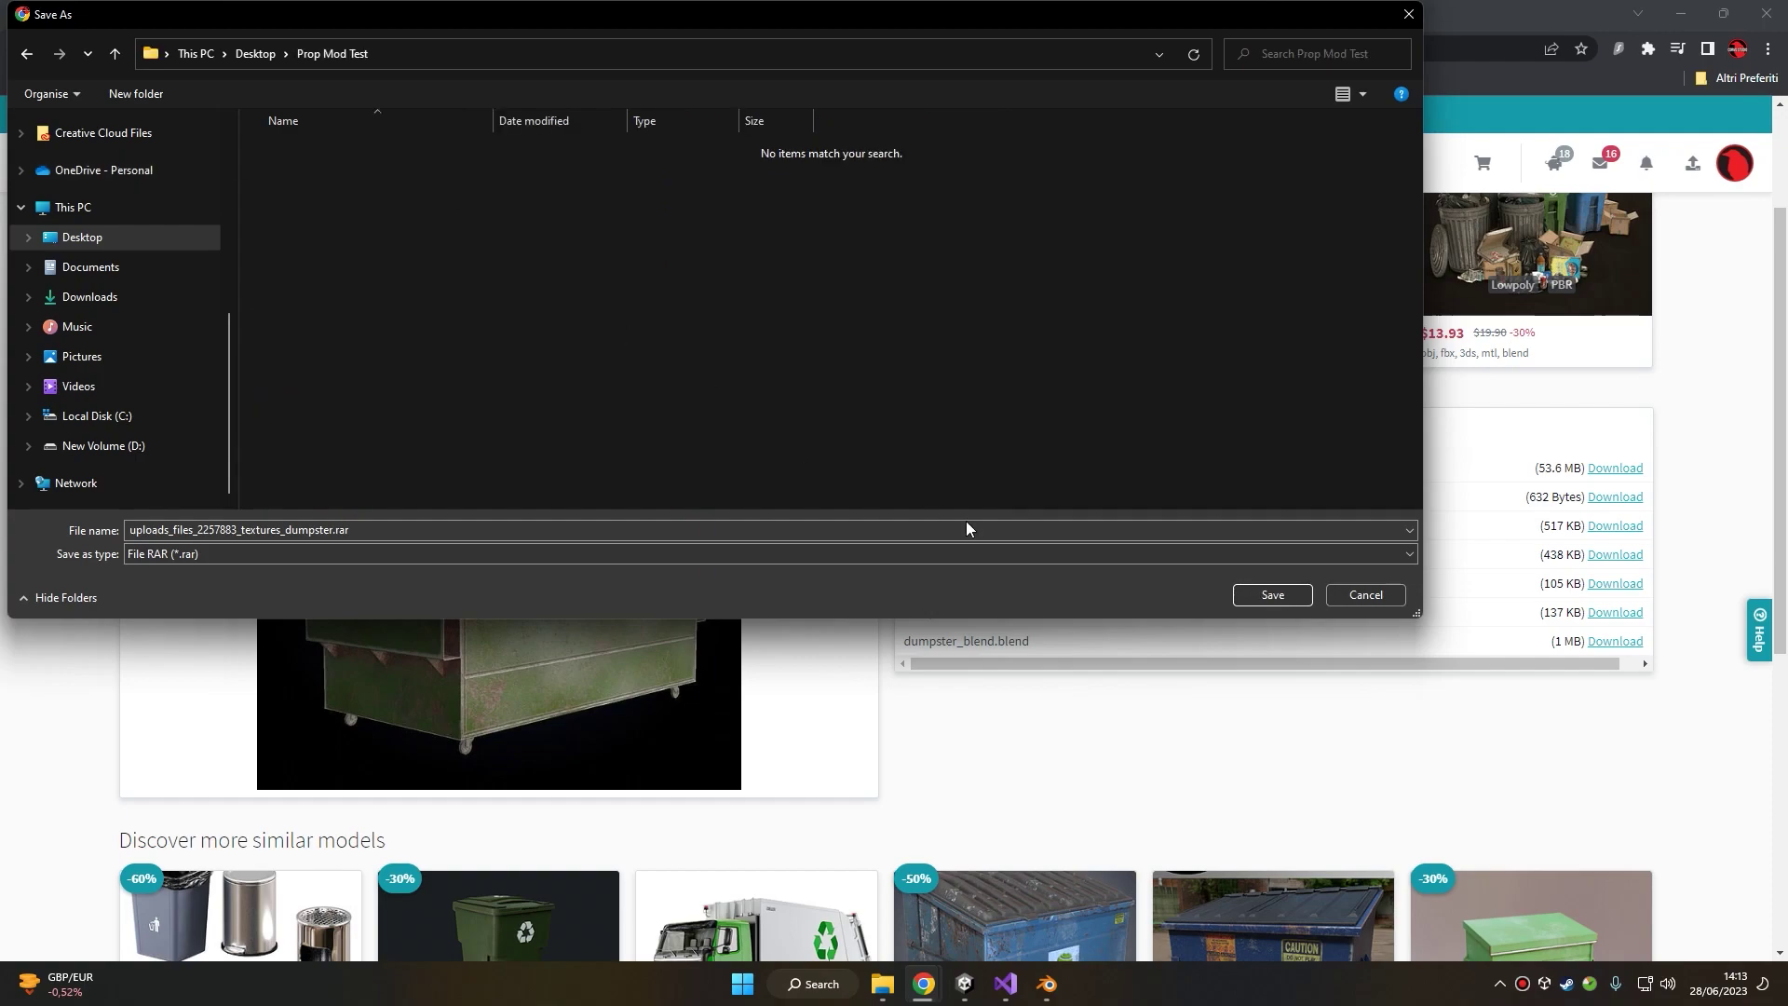
{"action": "left_click", "coordinate": [1272, 595]}
- Open the downloaded texture archive, and download dumpster_fbx.fbx into the Prop Mod Test folder
{"action": "left_click", "coordinate": [80, 930]}
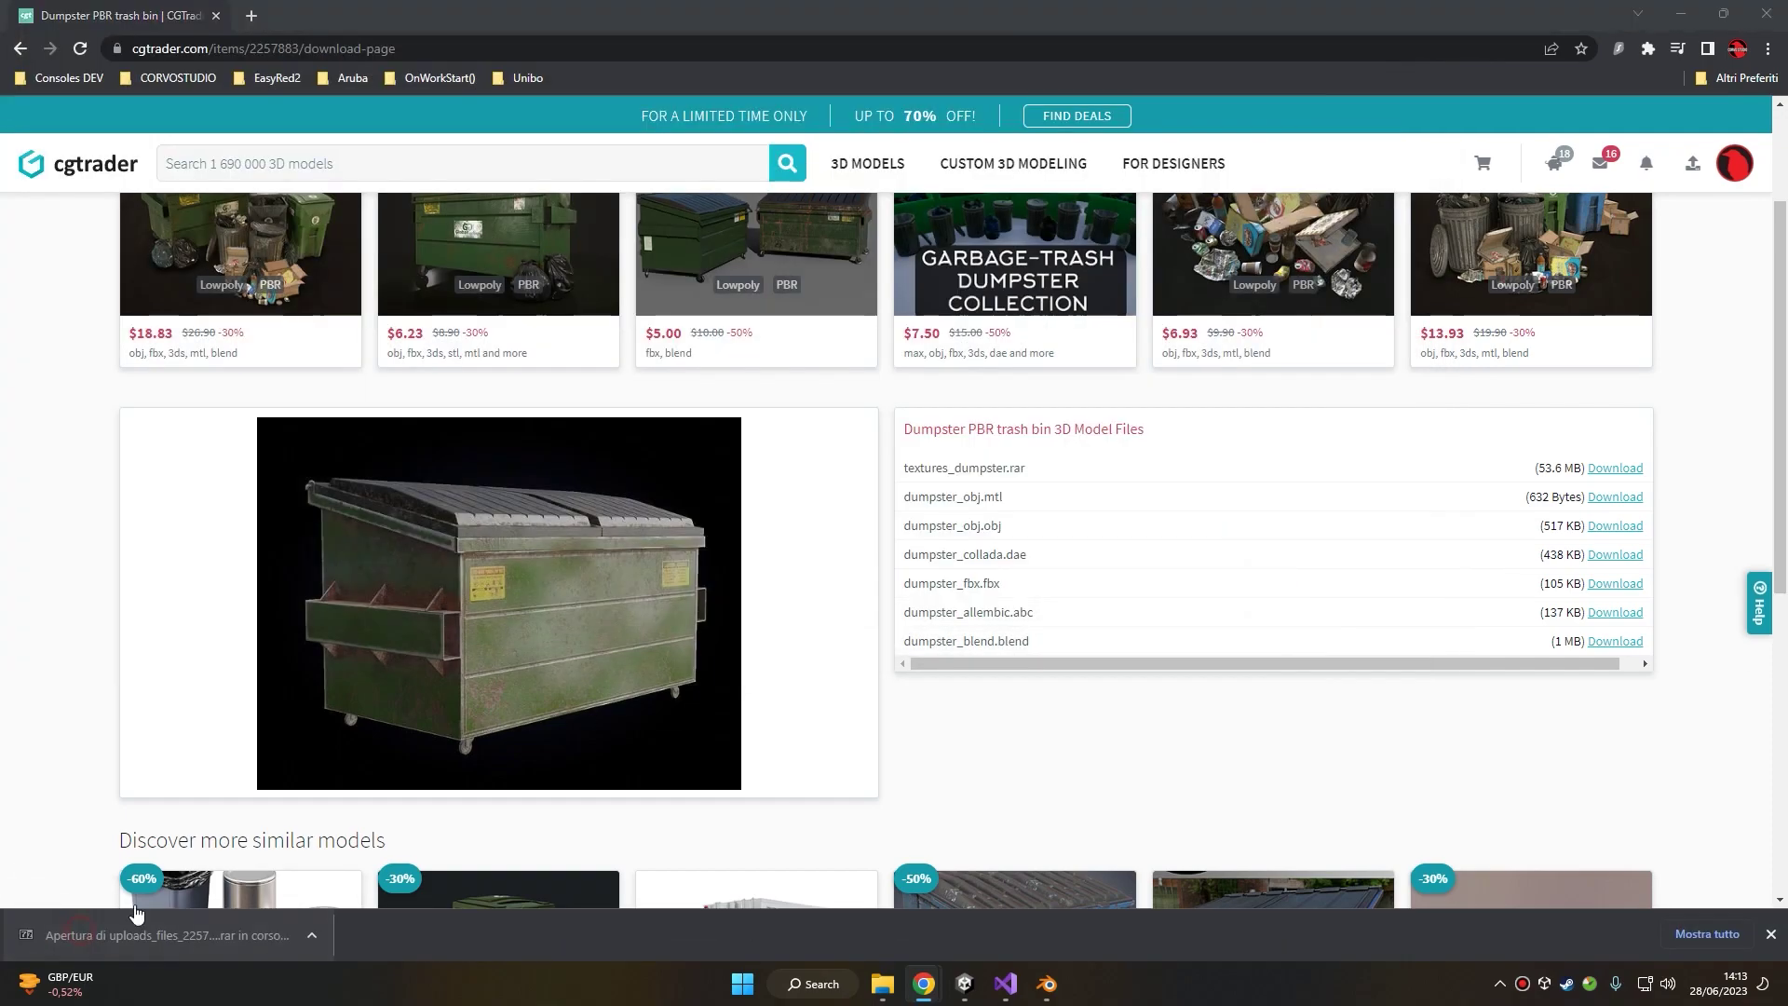
{"action": "left_click", "coordinate": [780, 409]}
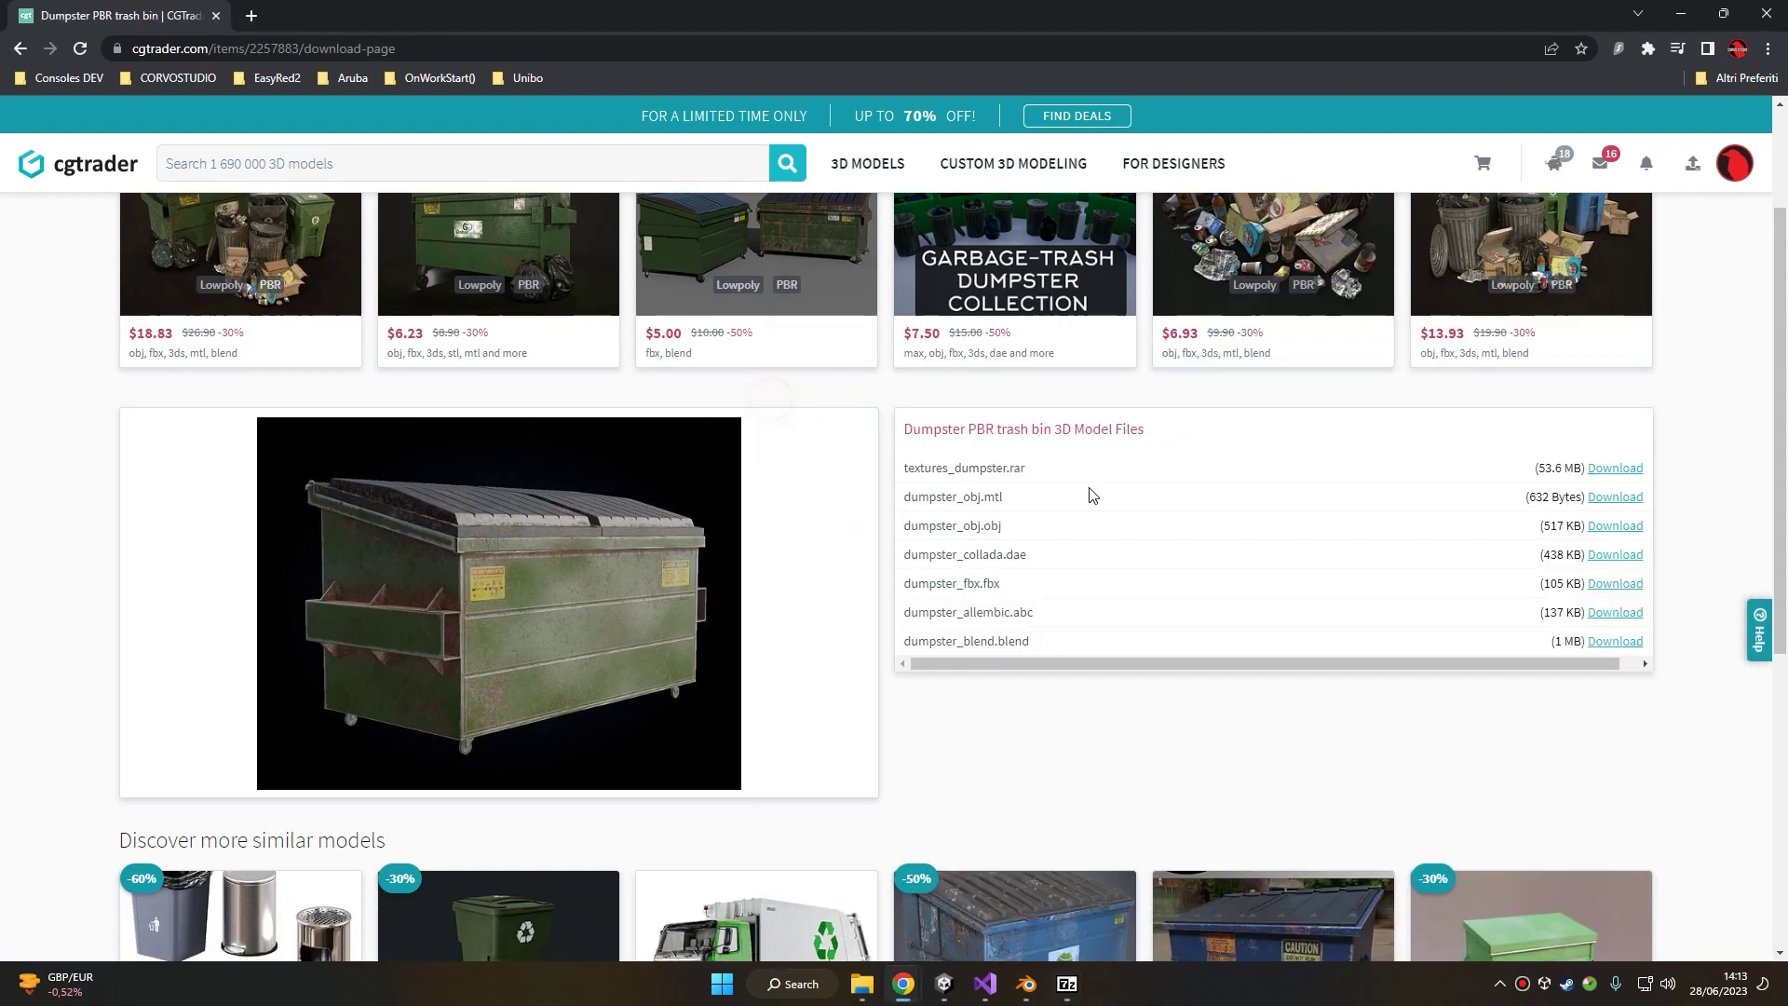
{"action": "left_click", "coordinate": [1615, 583]}
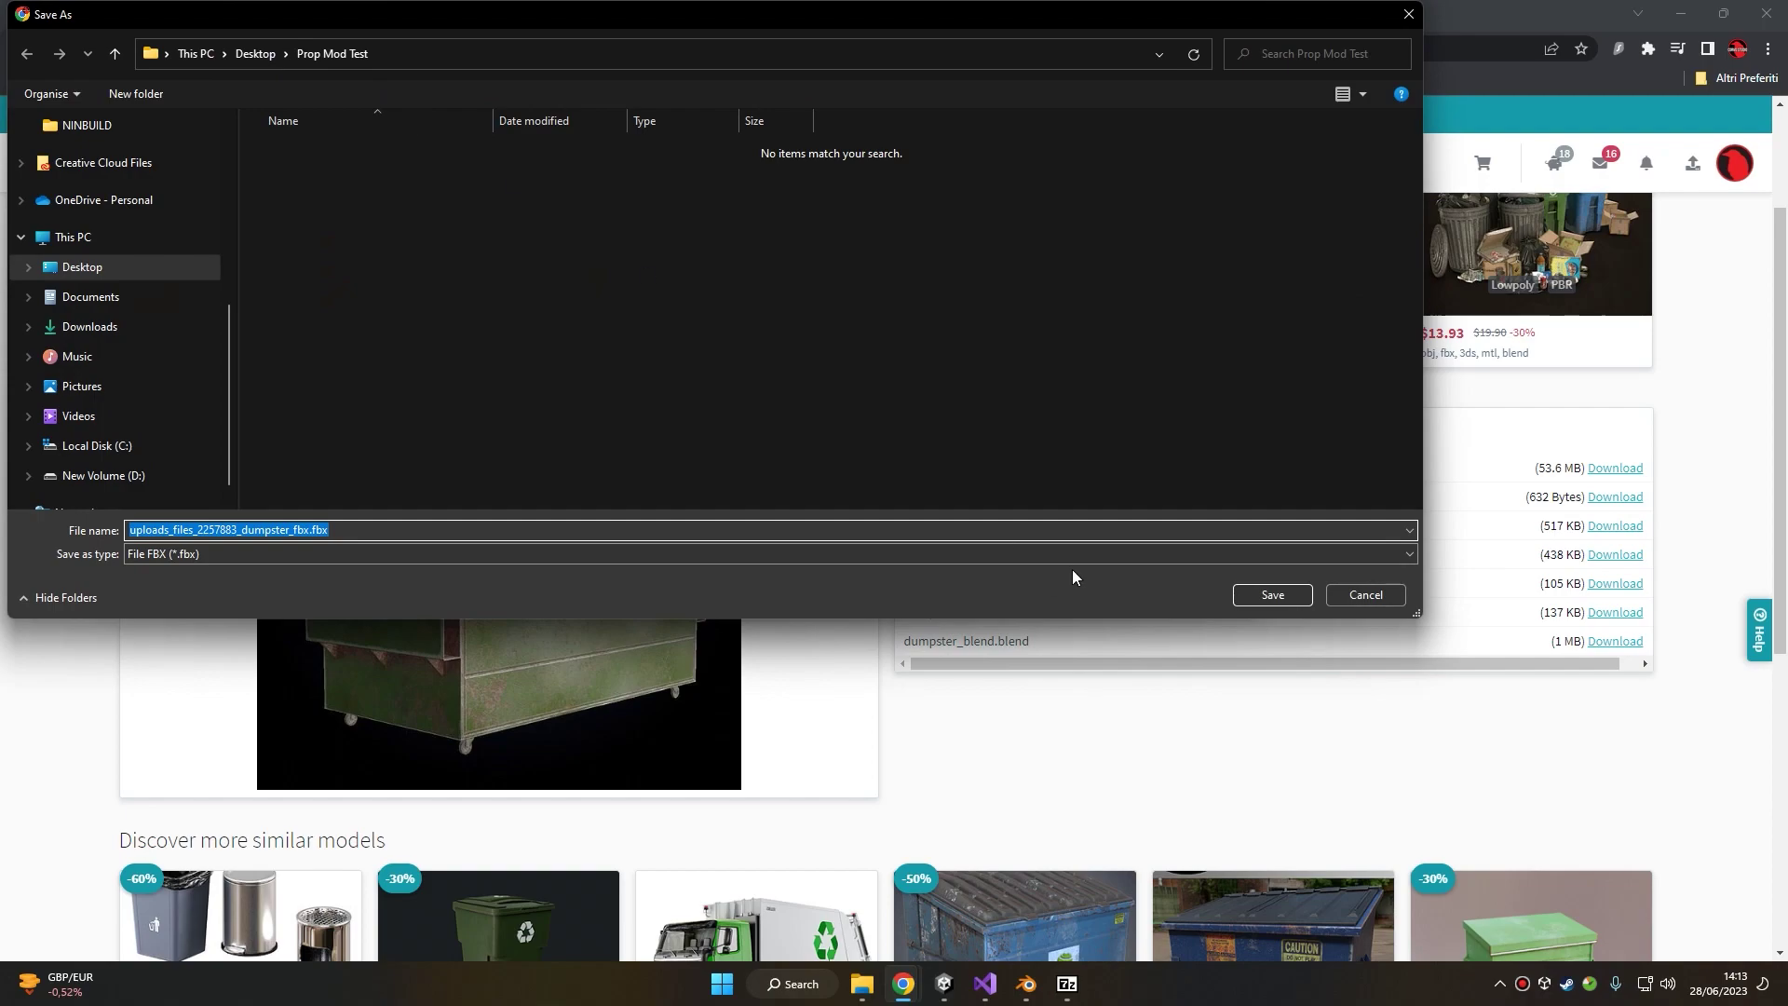
{"action": "left_click", "coordinate": [1270, 592]}
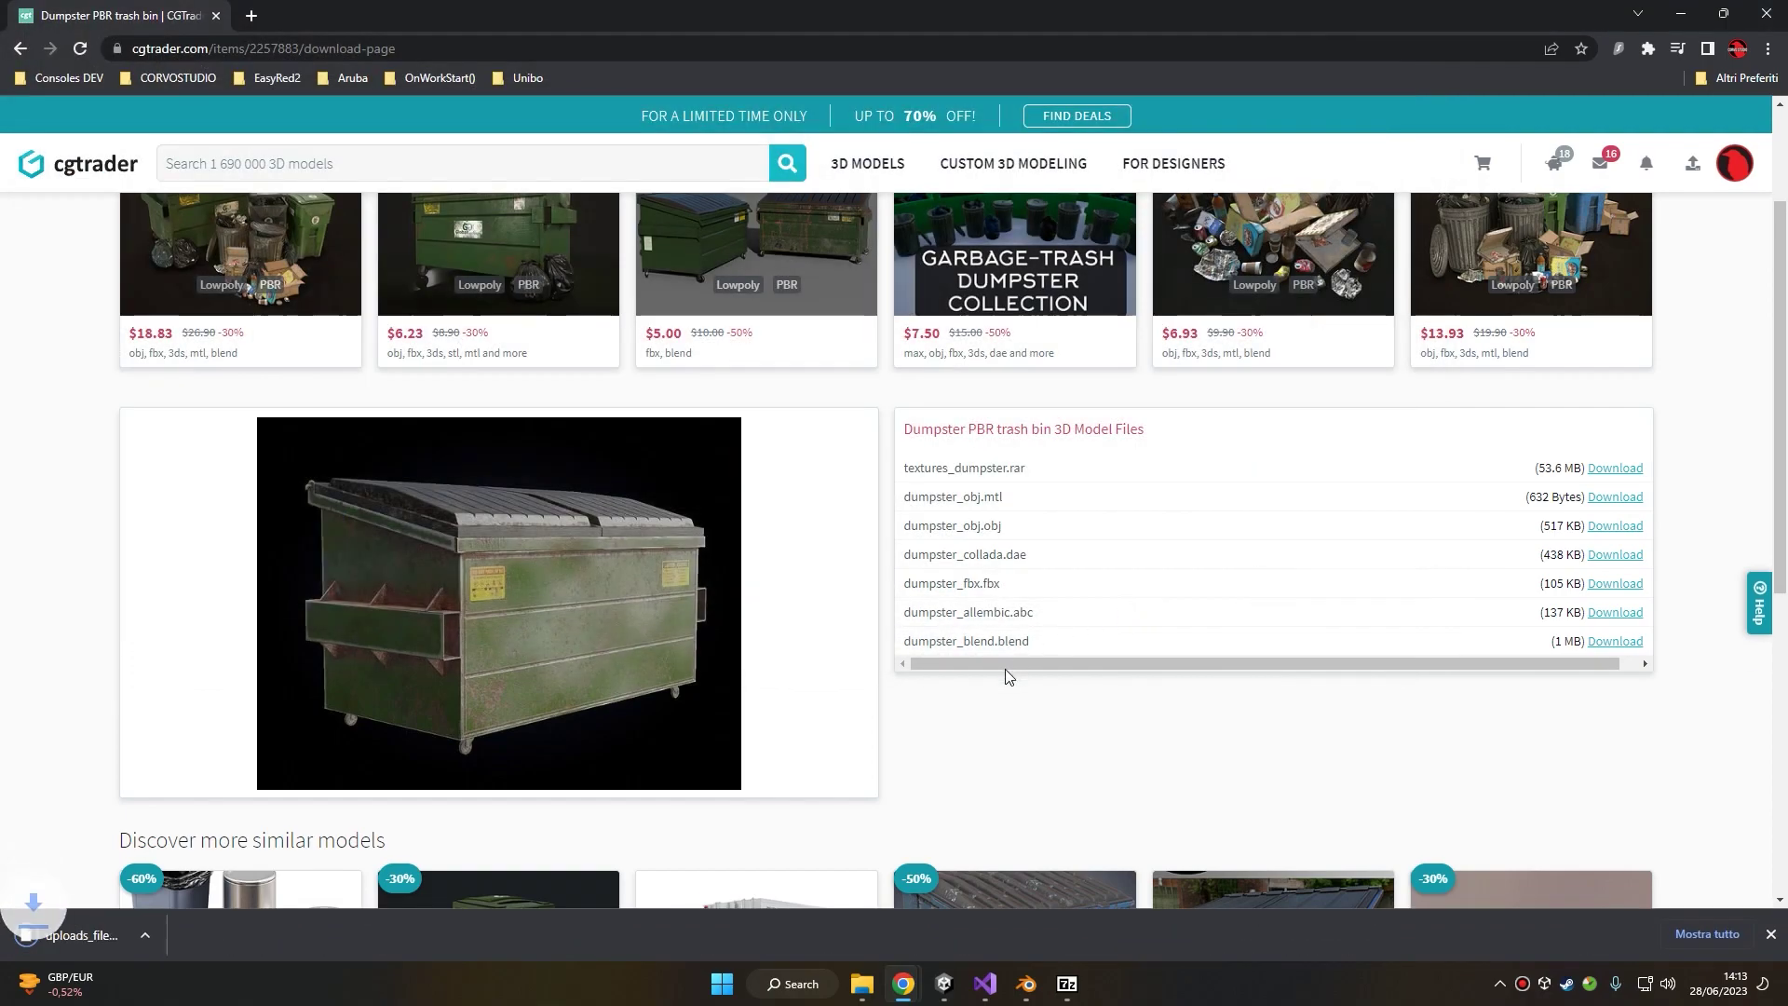
- Open the Prop Mod Test folder in File Explorer and extract the archive's dumpster PNG textures into it
{"action": "key", "text": "super+e"}
{"action": "left_click", "coordinate": [1036, 295]}
{"action": "type", "text": "C:\\Users\\corvo\\OneDrive\\Desktop\\Prop Mod Test"}
{"action": "key", "text": "Return"}
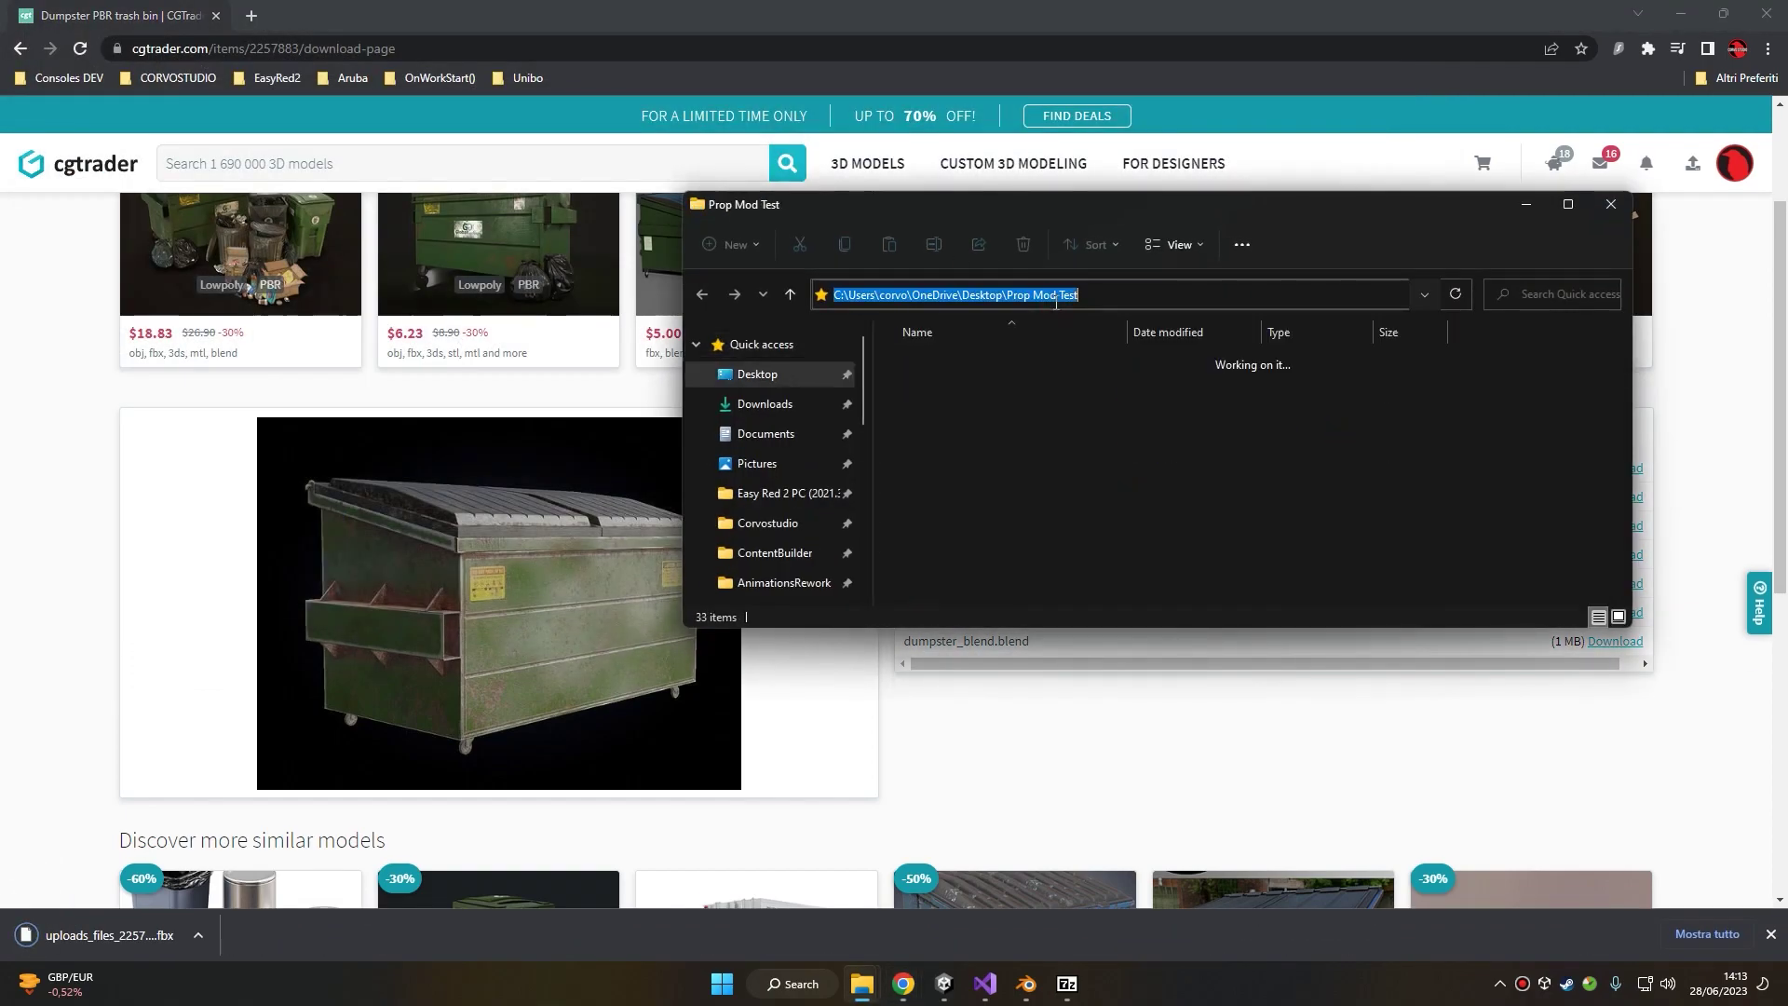
{"action": "double_click", "coordinate": [985, 392]}
{"action": "left_click_drag", "start_coordinate": [1029, 296], "coordinate": [1216, 403]}
{"action": "left_click", "coordinate": [1071, 540]}
{"action": "left_click", "coordinate": [1090, 607], "text": "shift"}
{"action": "left_click_drag", "start_coordinate": [1090, 607], "coordinate": [917, 467]}
{"action": "left_click_drag", "start_coordinate": [1645, 406], "coordinate": [732, 452]}
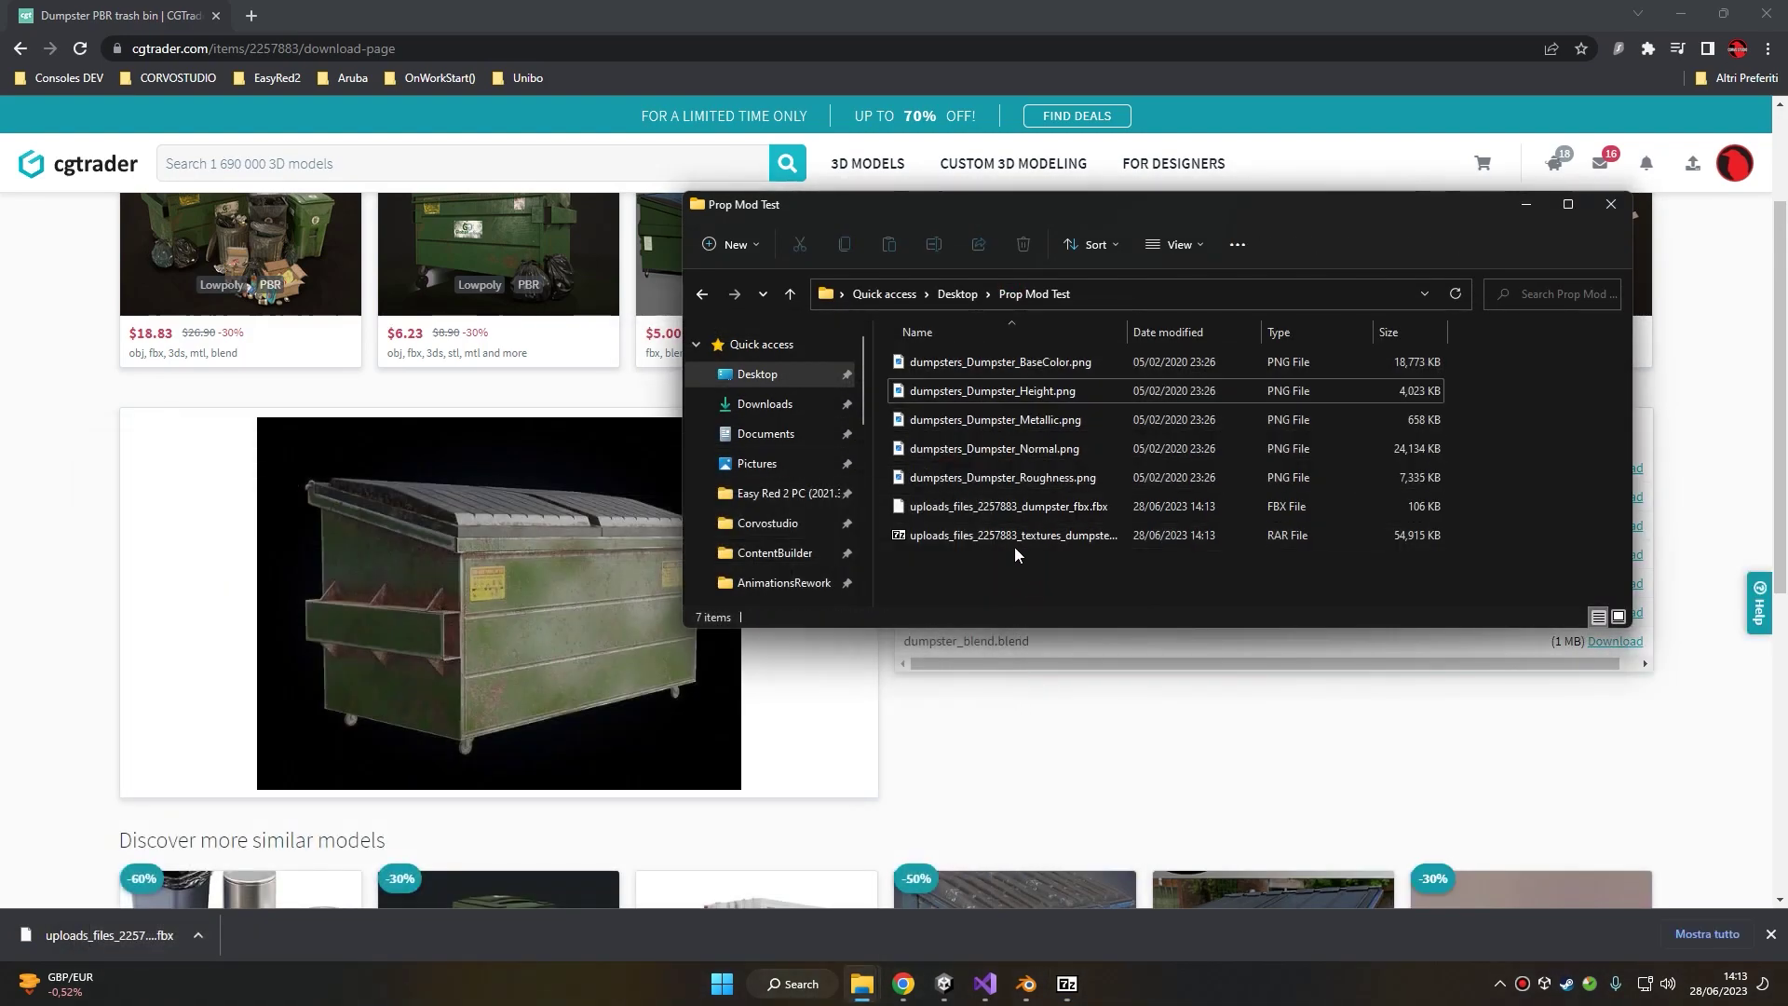
- Delete the textures RAR archive from the Prop Mod Test folder, closing the 7-Zip window that holds it open
{"action": "left_click", "coordinate": [1018, 544]}
{"action": "key", "text": "Delete"}
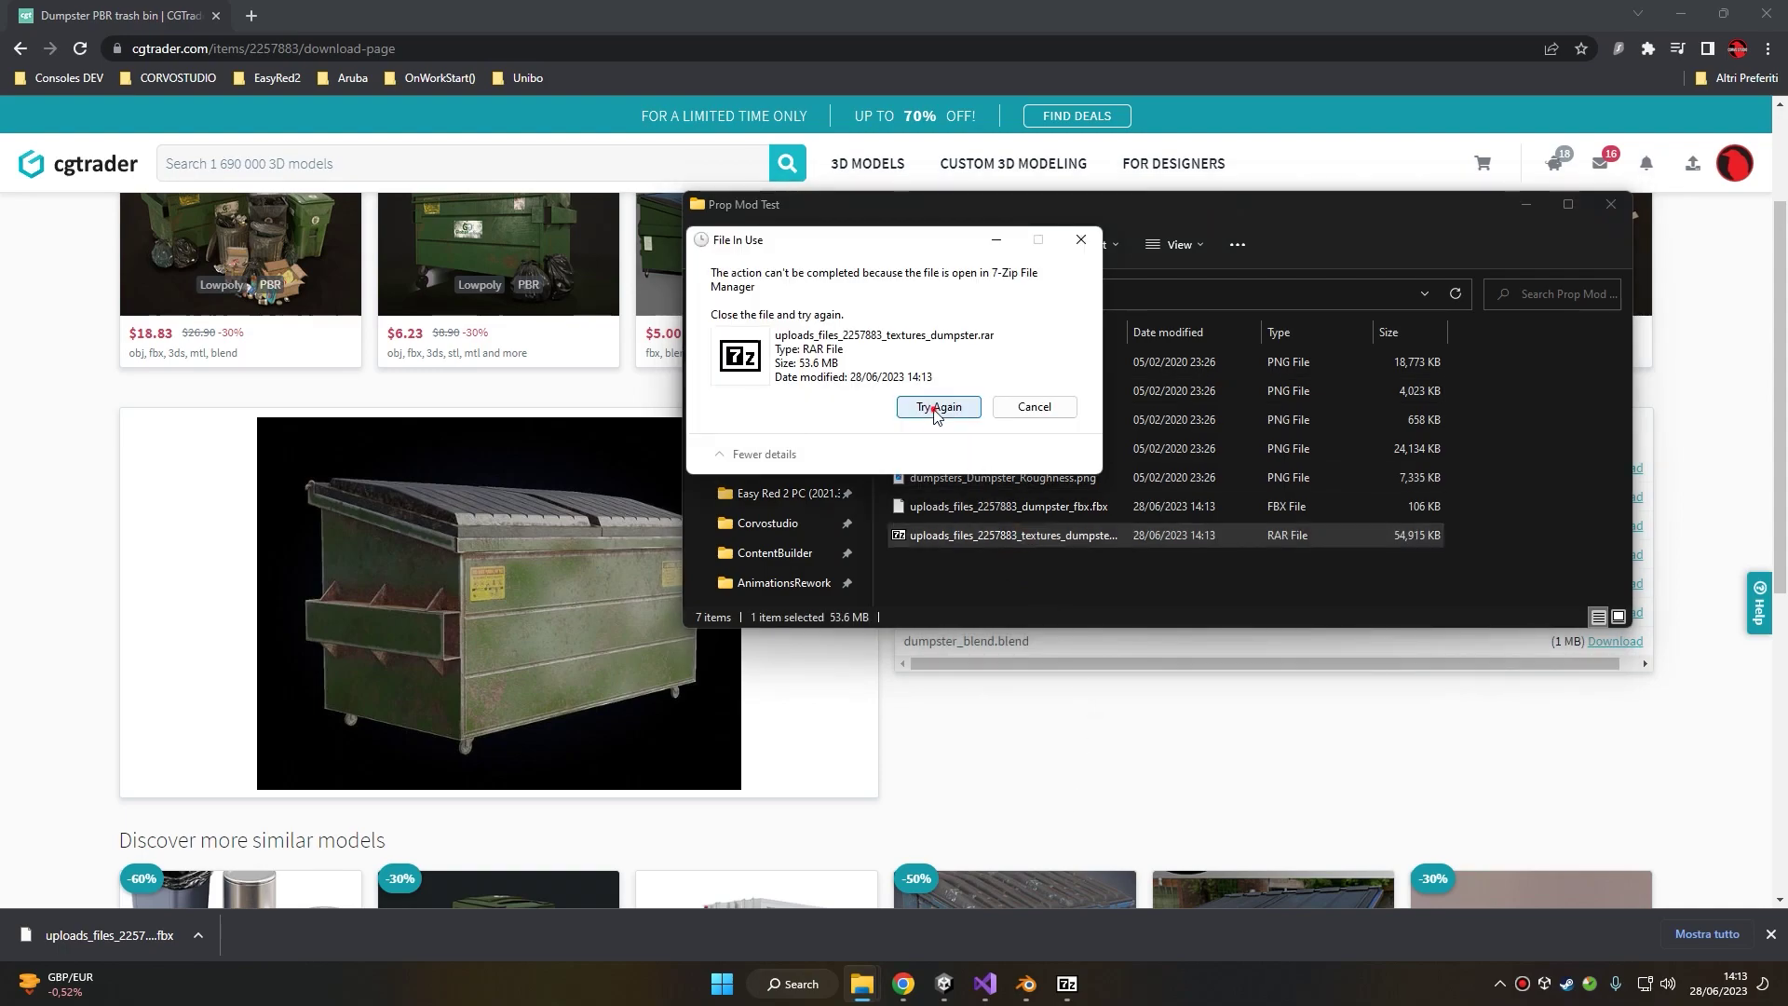
{"action": "left_click", "coordinate": [938, 403]}
{"action": "left_click", "coordinate": [1066, 984]}
{"action": "left_click", "coordinate": [1722, 294]}
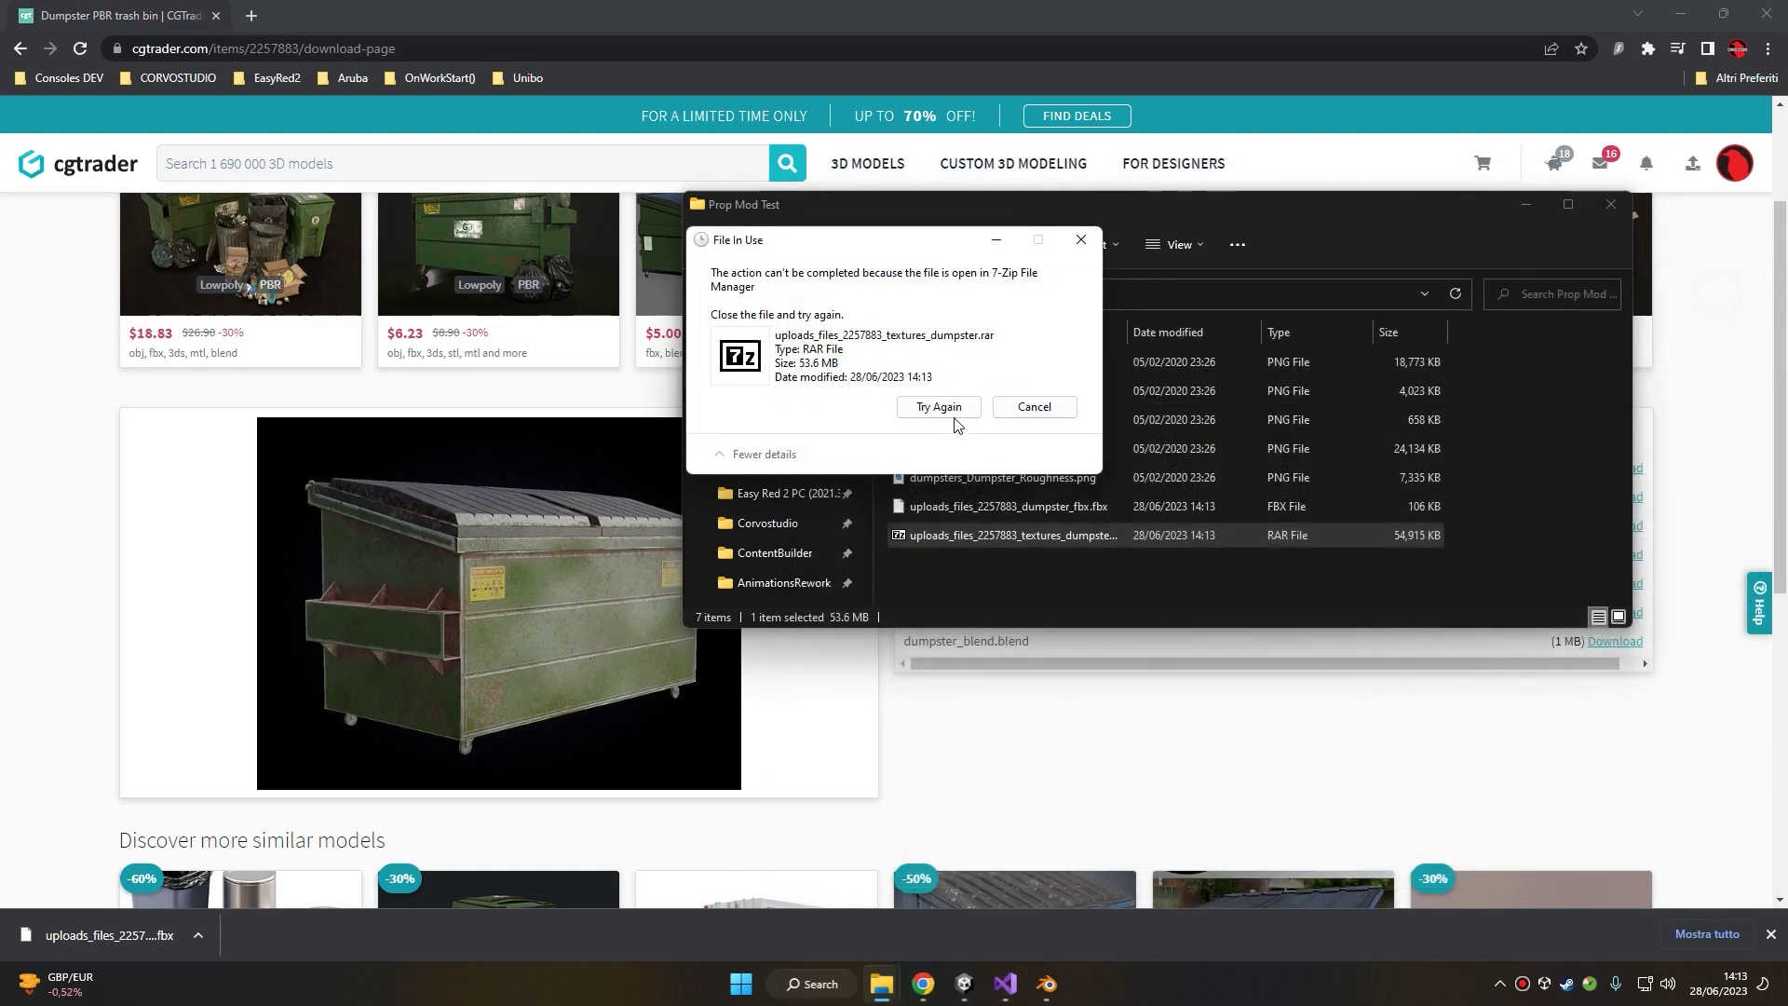
{"action": "left_click", "coordinate": [950, 414]}
- Switch to Blender and import the dumpster FBX file from the Prop Mod Test folder
{"action": "left_click", "coordinate": [1047, 983]}
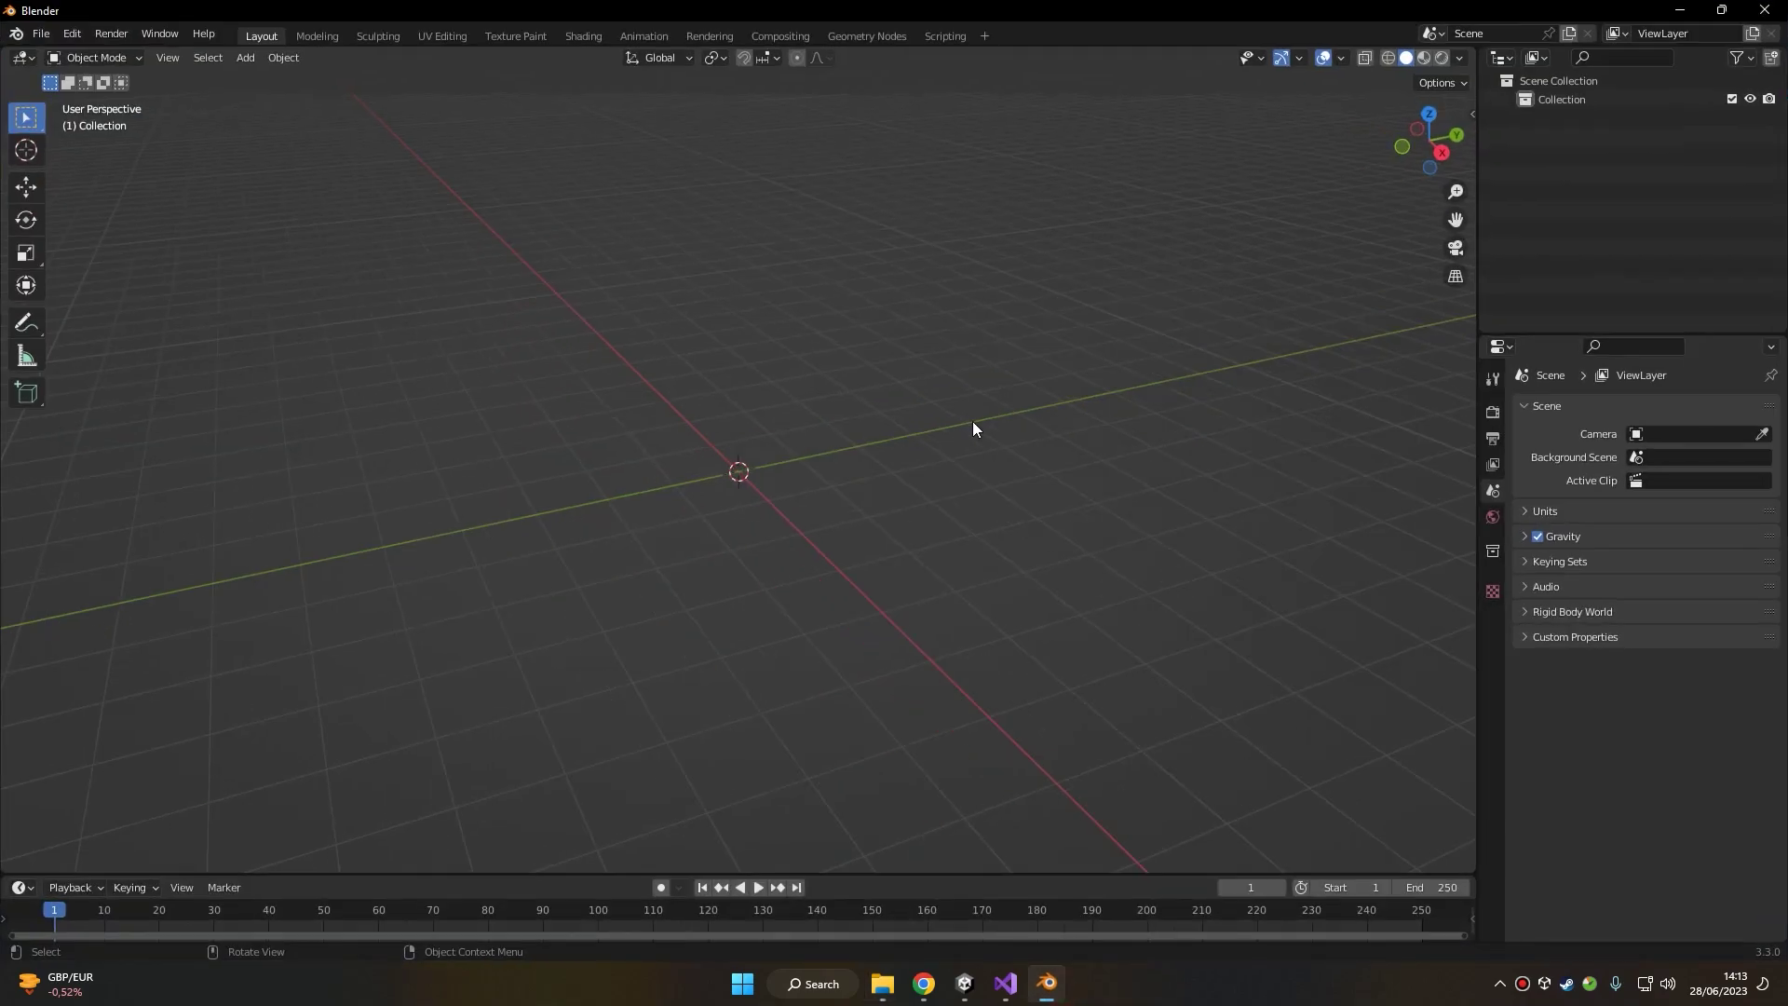
{"action": "left_click", "coordinate": [41, 33]}
{"action": "mouse_move", "coordinate": [80, 287]}
{"action": "left_click", "coordinate": [270, 464]}
{"action": "double_click", "coordinate": [650, 257]}
{"action": "scroll", "coordinate": [700, 390], "scroll_direction": "up", "scroll_amount": 7}
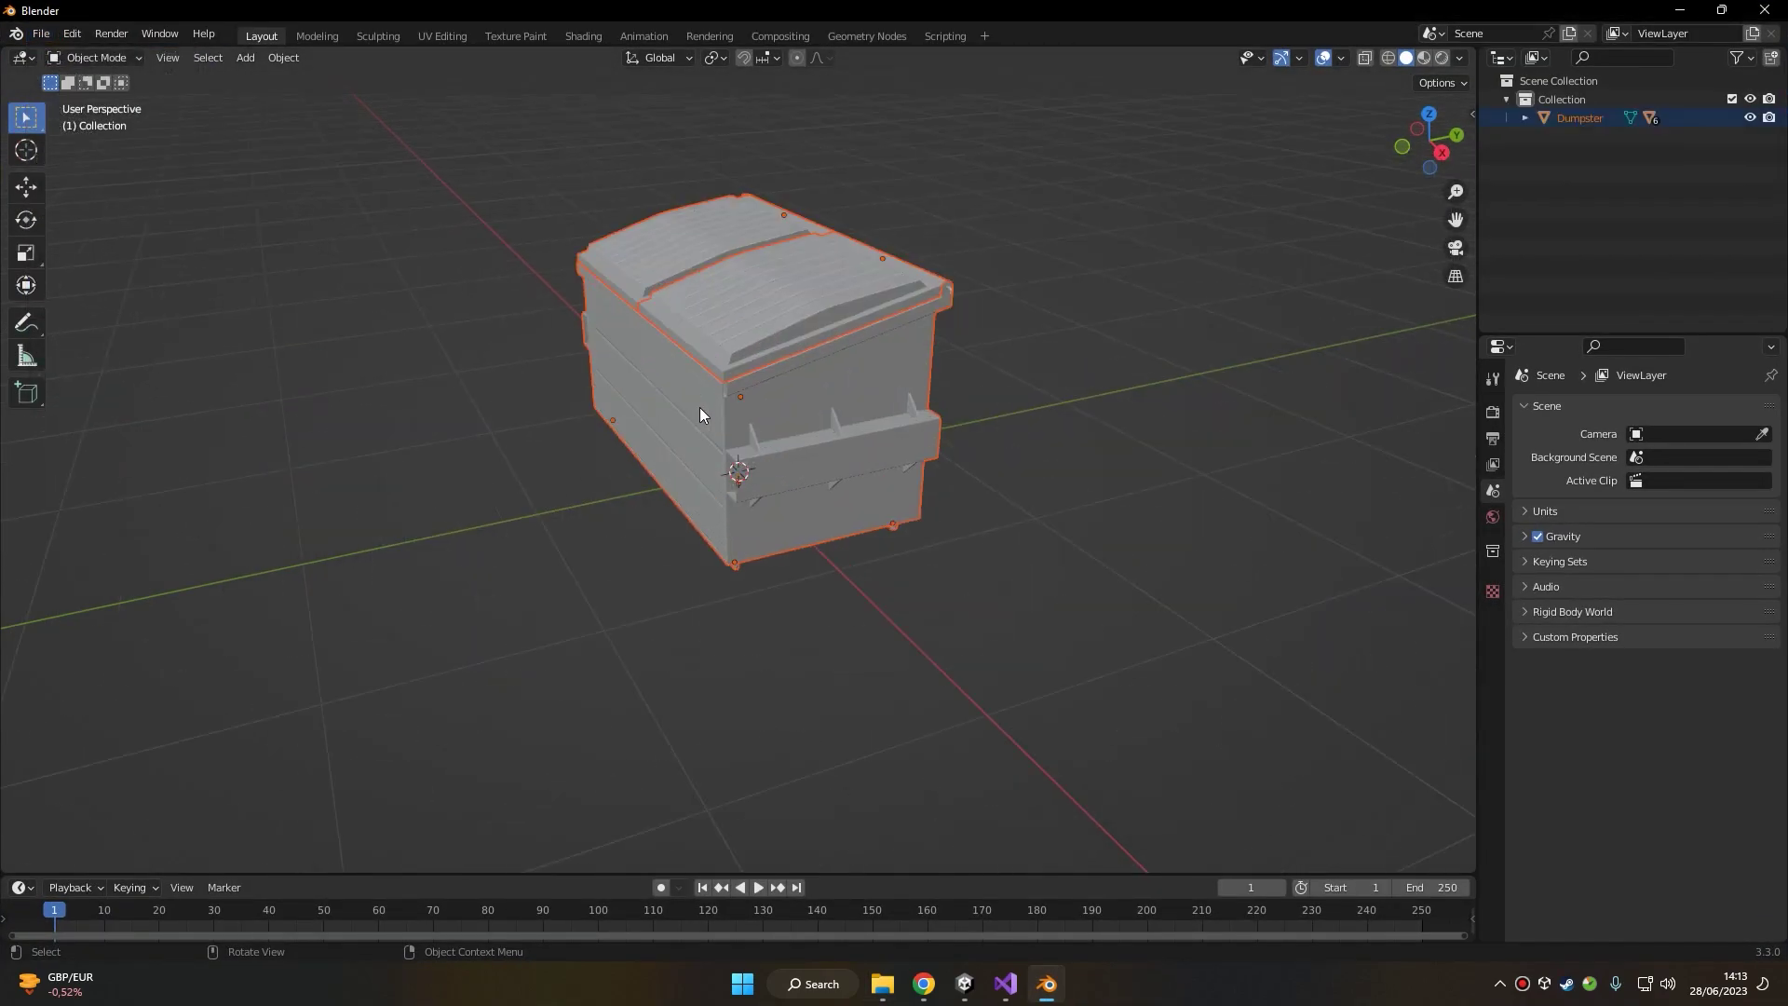
- Check the dumpster's separate cover and wheel parts, and join all of them into a single object
{"action": "middle_click_drag", "start_coordinate": [687, 406], "coordinate": [1052, 381]}
{"action": "left_click", "coordinate": [759, 361]}
{"action": "key", "text": "Tab"}
{"action": "middle_click_drag", "start_coordinate": [894, 363], "coordinate": [773, 335]}
{"action": "key", "text": "Tab"}
{"action": "left_click", "coordinate": [814, 266]}
{"action": "left_click", "coordinate": [1525, 118]}
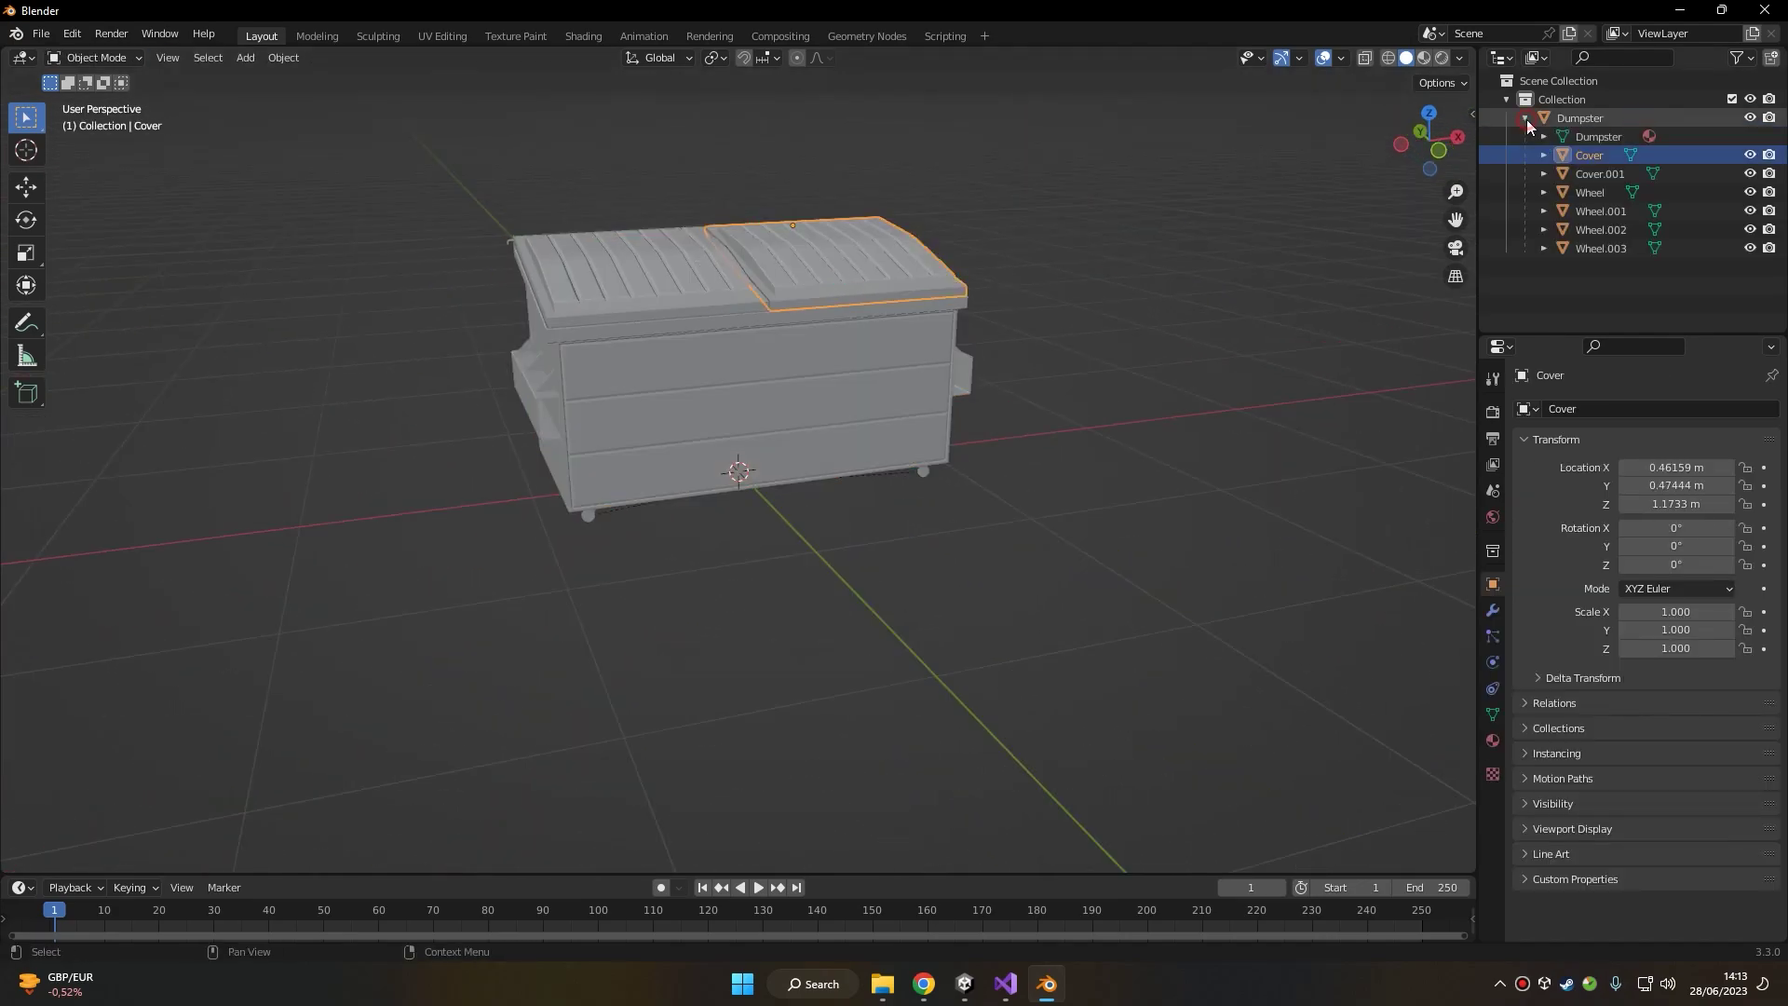
{"action": "middle_click_drag", "start_coordinate": [1300, 223], "coordinate": [1099, 238]}
{"action": "key", "text": "a"}
{"action": "key", "text": "ctrl+j"}
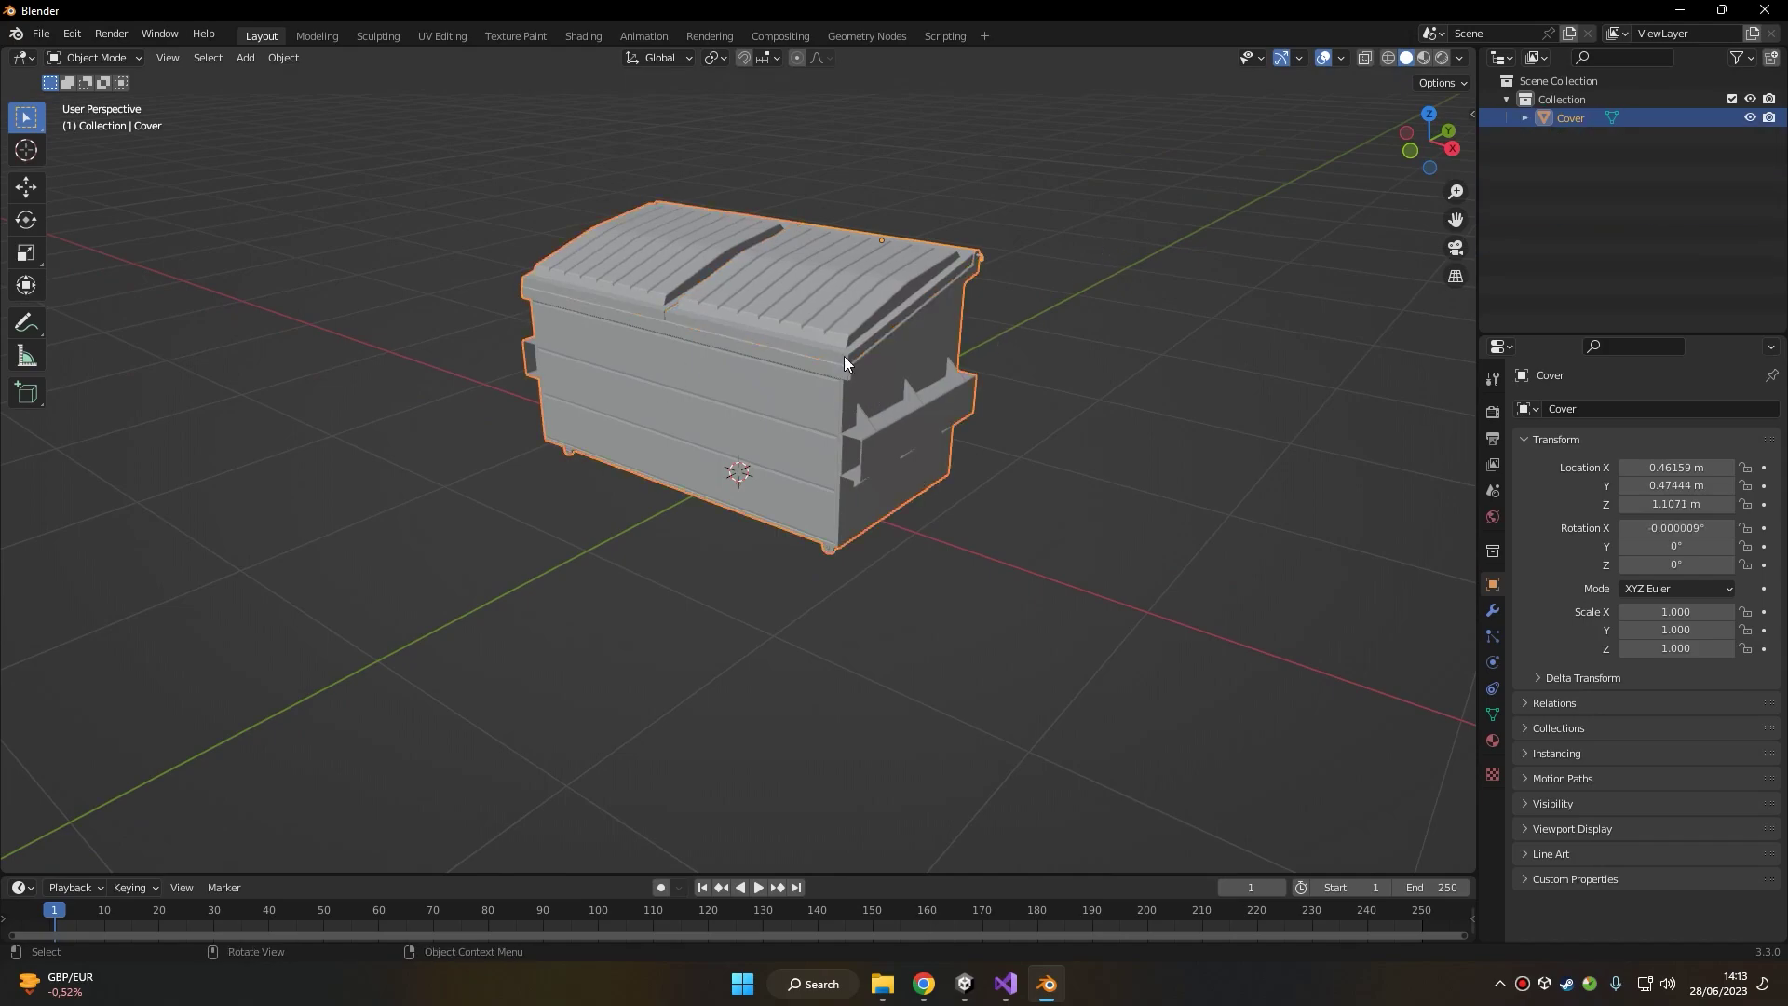
- Examine the joined dumpster's mesh geometry in Edit Mode and from several sides
{"action": "key", "text": "g"}
{"action": "right_click", "coordinate": [914, 313]}
{"action": "scroll", "coordinate": [913, 313], "scroll_direction": "up", "scroll_amount": 2}
{"action": "key", "text": "Tab"}
{"action": "scroll", "coordinate": [913, 313], "scroll_direction": "up", "scroll_amount": 4}
{"action": "middle_click_drag", "start_coordinate": [940, 521], "coordinate": [838, 522]}
{"action": "scroll", "coordinate": [866, 410], "scroll_direction": "down", "scroll_amount": 6}
{"action": "key", "text": "Tab"}
{"action": "middle_click_drag", "start_coordinate": [419, 401], "coordinate": [561, 411]}
{"action": "middle_click_drag", "start_coordinate": [698, 414], "coordinate": [1180, 389]}
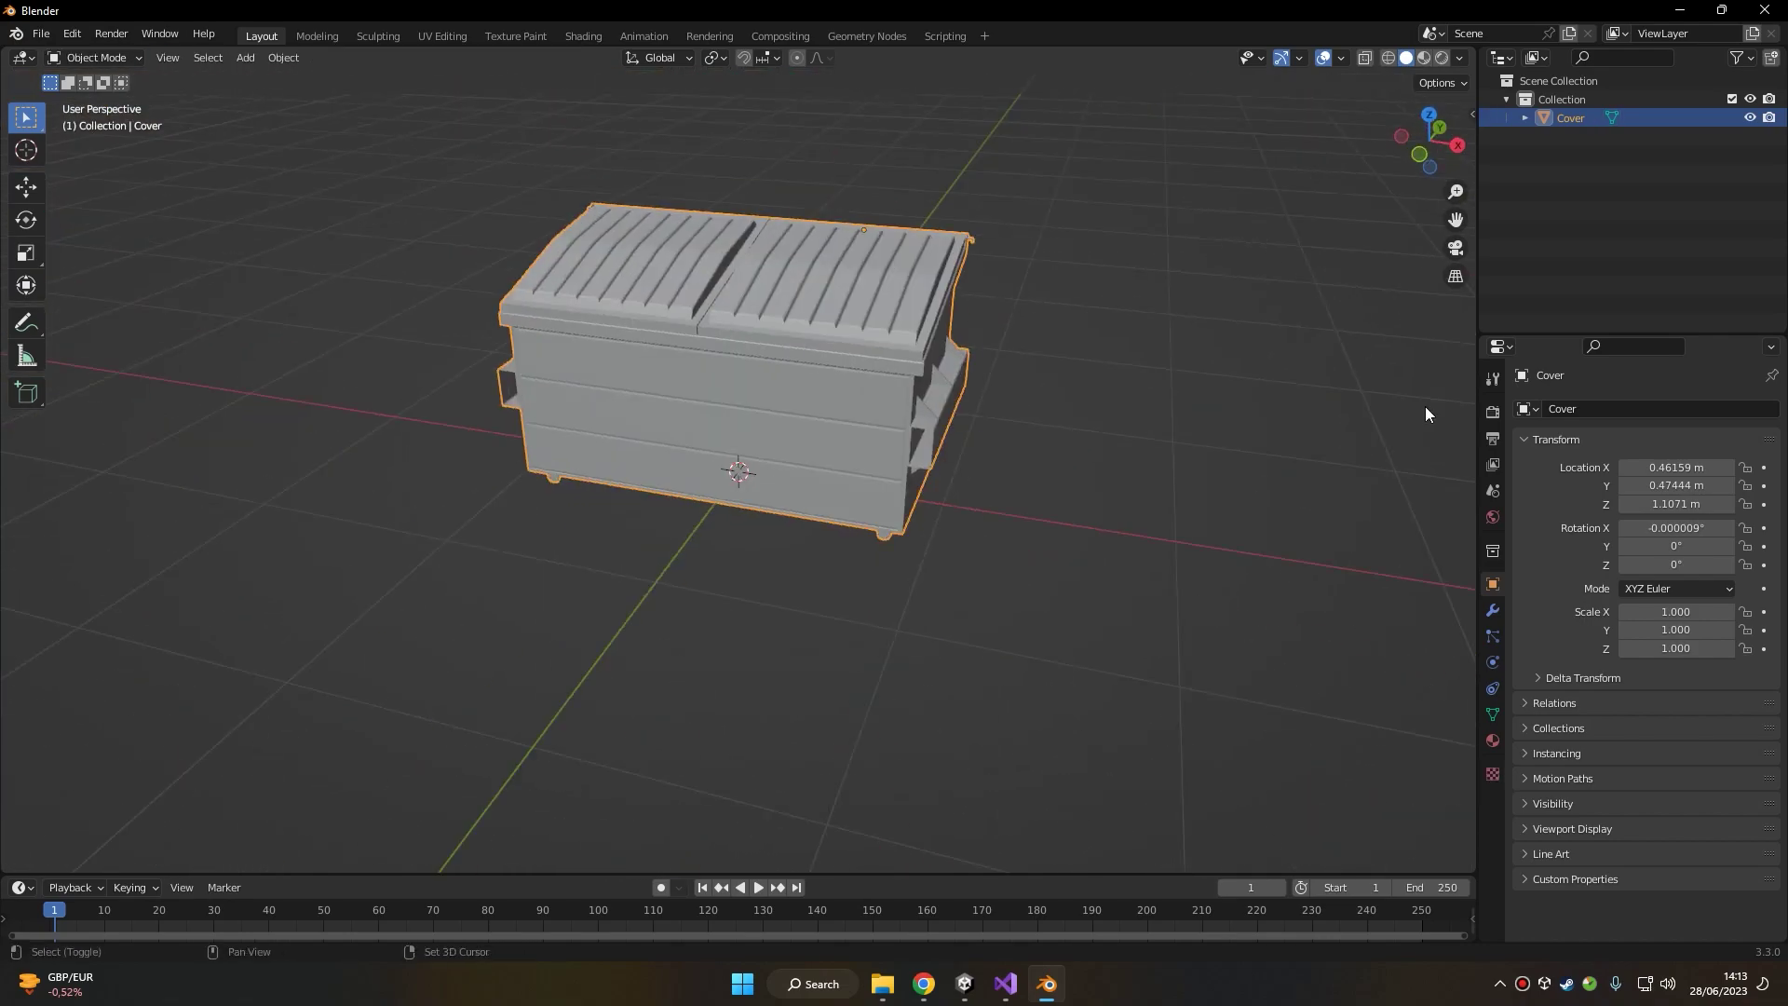
- Assign an Image Texture to the Subsurface Color of the Dumpster material
{"action": "left_click", "coordinate": [1493, 742]}
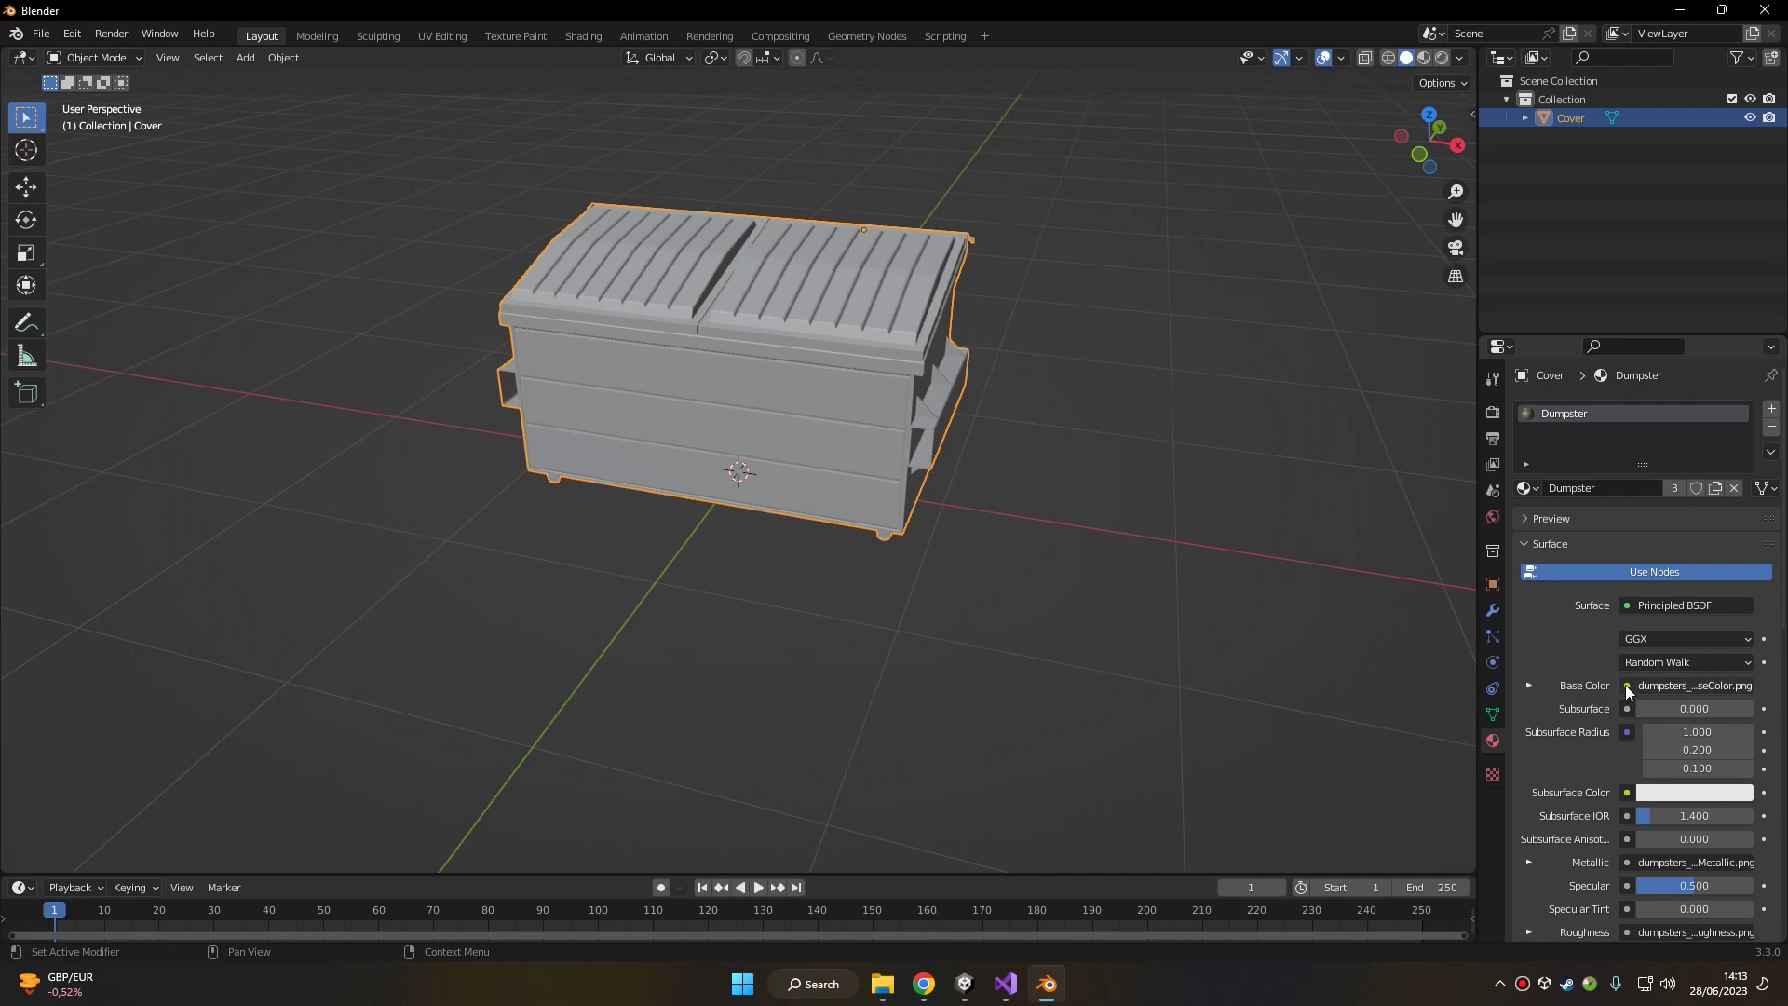
{"action": "left_click", "coordinate": [1628, 792]}
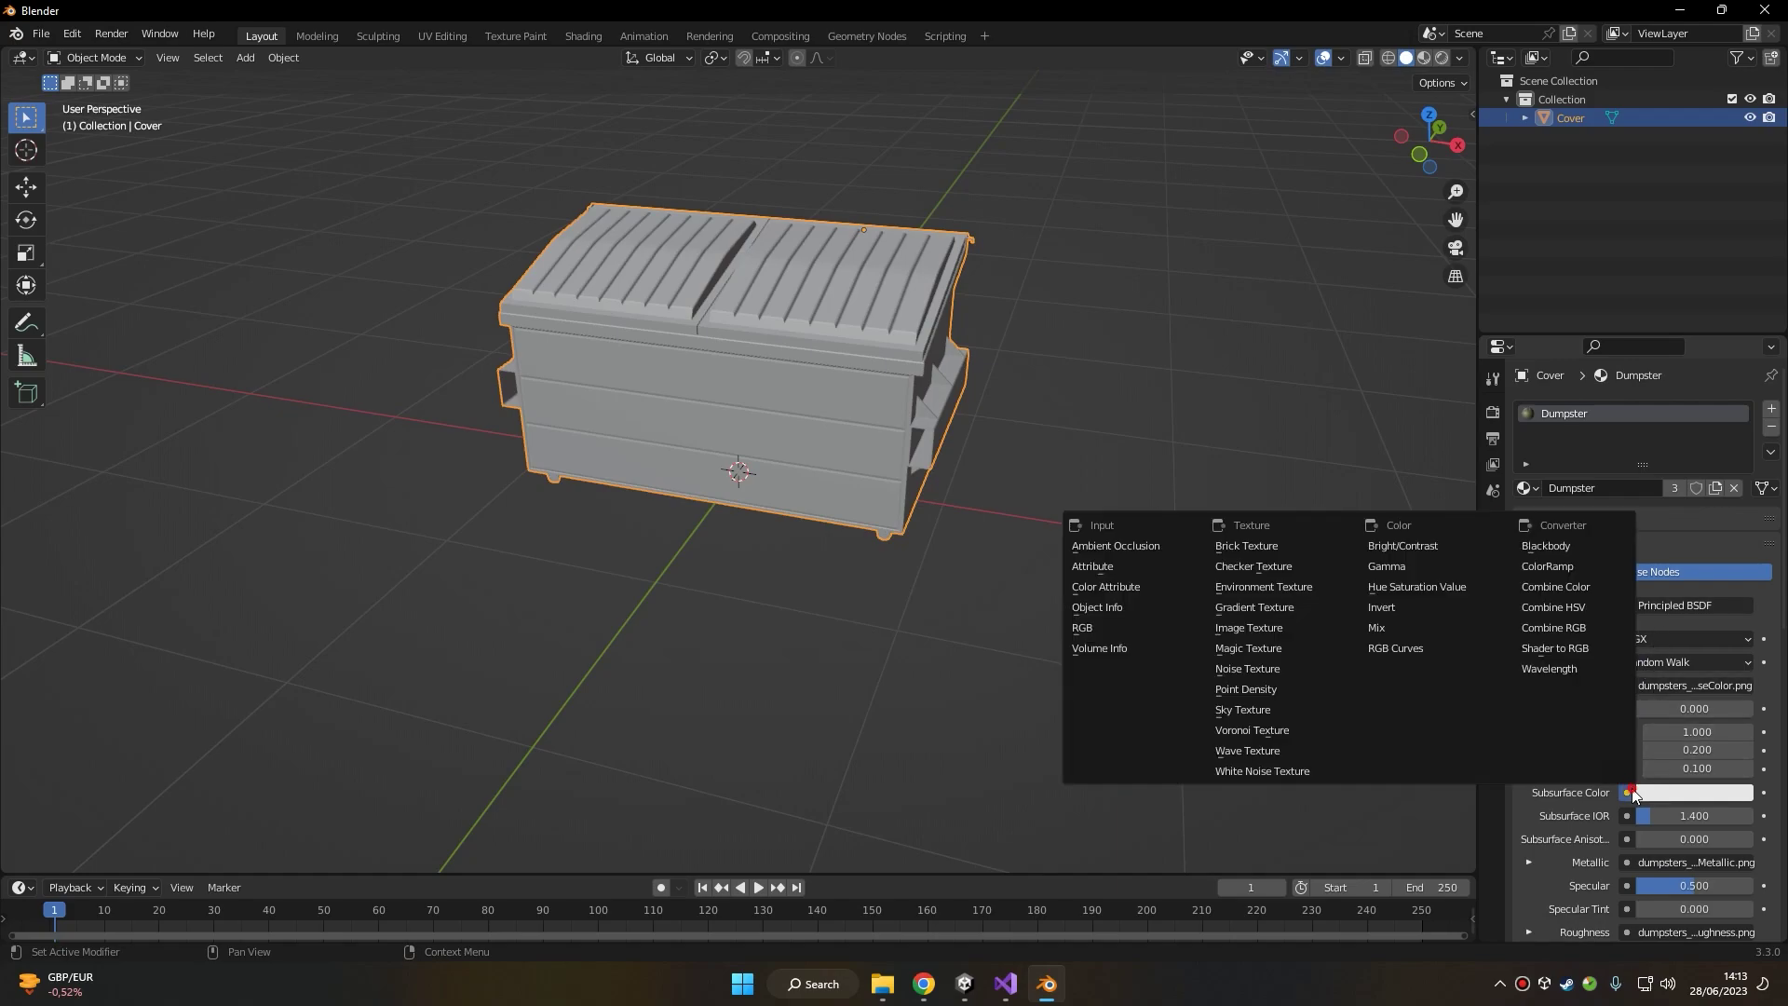
{"action": "left_click", "coordinate": [1248, 626]}
- Change the Dumpster material's surface shader to Diffuse BSDF
{"action": "left_click", "coordinate": [1641, 572]}
{"action": "left_click", "coordinate": [1642, 572]}
{"action": "left_click", "coordinate": [1660, 605]}
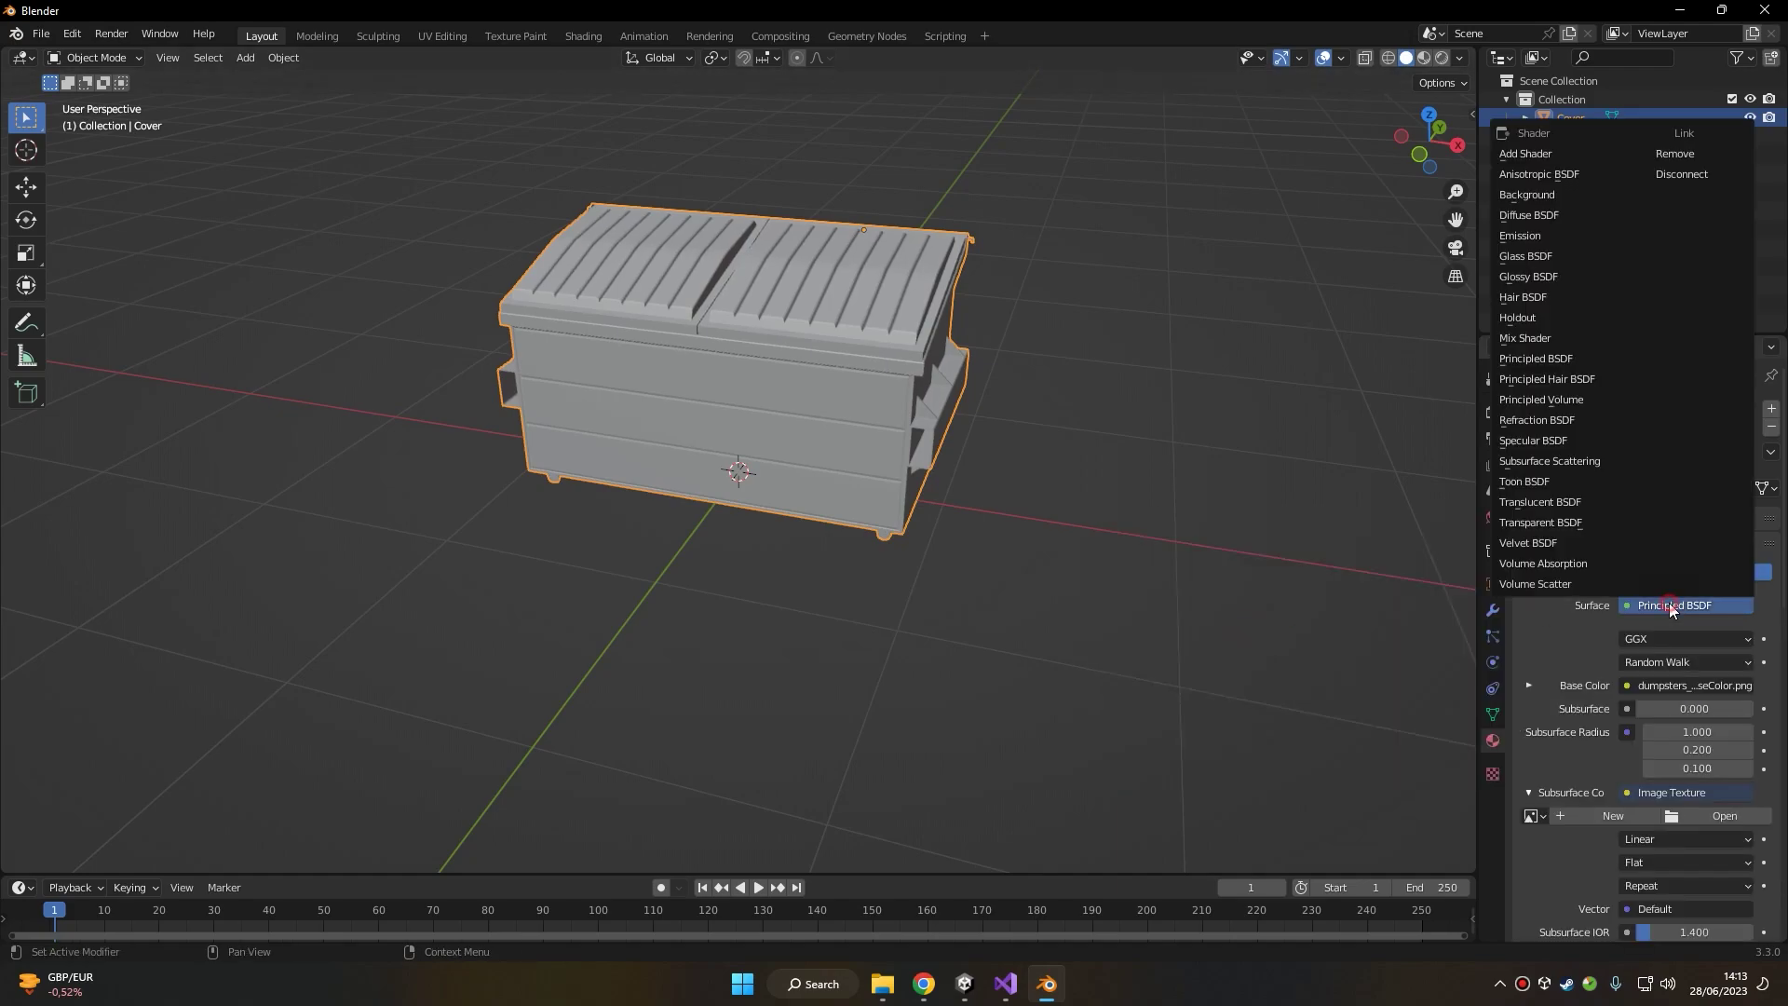
{"action": "key", "text": "Return"}
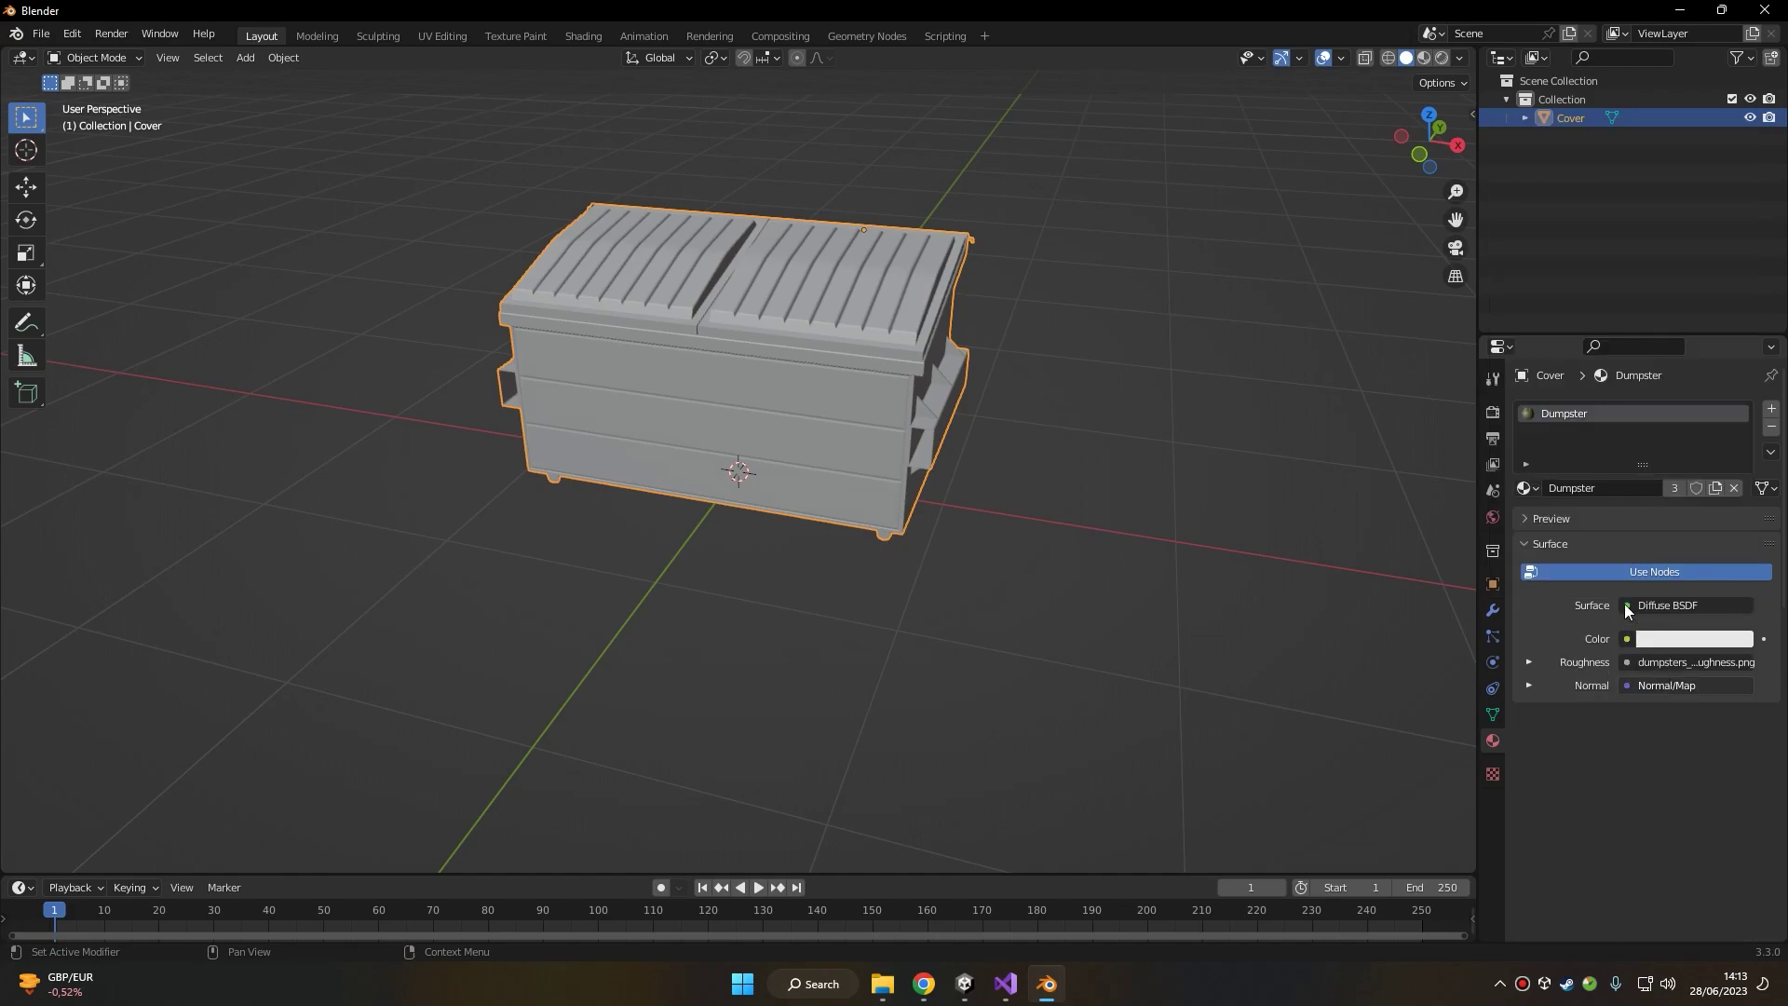
- Set the Diffuse shader's color to an Image Texture using the dumpster BaseColor PNG from Prop Mod Test
{"action": "left_click", "coordinate": [1627, 640]}
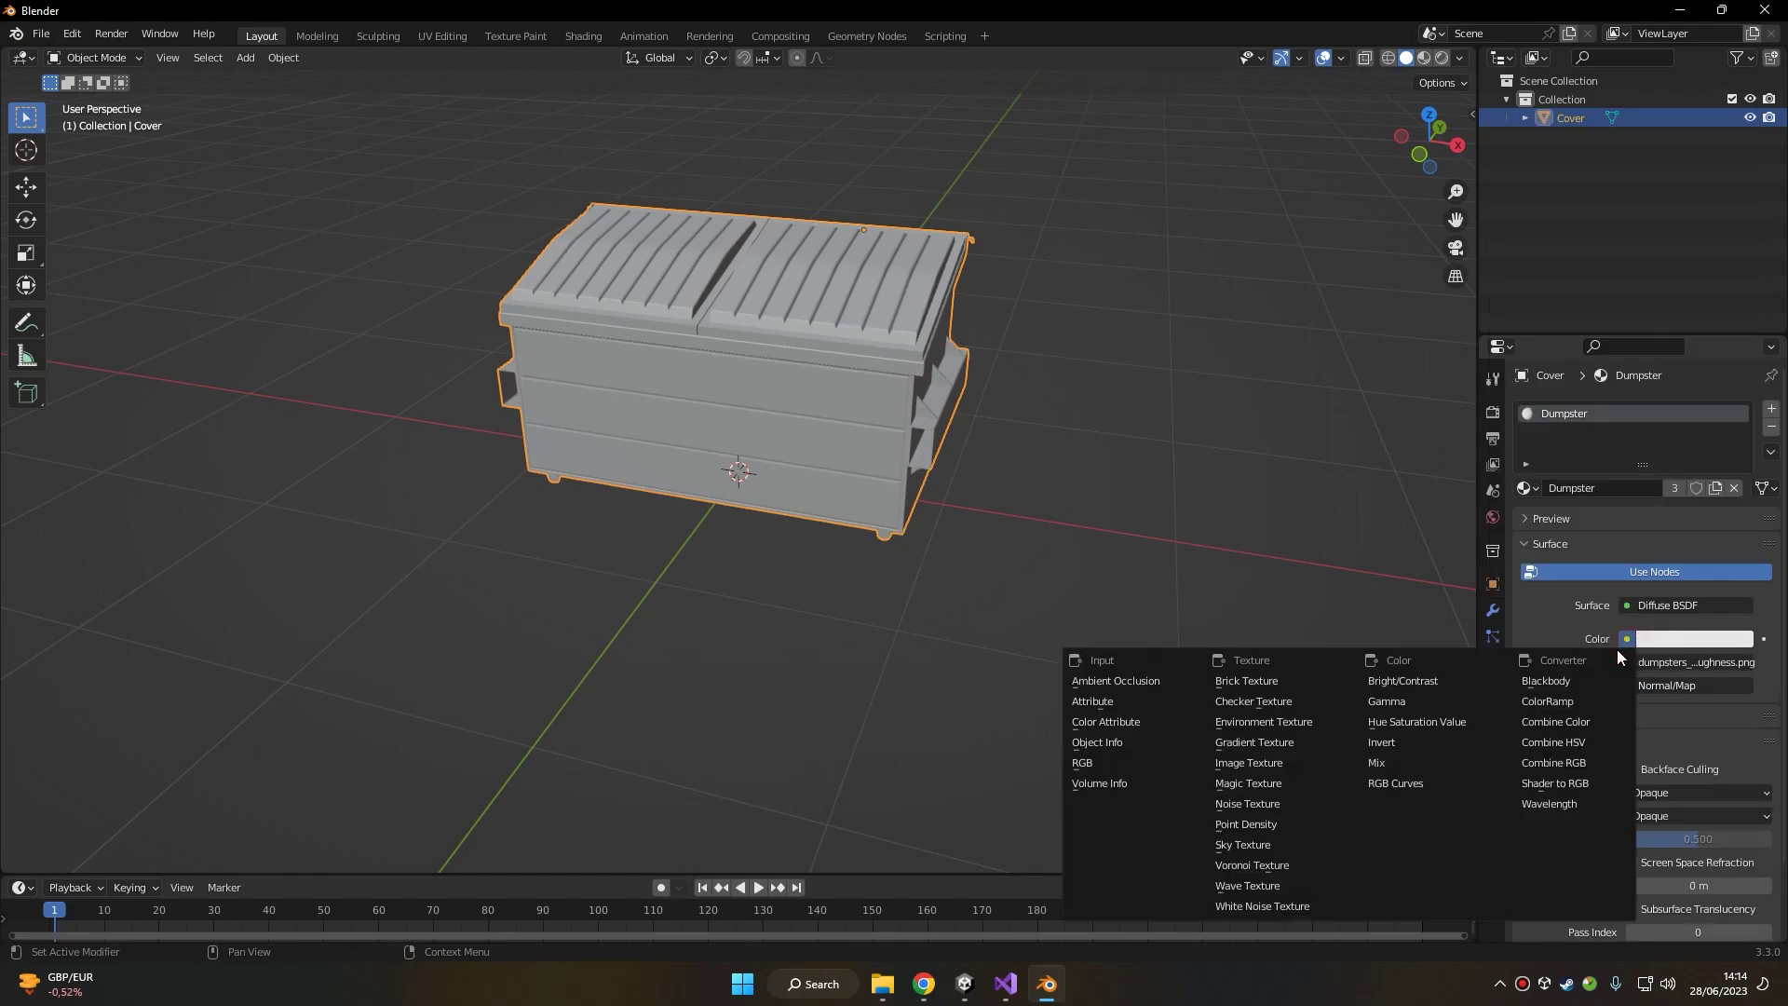
{"action": "left_click", "coordinate": [1698, 611]}
{"action": "left_click", "coordinate": [1625, 640]}
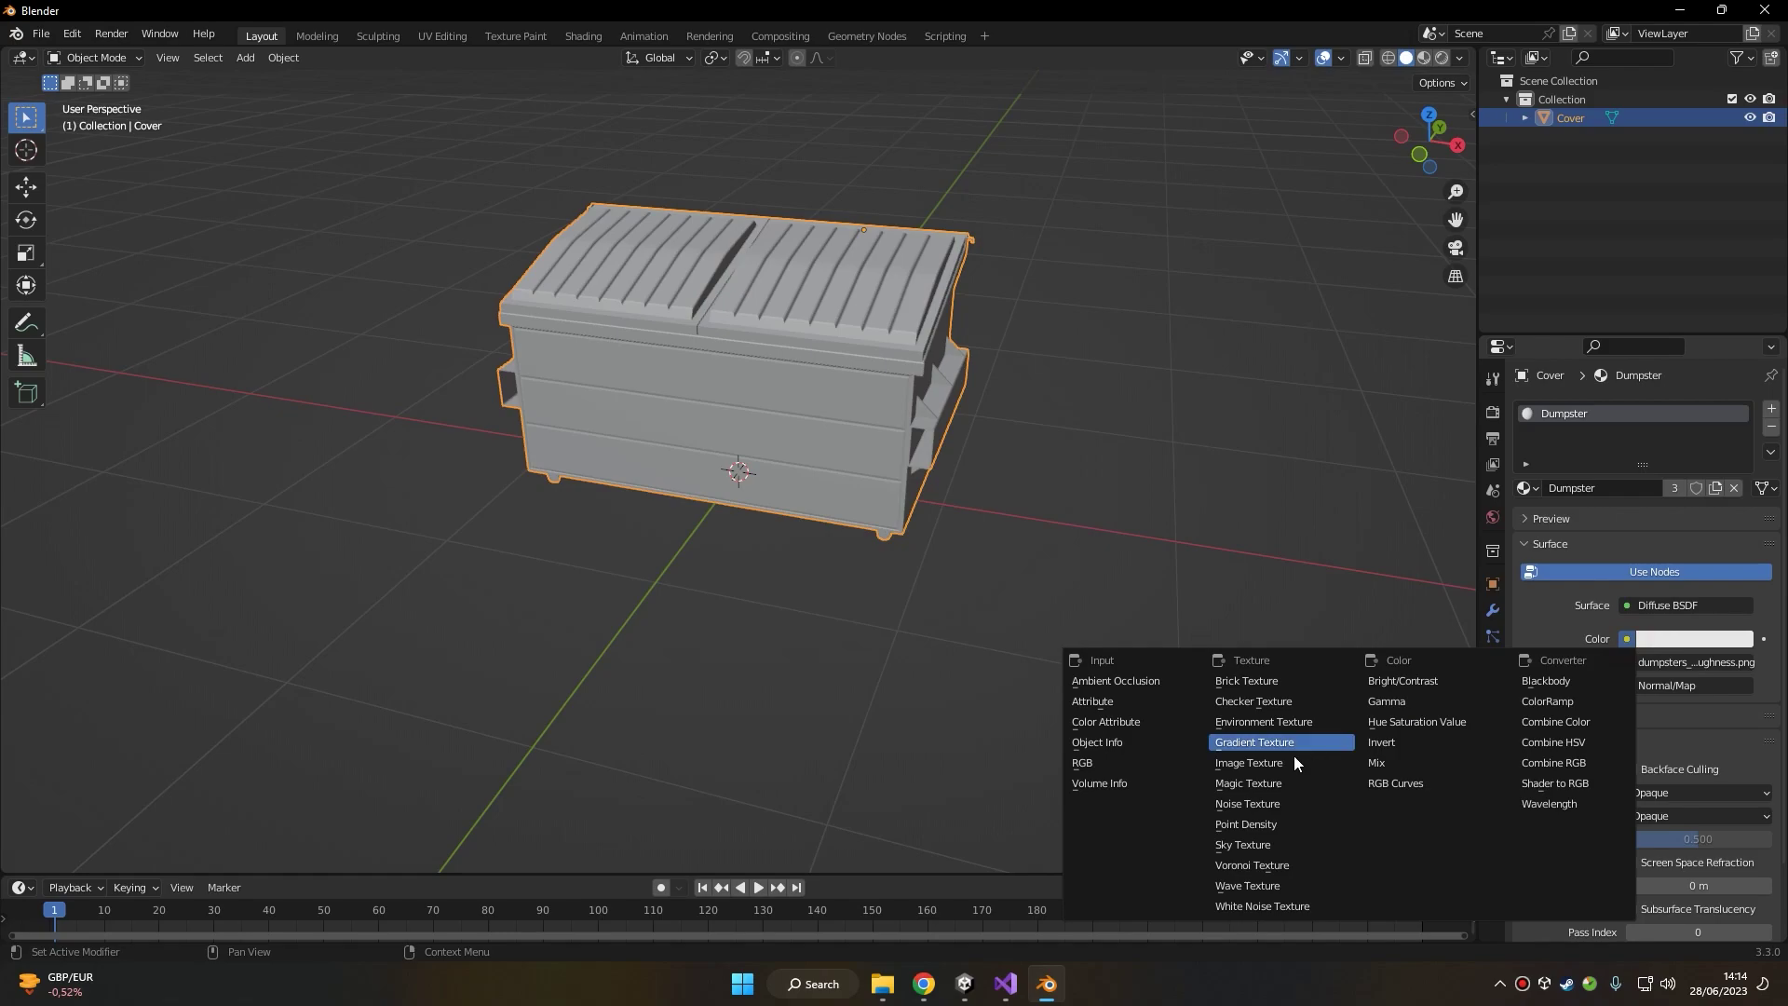
{"action": "left_click", "coordinate": [1249, 763]}
{"action": "left_click", "coordinate": [1718, 662]}
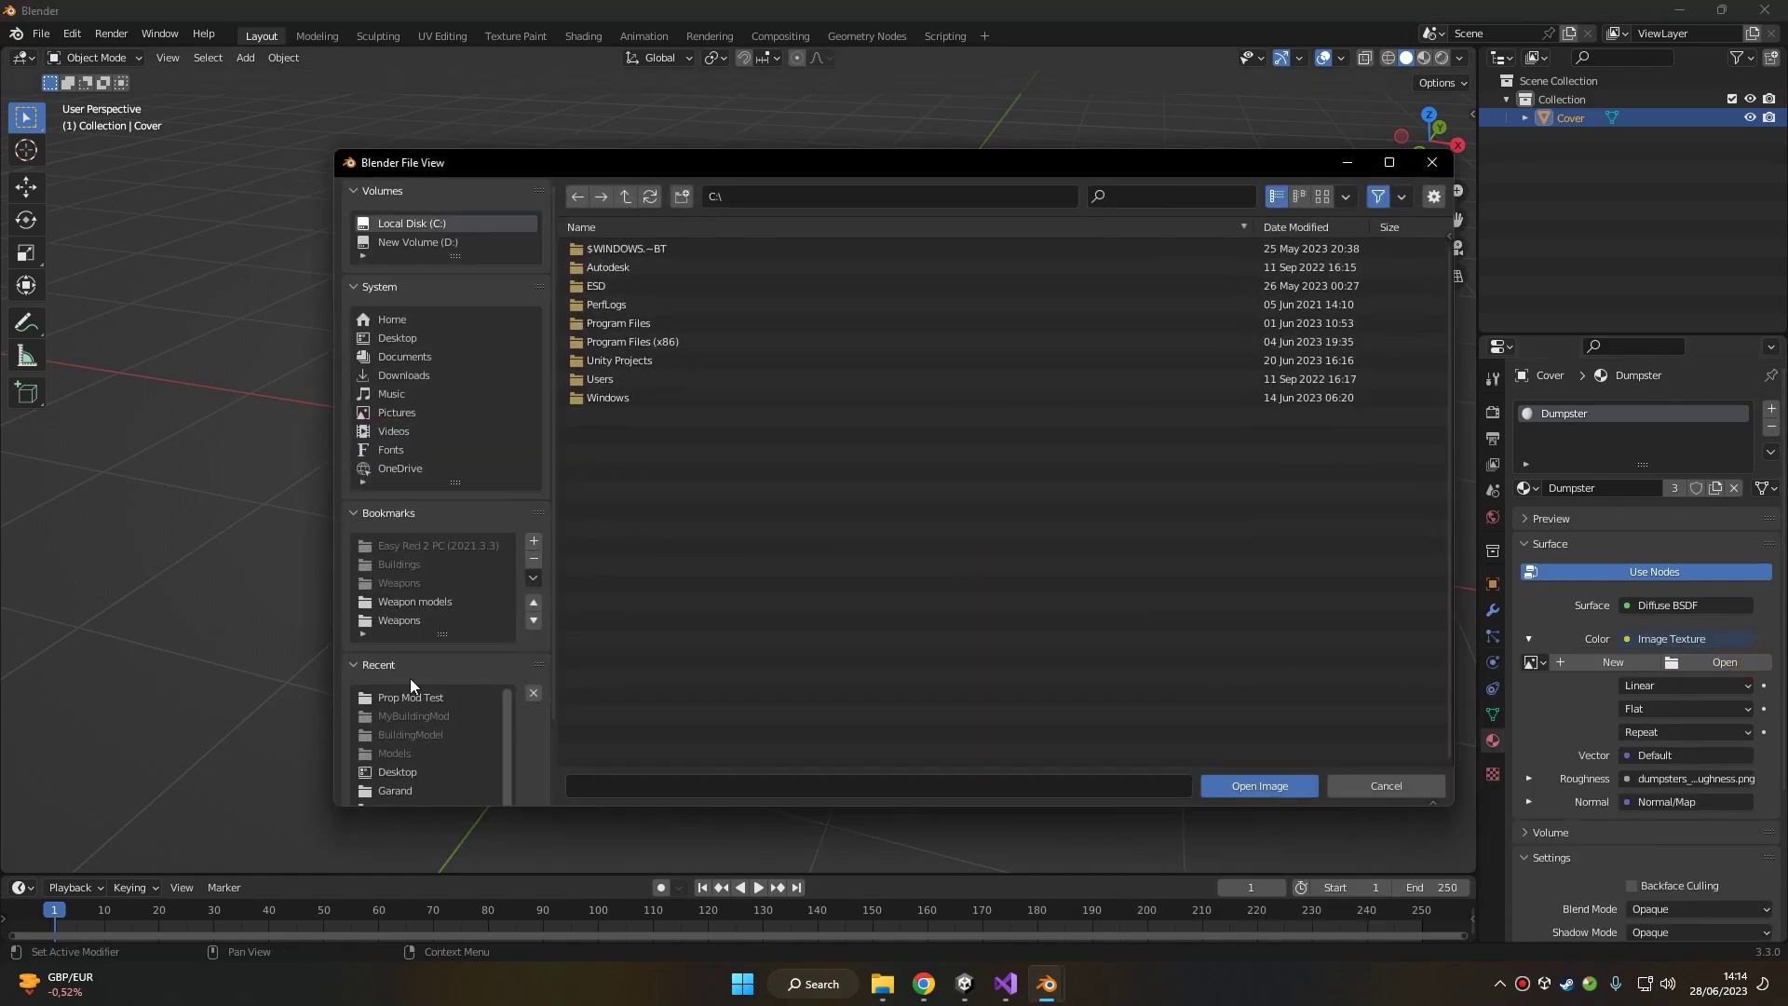
{"action": "left_click", "coordinate": [411, 696]}
{"action": "double_click", "coordinate": [708, 250]}
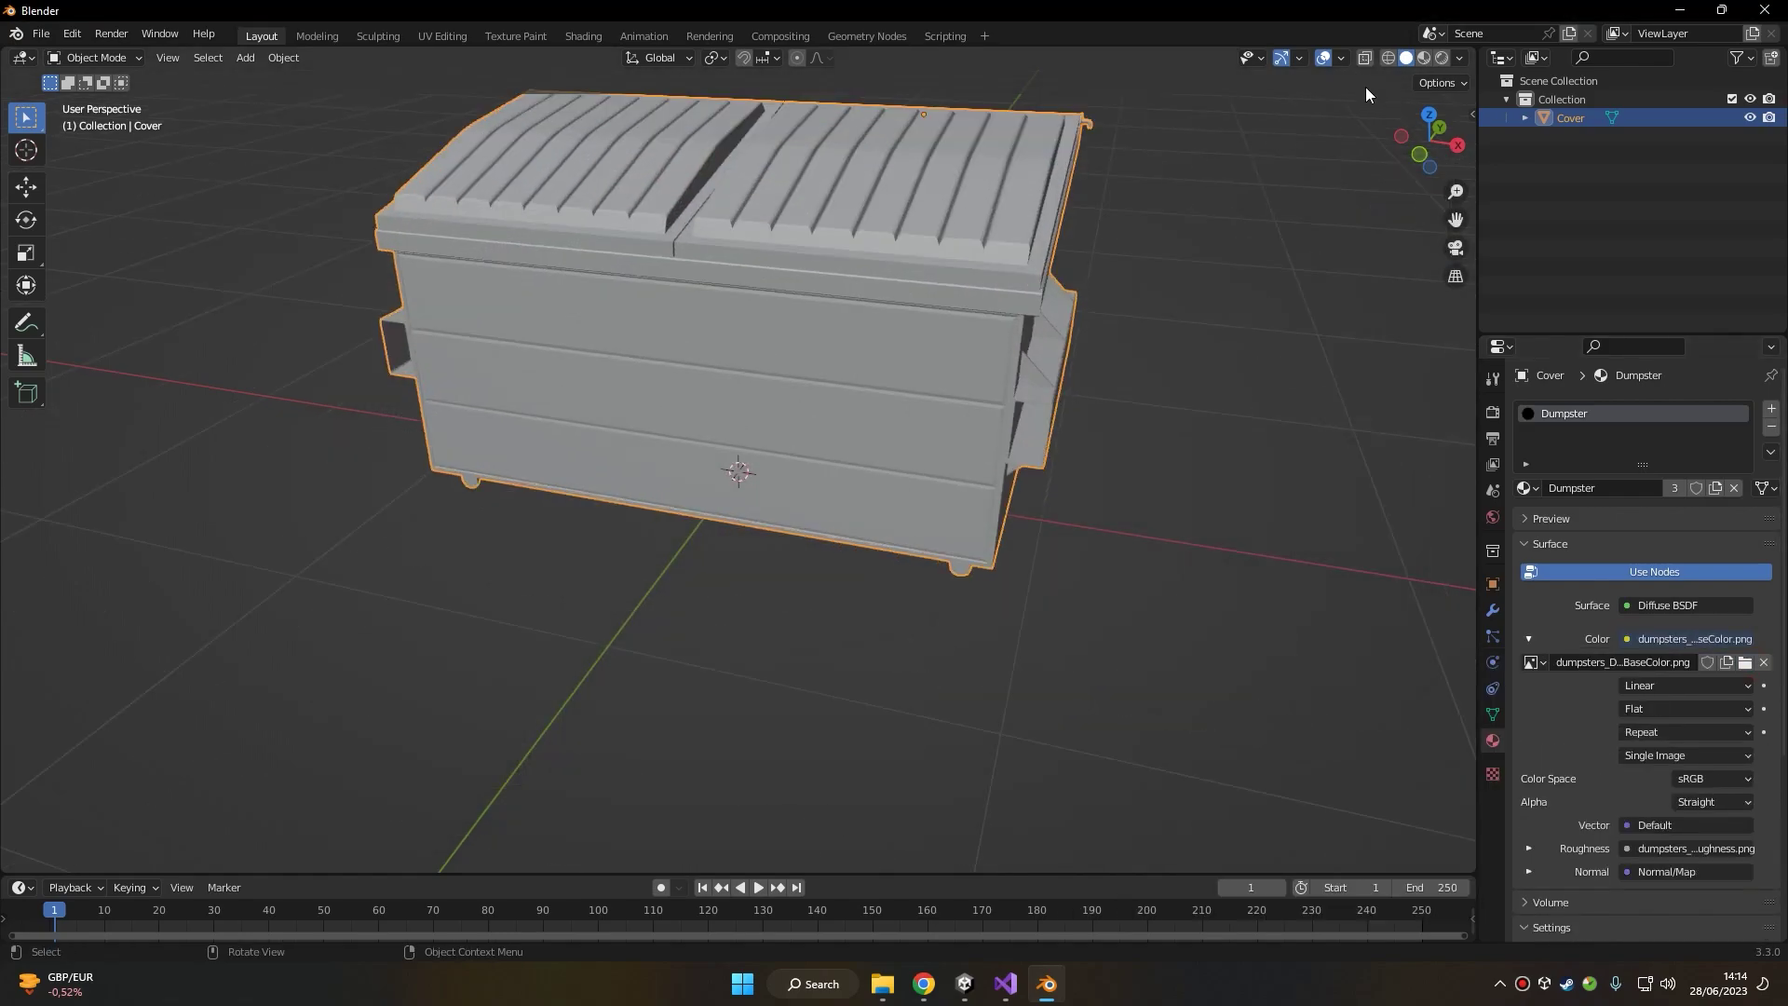
- Show the dumpster in Material Preview shading and check its texture from different angles
{"action": "middle_click_drag", "start_coordinate": [1311, 278], "coordinate": [1338, 438], "text": "shift"}
{"action": "left_click", "coordinate": [1420, 62]}
{"action": "left_click", "coordinate": [1423, 58]}
{"action": "mouse_move", "coordinate": [1000, 270]}
{"action": "middle_mouse_down"}
{"action": "mouse_move", "coordinate": [1065, 255]}
{"action": "mouse_move", "coordinate": [948, 259]}
{"action": "middle_mouse_up"}
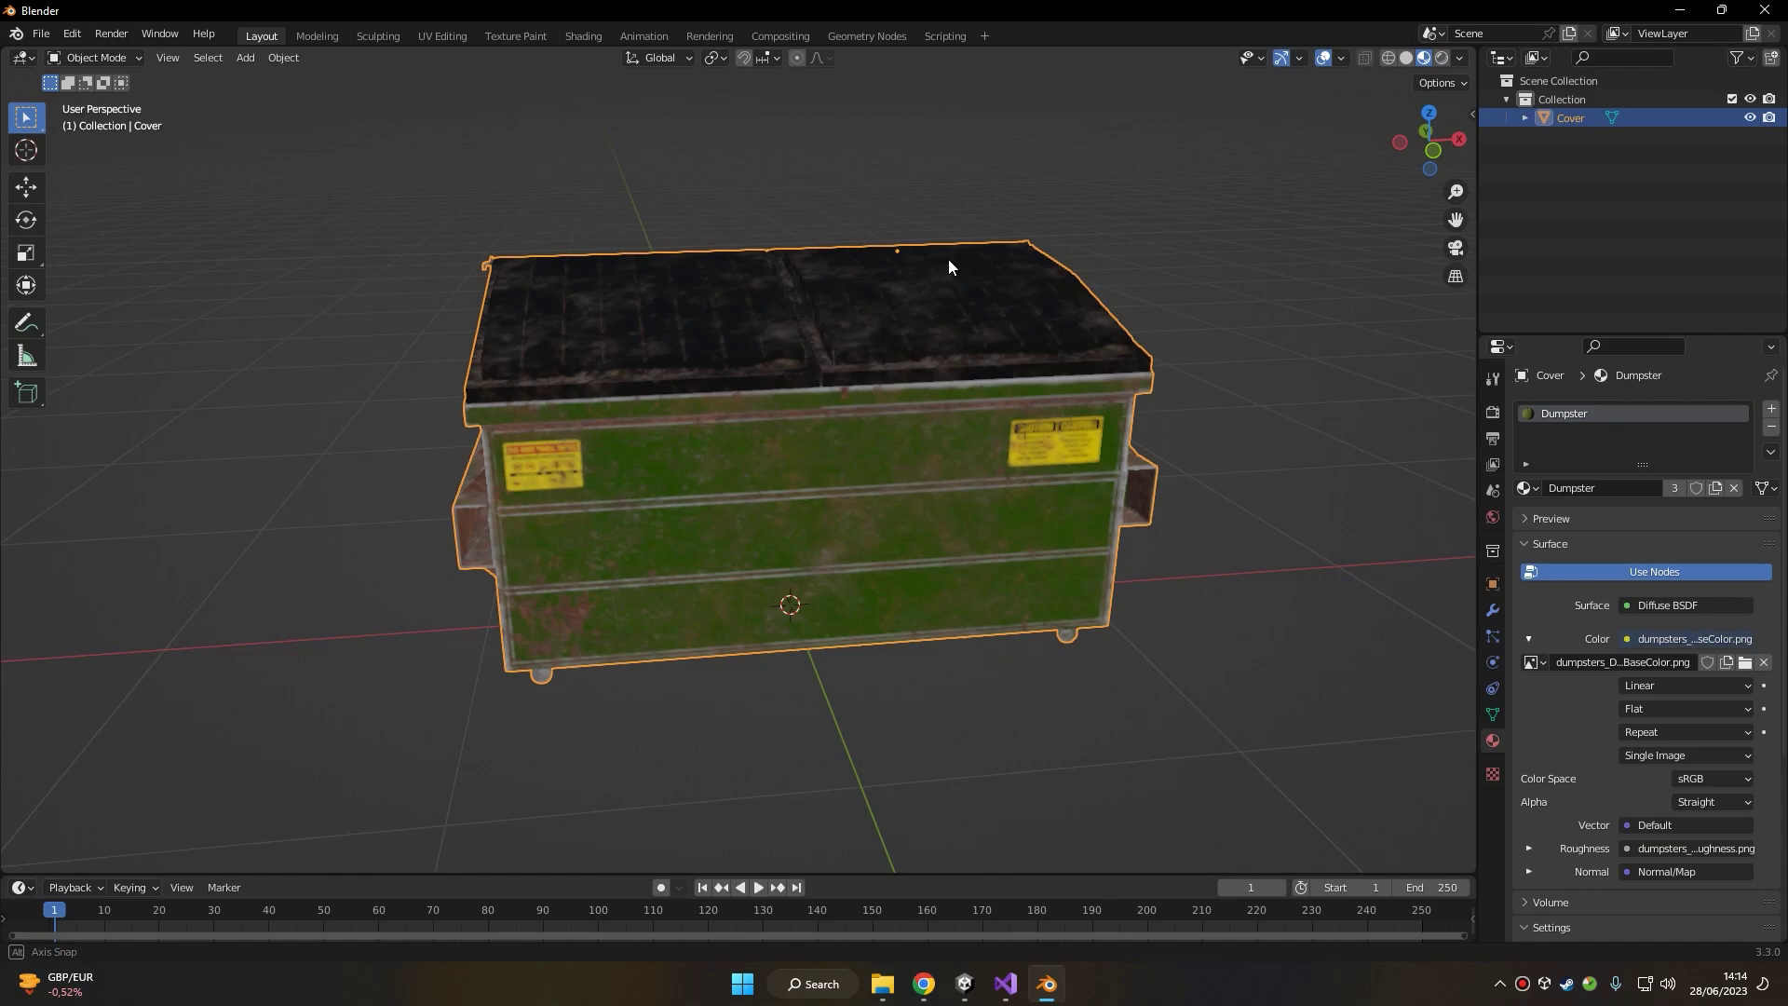
{"action": "middle_click_drag", "start_coordinate": [948, 267], "coordinate": [1118, 251]}
- Rename the joined dumpster object to ExampleProp
{"action": "double_click", "coordinate": [1571, 118]}
{"action": "type", "text": "ExampleF"}
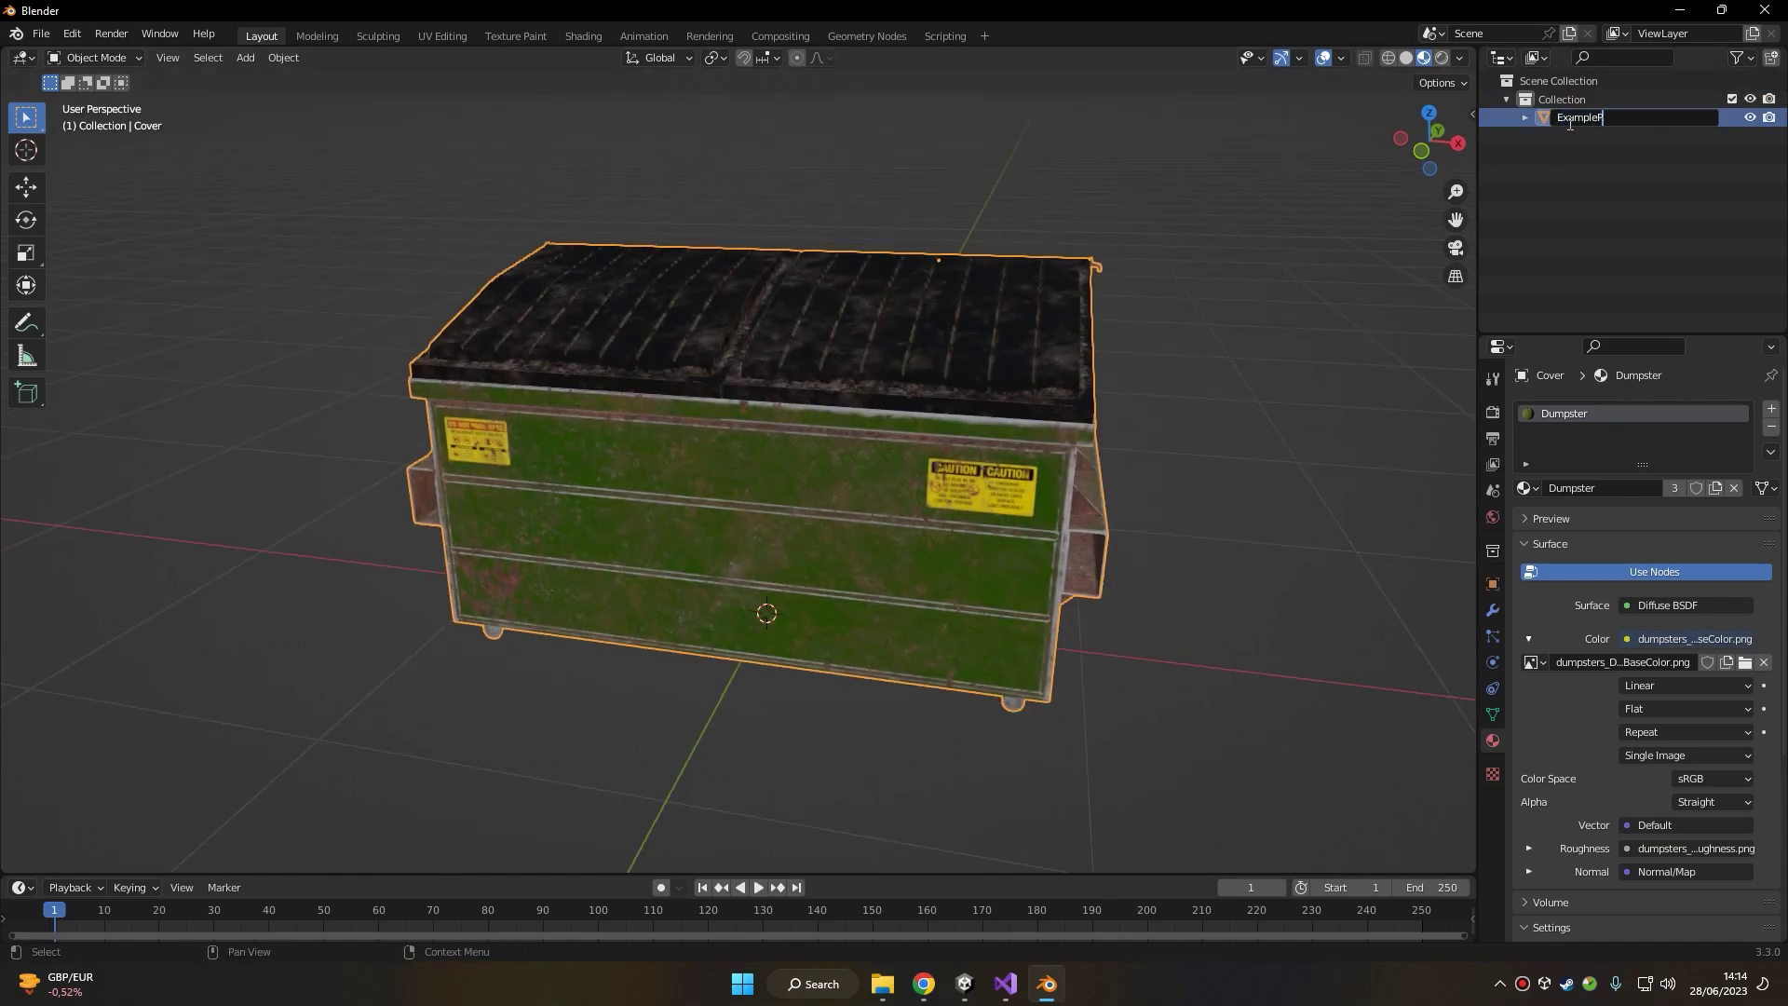
{"action": "type", "text": "rop"}
{"action": "key", "text": "Return"}
- Duplicate ExampleProp and move the copy 3 m along the X axis
{"action": "scroll", "coordinate": [866, 432], "scroll_direction": "down", "scroll_amount": 4}
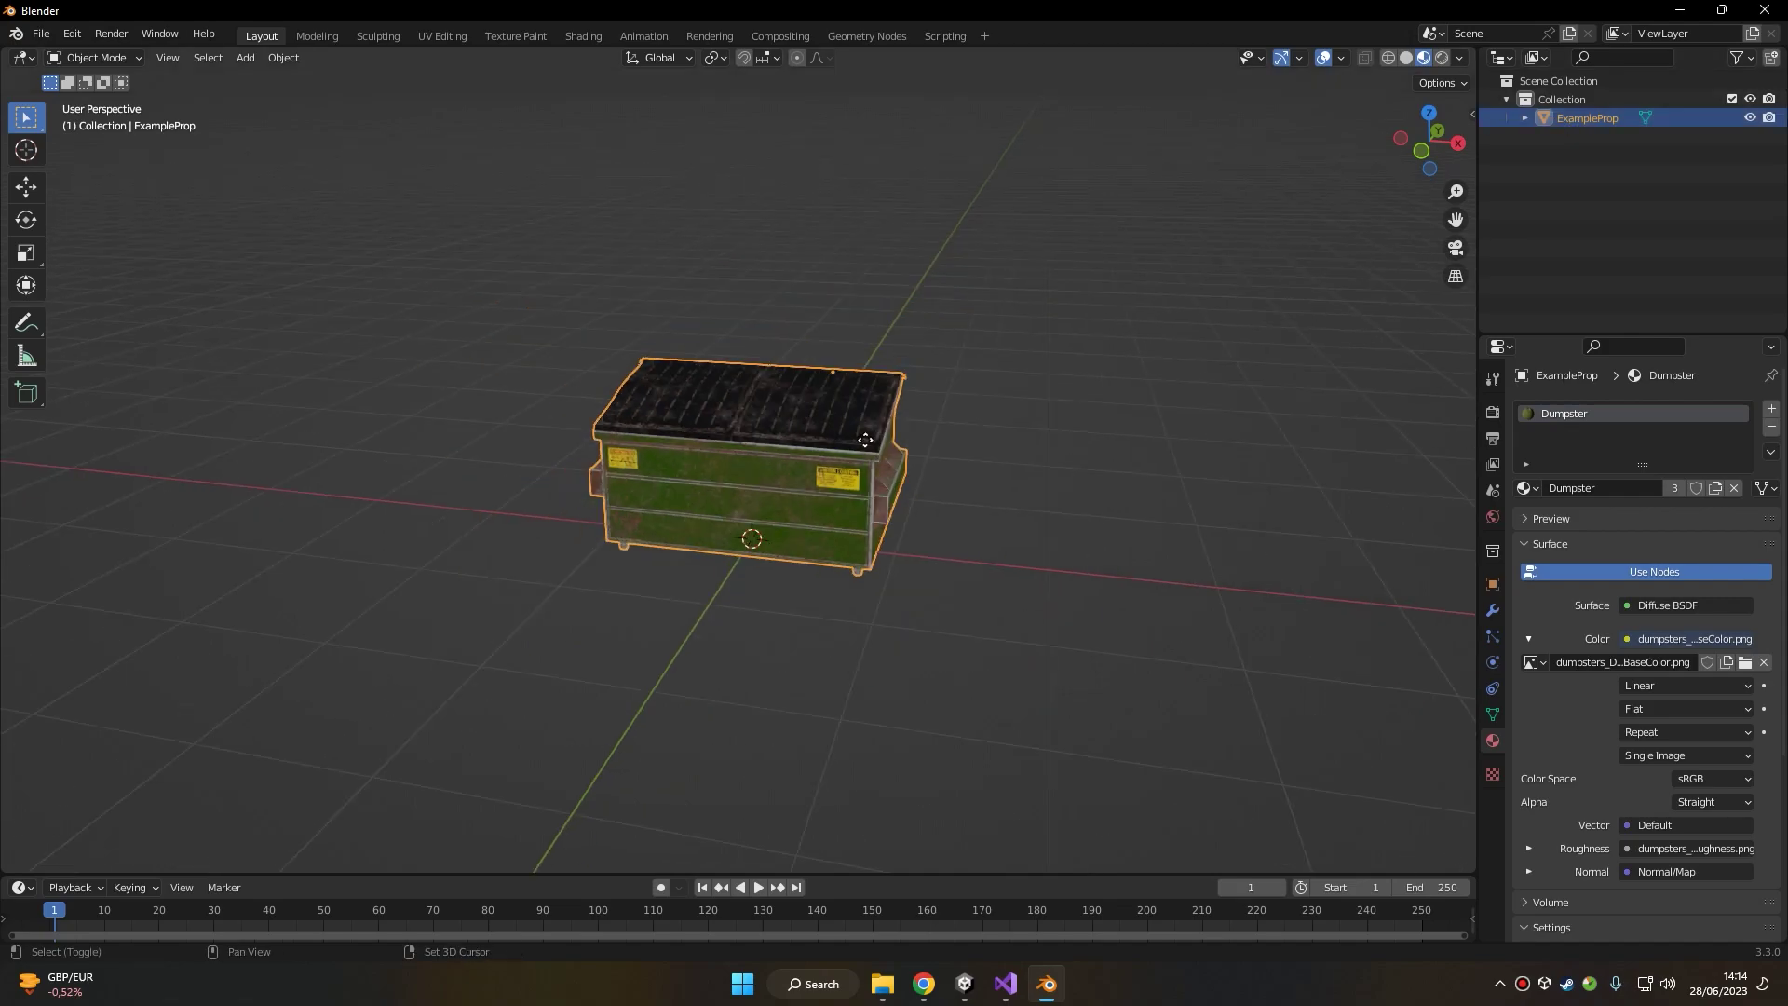
{"action": "key", "text": "shift+d"}
{"action": "right_click", "coordinate": [927, 399]}
{"action": "scroll", "coordinate": [763, 418], "scroll_direction": "down", "scroll_amount": 5}
{"action": "key", "text": "g"}
{"action": "key", "text": "x"}
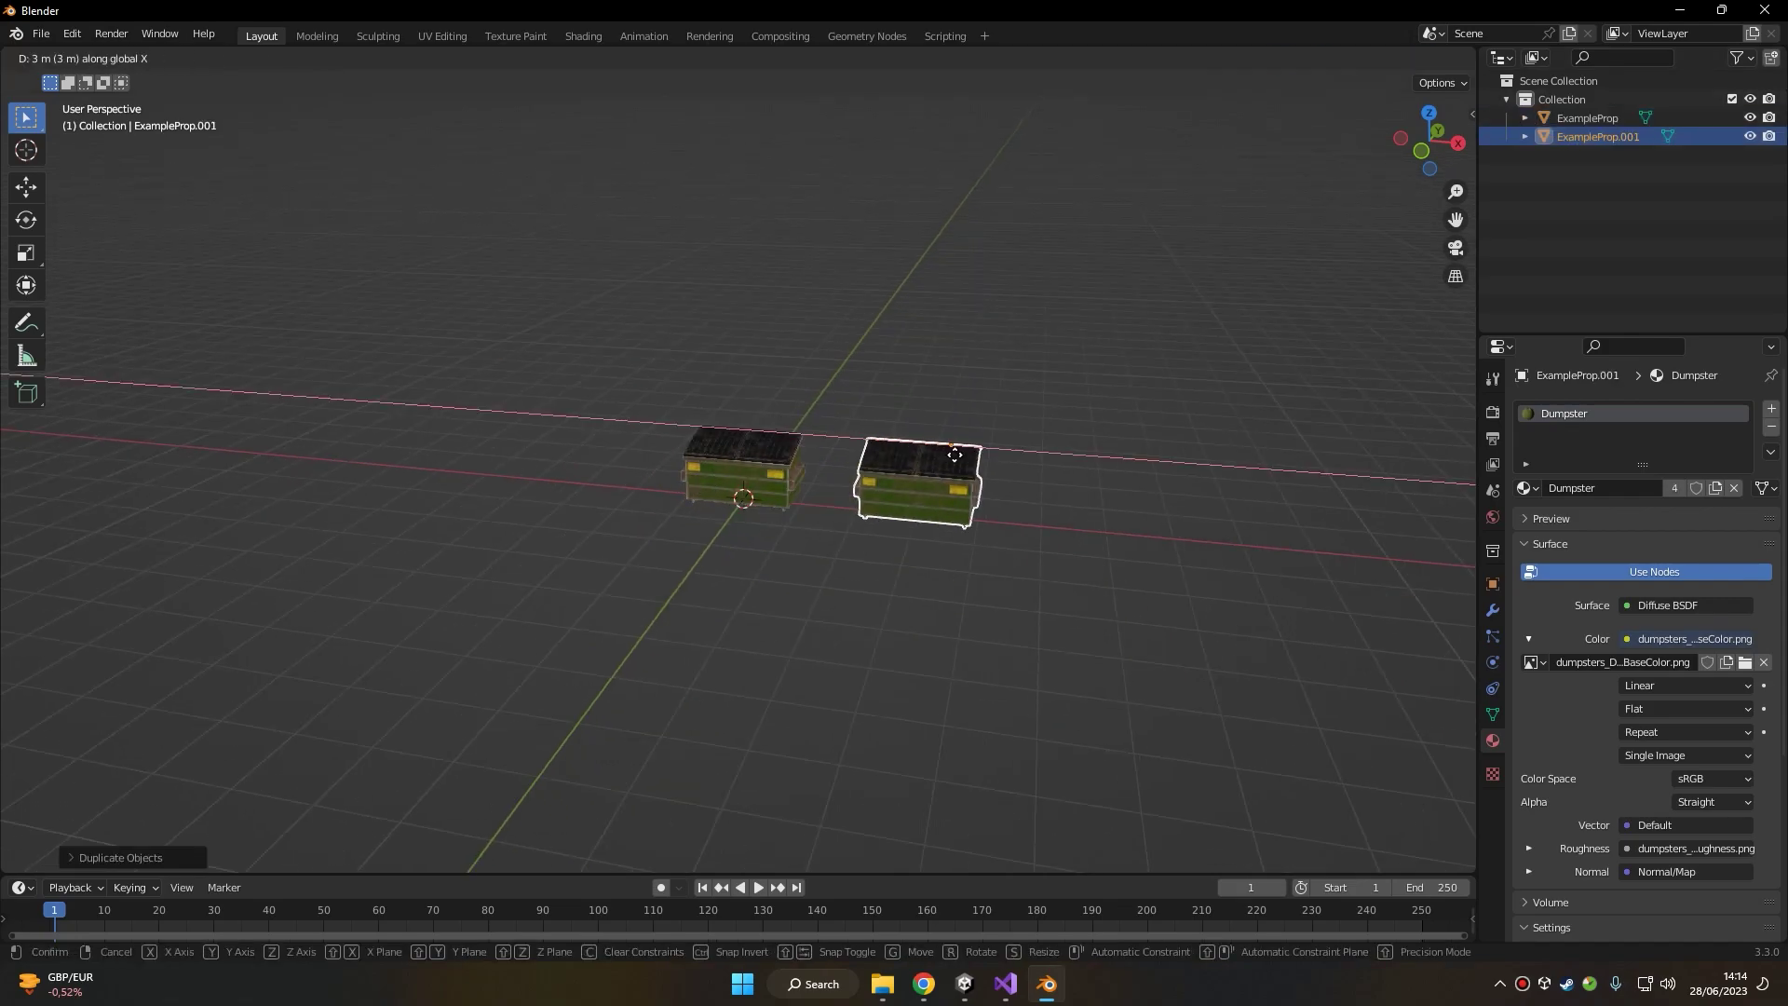
{"action": "left_click", "coordinate": [954, 454]}
- Rename the duplicated dumpster to ExampleProp_LOD
{"action": "scroll", "coordinate": [1015, 470], "scroll_direction": "up", "scroll_amount": 3}
{"action": "double_click", "coordinate": [1621, 136]}
{"action": "left_click_drag", "start_coordinate": [1641, 138], "coordinate": [1622, 140]}
{"action": "key", "text": "BackSpace"}
{"action": "key", "text": "BackSpace"}
{"action": "type", "text": "_LOD"}
{"action": "key", "text": "Return"}
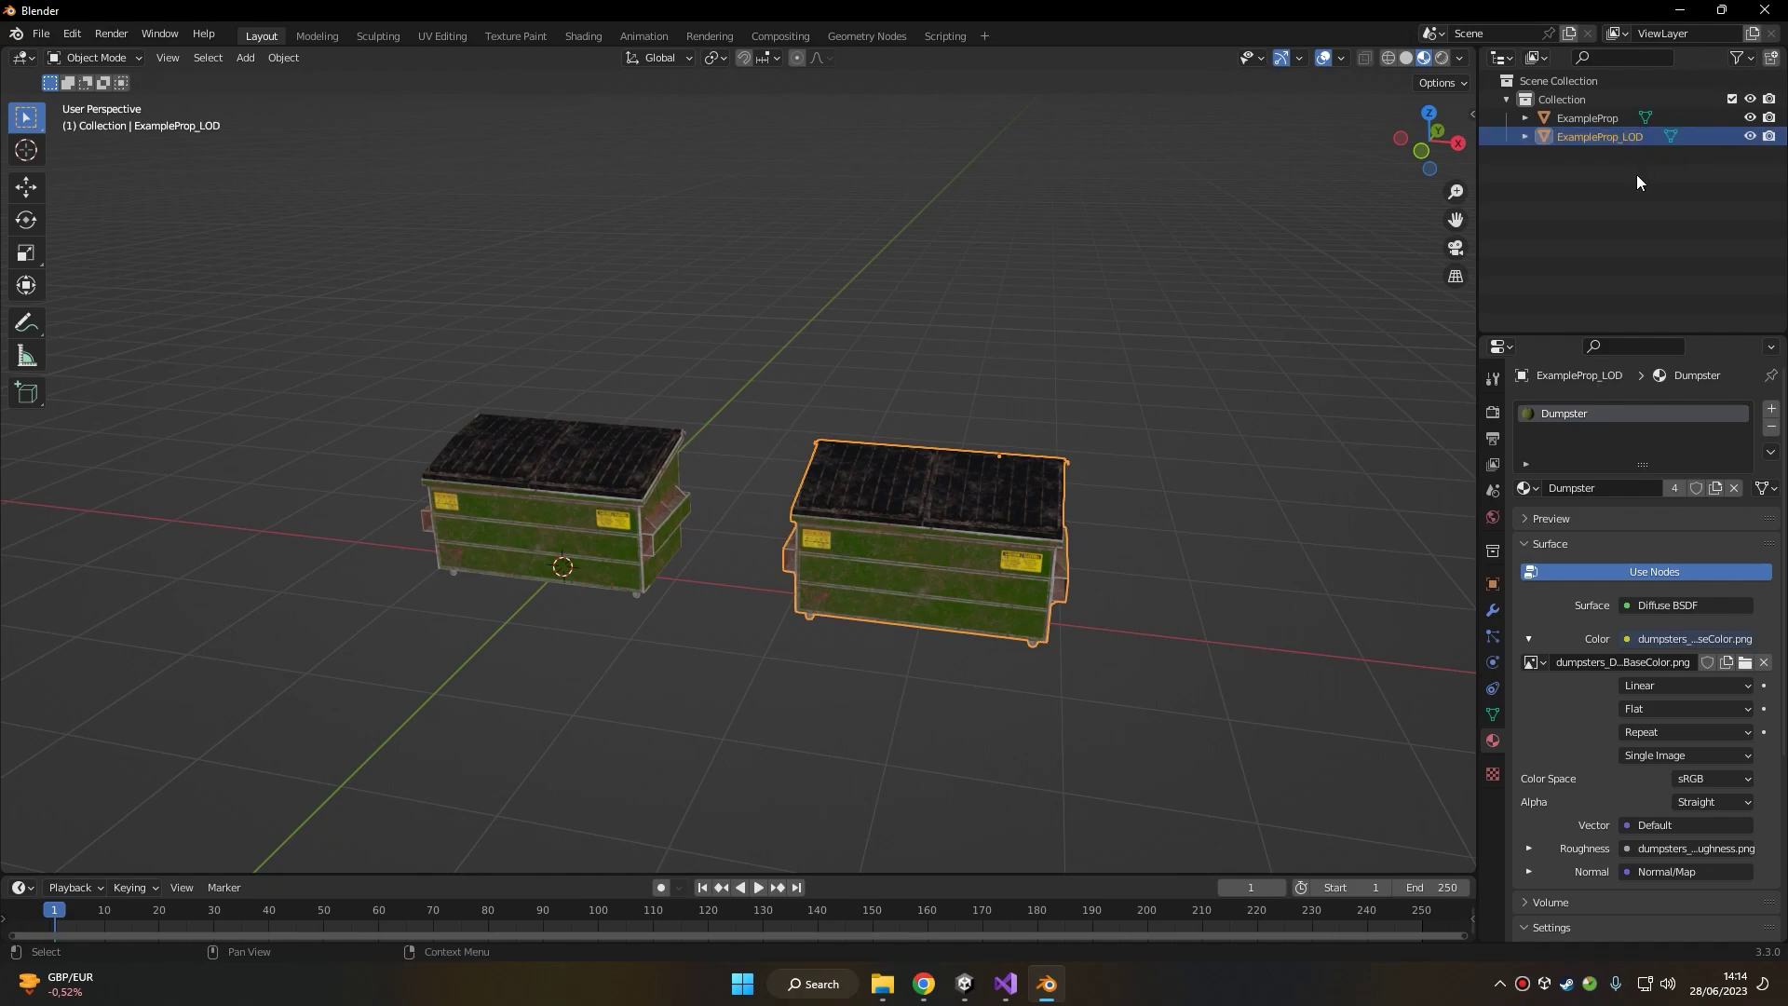
- Add a Decimate modifier with a collapse ratio of 0.0884 to ExampleProp_LOD and apply it
{"action": "left_click", "coordinate": [1492, 610]}
{"action": "scroll", "coordinate": [1125, 477], "scroll_direction": "up", "scroll_amount": 3}
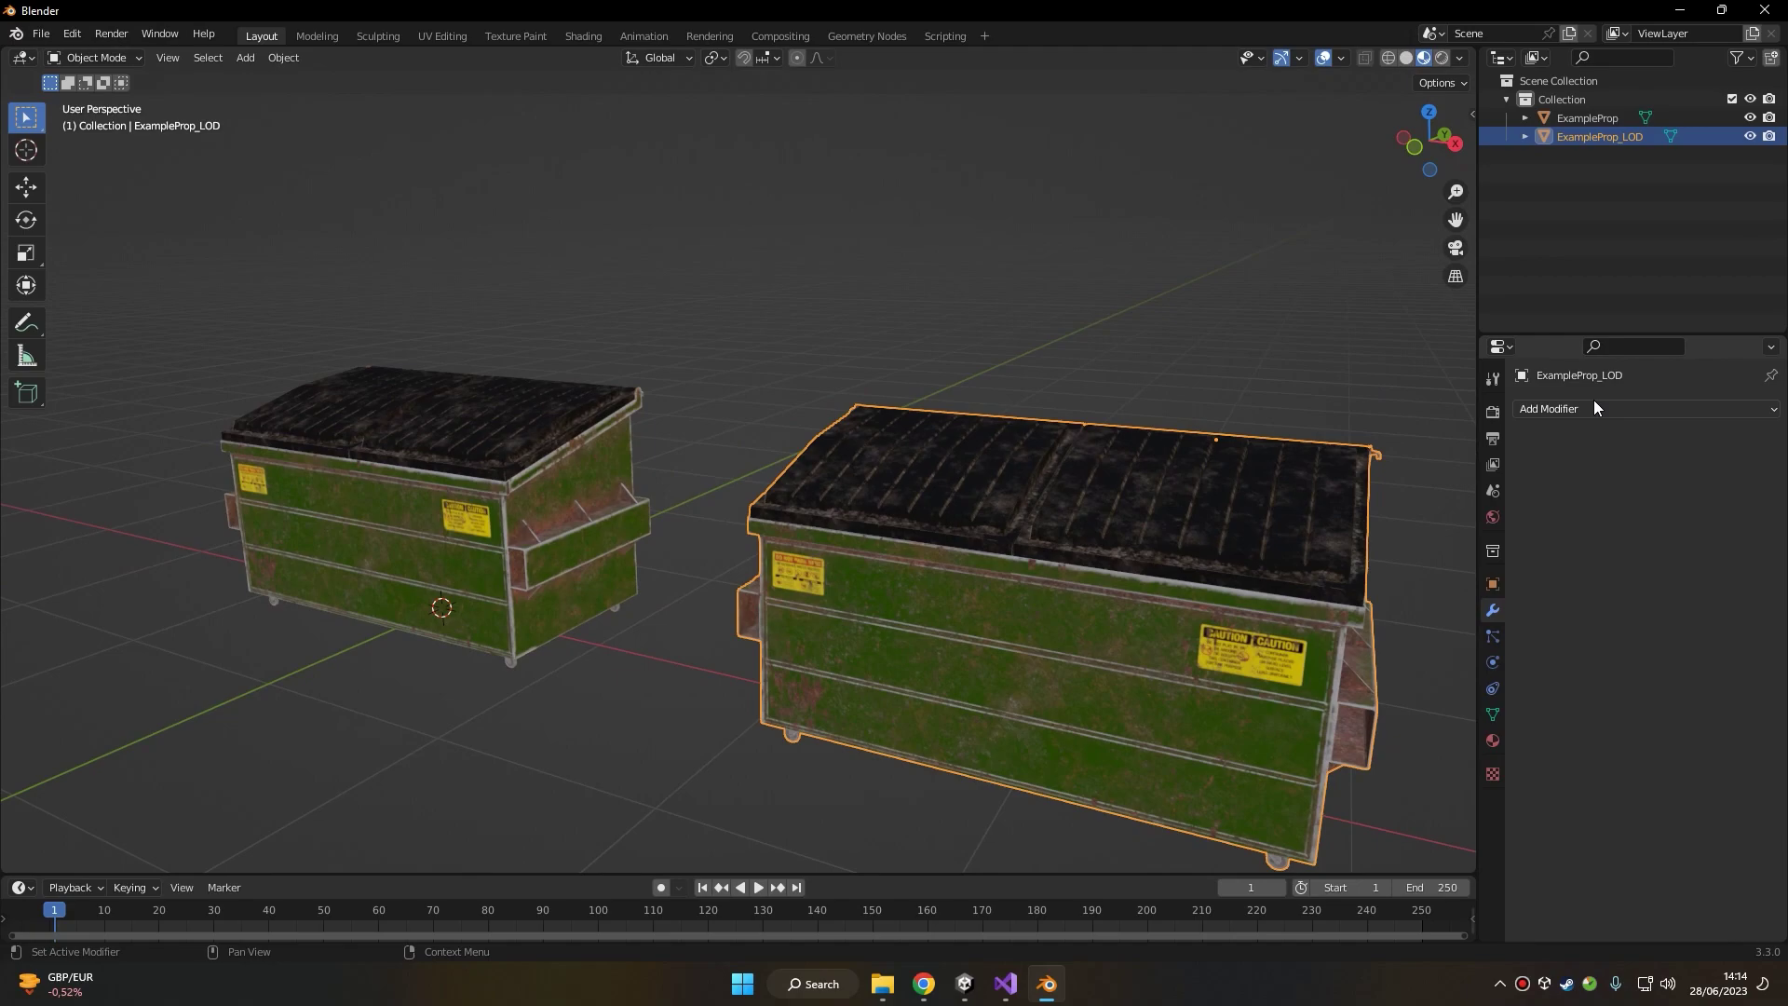
{"action": "left_click", "coordinate": [1595, 407]}
{"action": "left_click", "coordinate": [1425, 549]}
{"action": "left_click_drag", "start_coordinate": [1730, 495], "coordinate": [1609, 496]}
{"action": "middle_click_drag", "start_coordinate": [1177, 531], "coordinate": [1304, 438]}
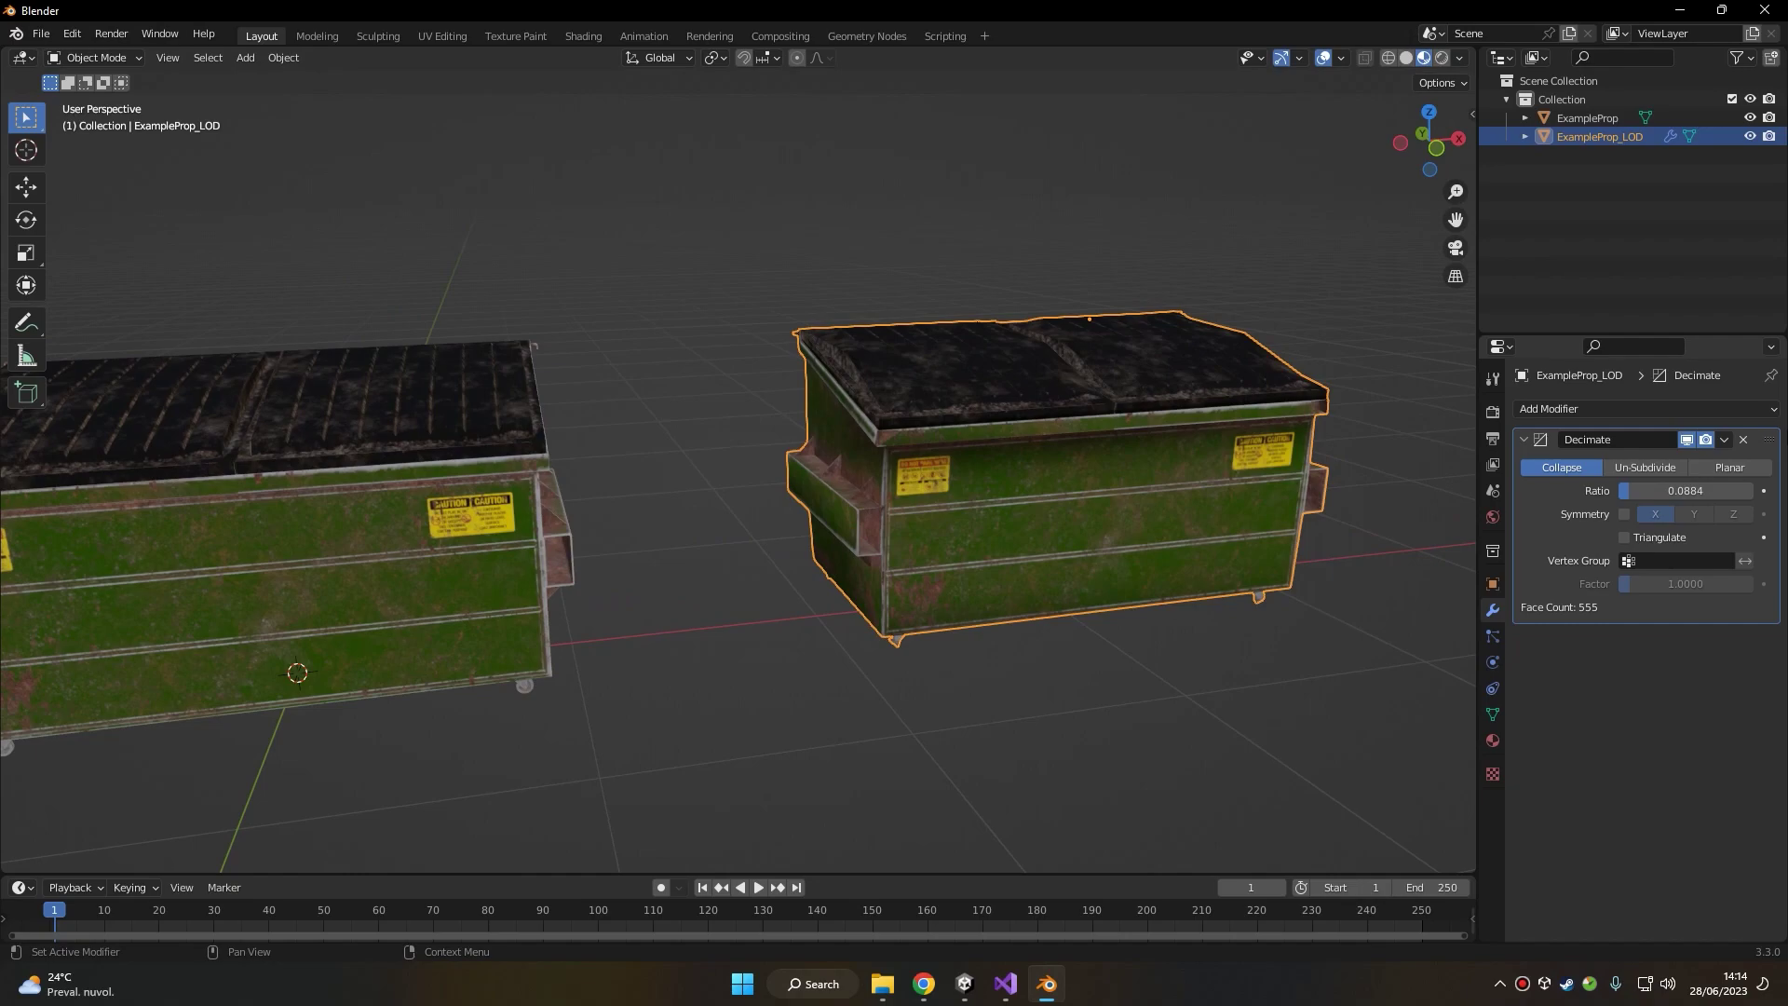
{"action": "left_click", "coordinate": [1725, 439]}
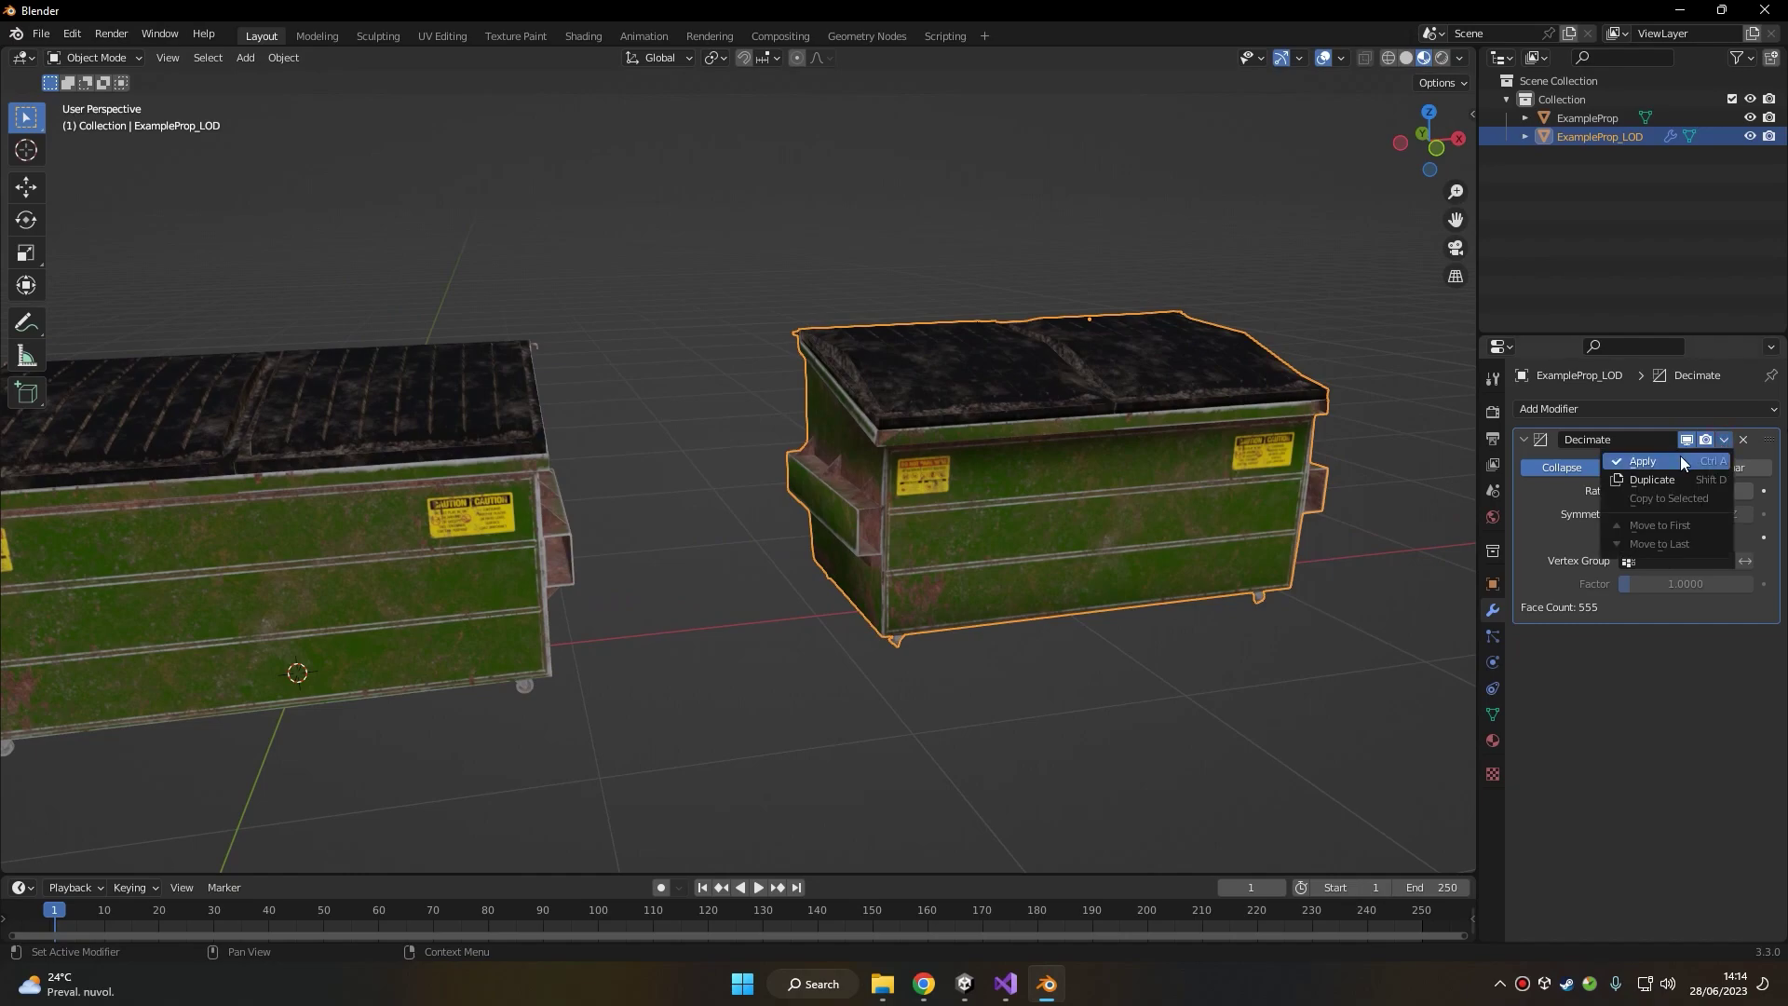
{"action": "left_click", "coordinate": [1680, 455]}
- Clear the custom split normals data of ExampleProp_LOD in its geometry data
{"action": "left_click", "coordinate": [1493, 740]}
{"action": "left_click", "coordinate": [1493, 714]}
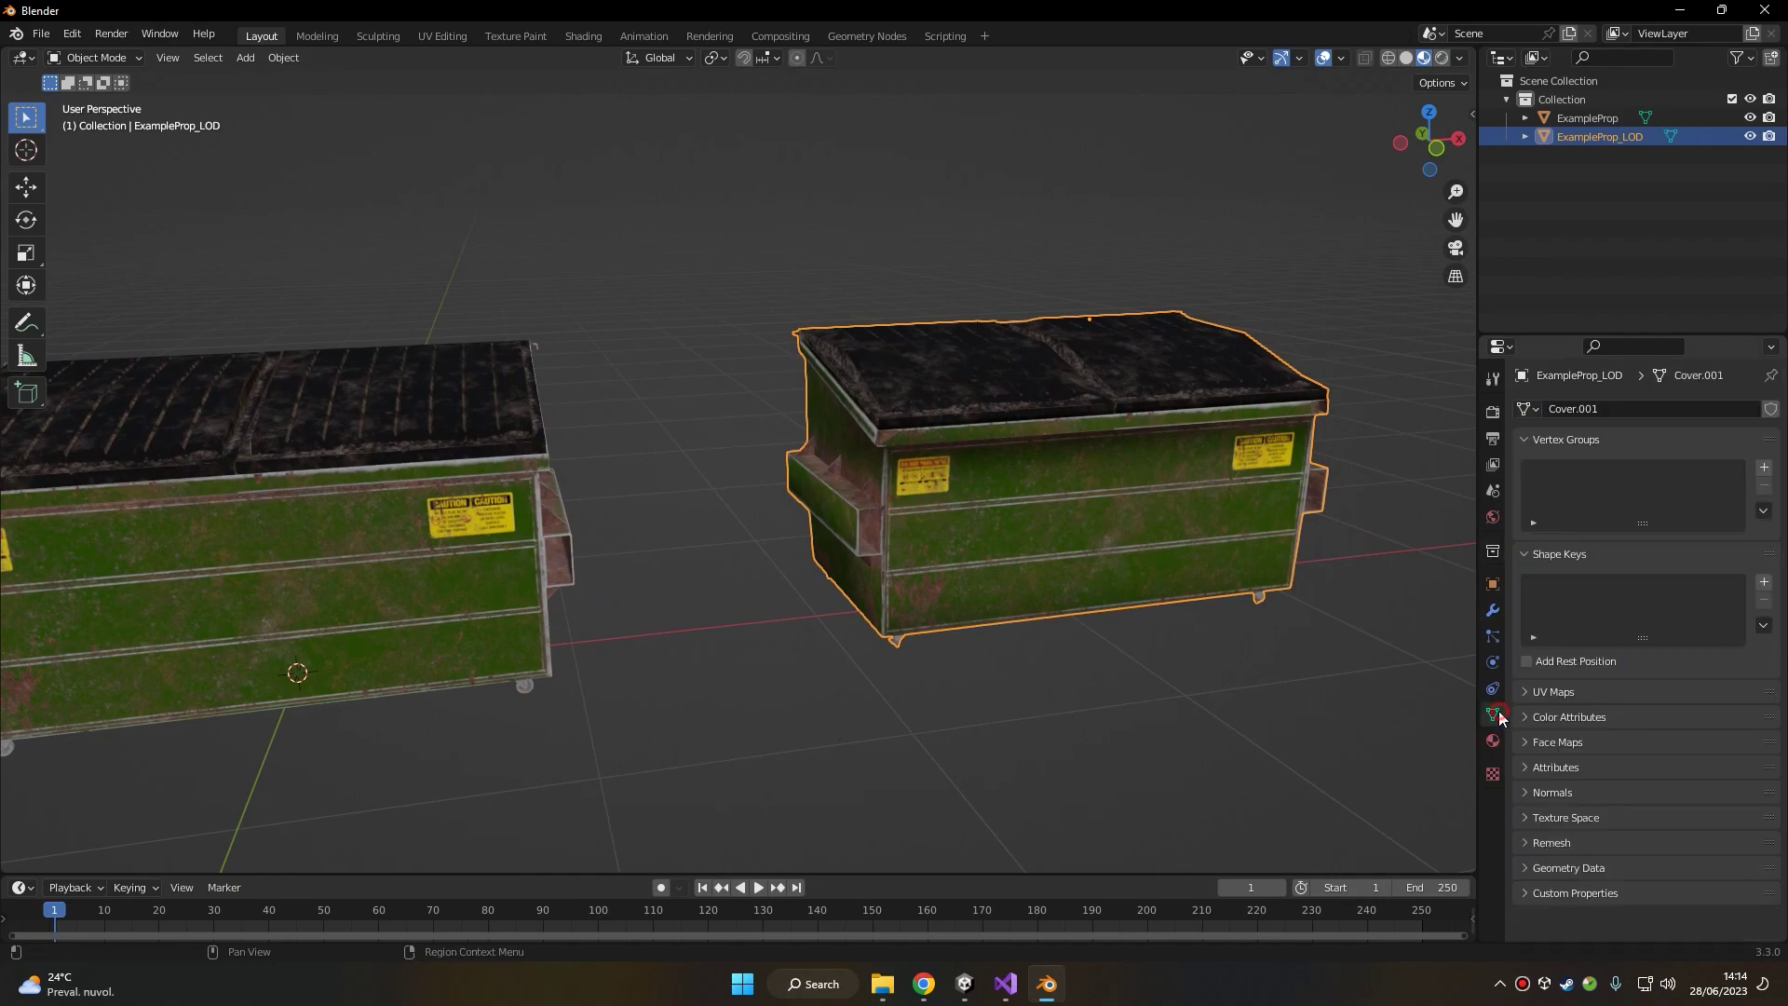
{"action": "left_click", "coordinate": [1568, 868]}
{"action": "scroll", "coordinate": [1639, 859], "scroll_direction": "down", "scroll_amount": 3}
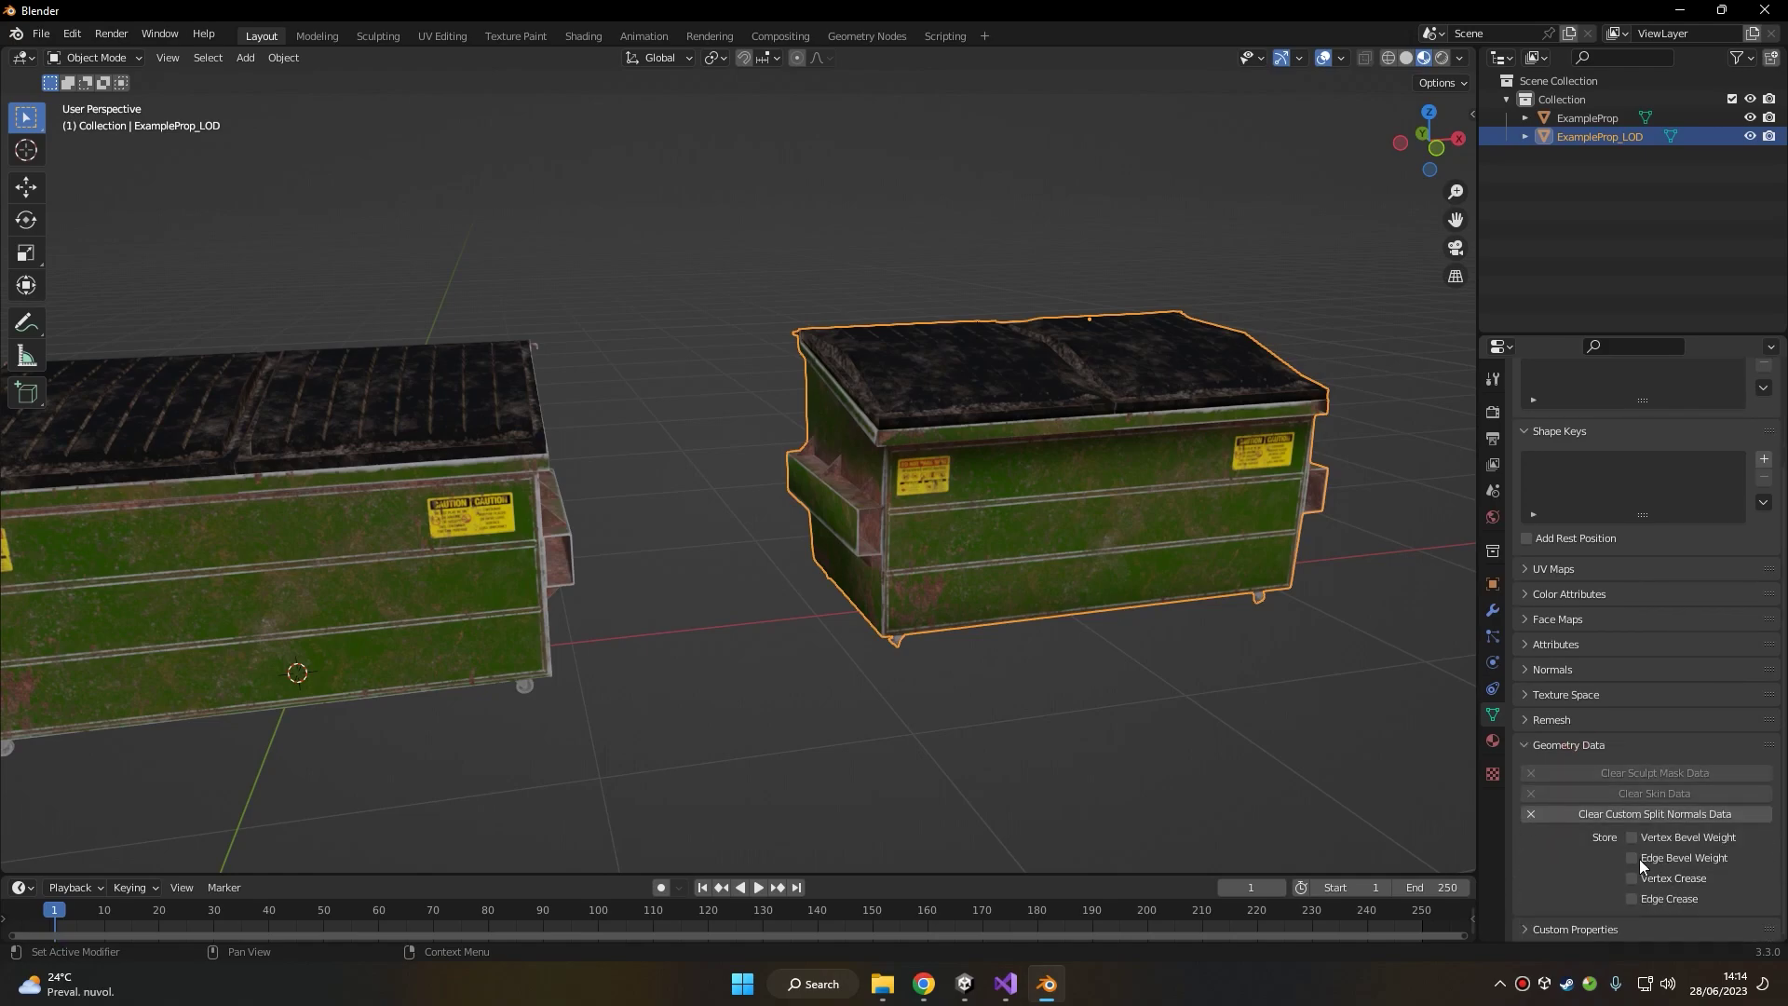
{"action": "left_click", "coordinate": [1374, 722]}
- Move ExampleProp_LOD -3 m along the X axis so it overlaps ExampleProp
{"action": "middle_click_drag", "start_coordinate": [1375, 722], "coordinate": [836, 477]}
{"action": "left_click", "coordinate": [837, 477]}
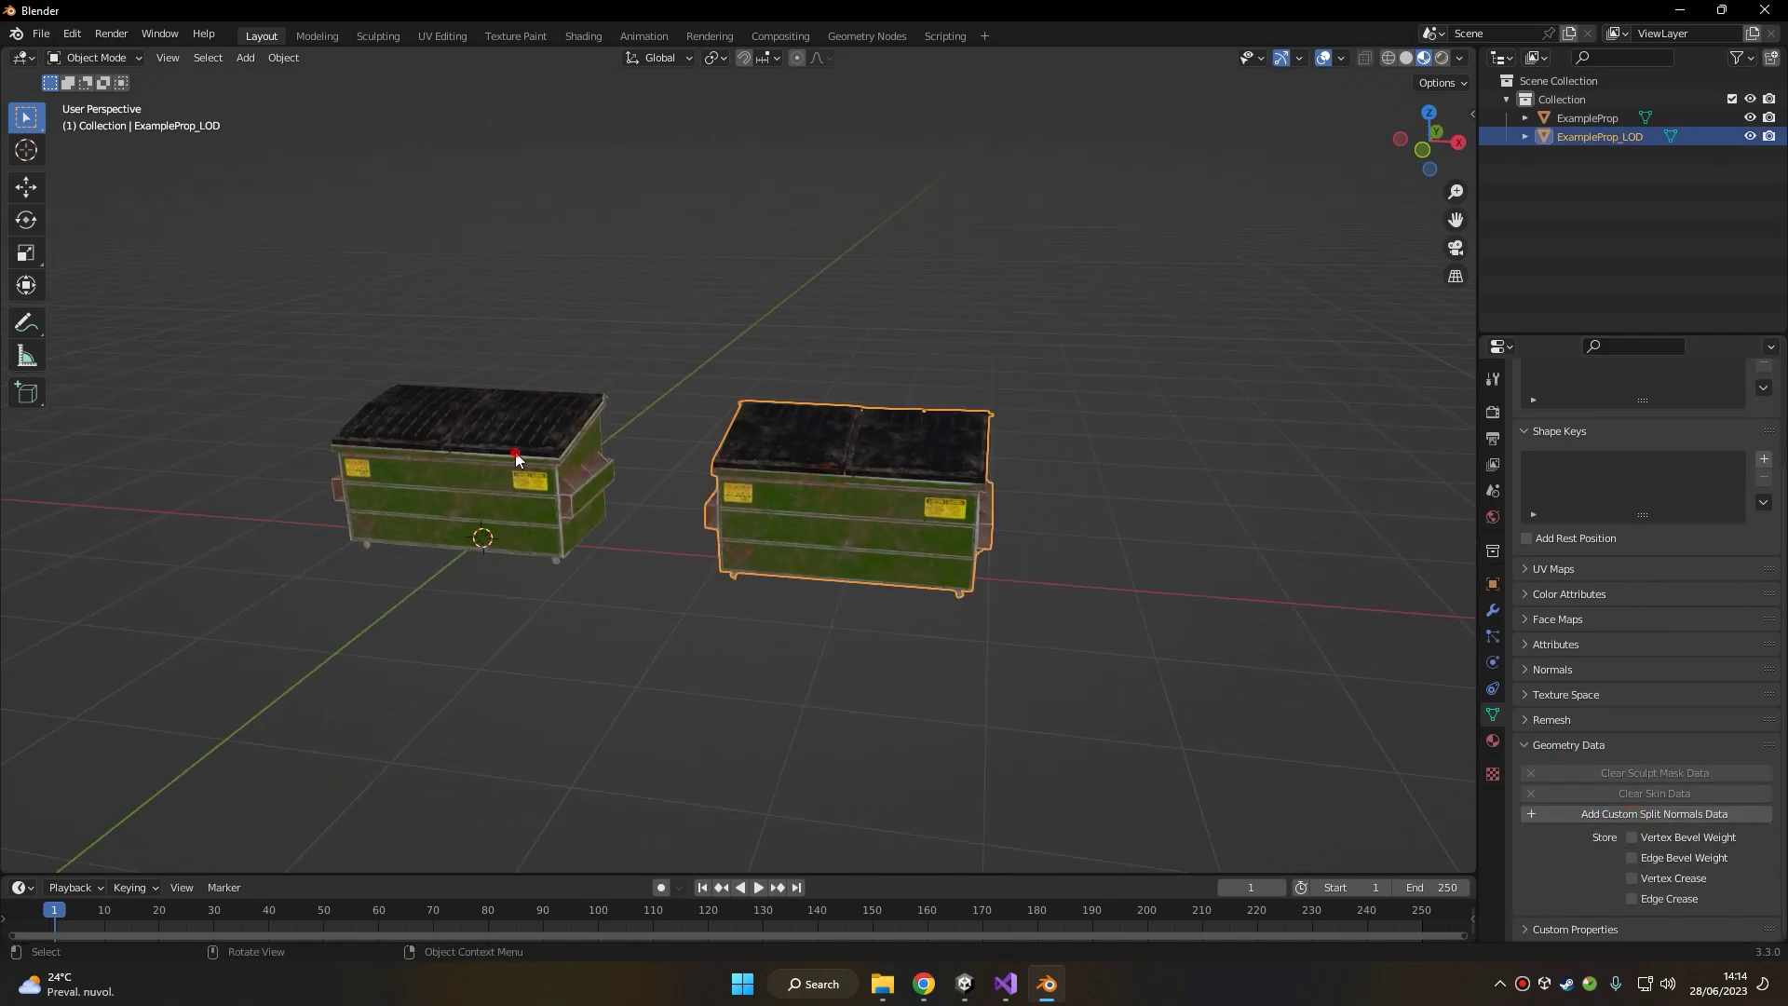
{"action": "left_click", "coordinate": [549, 460]}
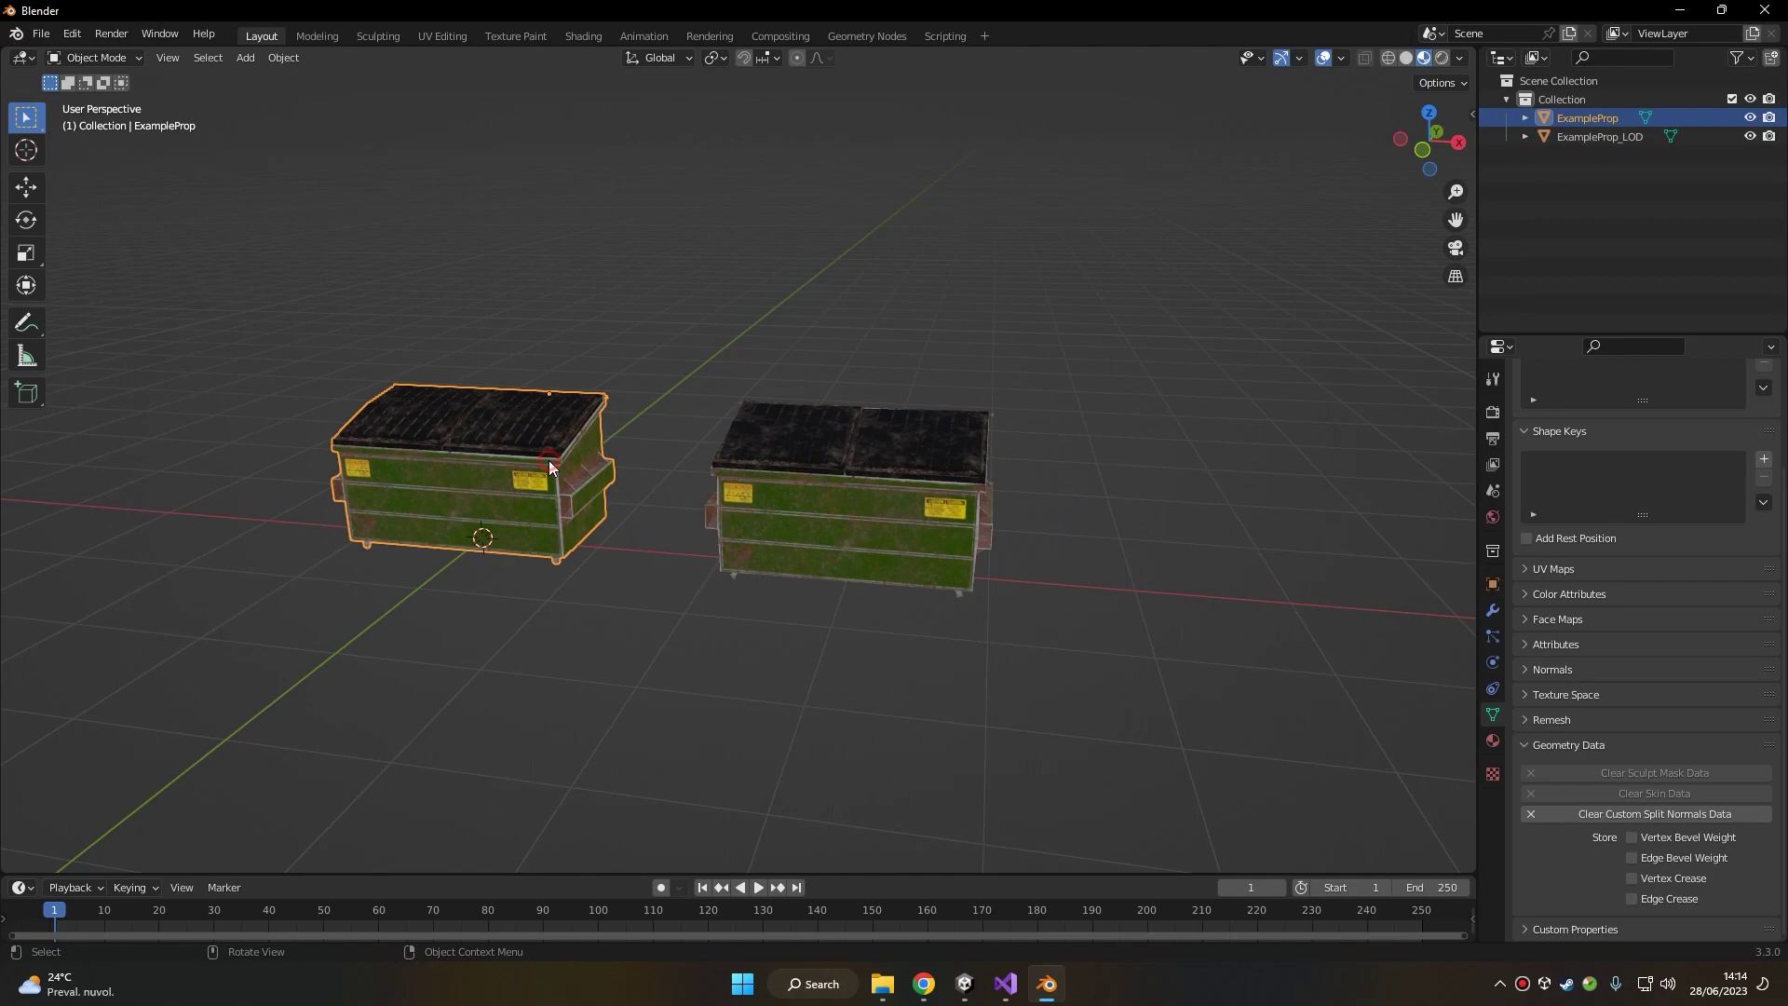
{"action": "middle_click_drag", "start_coordinate": [550, 460], "coordinate": [952, 488]}
{"action": "left_click", "coordinate": [1024, 493]}
{"action": "key", "text": "g"}
{"action": "key", "text": "x"}
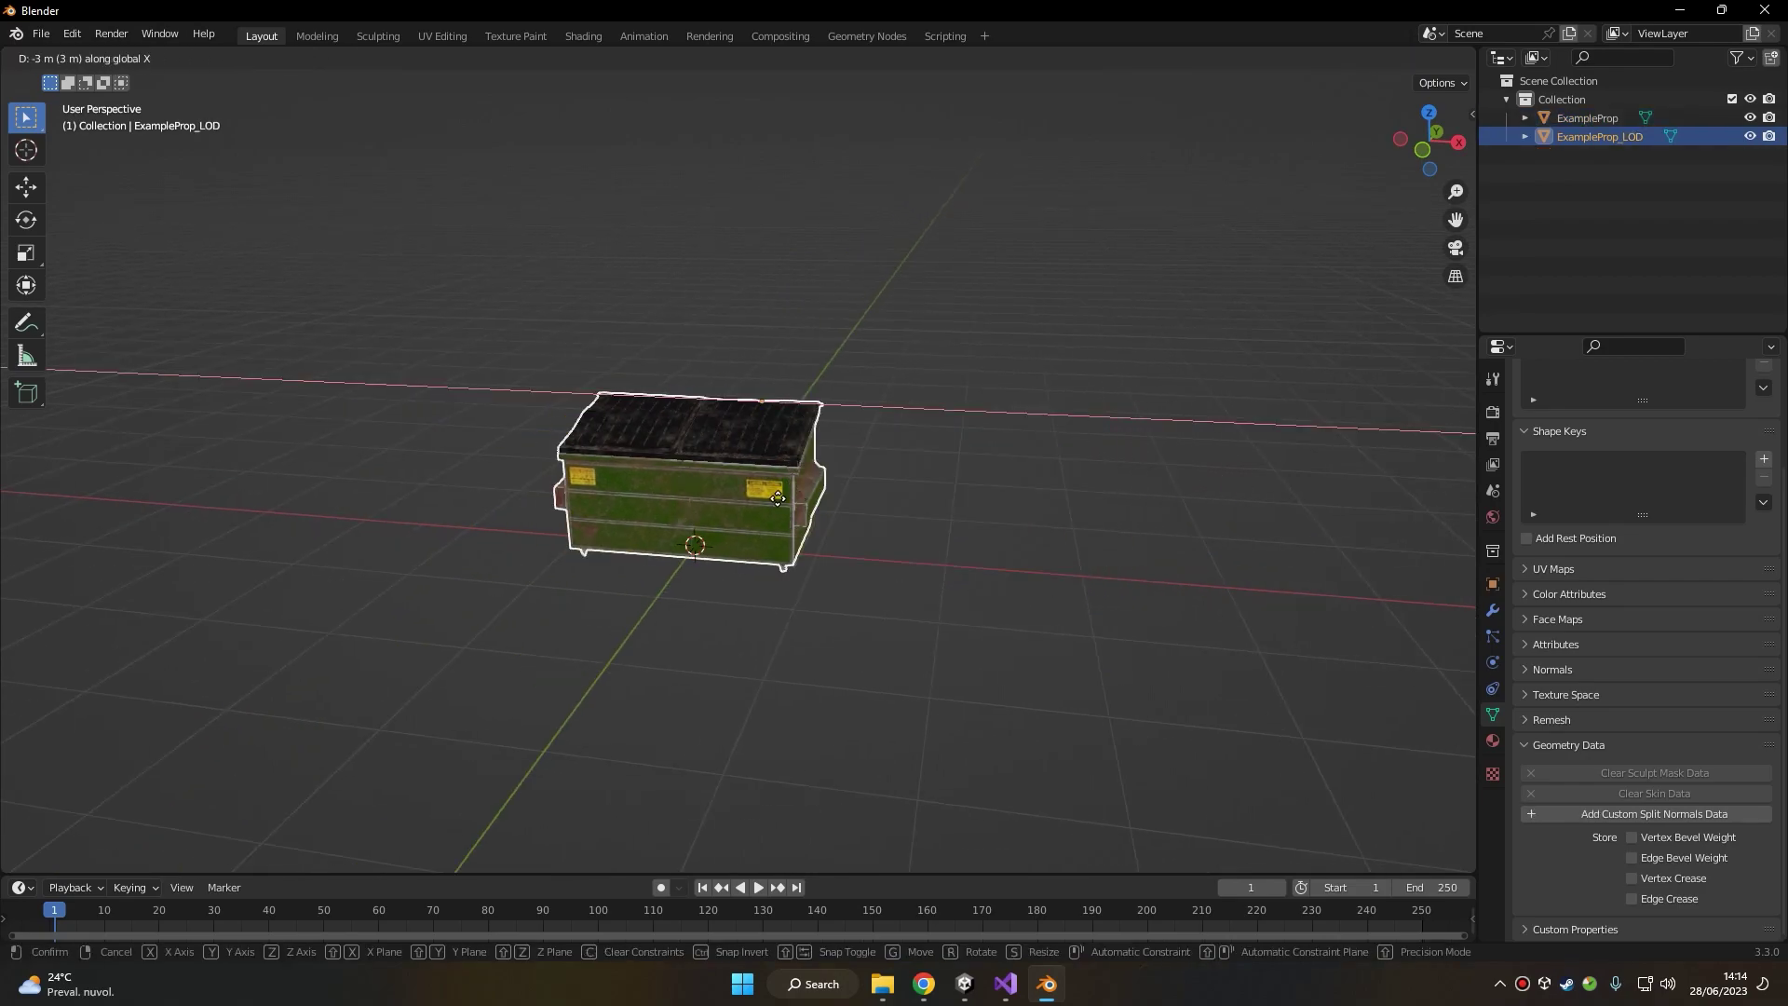
{"action": "left_click", "coordinate": [784, 499]}
- Apply the object transforms of both dumpsters together
{"action": "key", "text": "a"}
{"action": "key", "text": "ctrl+a"}
{"action": "left_click", "coordinate": [784, 499]}
{"action": "key", "text": "ctrl+a"}
{"action": "left_click", "coordinate": [707, 572]}
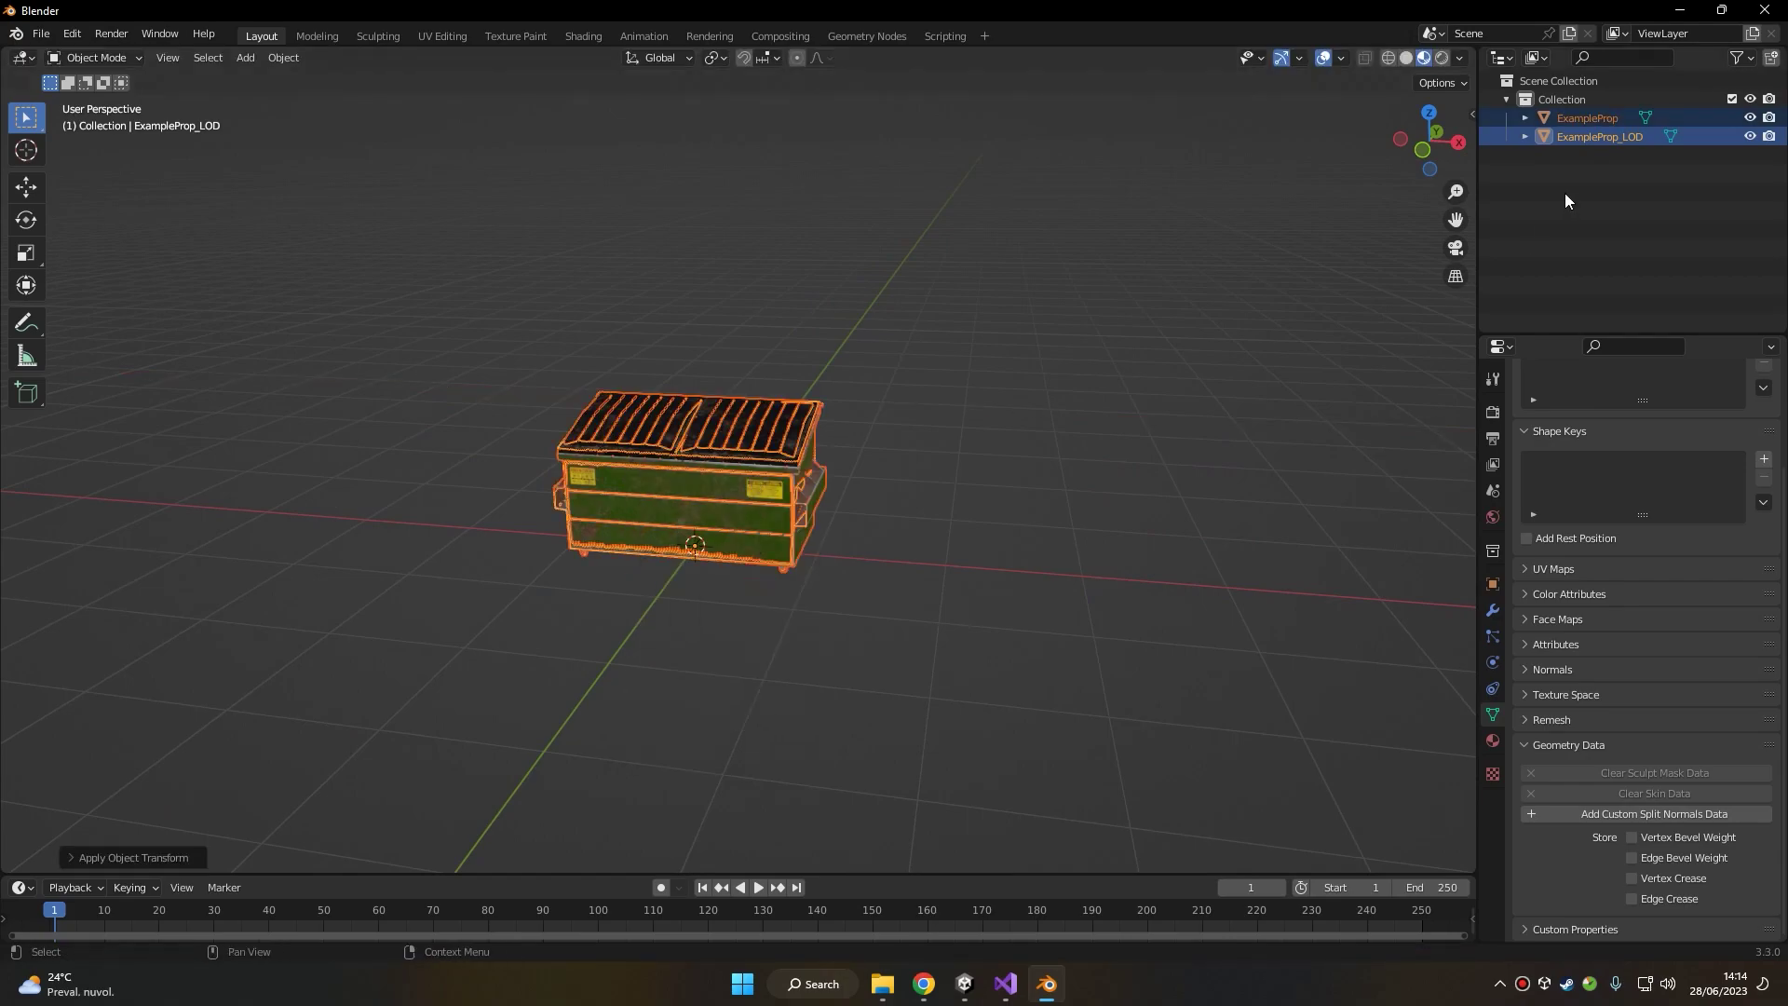
- Move ExampleProp_LOD 3 m along the X axis, away from ExampleProp
{"action": "left_click", "coordinate": [1600, 136]}
{"action": "key", "text": "g"}
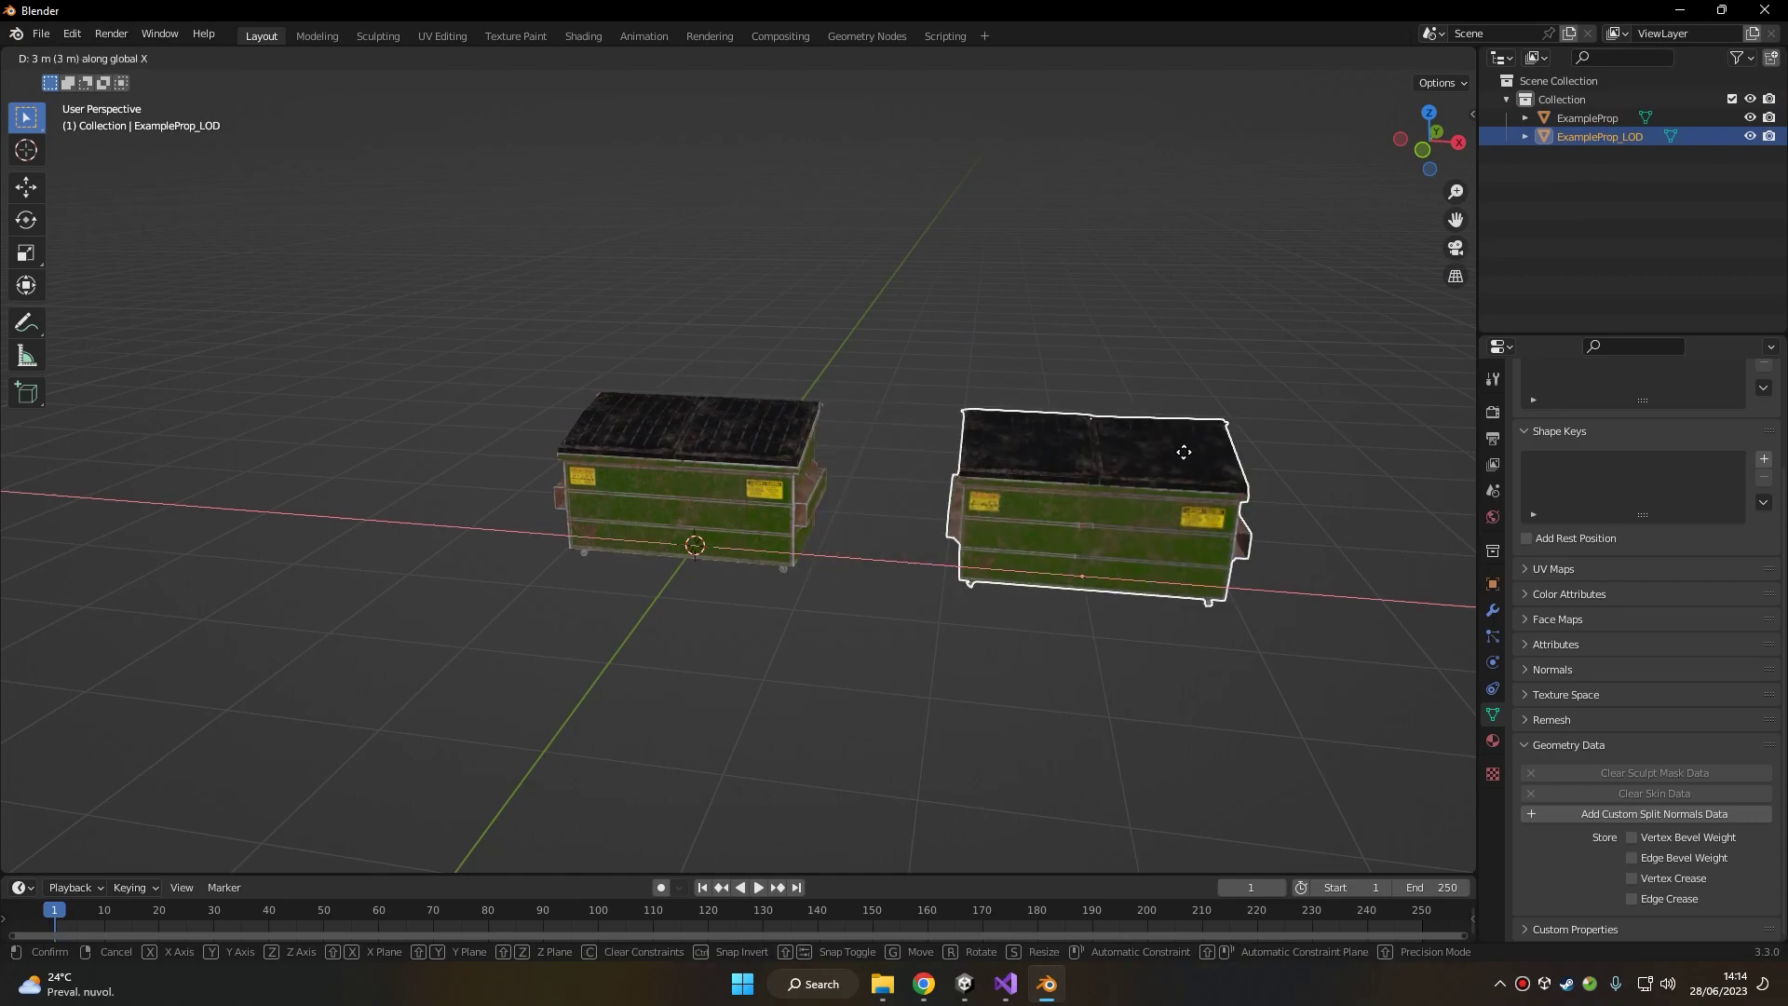
{"action": "left_click", "coordinate": [1181, 450]}
{"action": "left_click", "coordinate": [698, 490]}
{"action": "left_click", "coordinate": [1078, 580]}
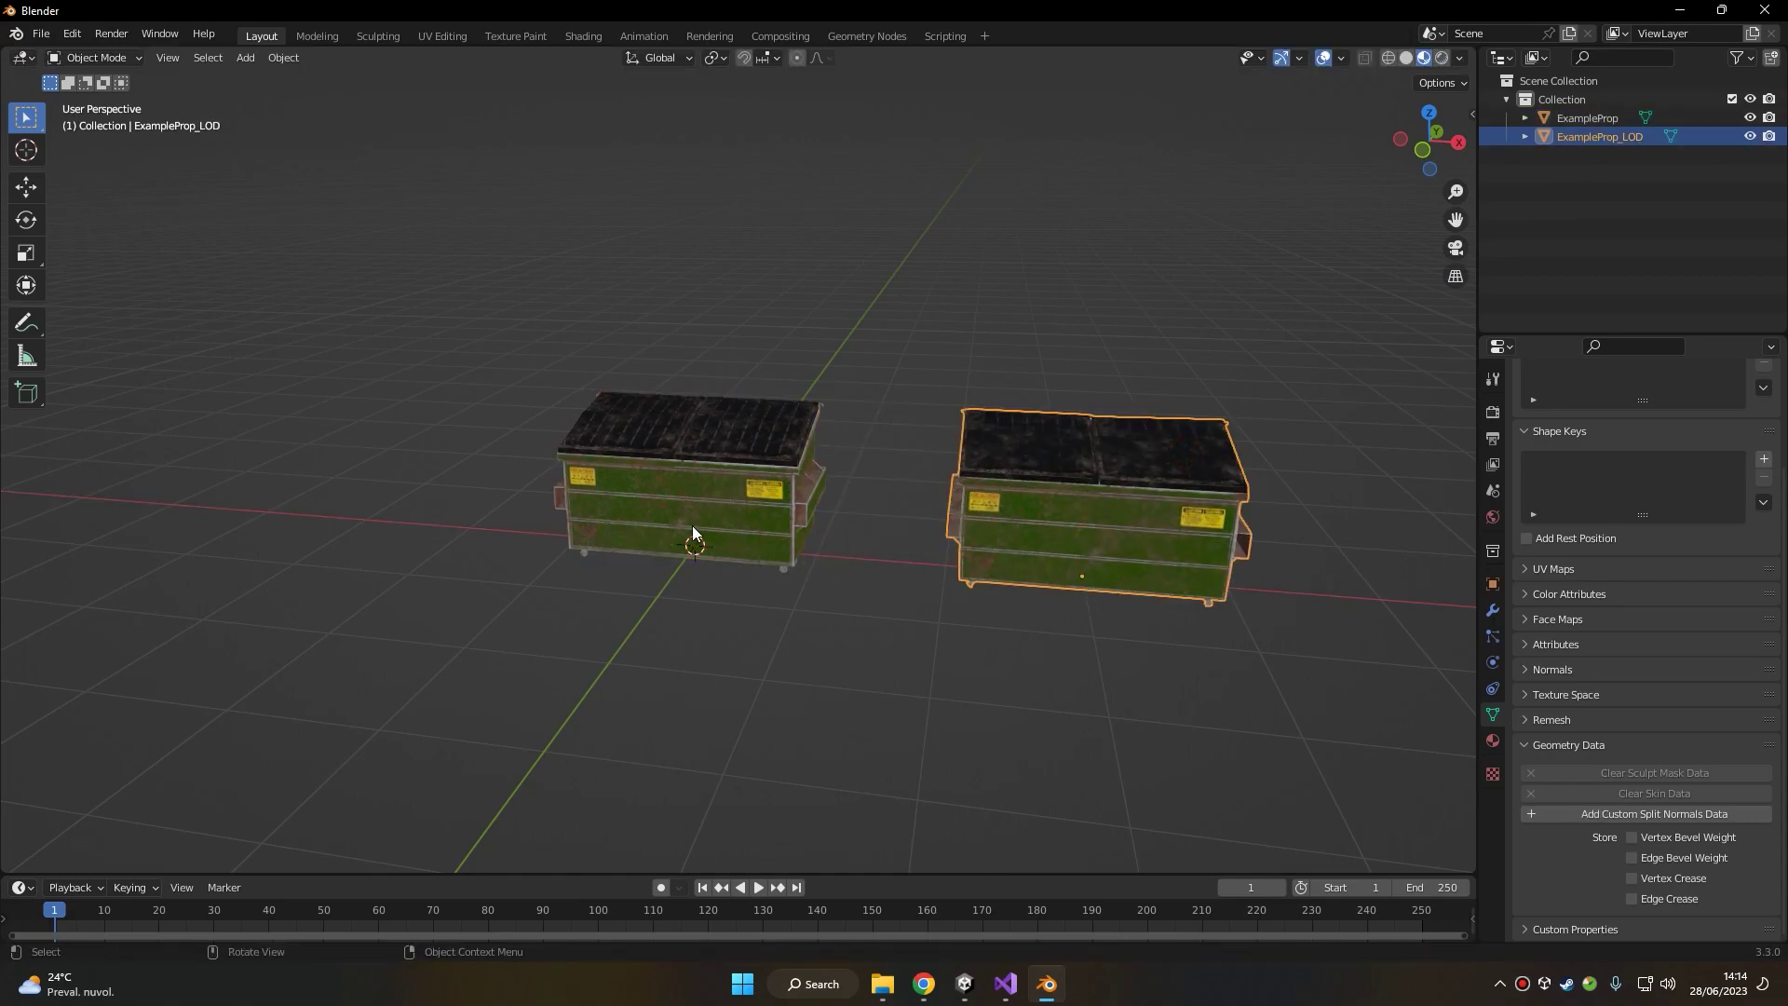
{"action": "left_click", "coordinate": [692, 534]}
{"action": "left_click", "coordinate": [1118, 562]}
- Add a cube mesh at the origin around ExampleProp
{"action": "middle_click_drag", "start_coordinate": [973, 385], "coordinate": [974, 377]}
{"action": "middle_click_drag", "start_coordinate": [974, 377], "coordinate": [980, 427]}
{"action": "left_click", "coordinate": [247, 58]}
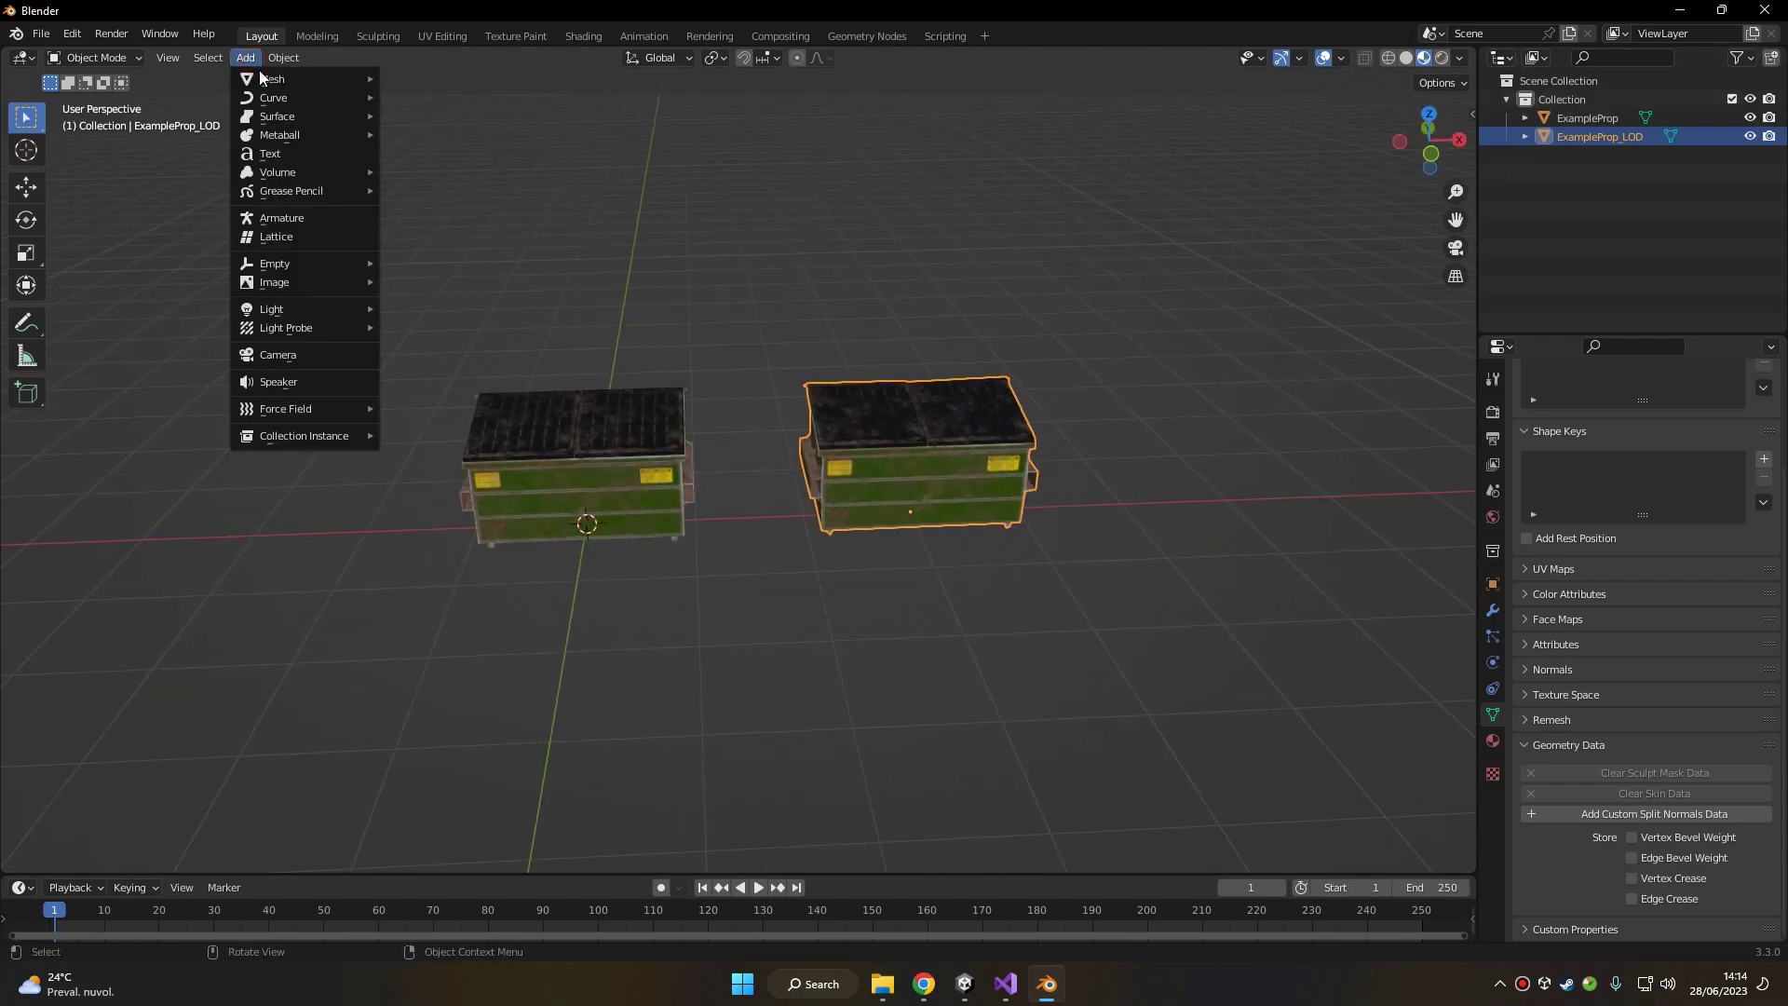
{"action": "mouse_move", "coordinate": [312, 78]}
{"action": "left_click", "coordinate": [437, 103]}
- Edit the cube and move its front face inward about 0.56 m and its back face inward to match the dumpster's depth
{"action": "key", "text": "Tab"}
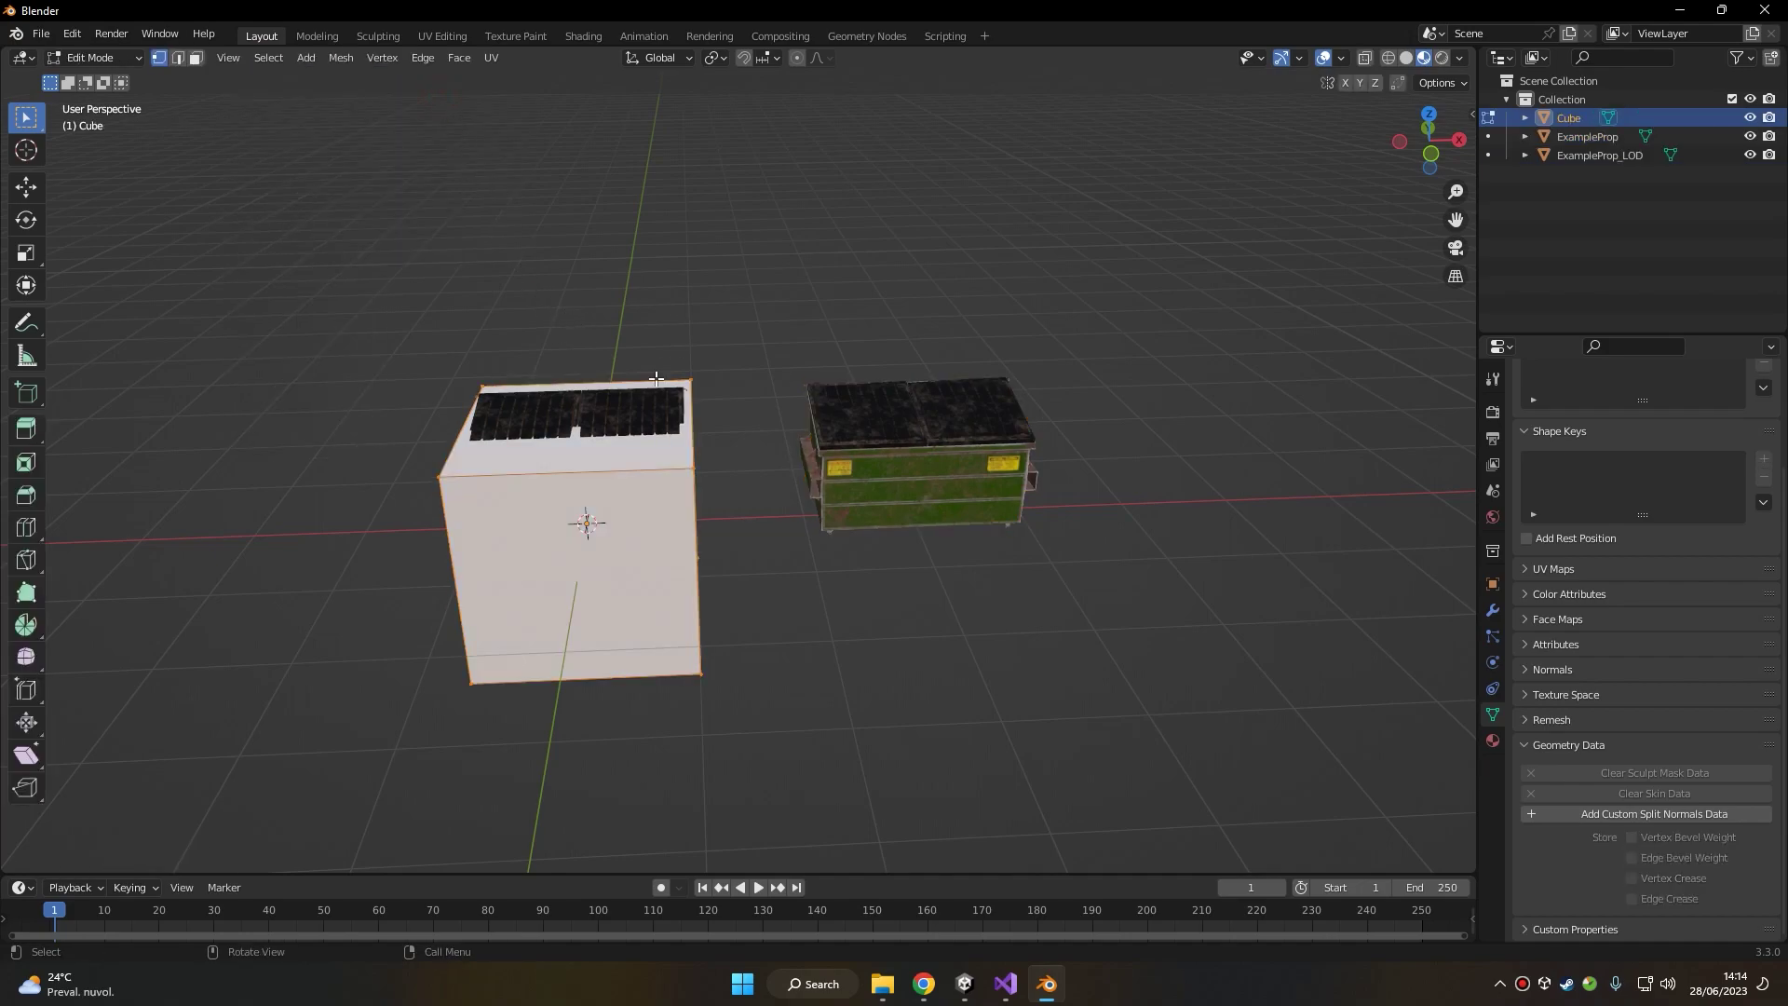
{"action": "middle_click_drag", "start_coordinate": [654, 377], "coordinate": [858, 325]}
{"action": "left_click", "coordinate": [195, 58]}
{"action": "left_click", "coordinate": [843, 517]}
{"action": "mouse_move", "coordinate": [913, 527]}
{"action": "middle_mouse_down"}
{"action": "mouse_move", "coordinate": [1030, 503]}
{"action": "mouse_move", "coordinate": [894, 556]}
{"action": "middle_mouse_up"}
{"action": "left_click", "coordinate": [30, 188]}
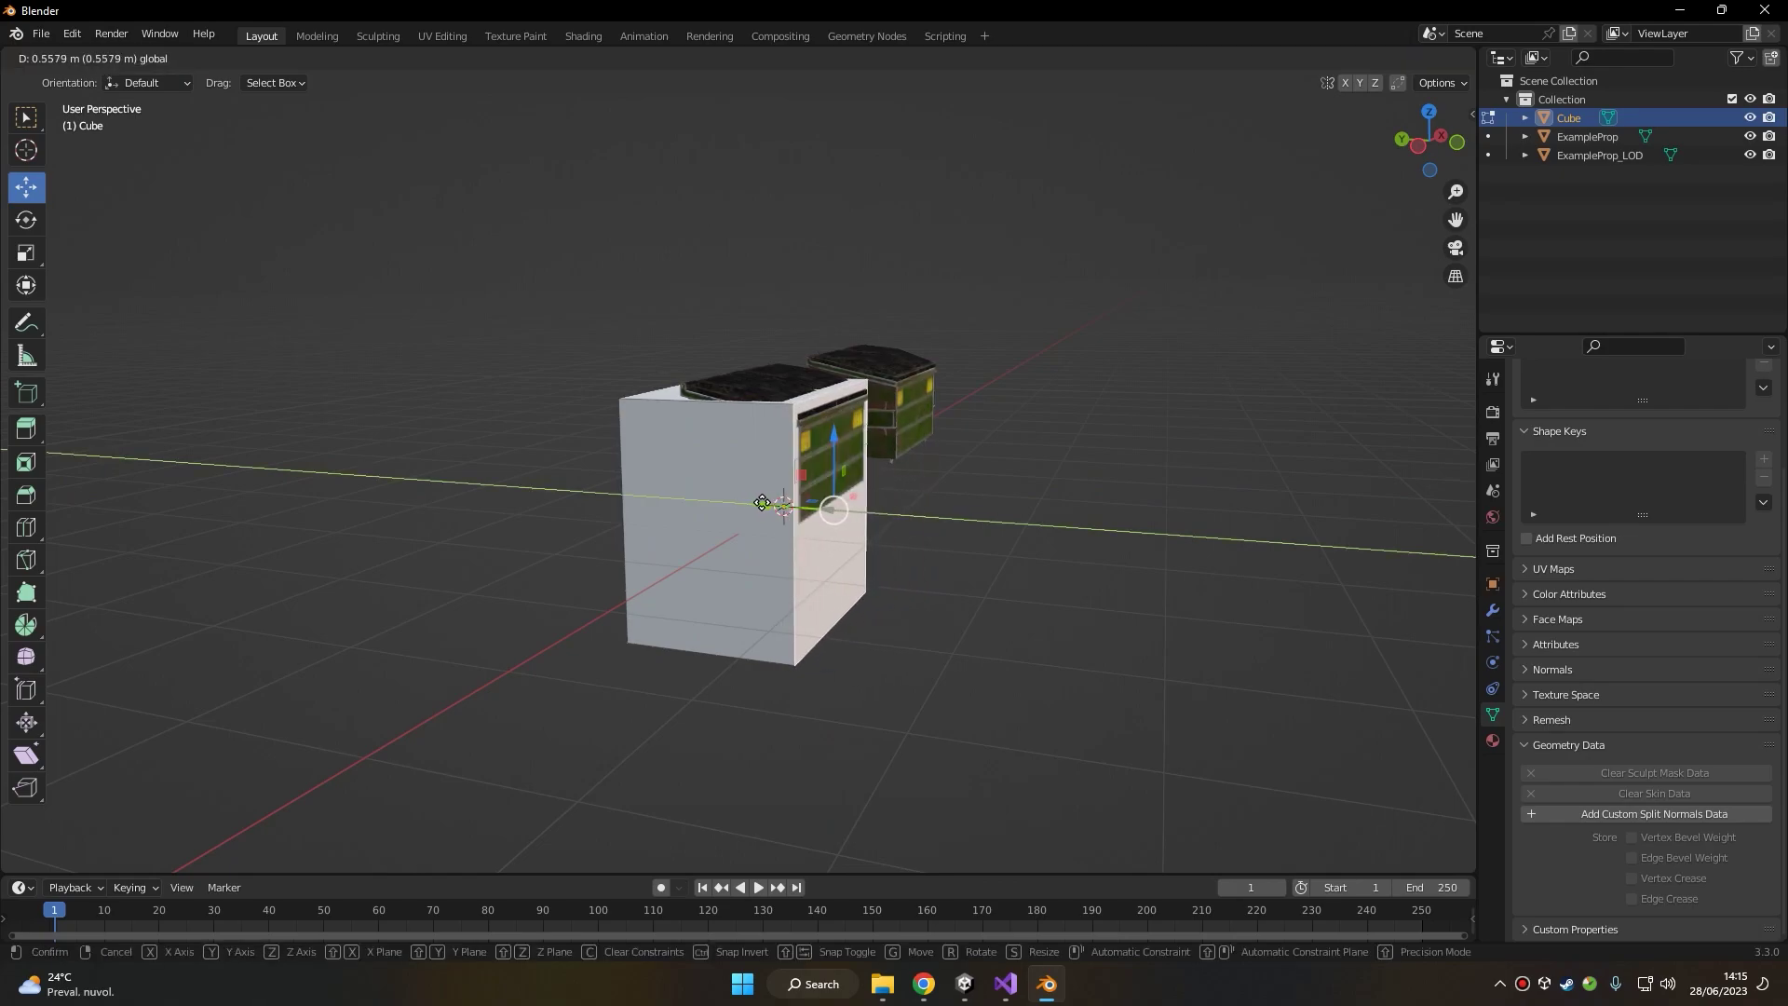
{"action": "left_click_drag", "start_coordinate": [761, 503], "coordinate": [758, 503]}
{"action": "middle_click_drag", "start_coordinate": [758, 503], "coordinate": [908, 505]}
{"action": "left_click", "coordinate": [796, 502]}
{"action": "left_click_drag", "start_coordinate": [715, 524], "coordinate": [769, 528]}
- Raise the cube's top face slightly and its bottom face close to the dumpster's base
{"action": "left_click", "coordinate": [910, 410]}
{"action": "left_click_drag", "start_coordinate": [894, 331], "coordinate": [894, 315]}
{"action": "middle_click_drag", "start_coordinate": [894, 315], "coordinate": [879, 223]}
{"action": "left_click", "coordinate": [874, 485]}
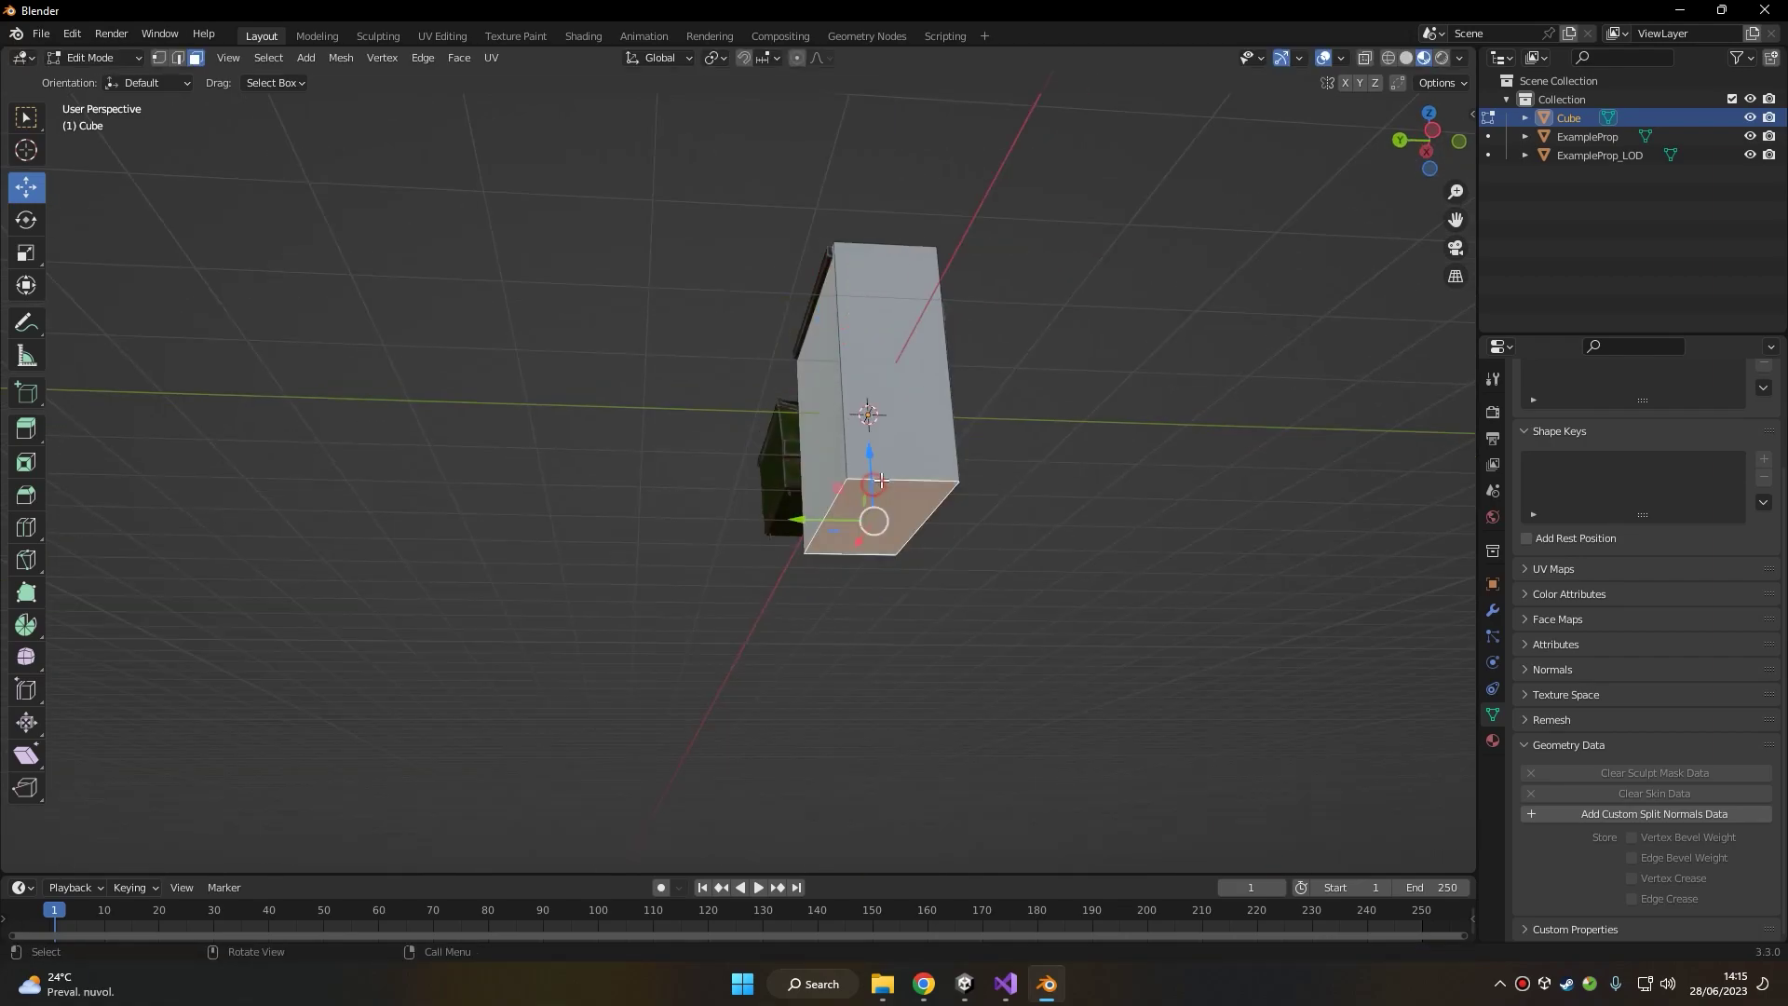
{"action": "middle_click_drag", "start_coordinate": [885, 488], "coordinate": [884, 529]}
{"action": "left_click_drag", "start_coordinate": [881, 499], "coordinate": [913, 383]}
- Lower the cube's upper front edge to follow the slope of the dumpster's lid
{"action": "middle_click_drag", "start_coordinate": [914, 383], "coordinate": [820, 457]}
{"action": "left_click", "coordinate": [183, 62]}
{"action": "left_click", "coordinate": [184, 61]}
{"action": "scroll", "coordinate": [736, 419], "scroll_direction": "up", "scroll_amount": 3}
{"action": "left_click", "coordinate": [731, 421]}
{"action": "left_click_drag", "start_coordinate": [788, 370], "coordinate": [790, 385]}
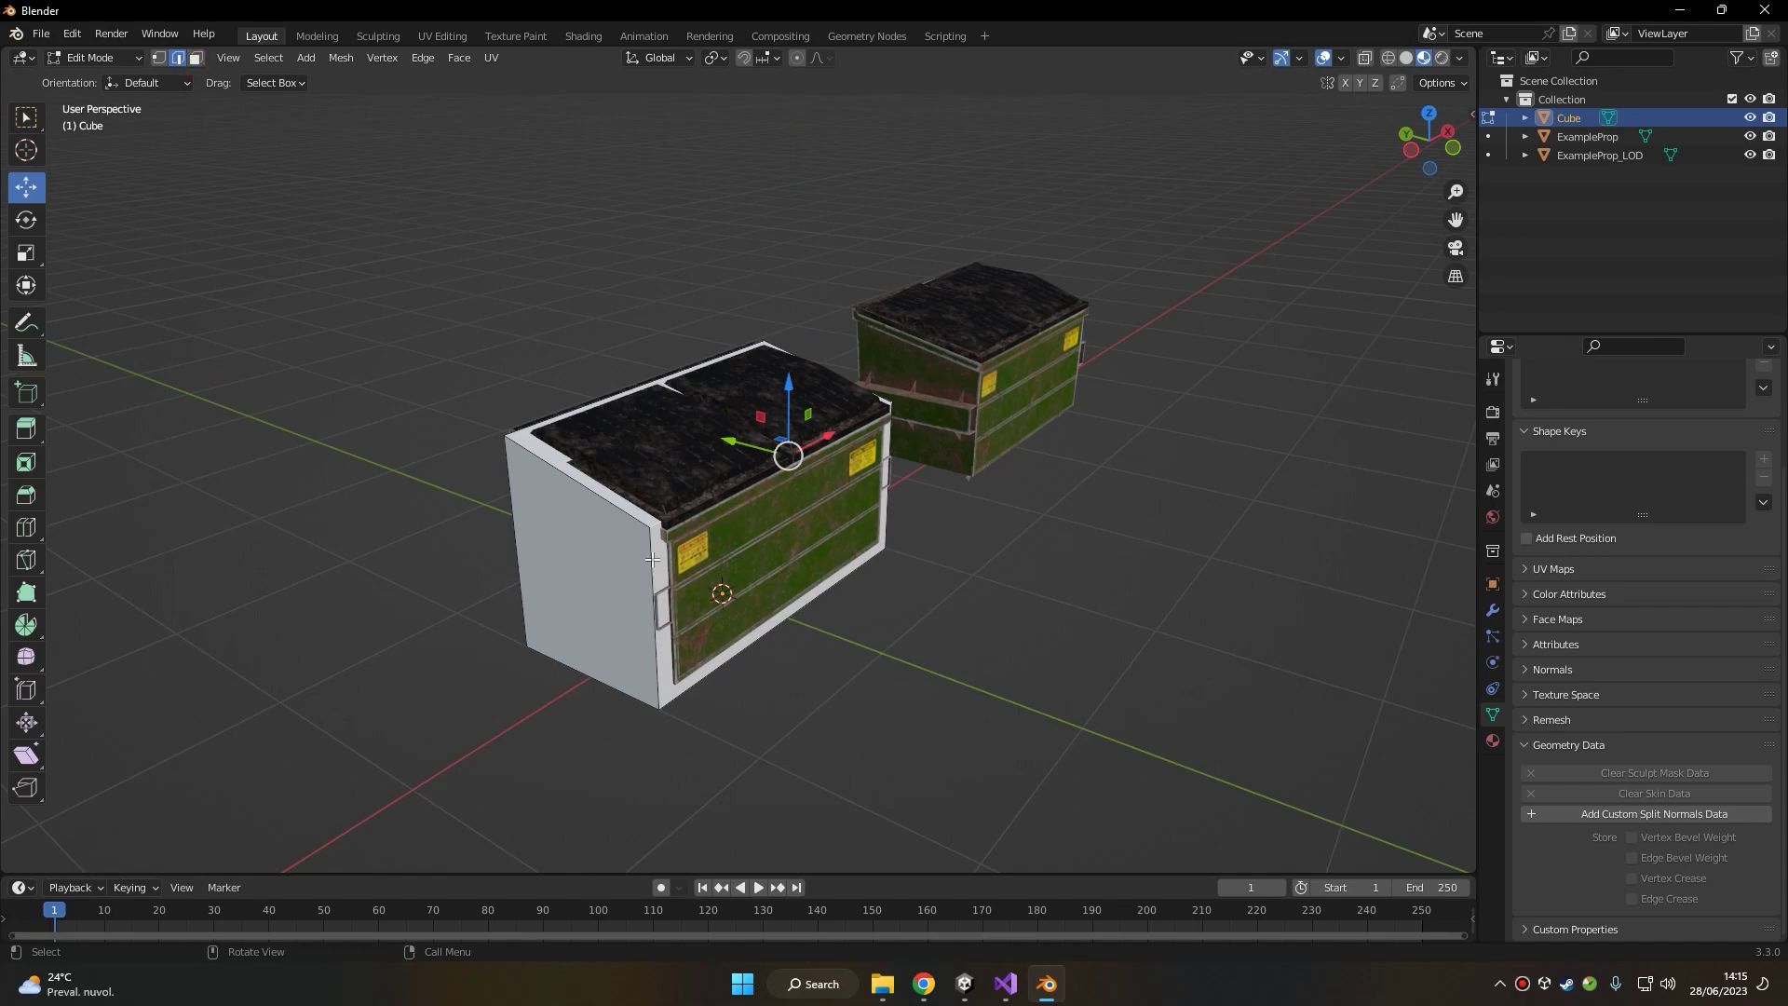
- Adjust the cube's front face and both end faces to fit the dumpster's outline, and return to Object Mode
{"action": "left_click", "coordinate": [652, 559]}
{"action": "left_click", "coordinate": [196, 58]}
{"action": "left_click", "coordinate": [738, 514]}
{"action": "left_click_drag", "start_coordinate": [740, 517], "coordinate": [731, 521]}
{"action": "left_click", "coordinate": [611, 550]}
{"action": "left_click_drag", "start_coordinate": [635, 555], "coordinate": [653, 544]}
{"action": "middle_click_drag", "start_coordinate": [653, 544], "coordinate": [799, 521]}
{"action": "left_click_drag", "start_coordinate": [847, 518], "coordinate": [818, 506]}
{"action": "middle_click_drag", "start_coordinate": [844, 513], "coordinate": [910, 415]}
{"action": "key", "text": "Tab"}
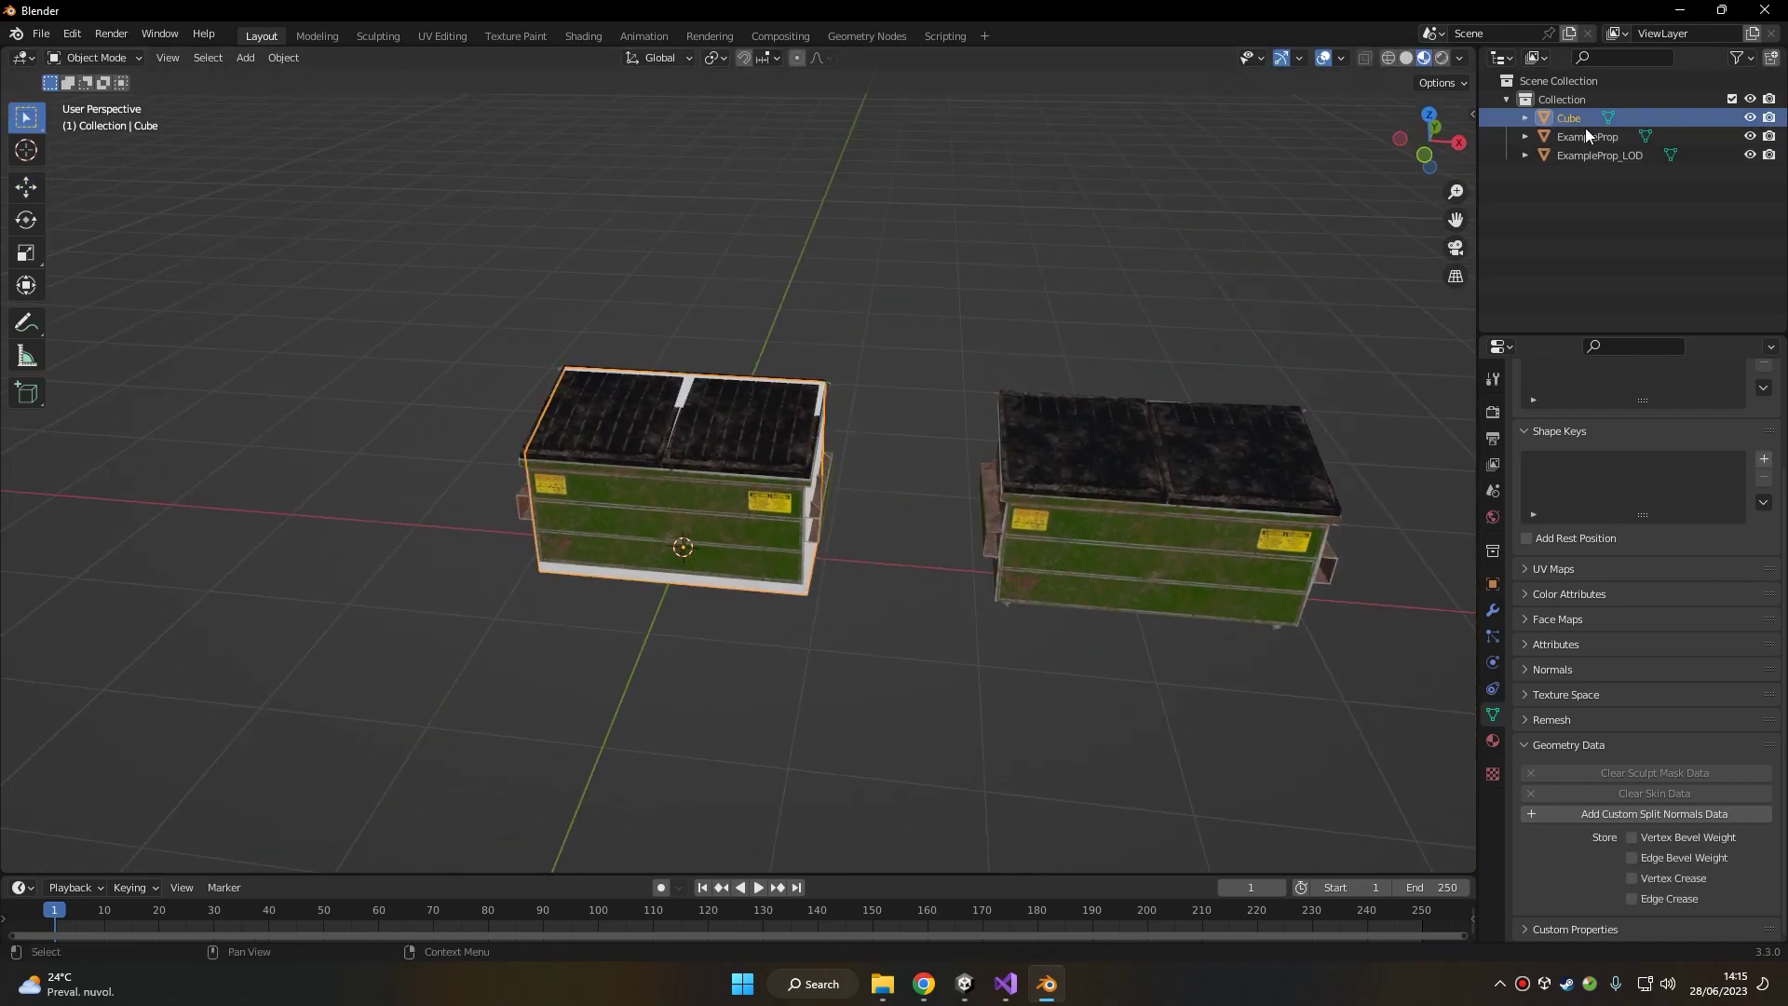
- Rename the cube to ExampleProp_COLLISION, reusing the name of ExampleProp
{"action": "double_click", "coordinate": [1586, 137]}
{"action": "key", "text": "ctrl+c"}
{"action": "double_click", "coordinate": [1581, 119]}
{"action": "key", "text": "ctrl+v"}
{"action": "type", "text": "_C"}
{"action": "key", "text": "Return"}
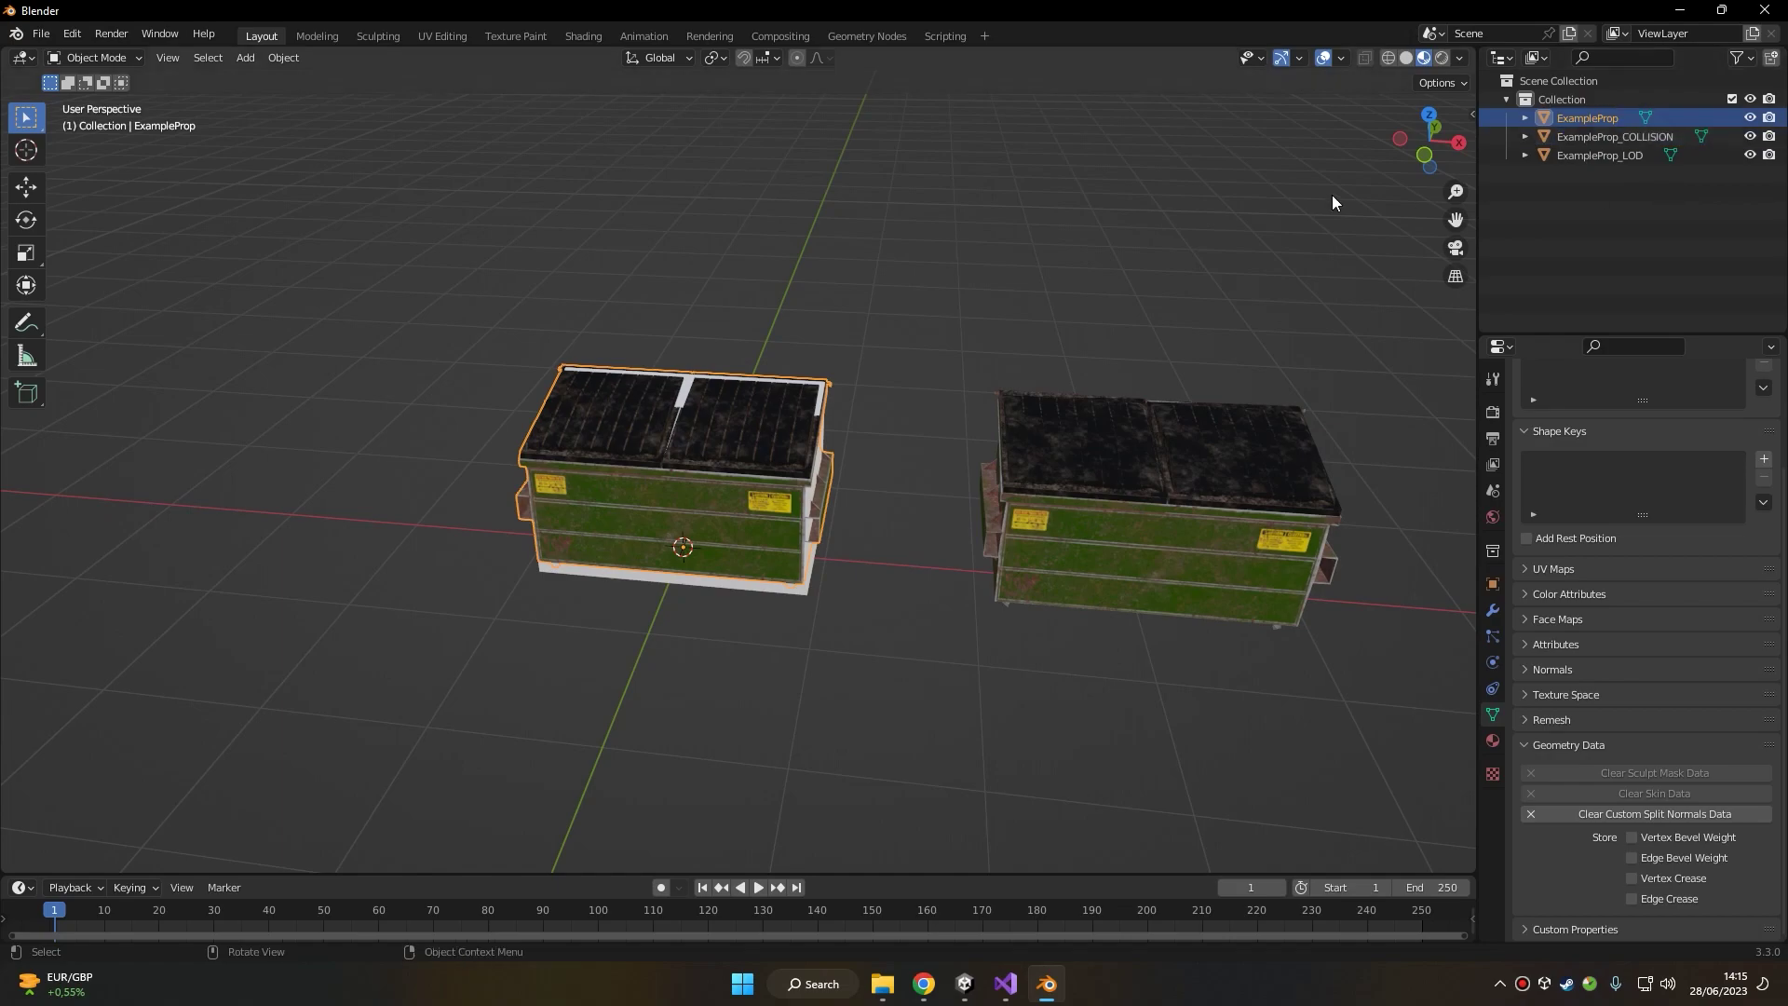
- Inspect how closely ExampleProp_COLLISION fits around the dumpster
{"action": "left_click", "coordinate": [1624, 140]}
{"action": "scroll", "coordinate": [738, 468], "scroll_direction": "up", "scroll_amount": 7}
{"action": "middle_click_drag", "start_coordinate": [742, 502], "coordinate": [779, 468]}
{"action": "scroll", "coordinate": [780, 467], "scroll_direction": "down", "scroll_amount": 3}
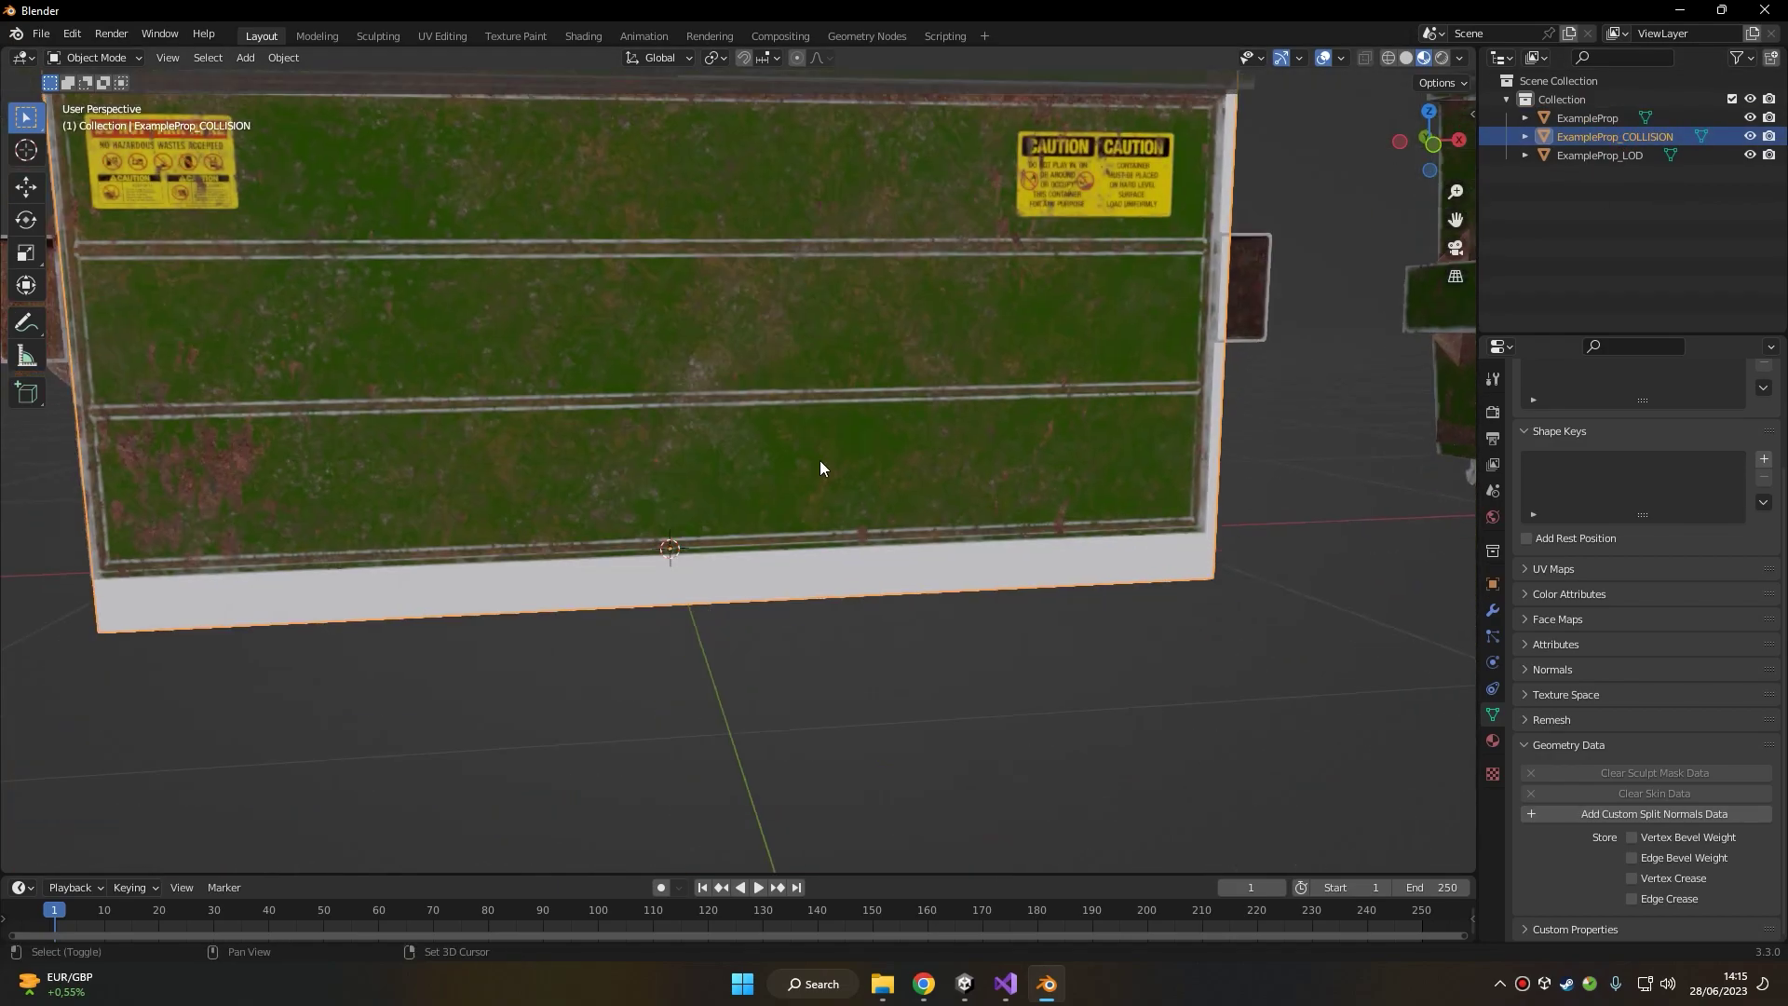
{"action": "left_click", "coordinate": [702, 467]}
{"action": "scroll", "coordinate": [1065, 387], "scroll_direction": "down", "scroll_amount": 5}
{"action": "left_click", "coordinate": [1616, 137]}
{"action": "left_click", "coordinate": [1615, 153]}
- Move ExampleProp_COLLISION along the X axis to the far side of ExampleProp_LOD
{"action": "left_click", "coordinate": [1612, 138]}
{"action": "scroll", "coordinate": [727, 407], "scroll_direction": "down", "scroll_amount": 4}
{"action": "middle_click_drag", "start_coordinate": [726, 407], "coordinate": [722, 444]}
{"action": "middle_click_drag", "start_coordinate": [672, 474], "coordinate": [487, 531], "text": "shift"}
{"action": "key", "text": "g"}
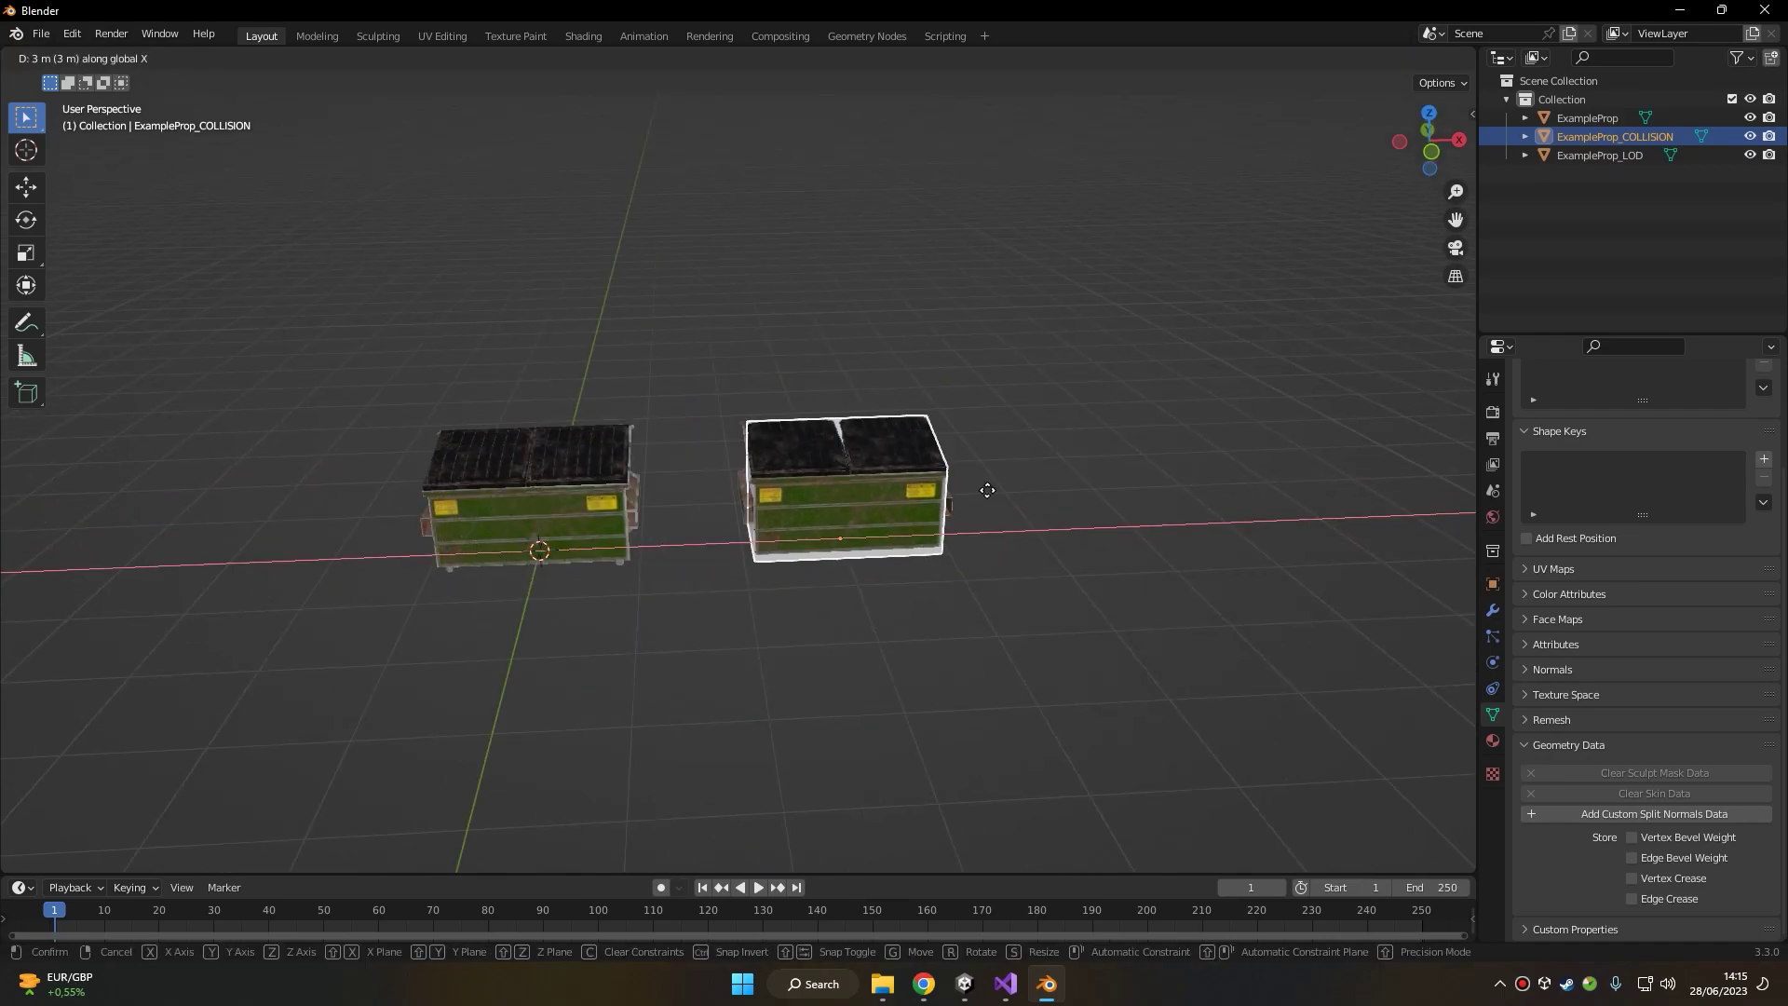
{"action": "left_click", "coordinate": [1183, 493]}
- Apply rotation and scale to all three objects
{"action": "left_click", "coordinate": [1025, 320]}
{"action": "middle_click_drag", "start_coordinate": [973, 322], "coordinate": [973, 314]}
{"action": "key", "text": "a"}
{"action": "key", "text": "ctrl+a"}
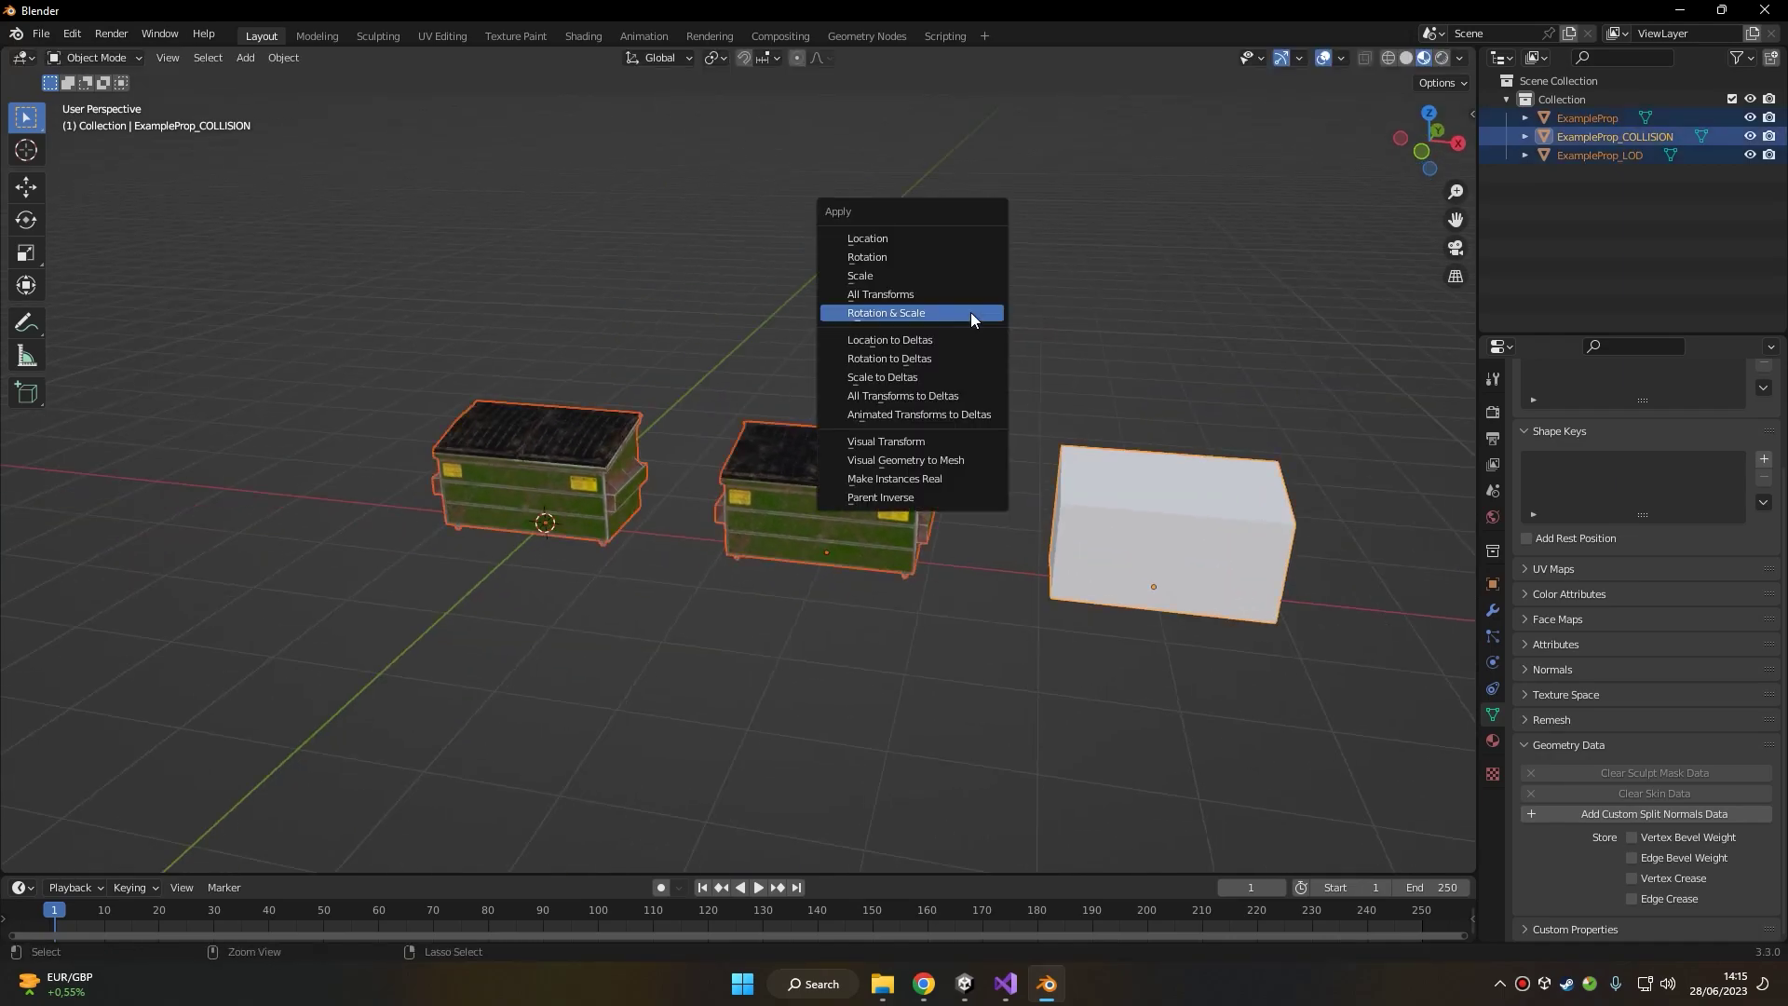
{"action": "left_click", "coordinate": [894, 320]}
- Start an FBX export of the scene
{"action": "left_click", "coordinate": [44, 34]}
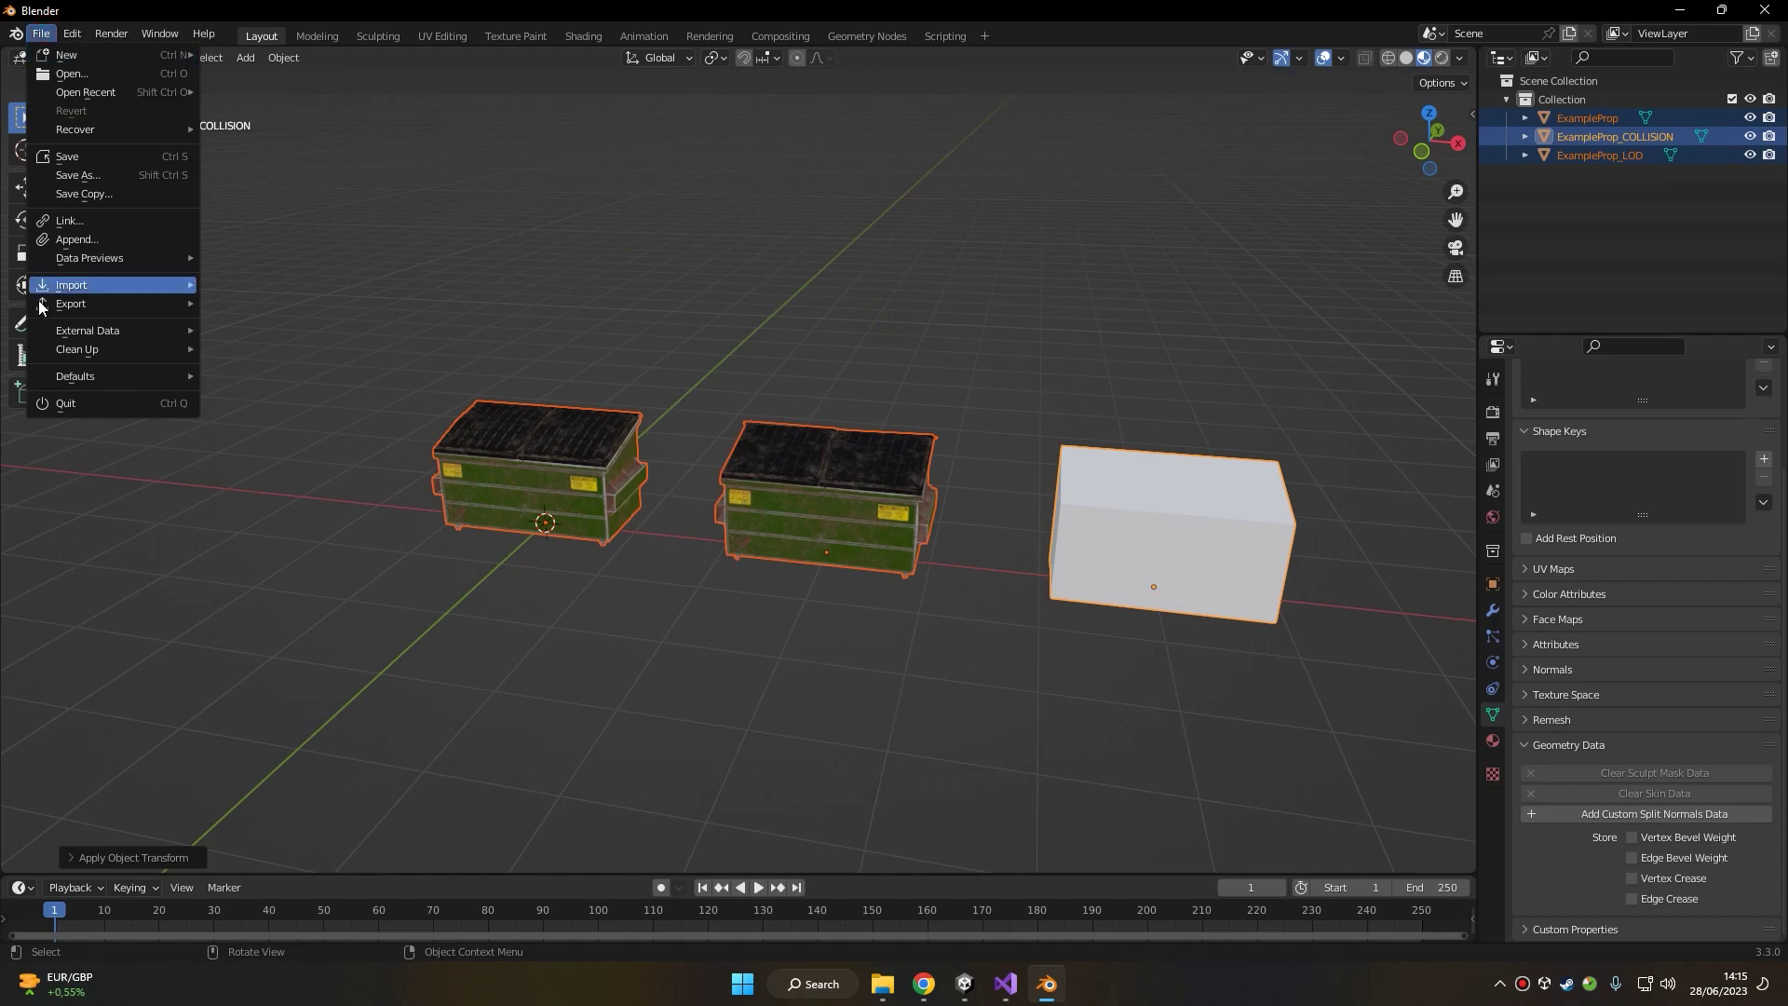
{"action": "mouse_move", "coordinate": [56, 287]}
{"action": "left_click", "coordinate": [253, 474]}
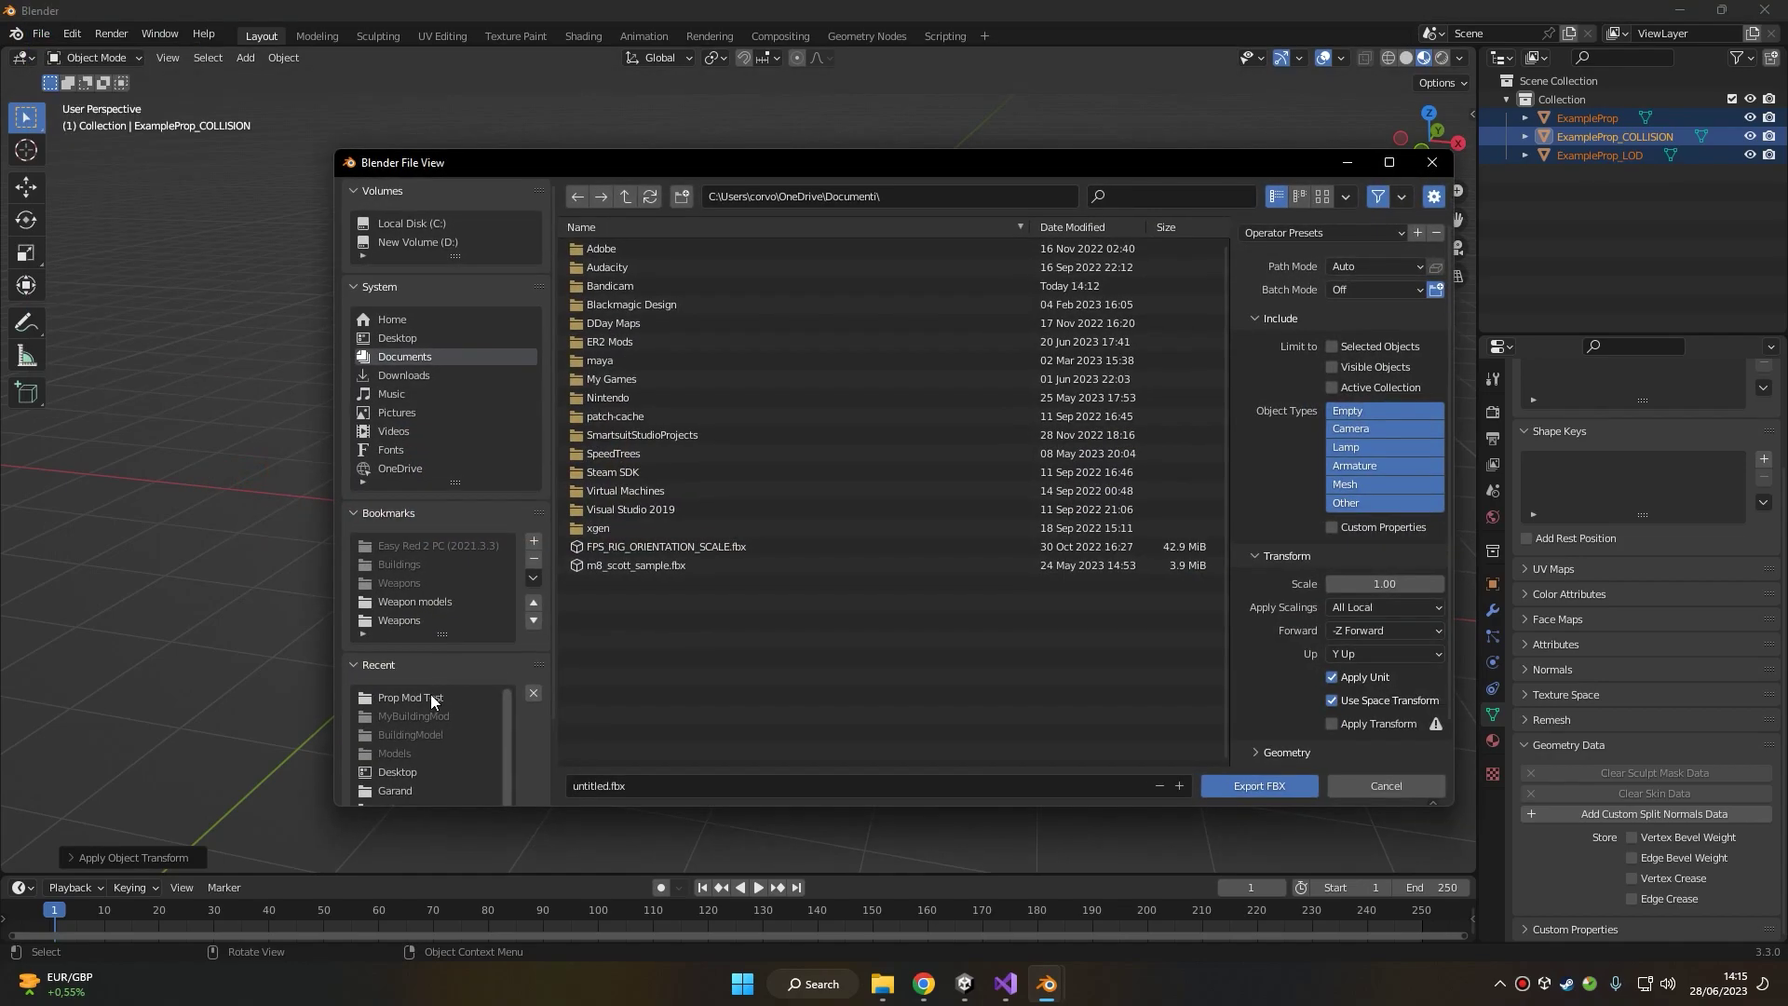
- Switch to Unity, show the ER2 Modding SDK project's Assets folder in File Explorer and copy its path
{"action": "left_click", "coordinate": [963, 985]}
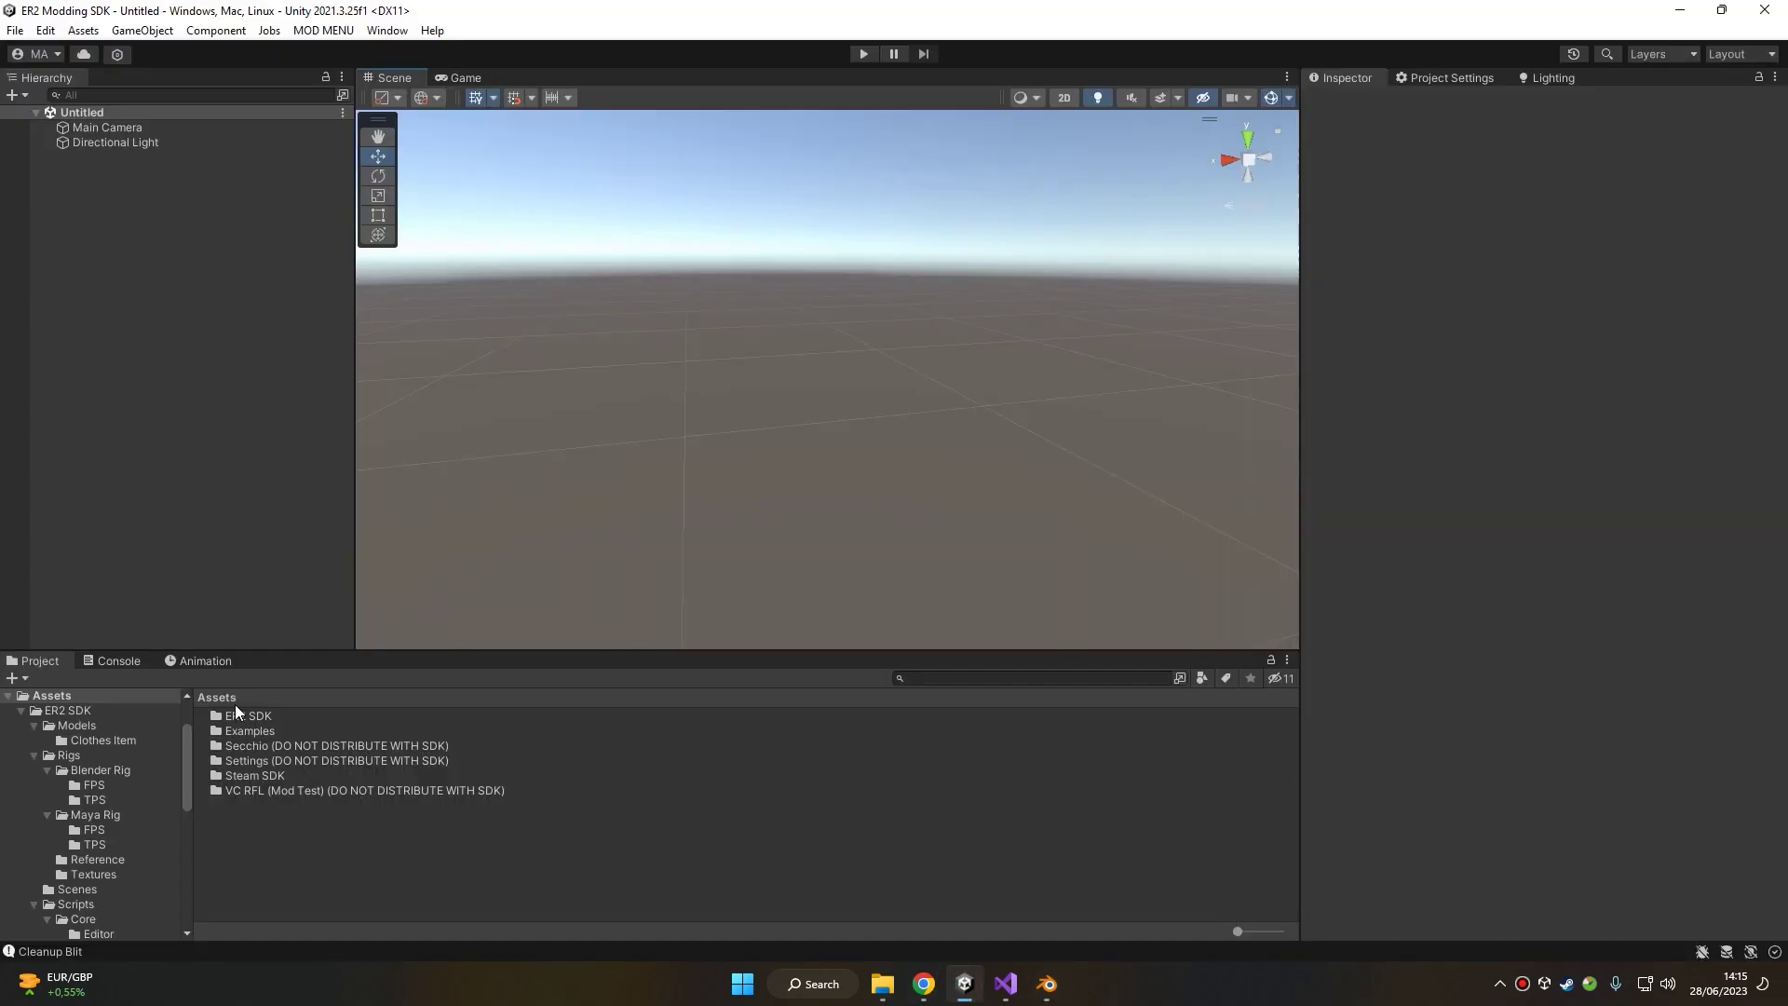
{"action": "right_click", "coordinate": [276, 793]}
{"action": "left_click", "coordinate": [438, 296]}
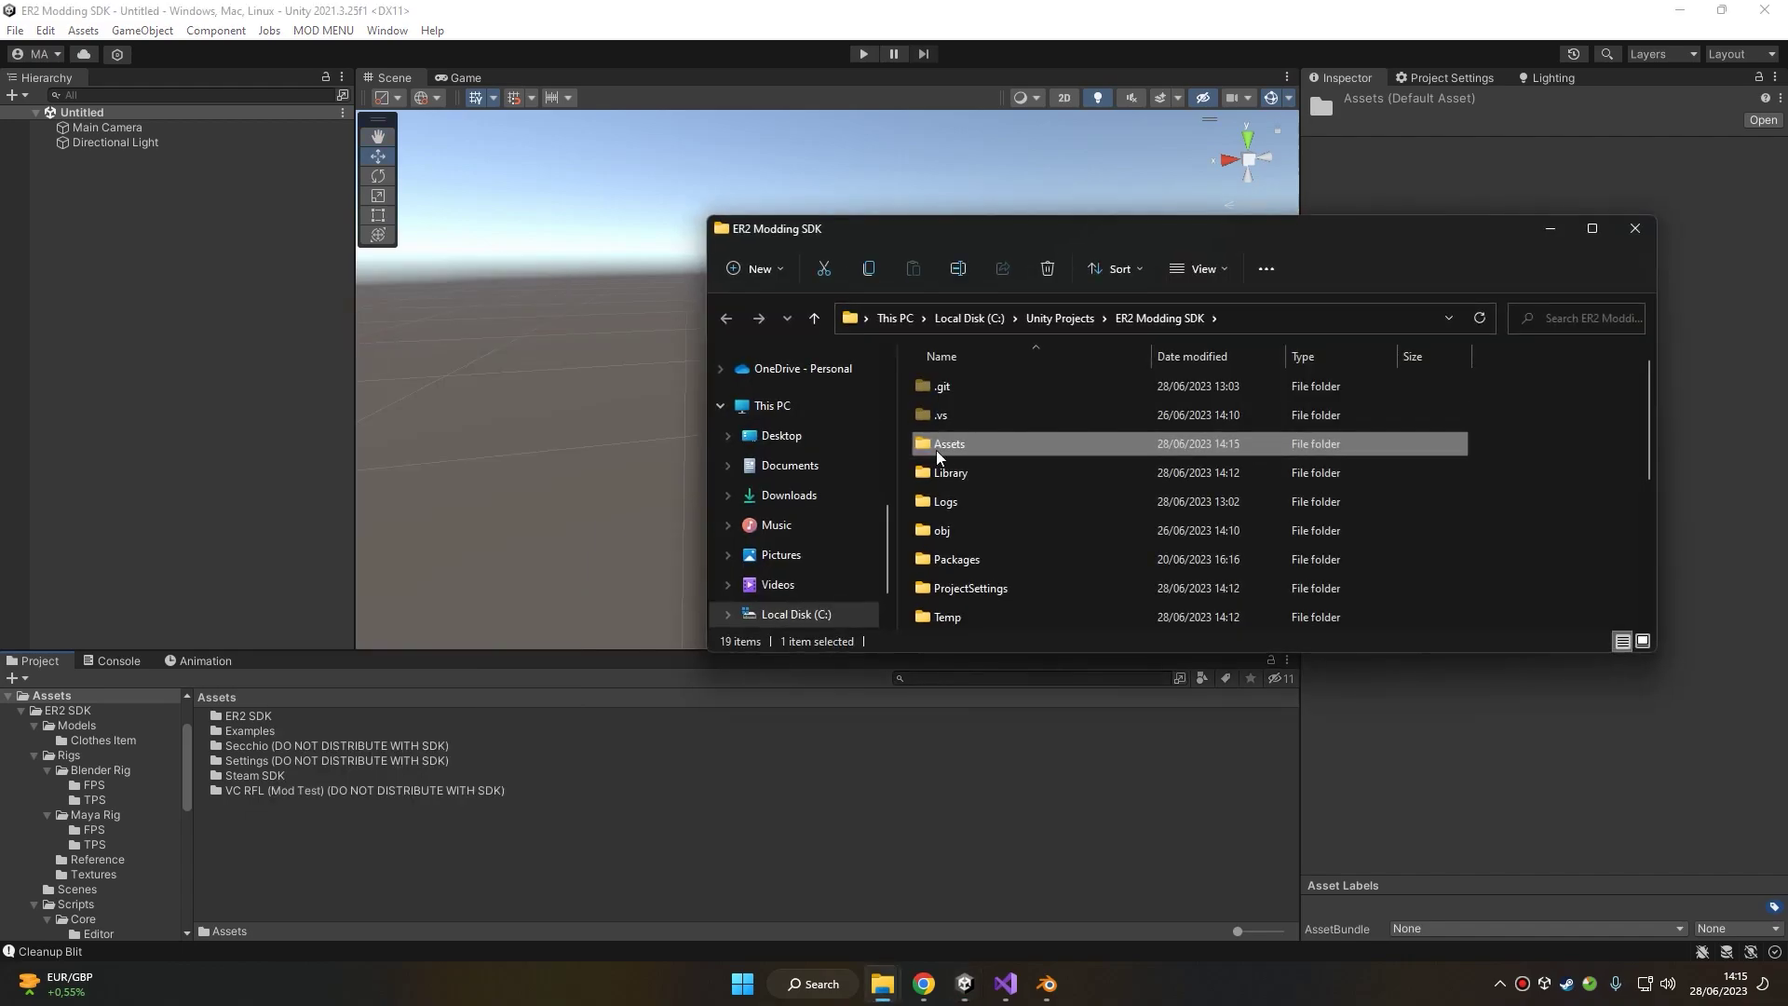
{"action": "double_click", "coordinate": [942, 453]}
{"action": "left_click", "coordinate": [1316, 318]}
{"action": "key", "text": "ctrl+c"}
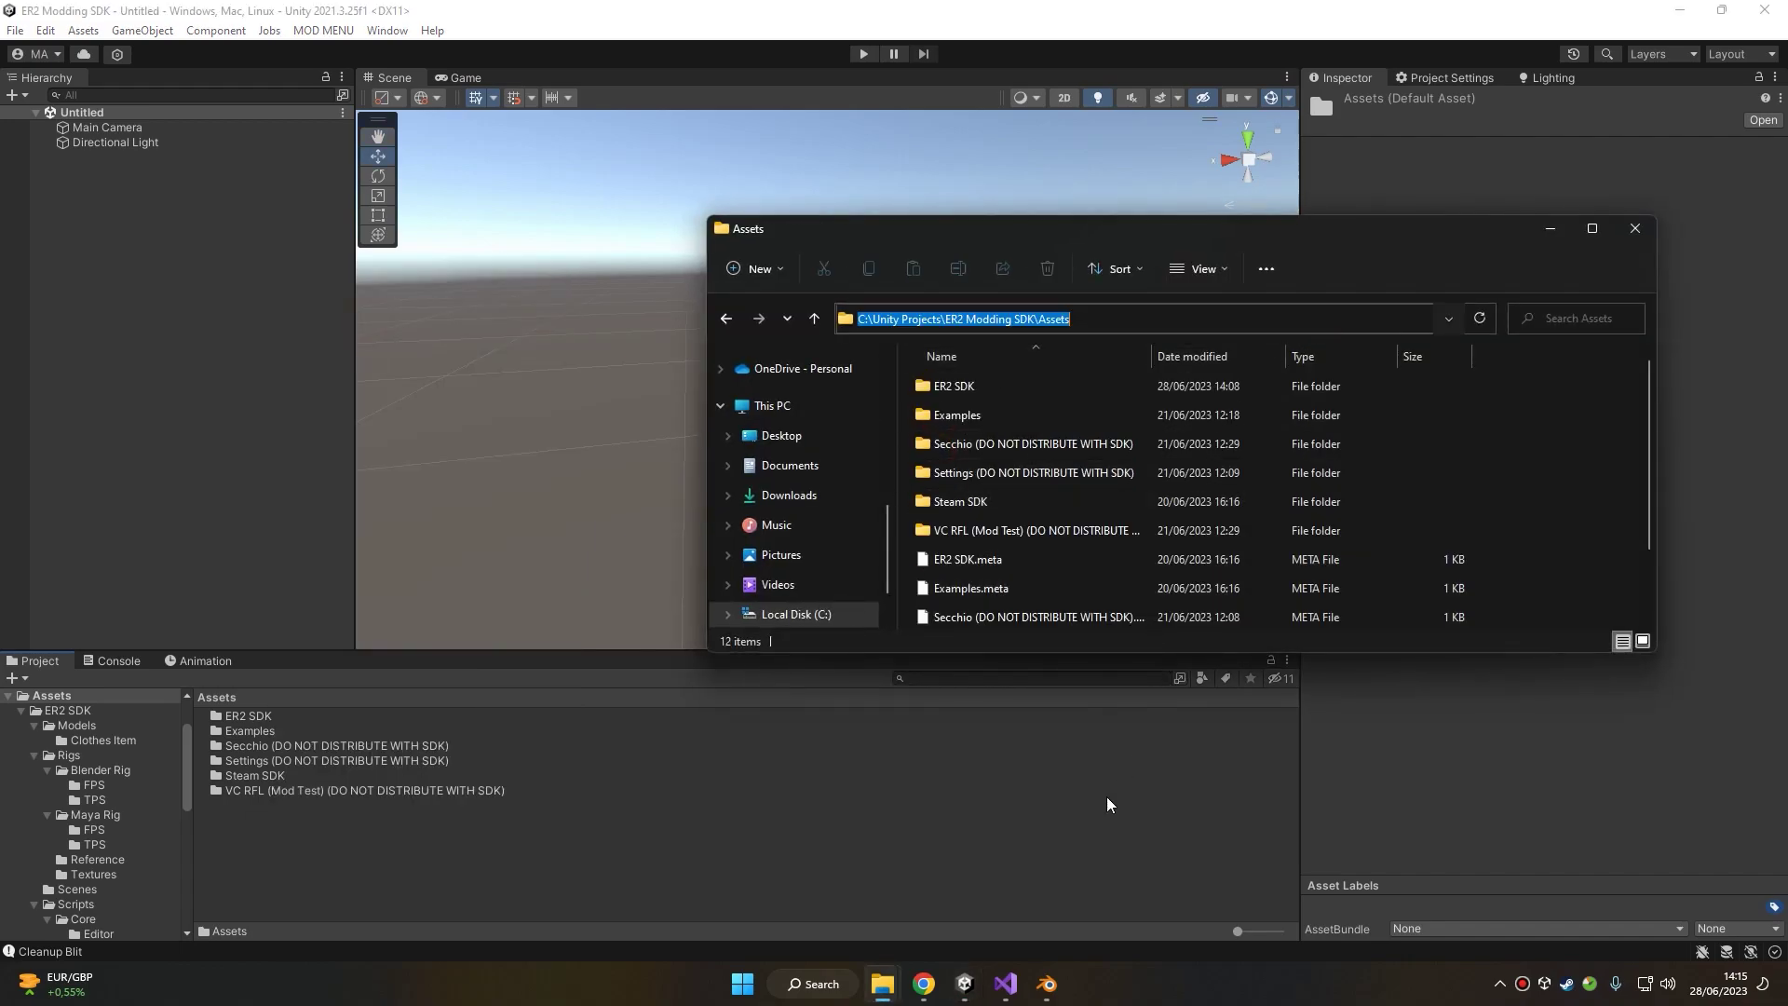
- Switch back to Blender's export dialog and set the destination to C:\Unity Projects\ER2 Modding SDK\Assets
{"action": "left_click", "coordinate": [1047, 984]}
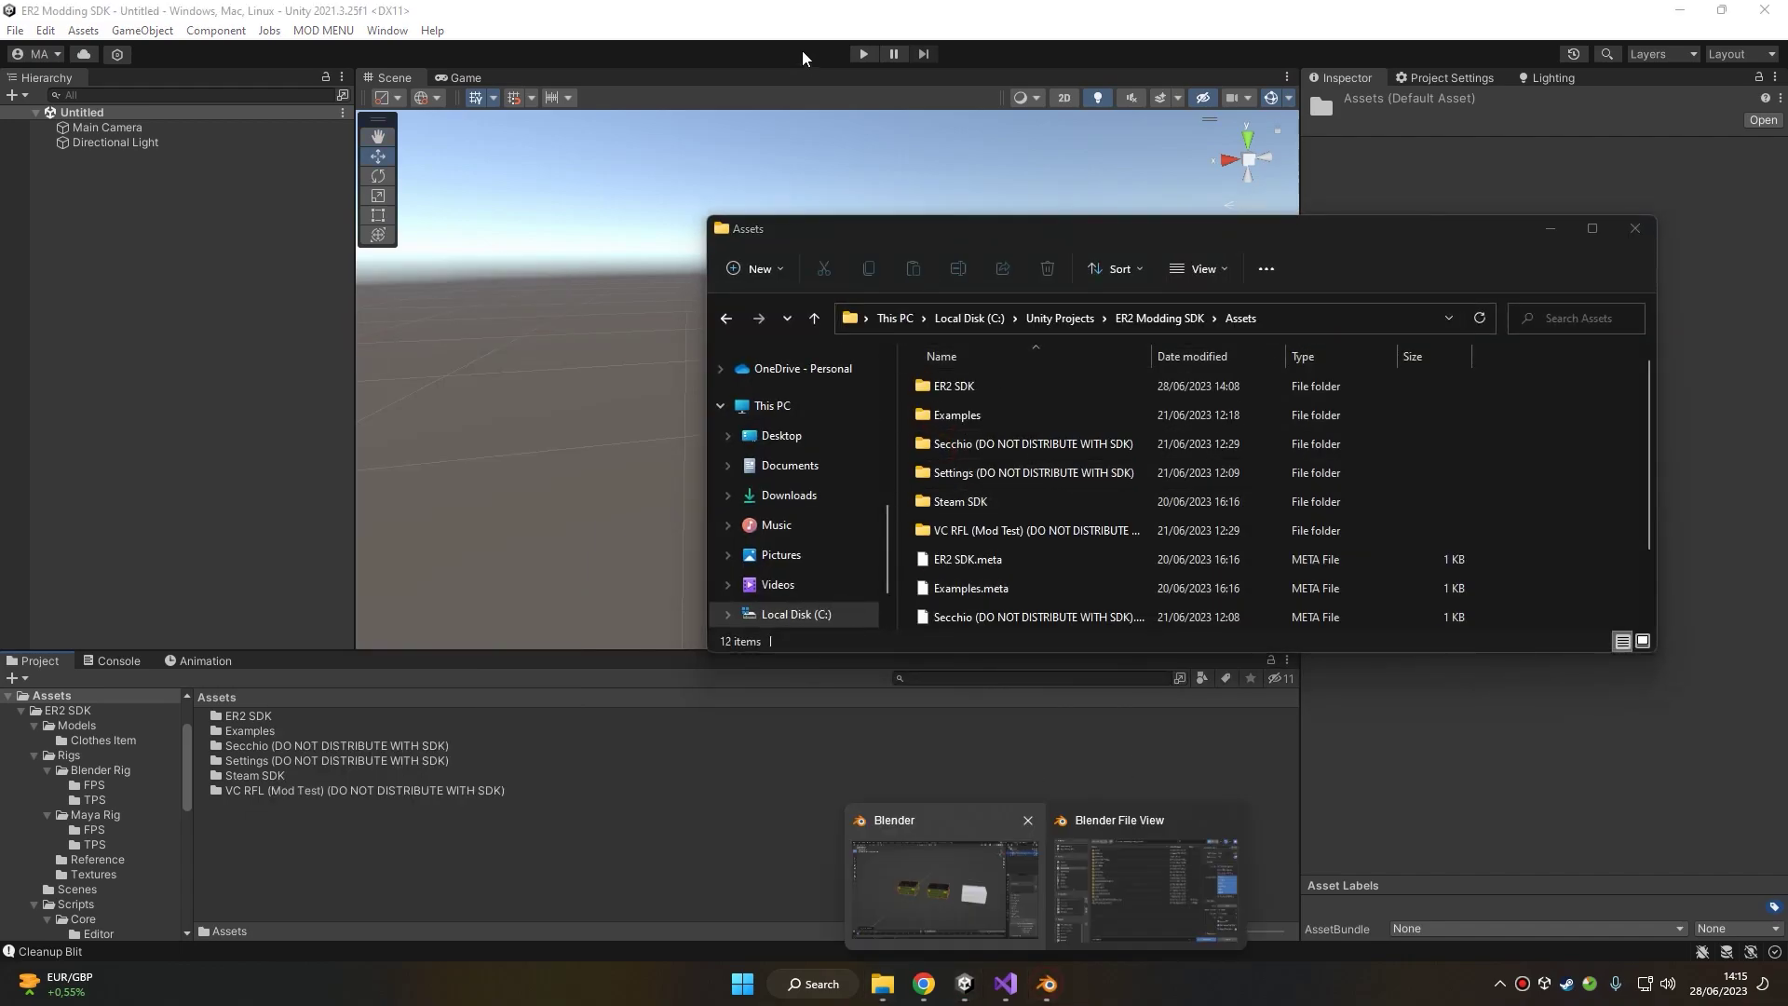
{"action": "left_click", "coordinate": [1146, 873]}
{"action": "left_click", "coordinate": [920, 197]}
{"action": "key", "text": "ctrl+v"}
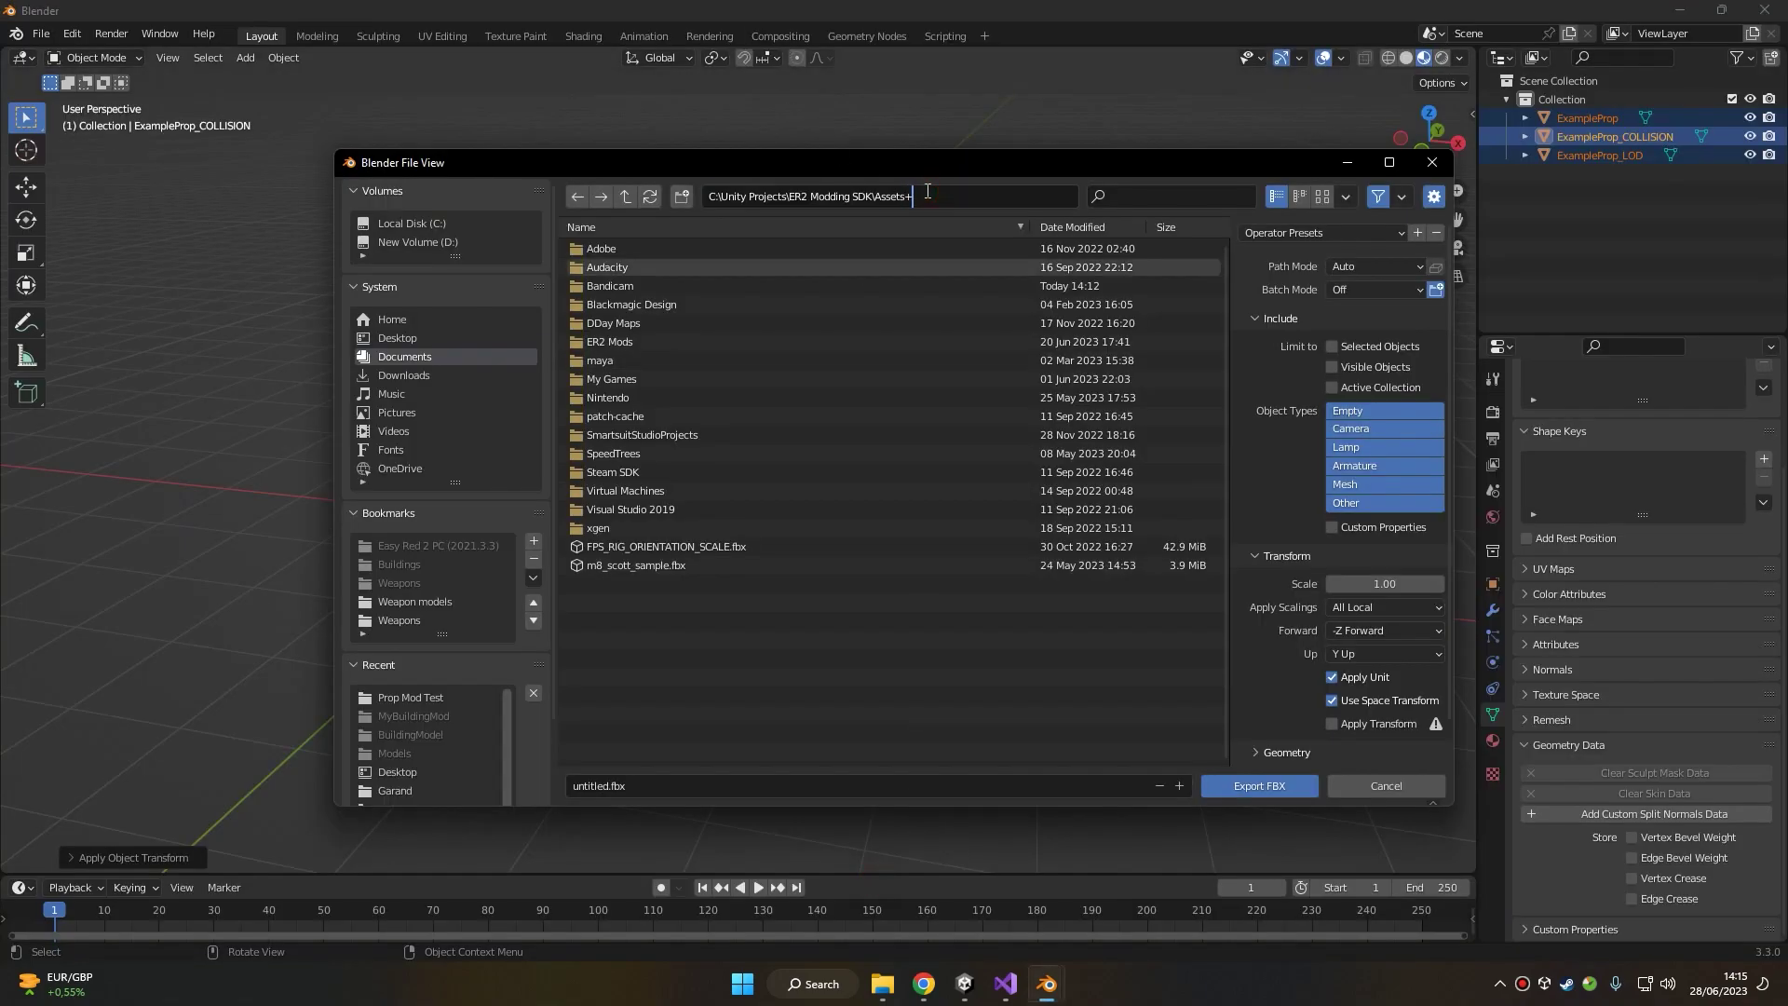
{"action": "key", "text": "Return"}
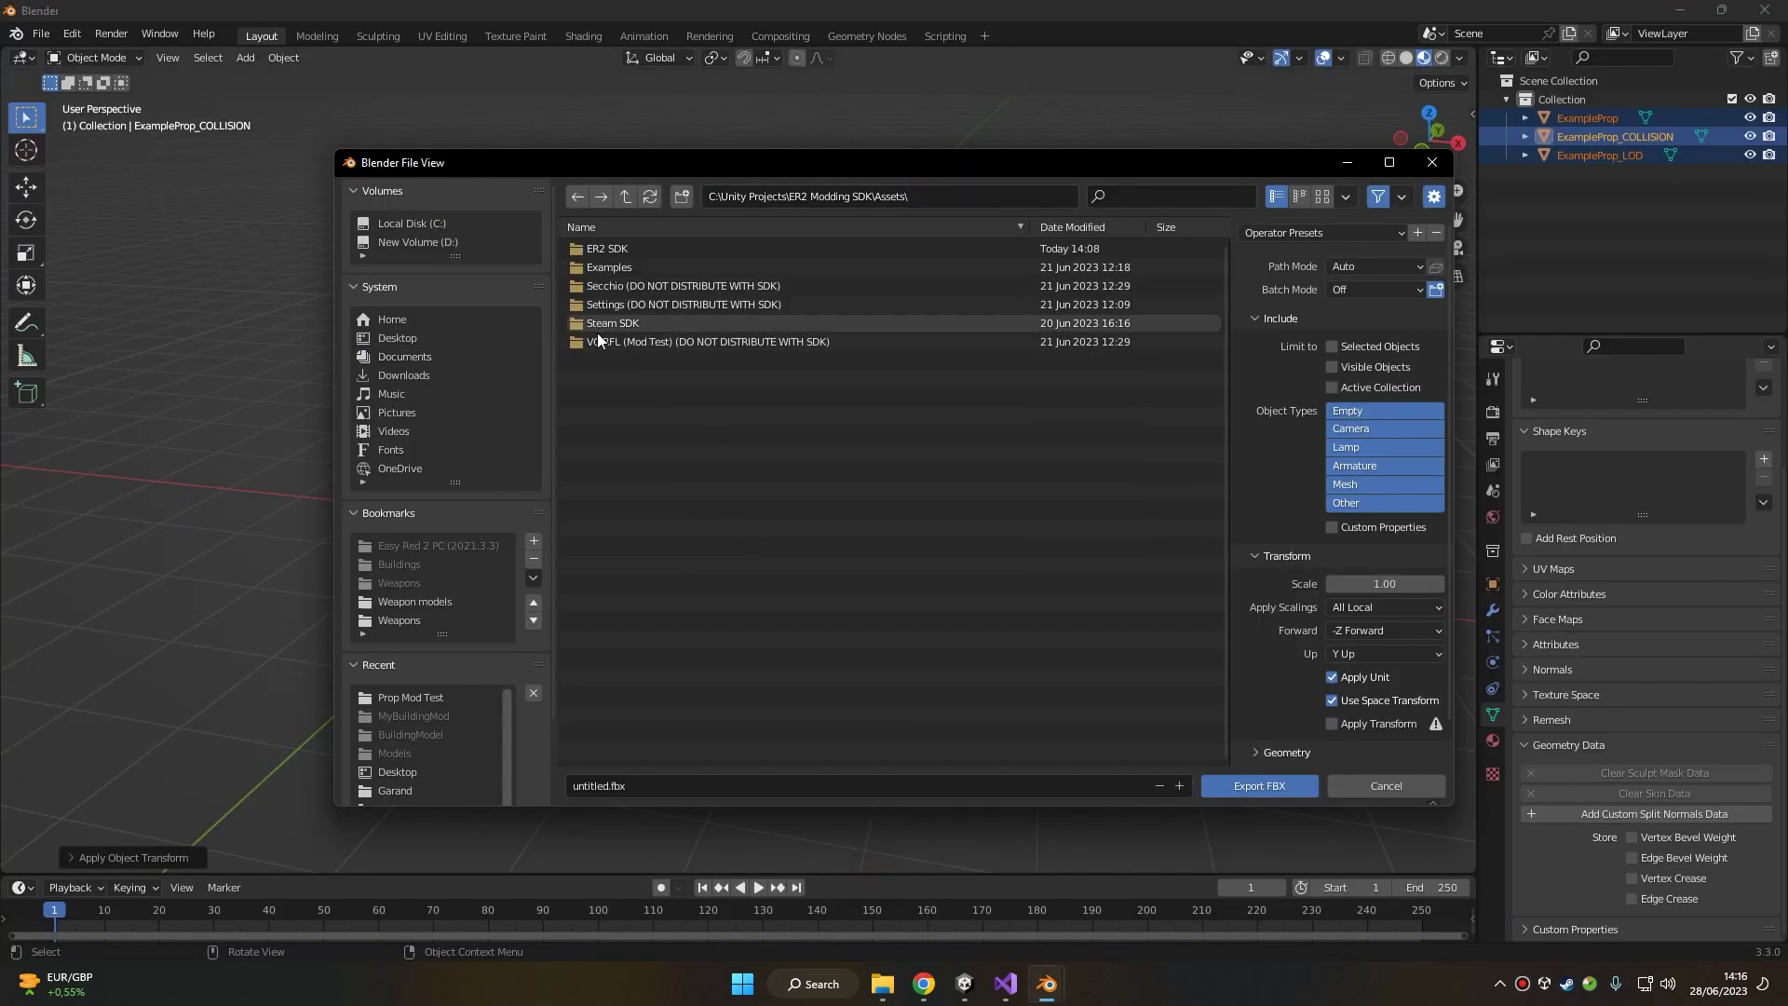
- Create a folder named PropModTest inside Assets and open it
{"action": "left_click", "coordinate": [681, 196]}
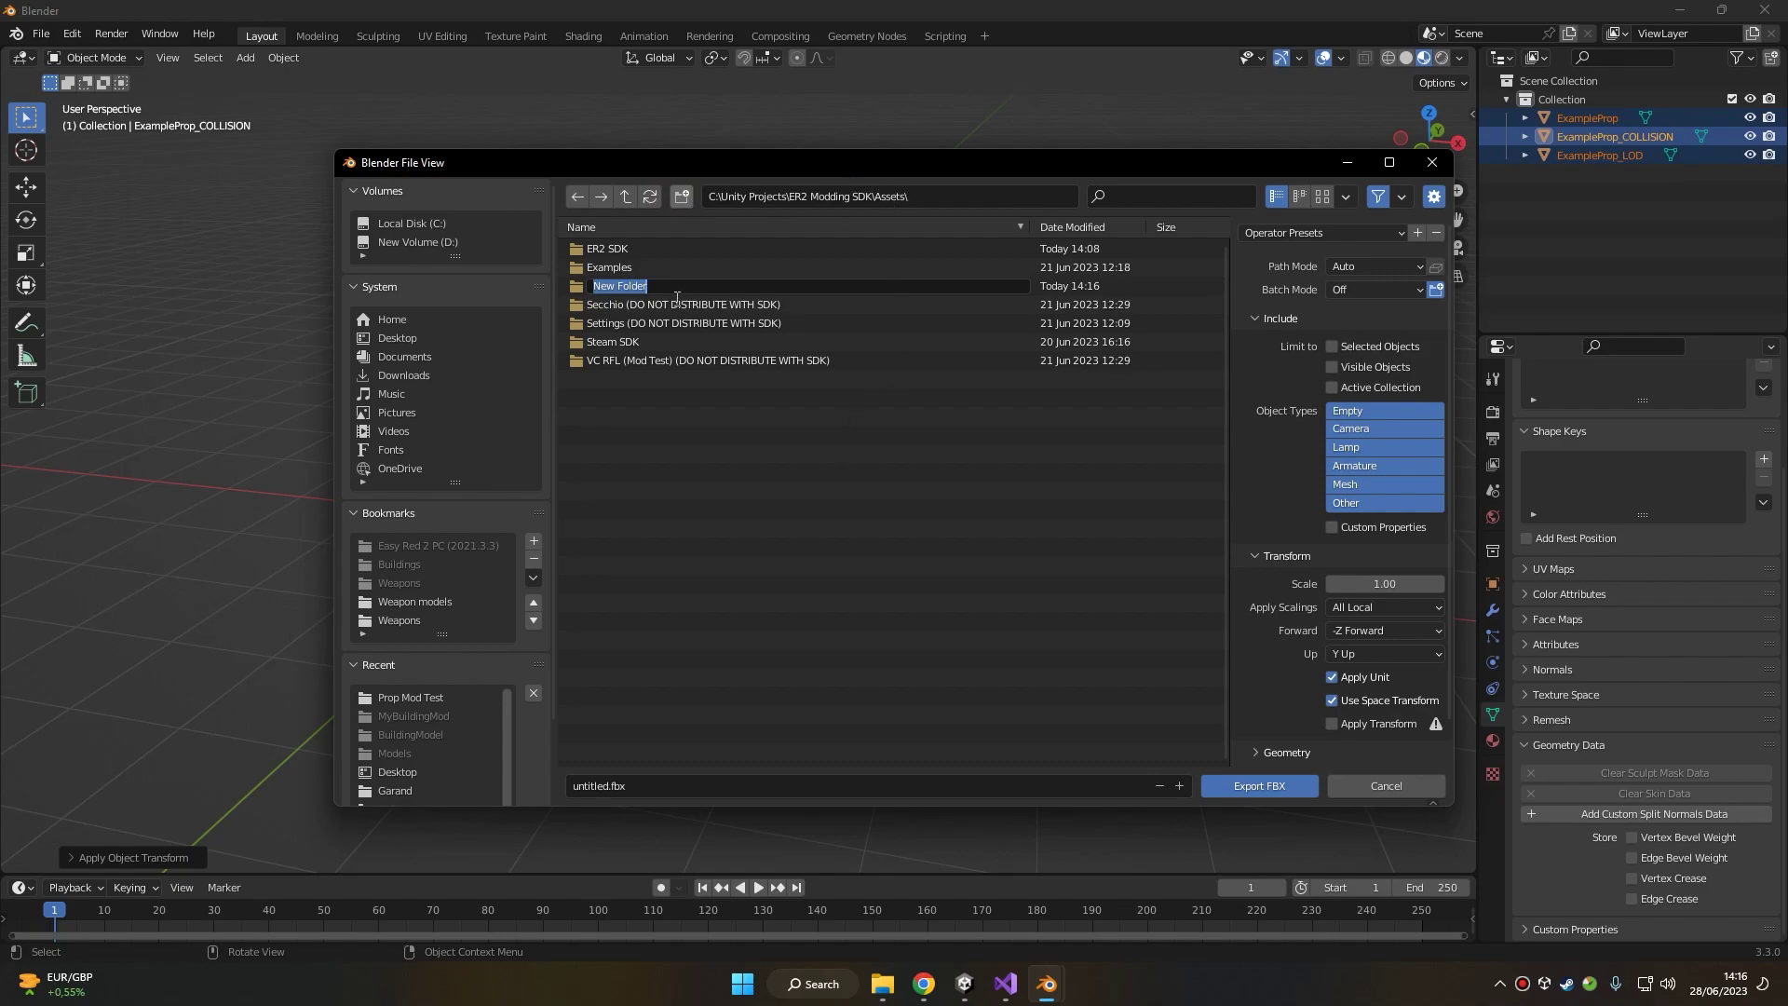
{"action": "type", "text": "Prop"}
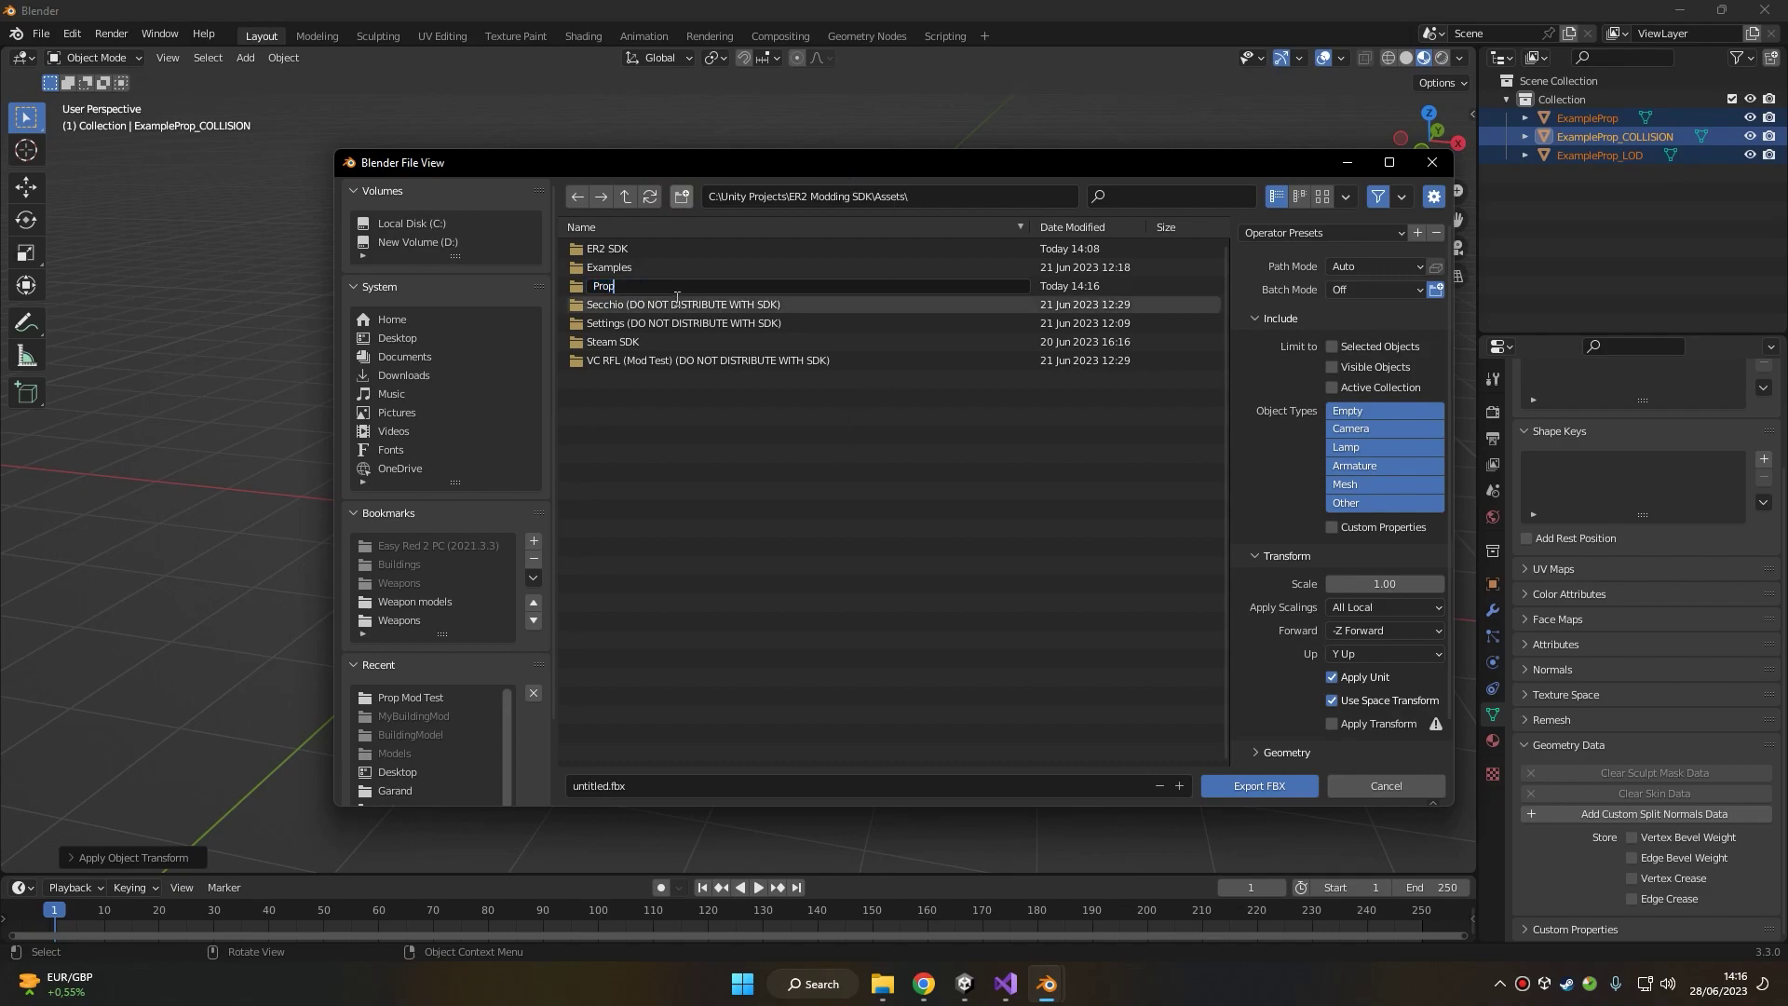
{"action": "type", "text": "ModTest"}
{"action": "key", "text": "Return"}
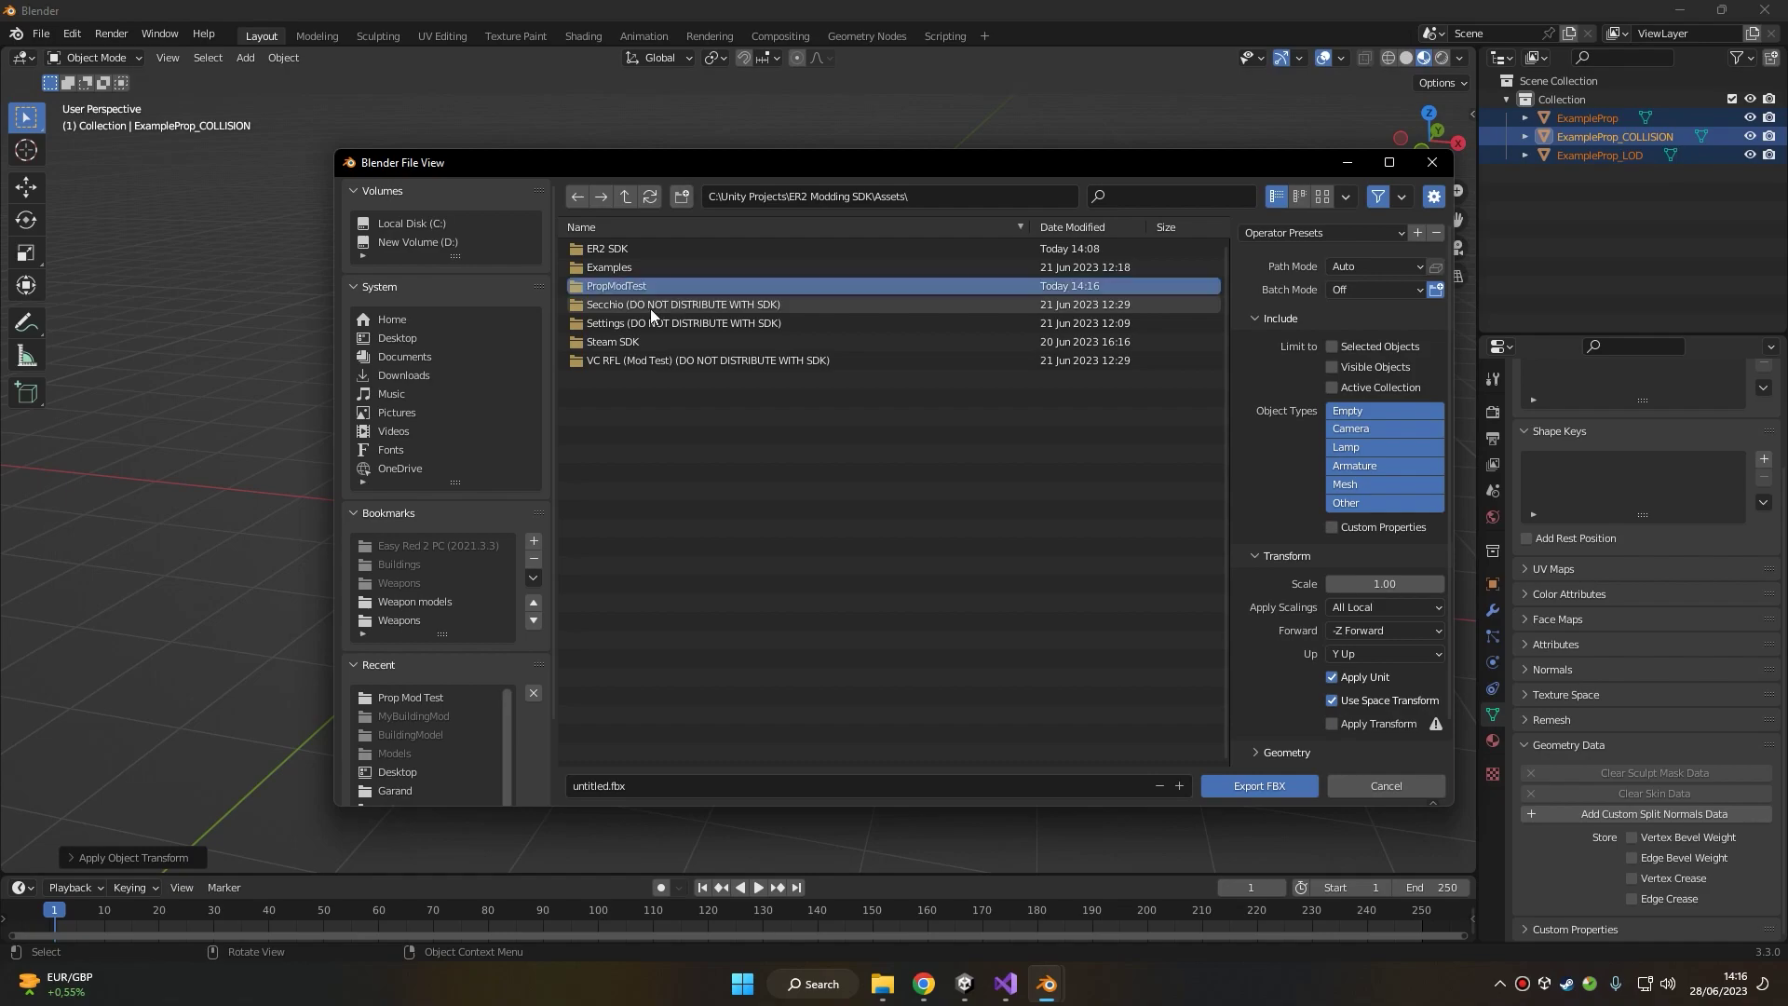
{"action": "double_click", "coordinate": [640, 287]}
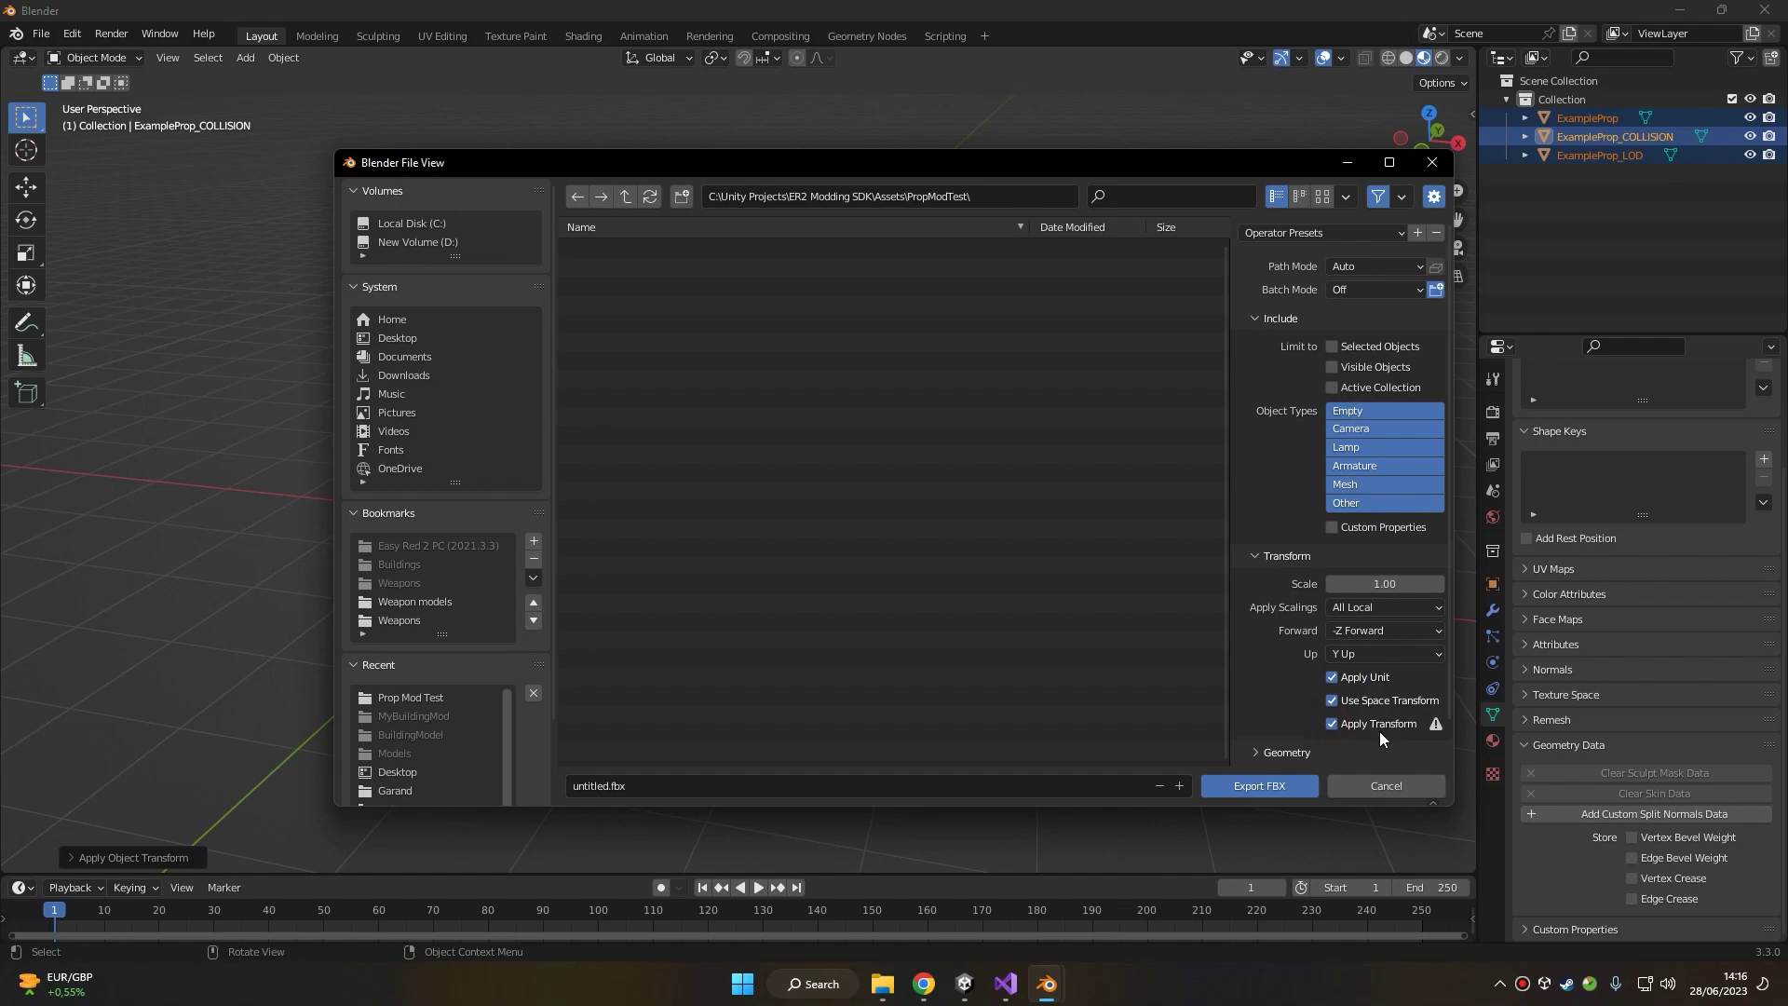
- Enable Apply Transform, change the Apply Scalings option, and export the objects as prop_mod_test.fbx
{"action": "left_click", "coordinate": [1345, 609]}
{"action": "left_click", "coordinate": [1360, 649]}
{"action": "left_click", "coordinate": [750, 788]}
{"action": "type", "text": "prop_mod_tes"}
{"action": "left_click", "coordinate": [1259, 785]}
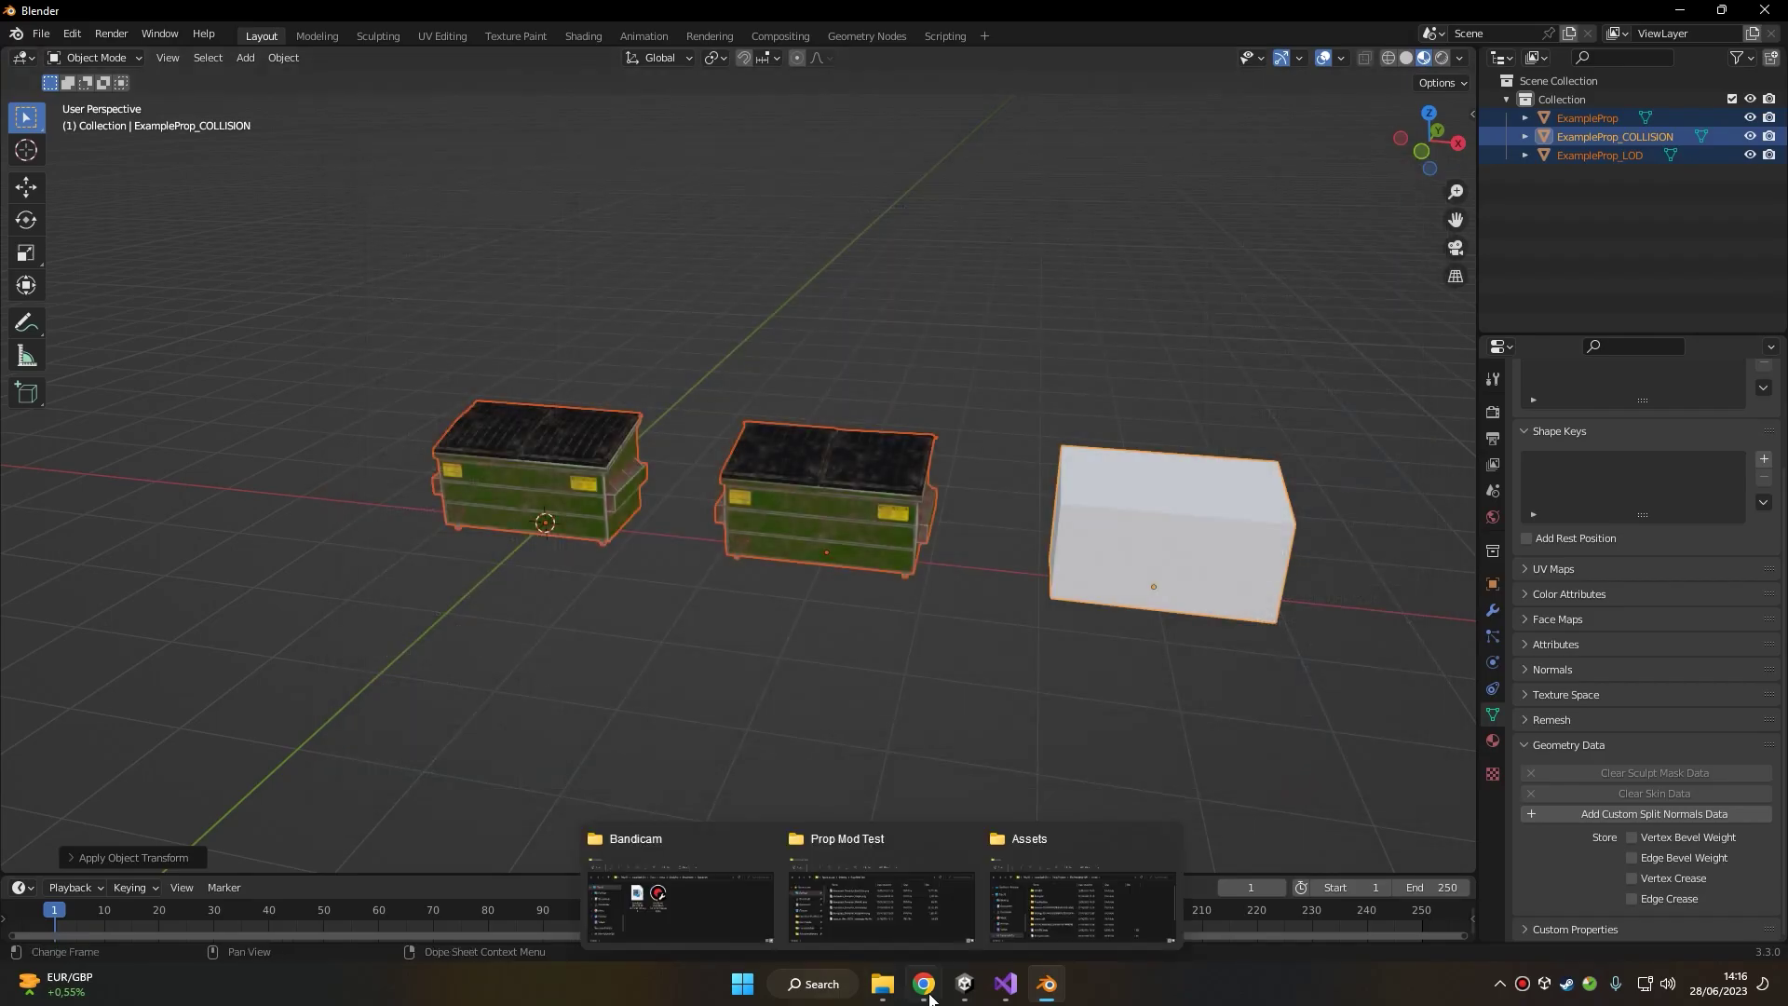
- Switch to Unity and examine the imported prop_mod_test model in the PropModTest folder
{"action": "left_click", "coordinate": [965, 983]}
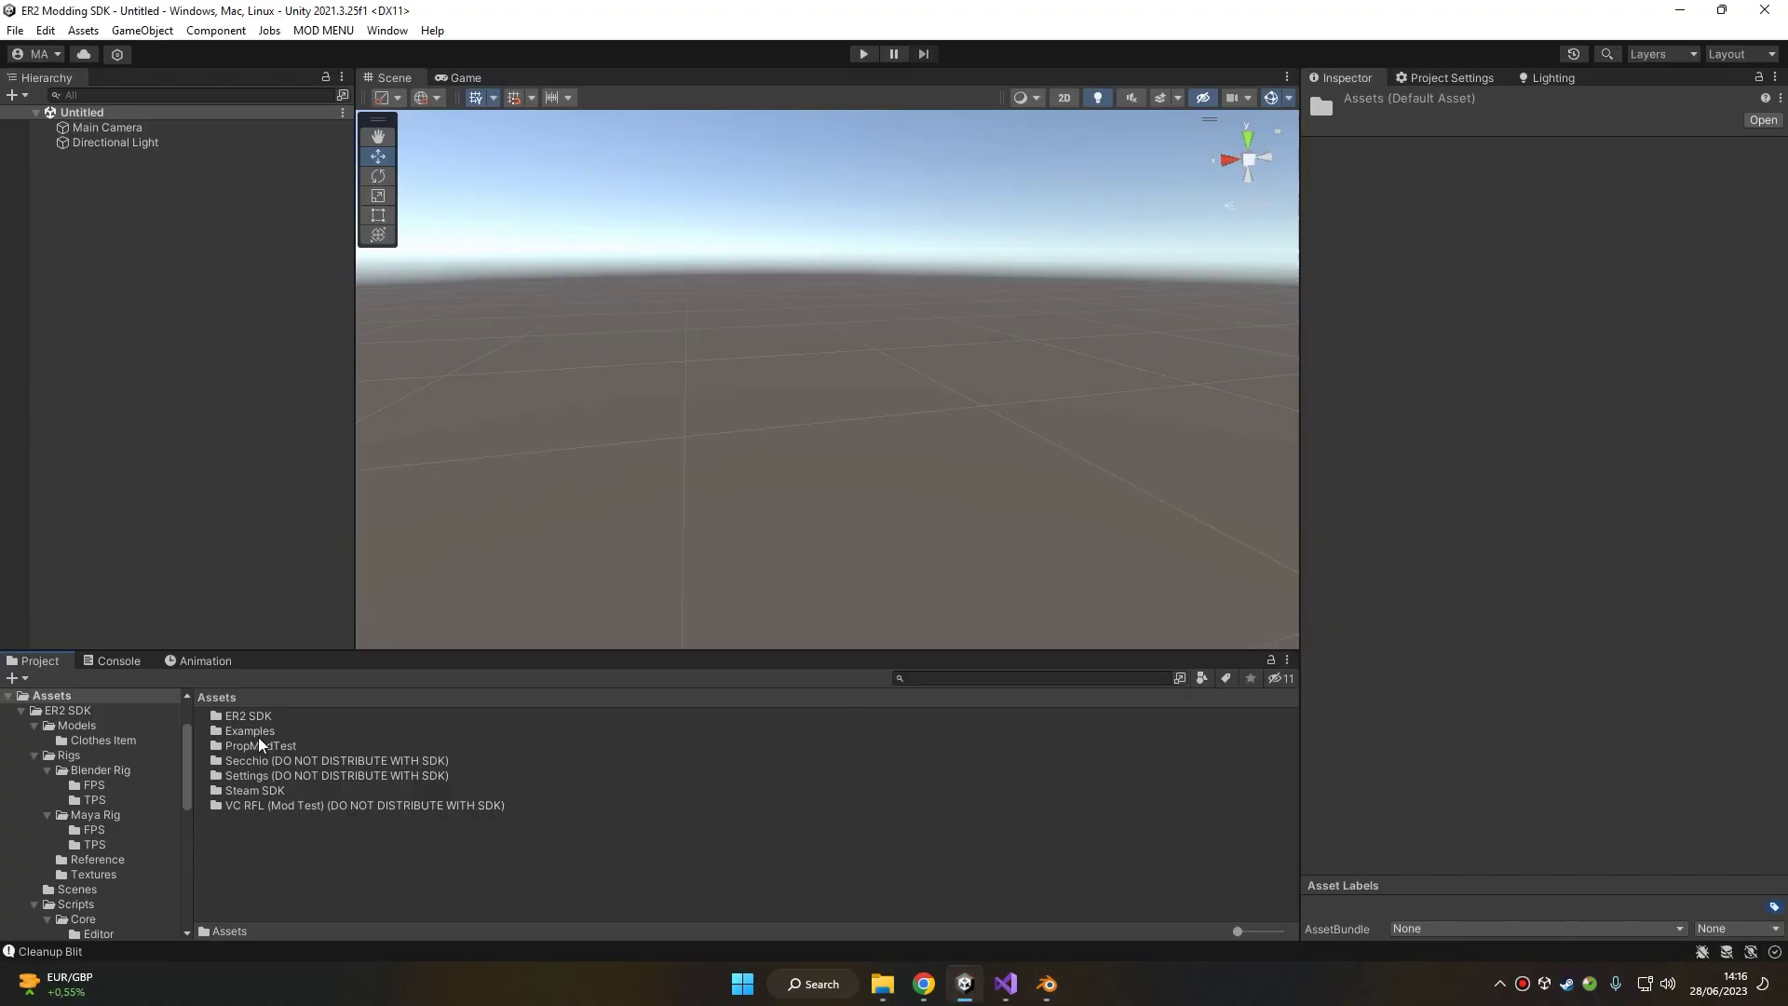
{"action": "double_click", "coordinate": [261, 745]}
{"action": "left_click", "coordinate": [263, 716]}
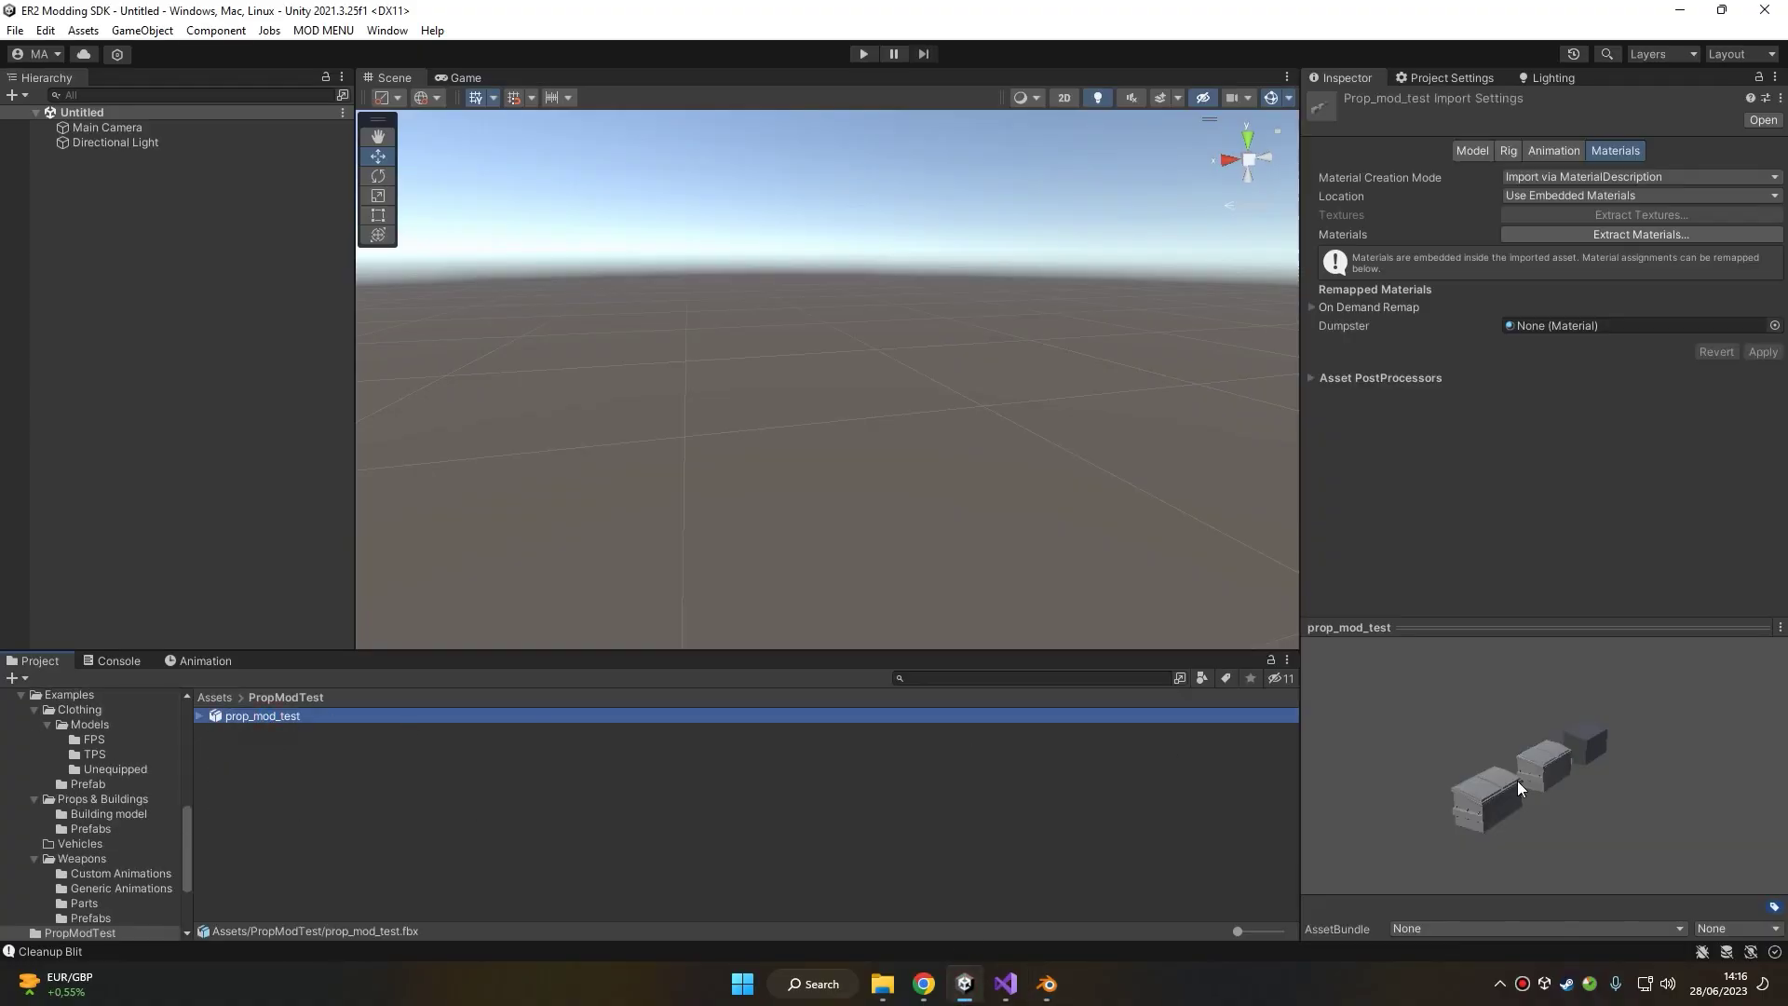
- Show the PropModTest folder in File Explorer and copy the dumpster BaseColor, Normal and Metallic textures from the desktop's Prop Mod Test folder
{"action": "right_click", "coordinate": [278, 729]}
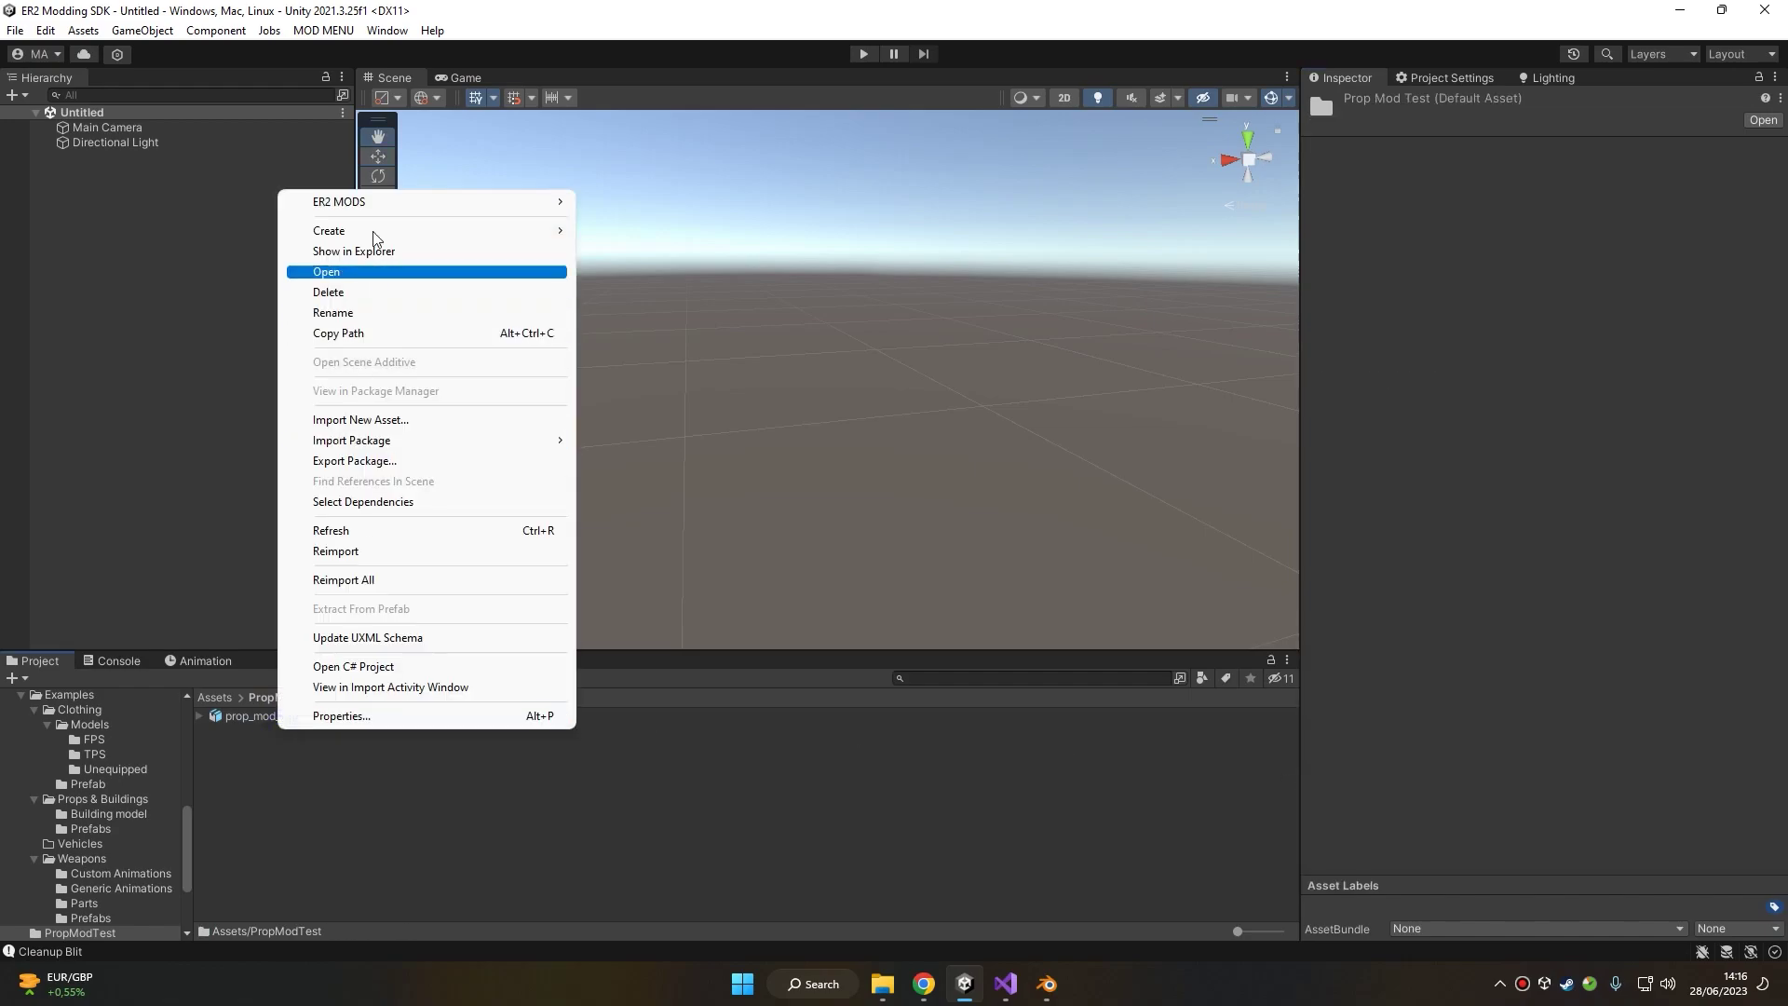
{"action": "left_click", "coordinate": [373, 233]}
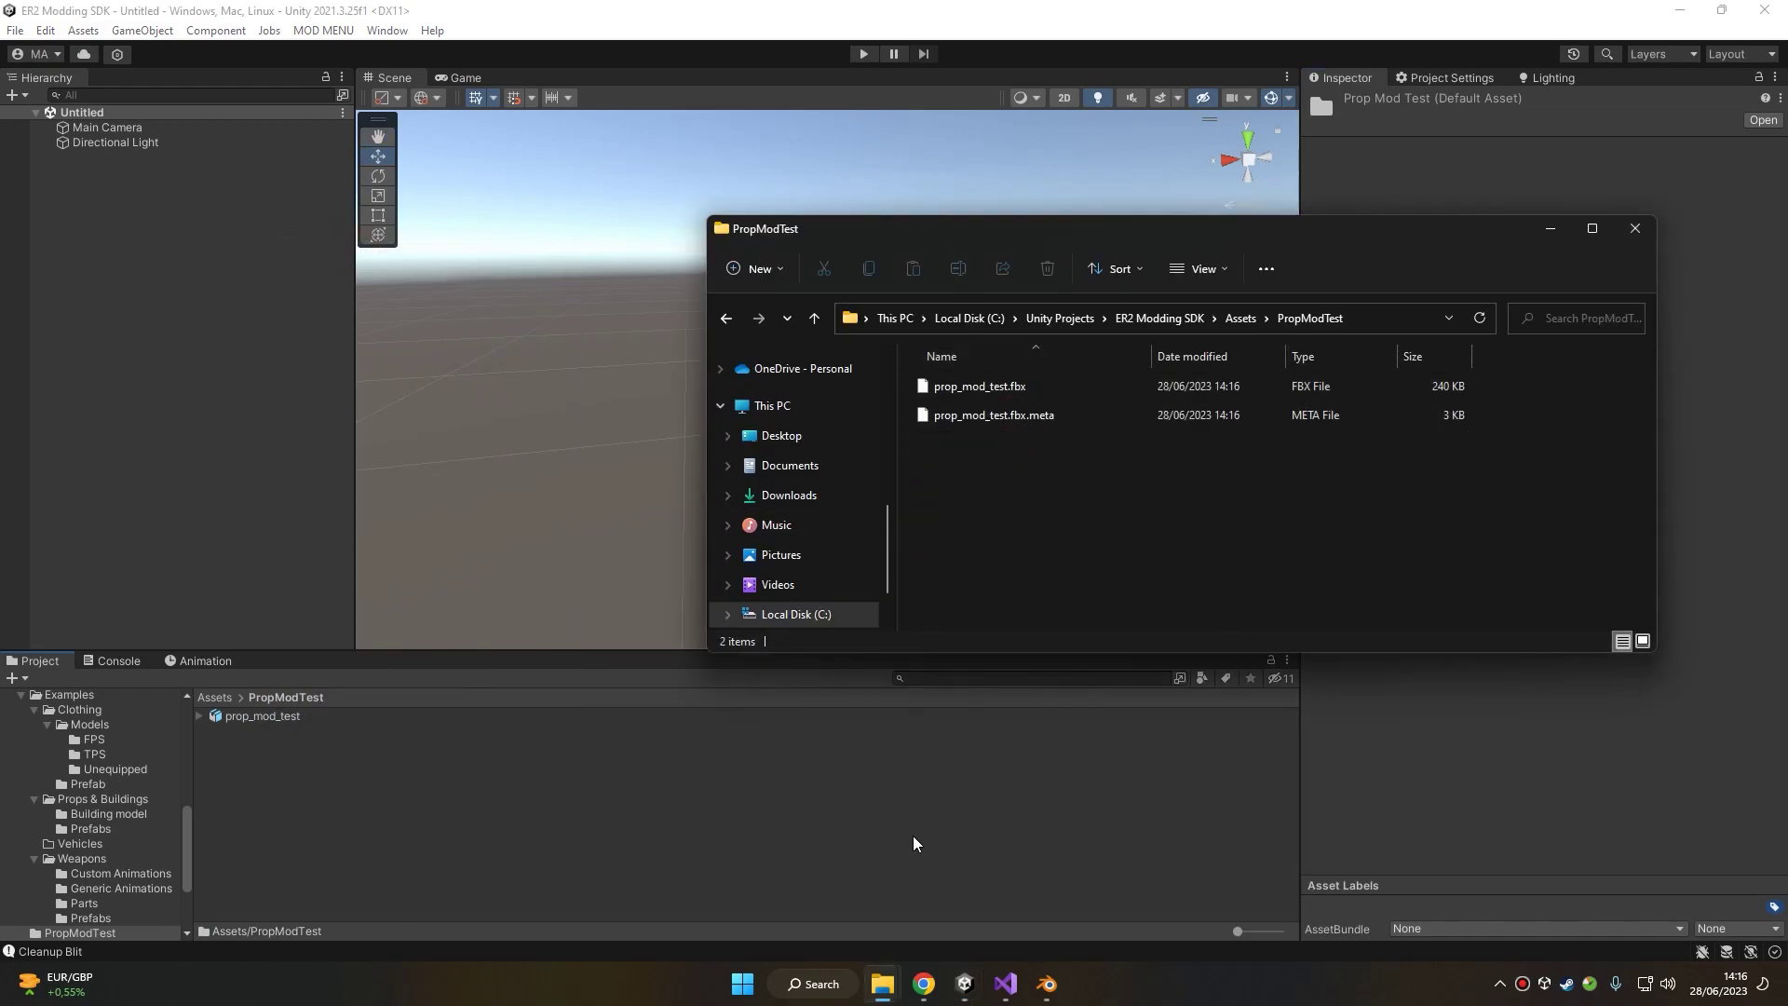
{"action": "mouse_move", "coordinate": [882, 984]}
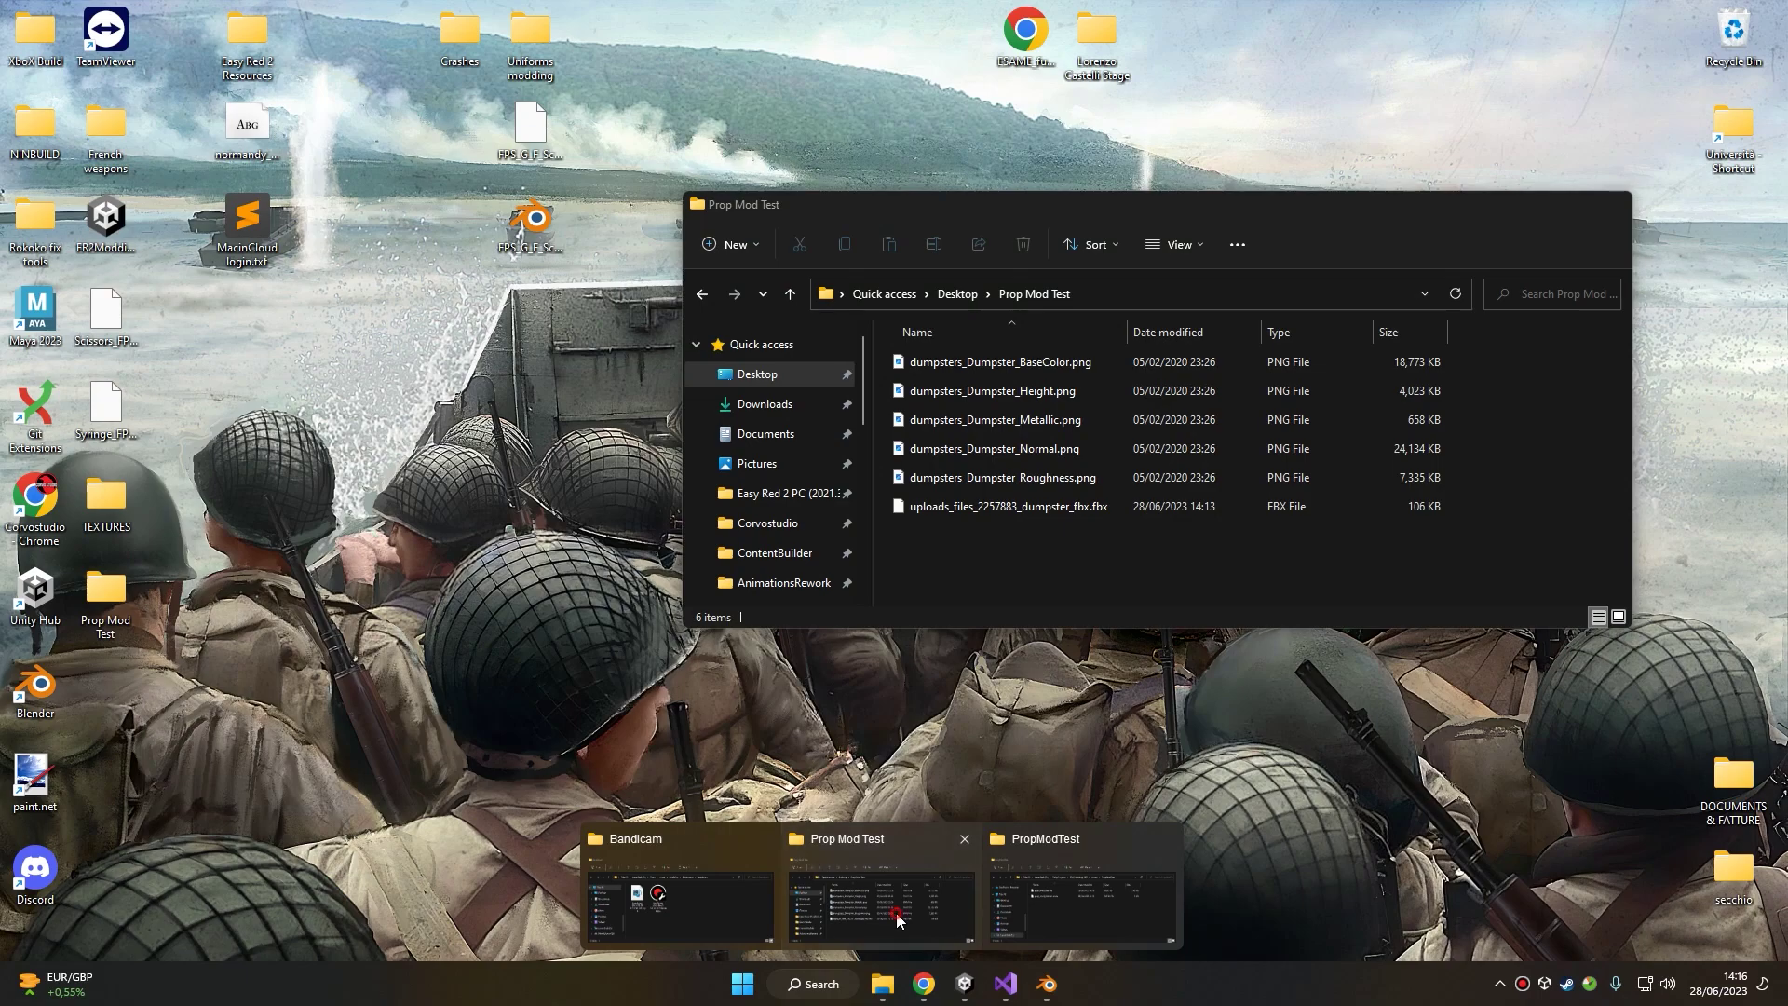
{"action": "left_click", "coordinate": [896, 908]}
{"action": "left_click", "coordinate": [936, 476]}
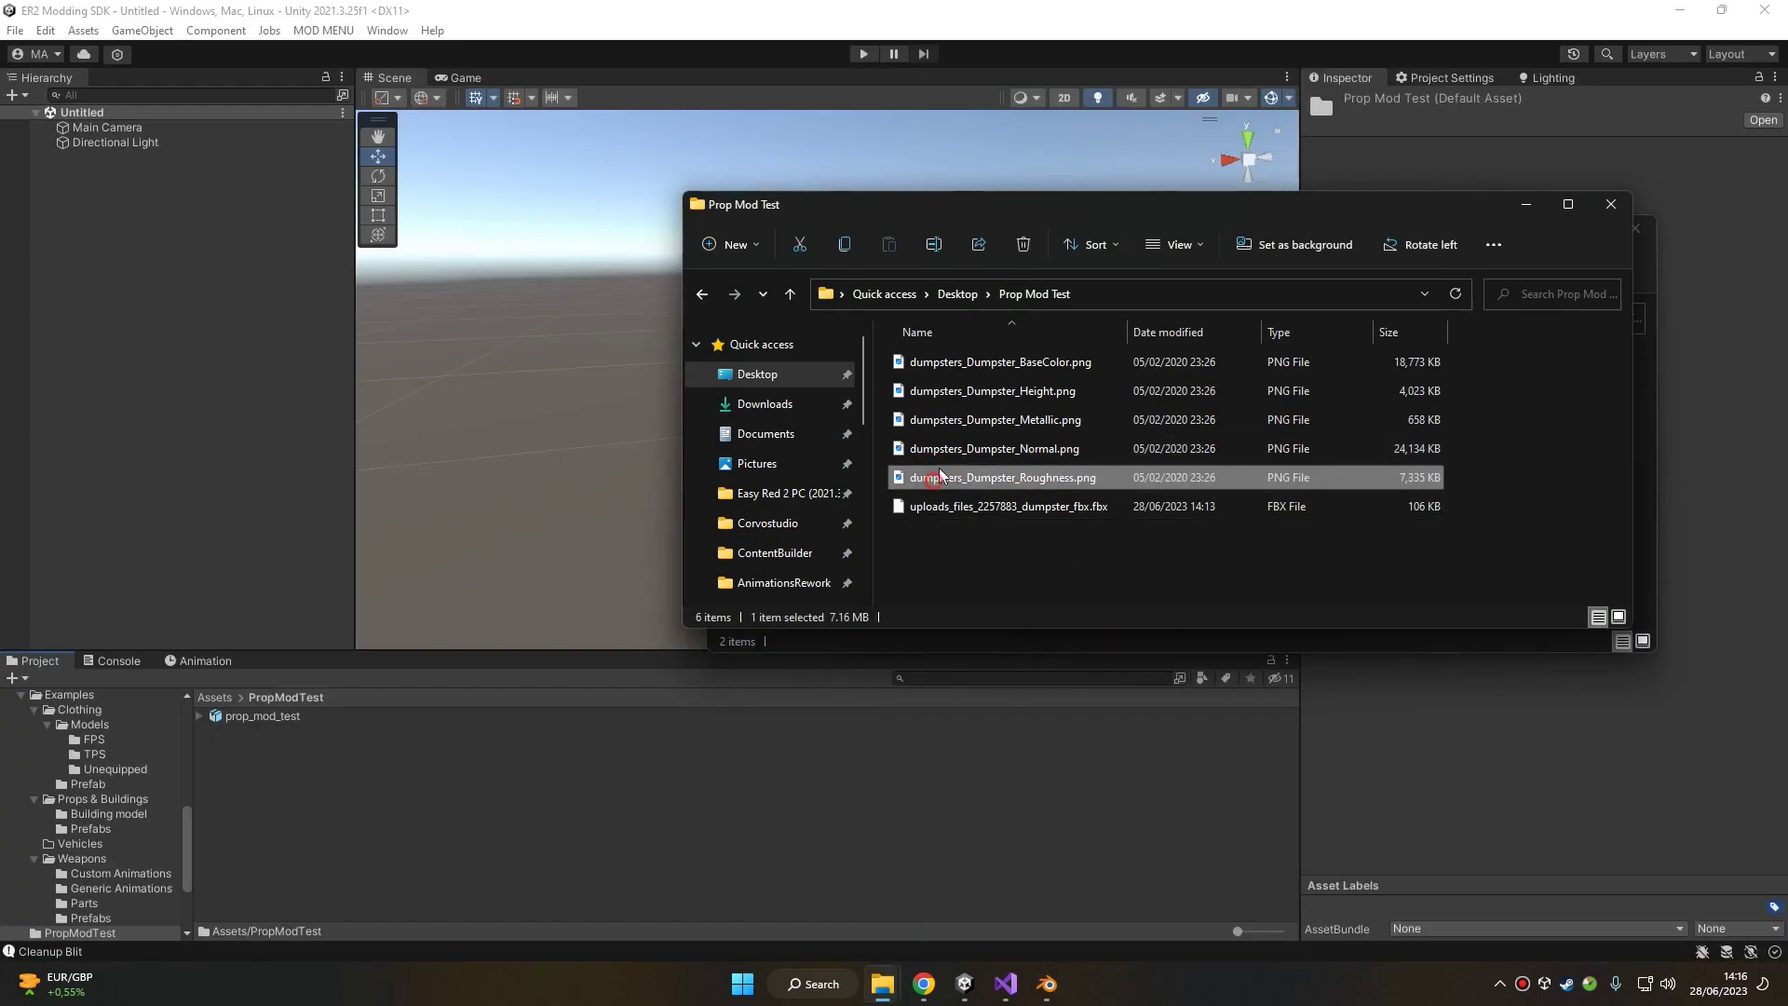
{"action": "left_click", "coordinate": [1047, 365]}
{"action": "left_click", "coordinate": [1062, 450], "text": "ctrl"}
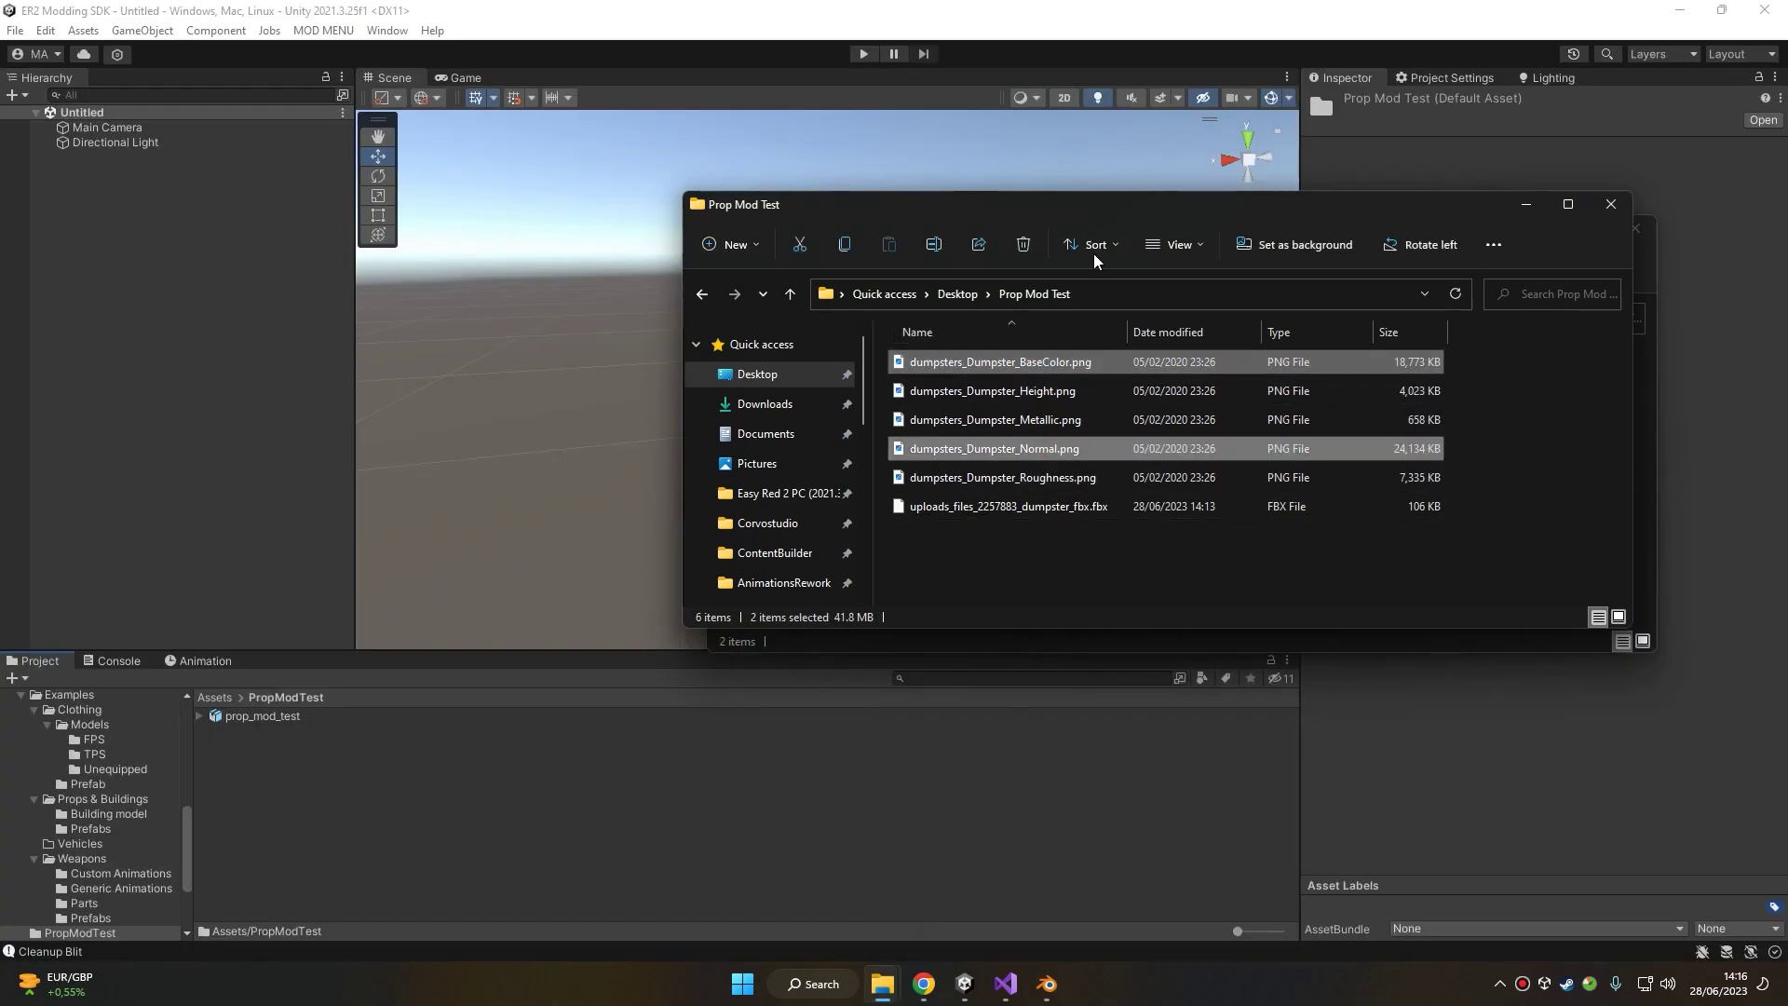
{"action": "left_click", "coordinate": [1057, 433], "text": "ctrl"}
{"action": "key", "text": "ctrl+c"}
- Paste the three dumpster textures into the project's PropModTest folder and return to Unity
{"action": "left_click_drag", "start_coordinate": [1126, 205], "coordinate": [610, 139]}
{"action": "left_click", "coordinate": [1220, 492]}
{"action": "key", "text": "ctrl+v"}
{"action": "left_click", "coordinate": [475, 903]}
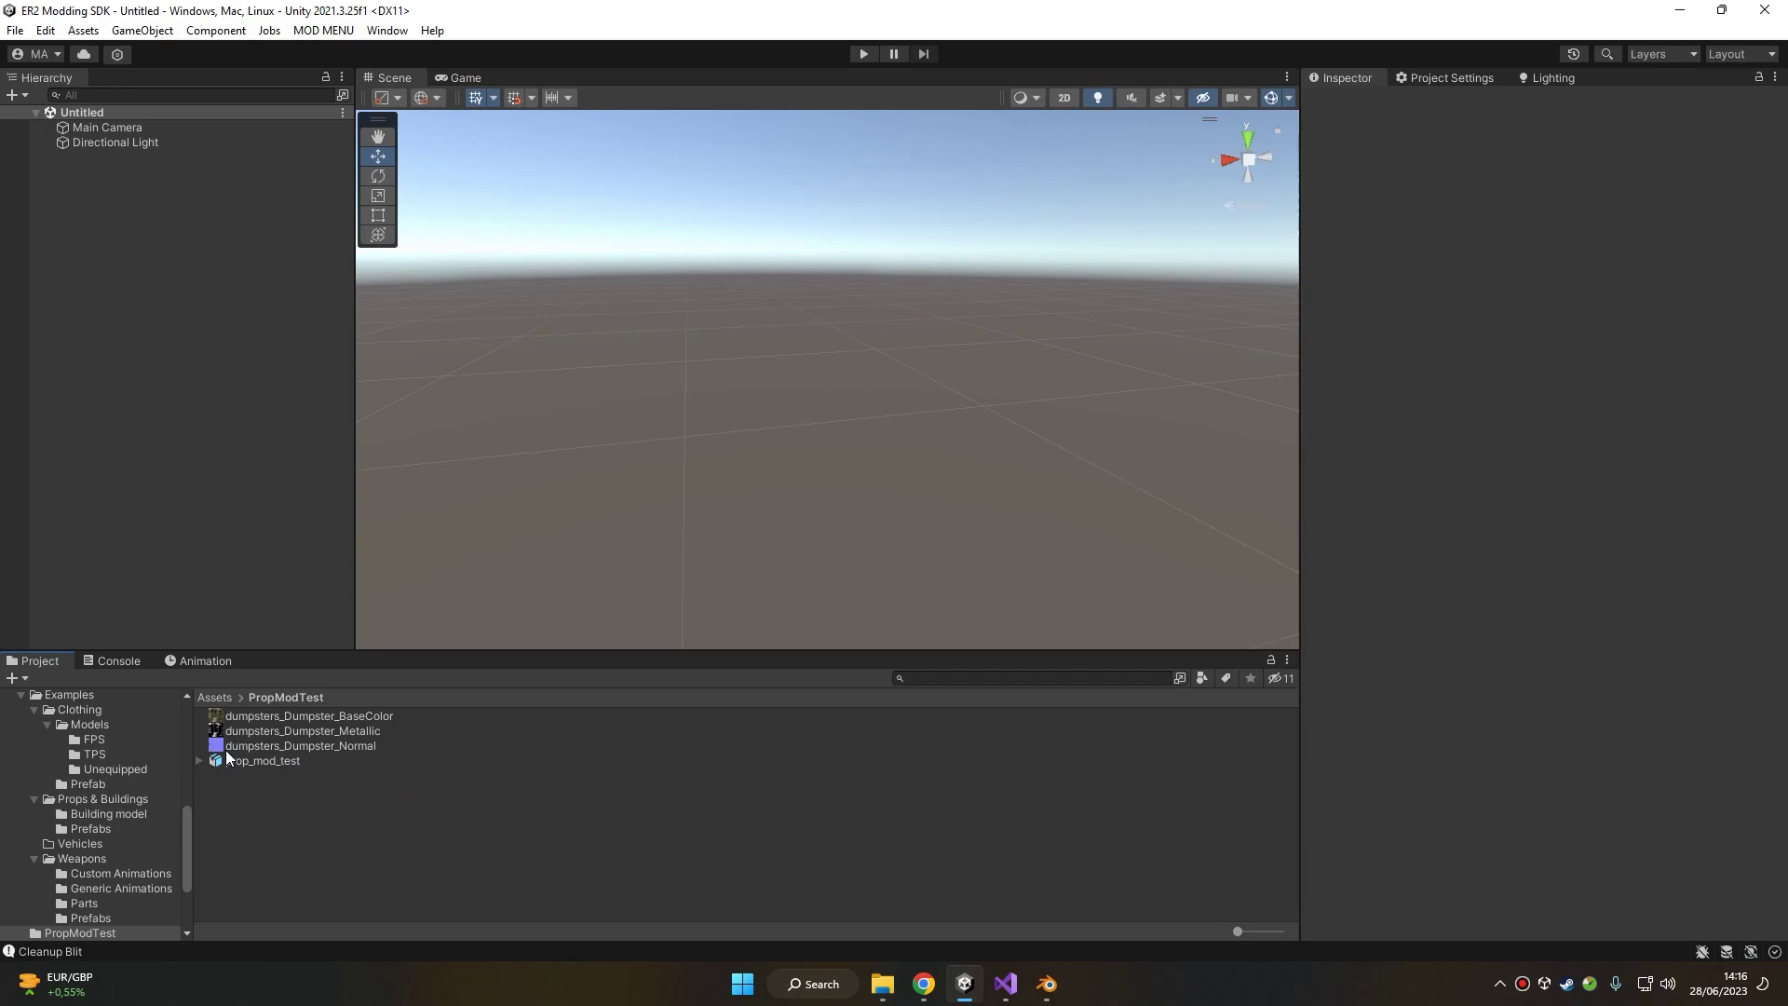
- Extract the embedded materials of the prop_mod_test model into the PropModTest folder
{"action": "left_click", "coordinate": [244, 760]}
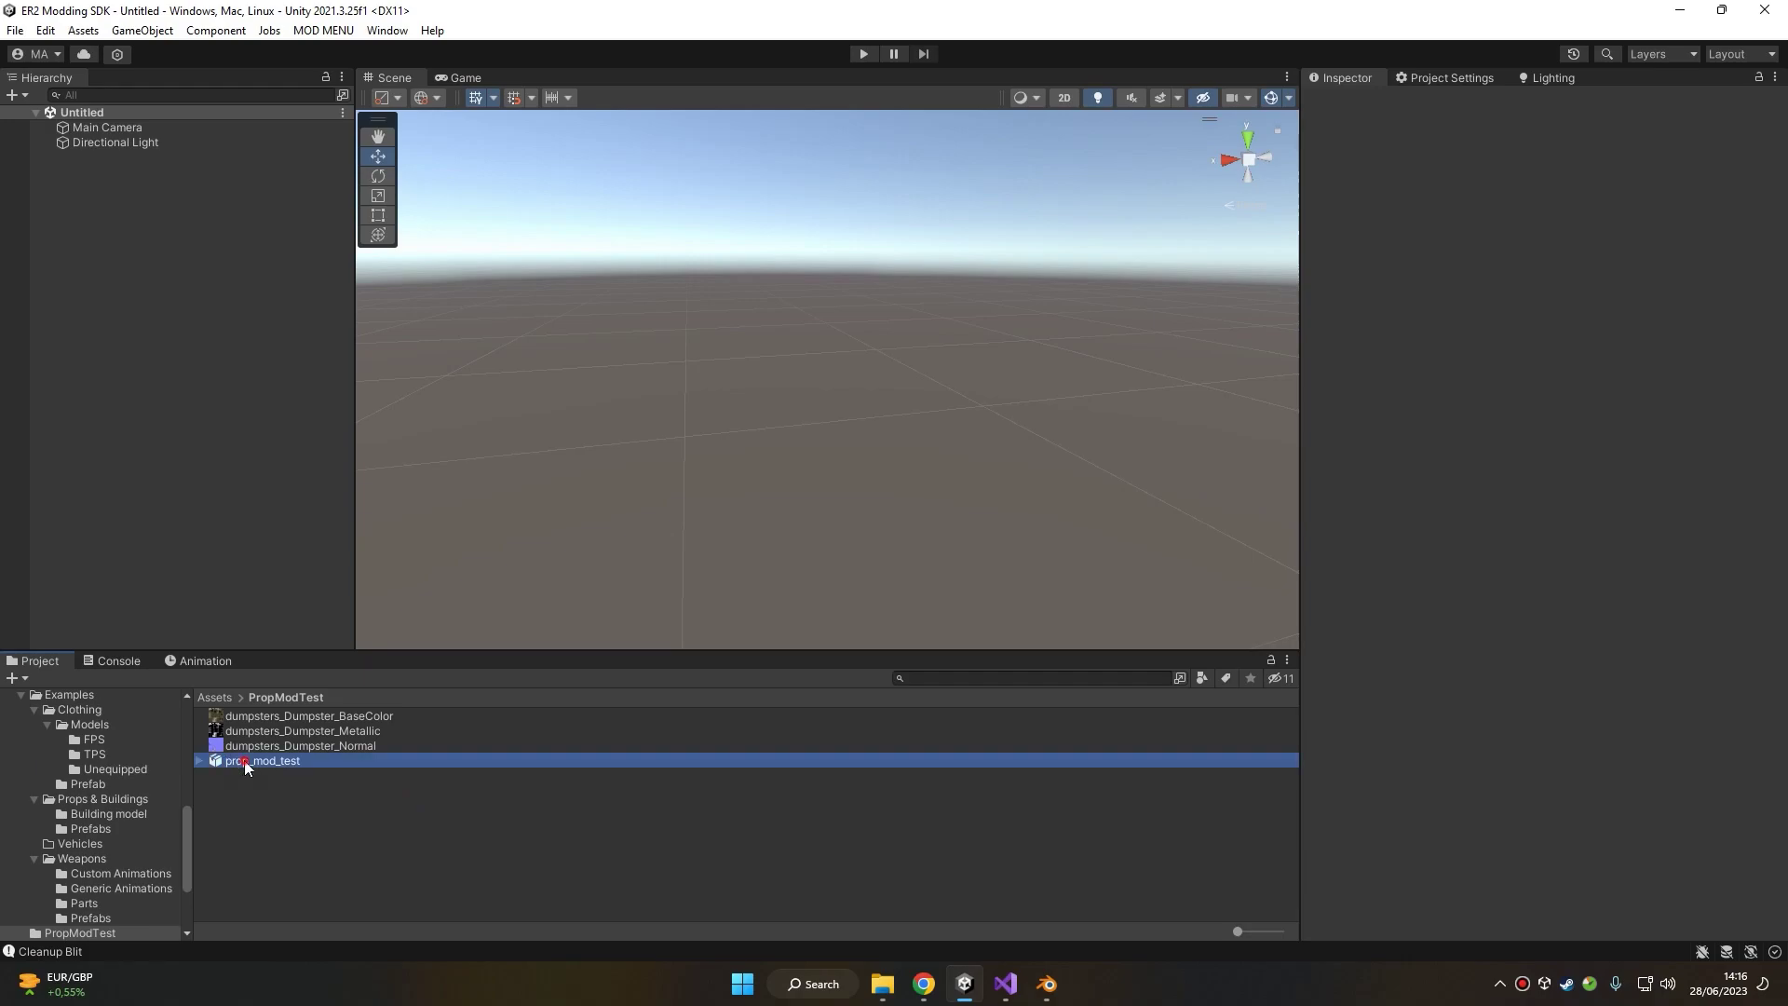
{"action": "left_click", "coordinate": [1607, 235]}
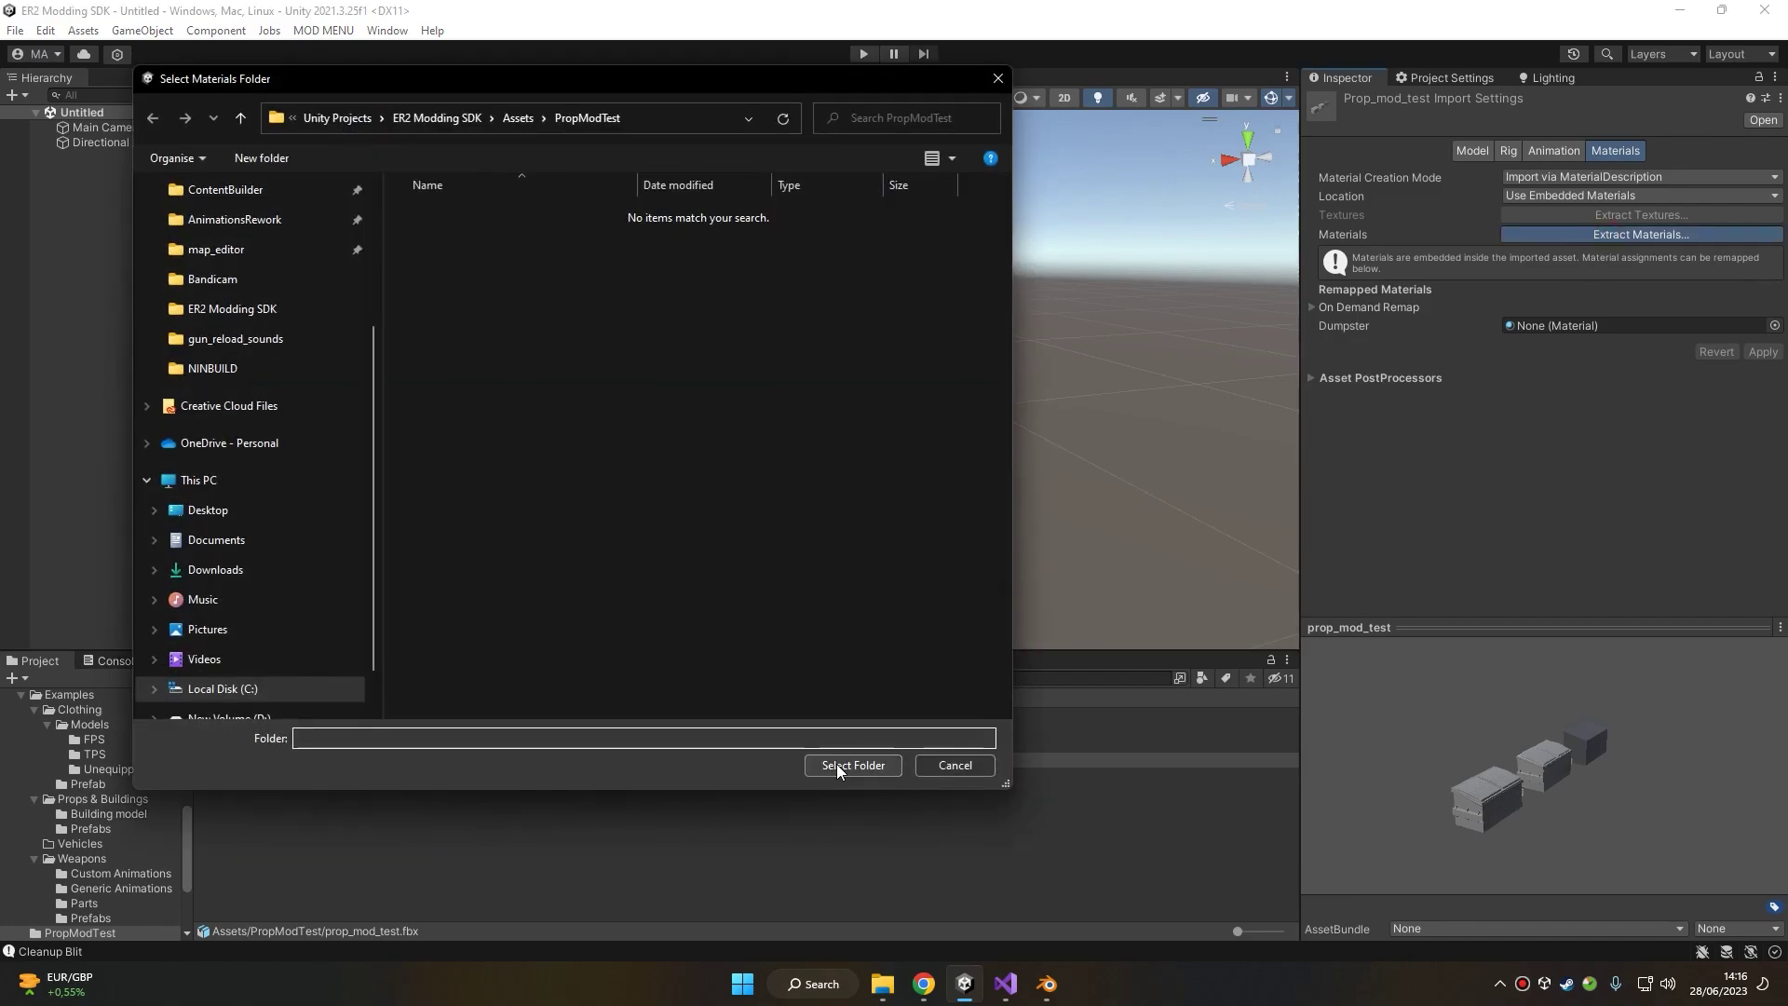
{"action": "left_click", "coordinate": [849, 765]}
- Assign the BaseColor, Normal and Metallic textures to the Dumpster material's matching maps, fixing the normal map's texture type
{"action": "left_click", "coordinate": [252, 717]}
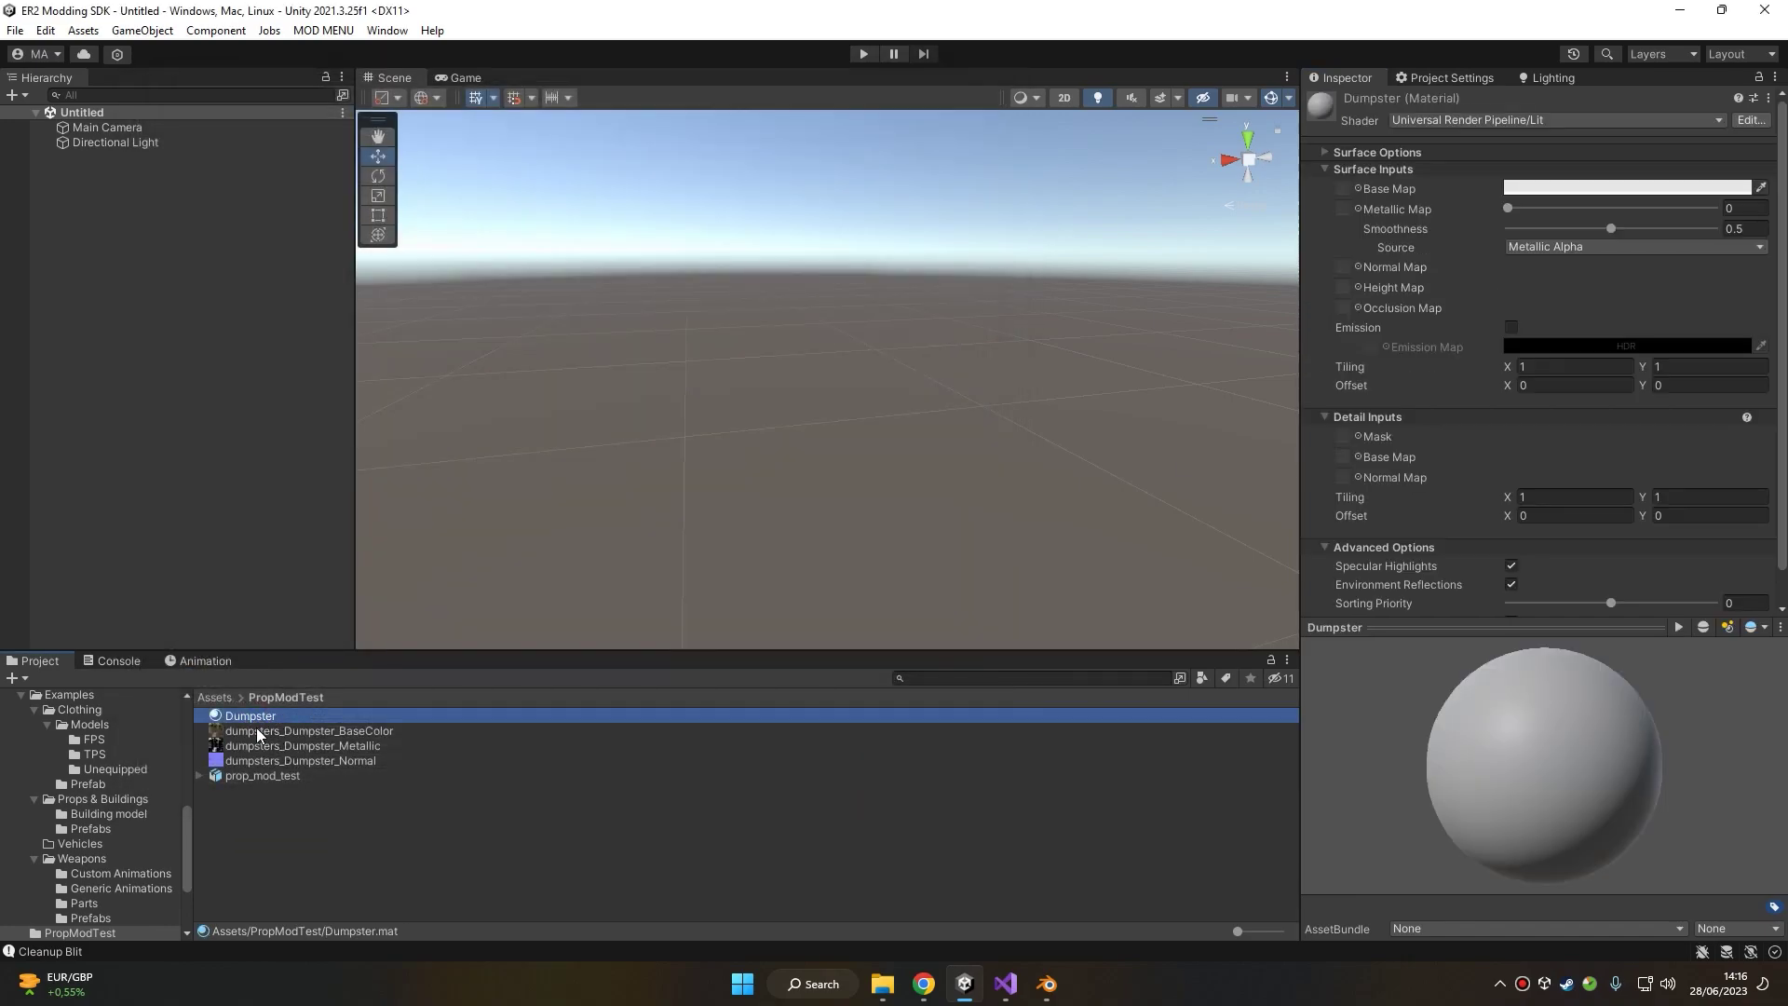
{"action": "left_click_drag", "start_coordinate": [259, 736], "coordinate": [1320, 308]}
{"action": "left_click_drag", "start_coordinate": [1351, 192], "coordinate": [1345, 191]}
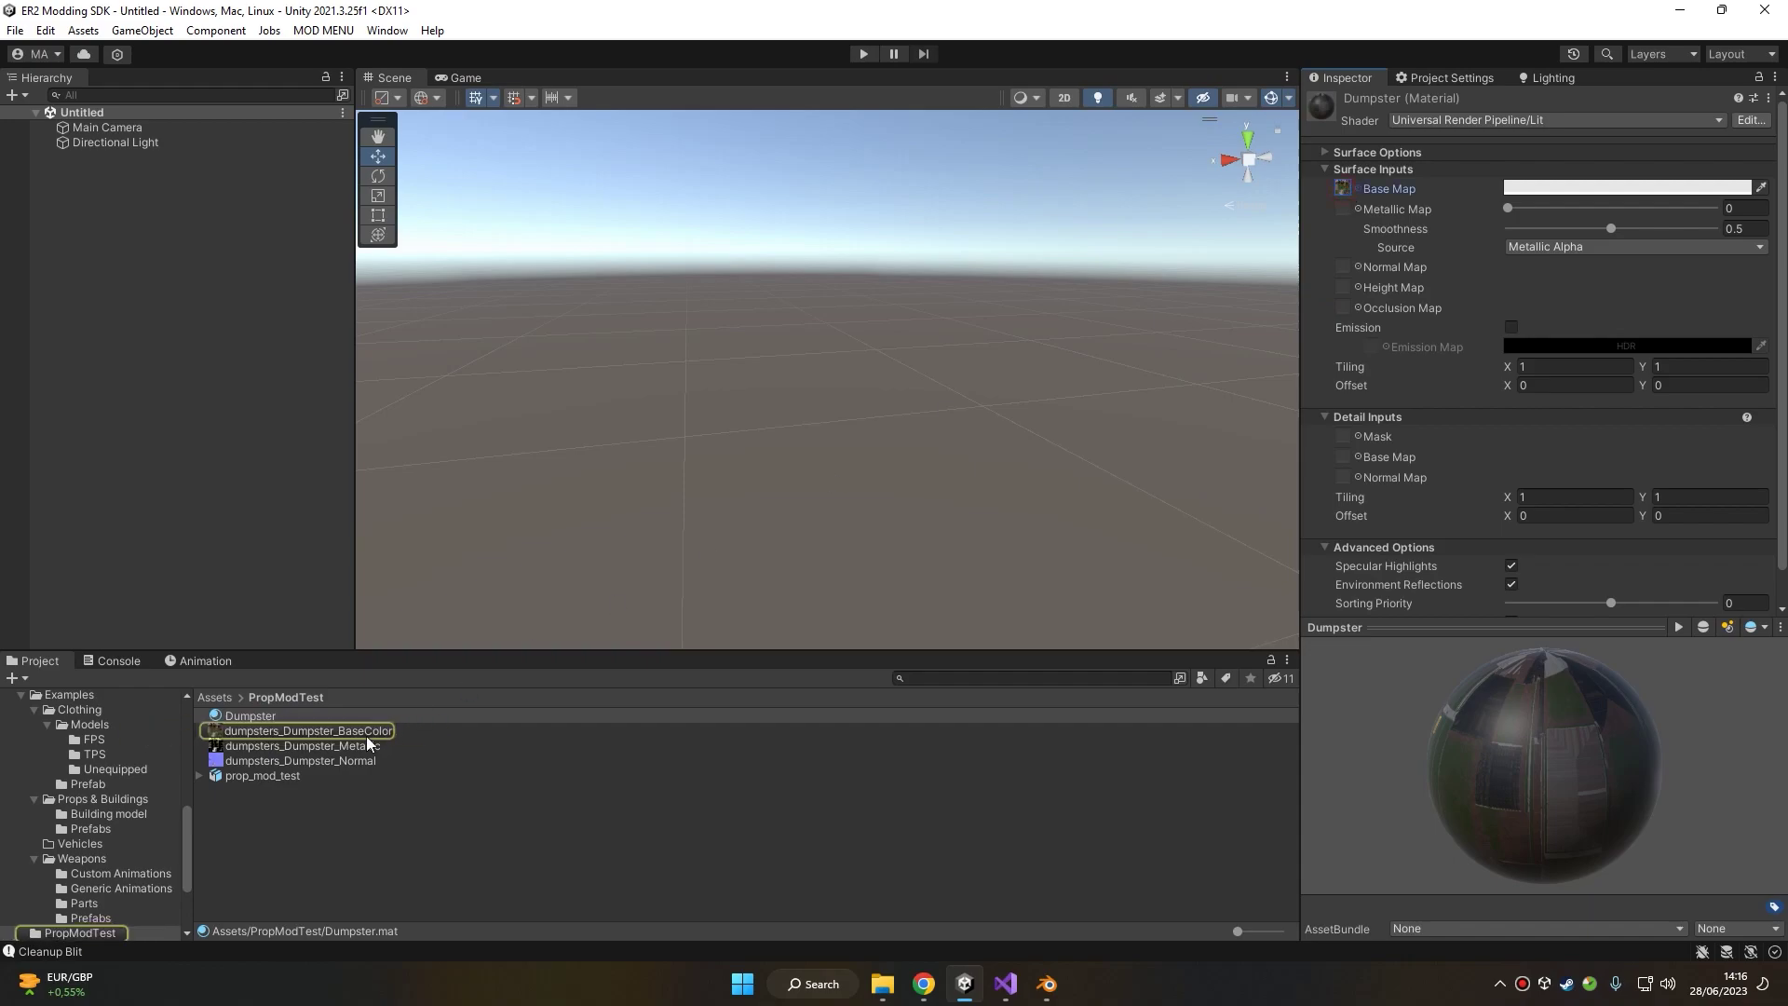
{"action": "left_click_drag", "start_coordinate": [300, 761], "coordinate": [1351, 268]}
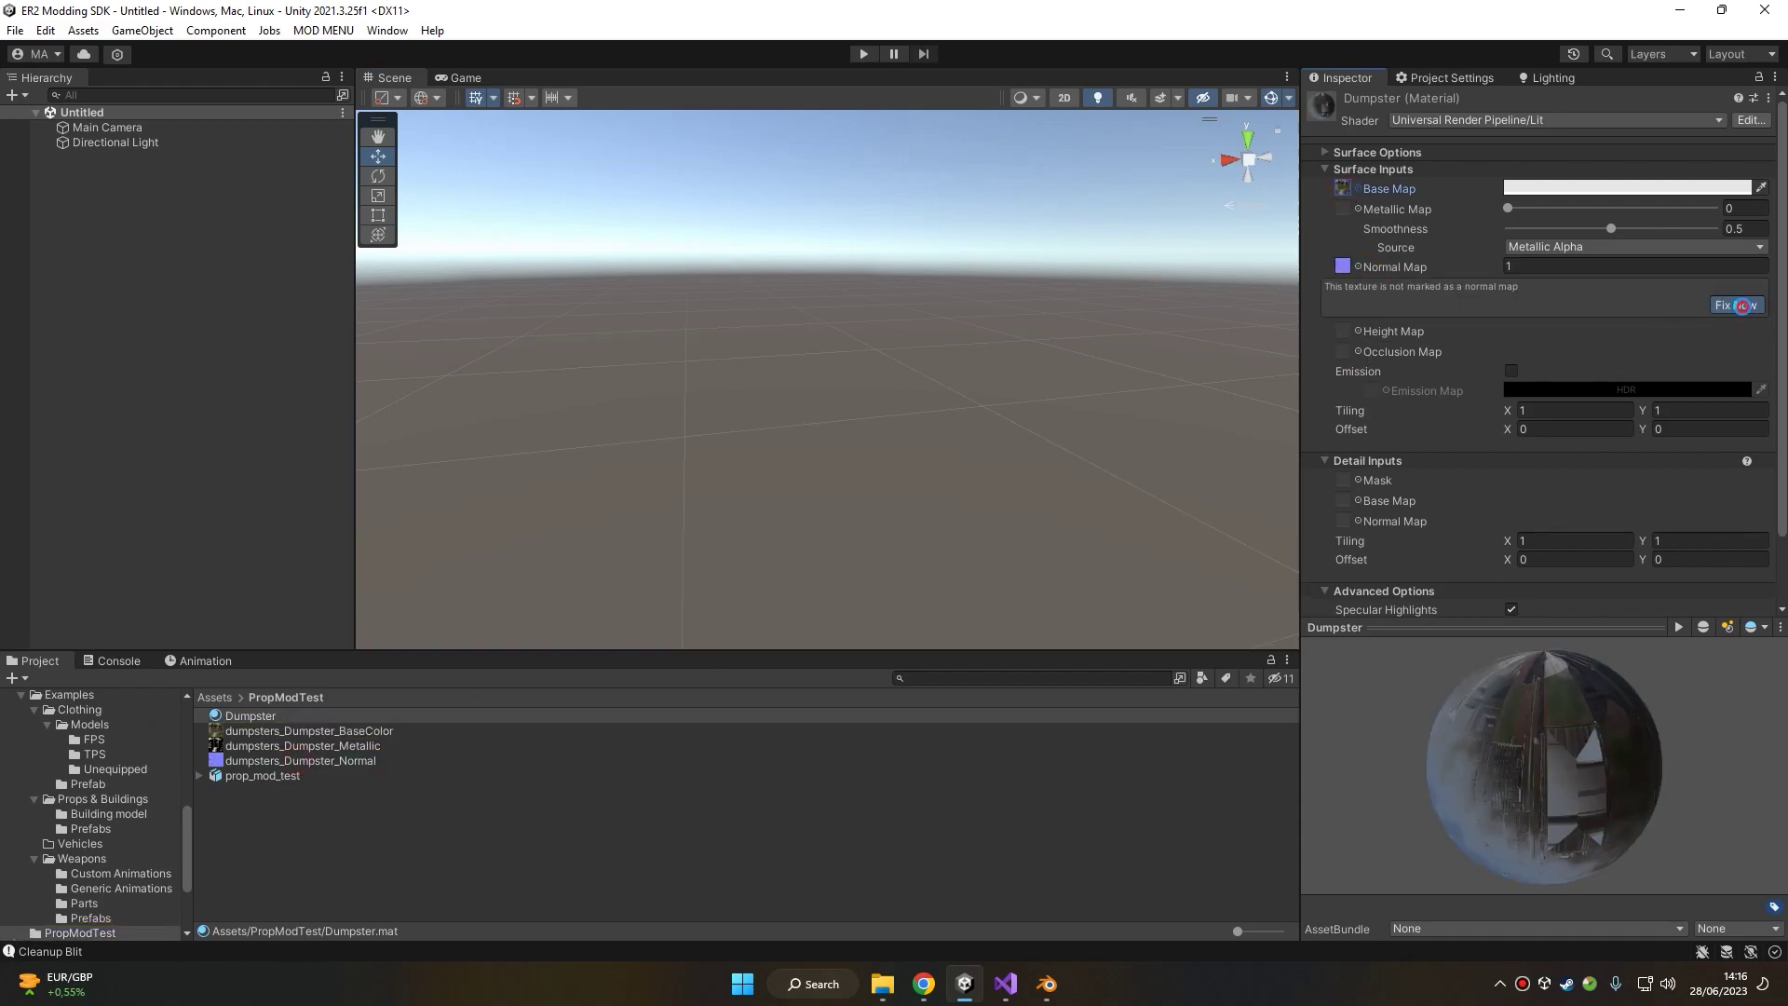
{"action": "left_click", "coordinate": [1737, 307]}
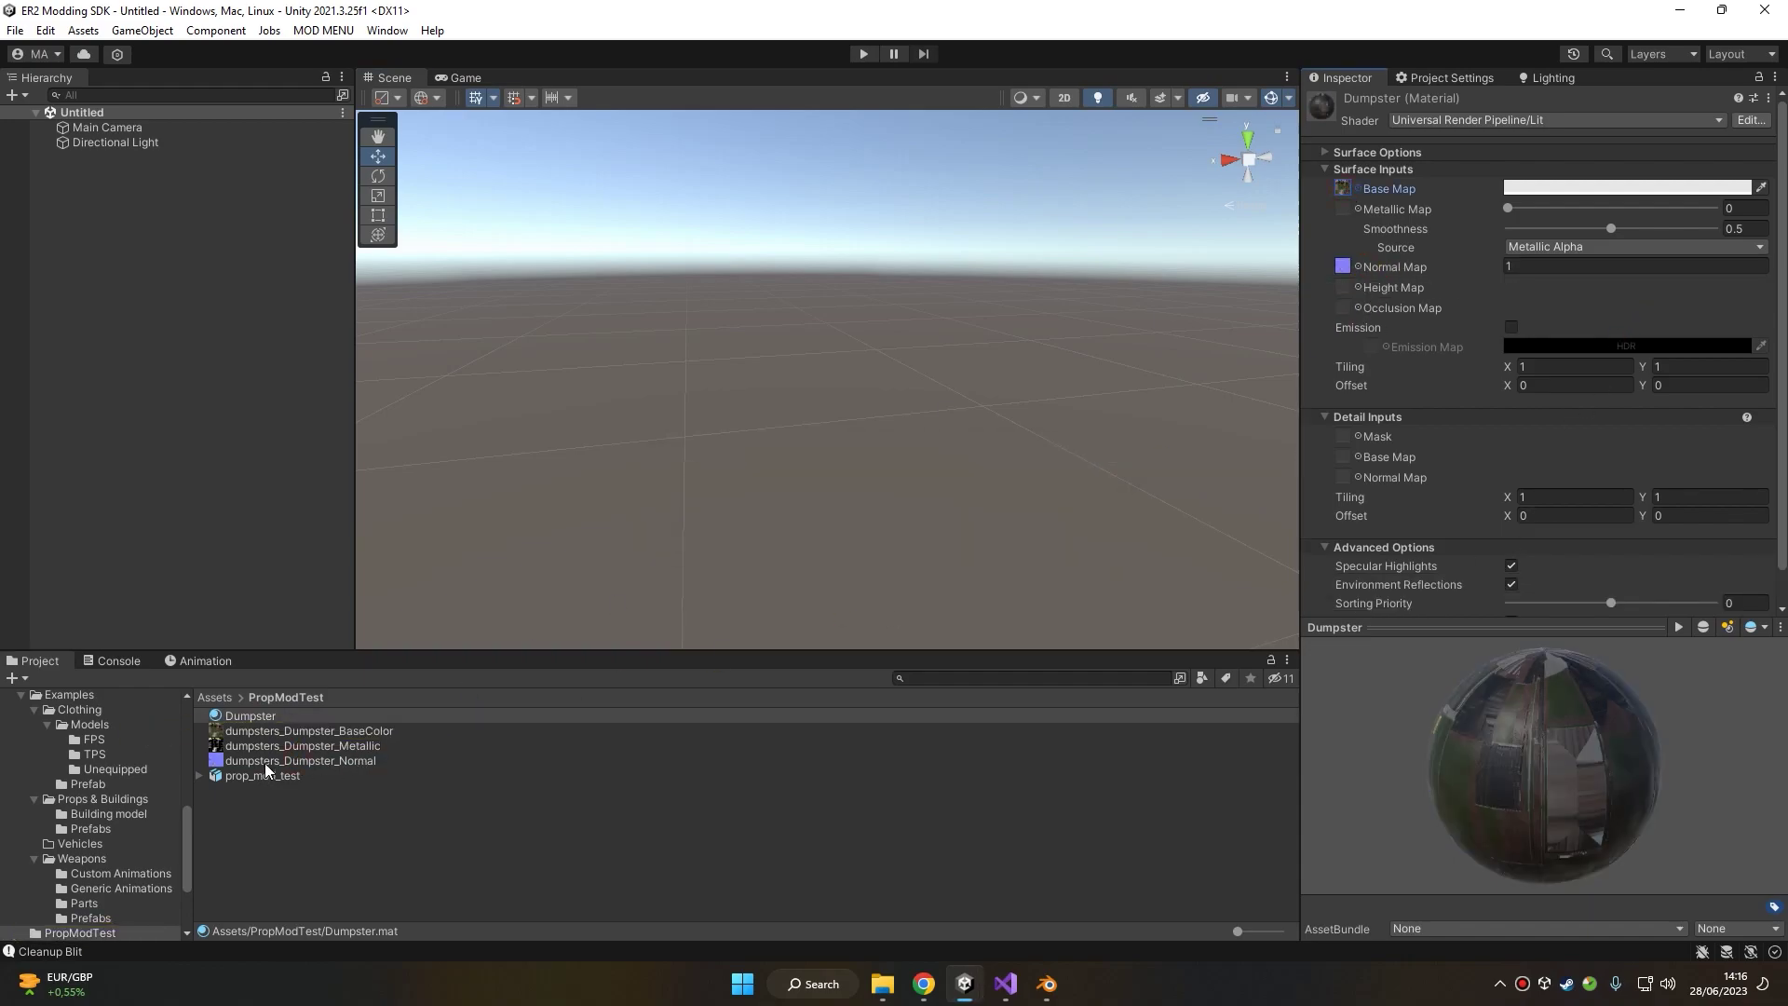
{"action": "left_click_drag", "start_coordinate": [279, 754], "coordinate": [1348, 210]}
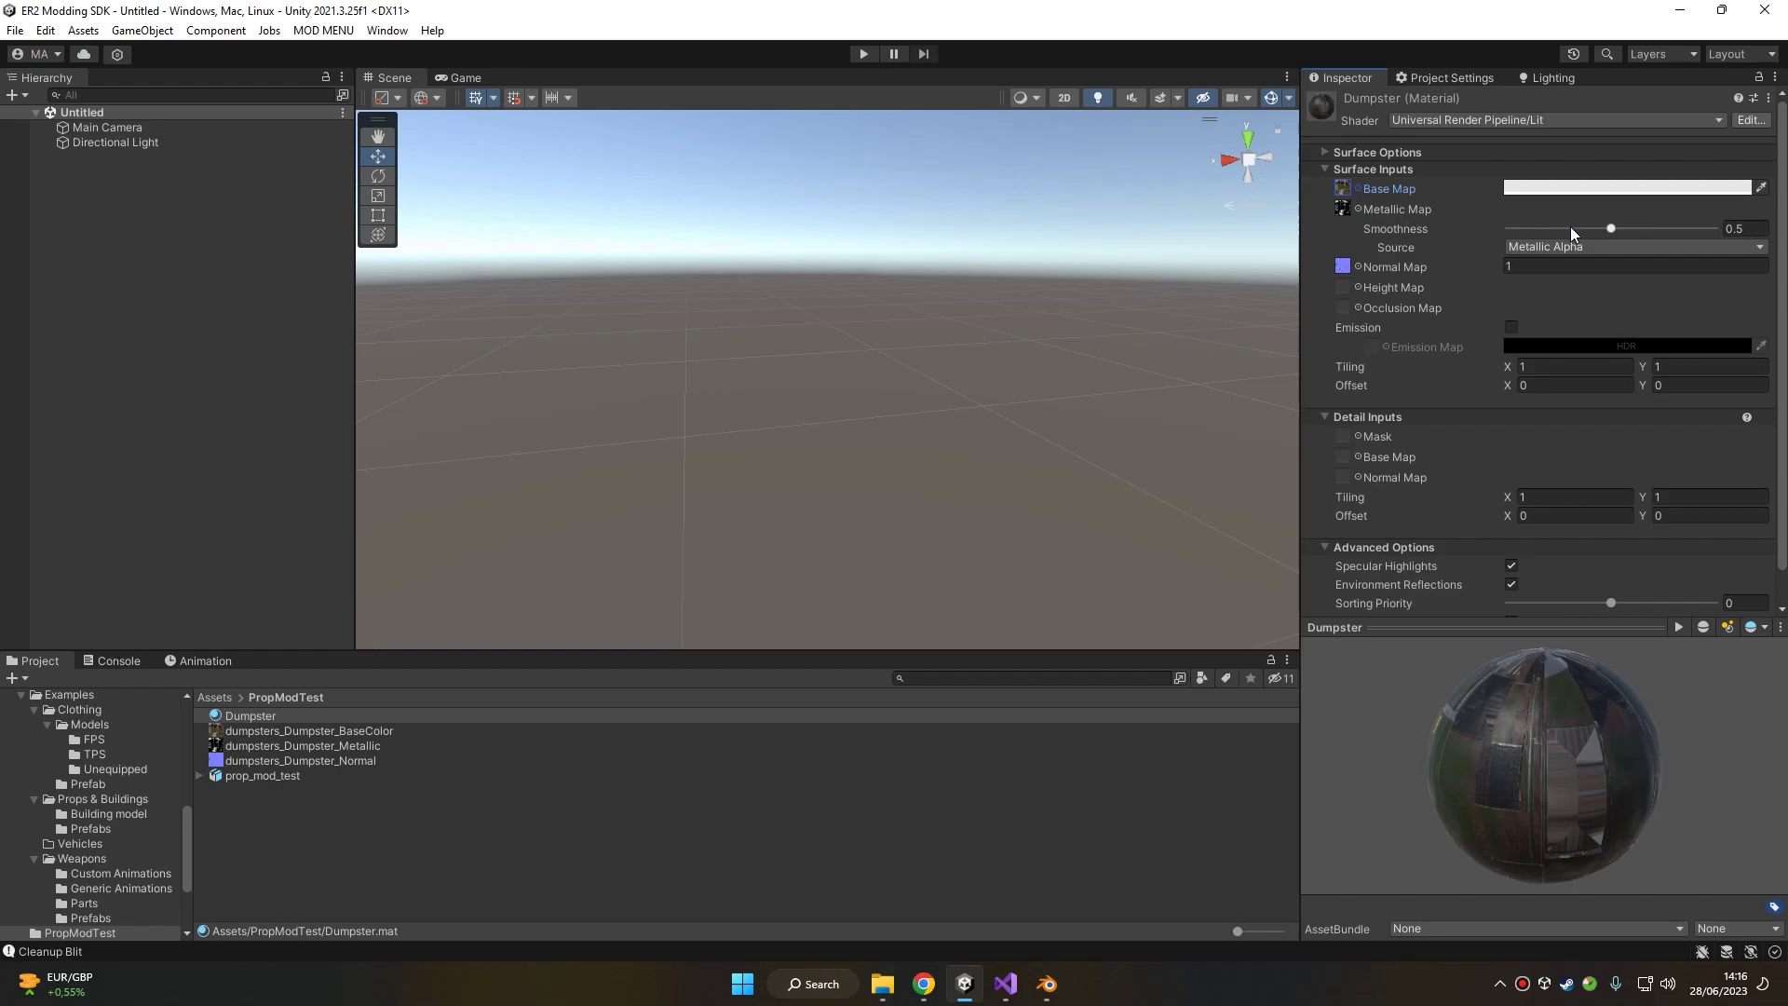
- Set the Dumpster material's smoothness to 0.537 with Metallic Alpha as its source
{"action": "mouse_move", "coordinate": [1617, 226]}
{"action": "left_mouse_down"}
{"action": "mouse_move", "coordinate": [1662, 222]}
{"action": "mouse_move", "coordinate": [1618, 232]}
{"action": "left_mouse_up"}
{"action": "left_click", "coordinate": [1602, 248]}
{"action": "left_click", "coordinate": [1600, 287]}
{"action": "left_click", "coordinate": [1598, 244]}
{"action": "left_click", "coordinate": [1574, 267]}
{"action": "left_click", "coordinate": [368, 804]}
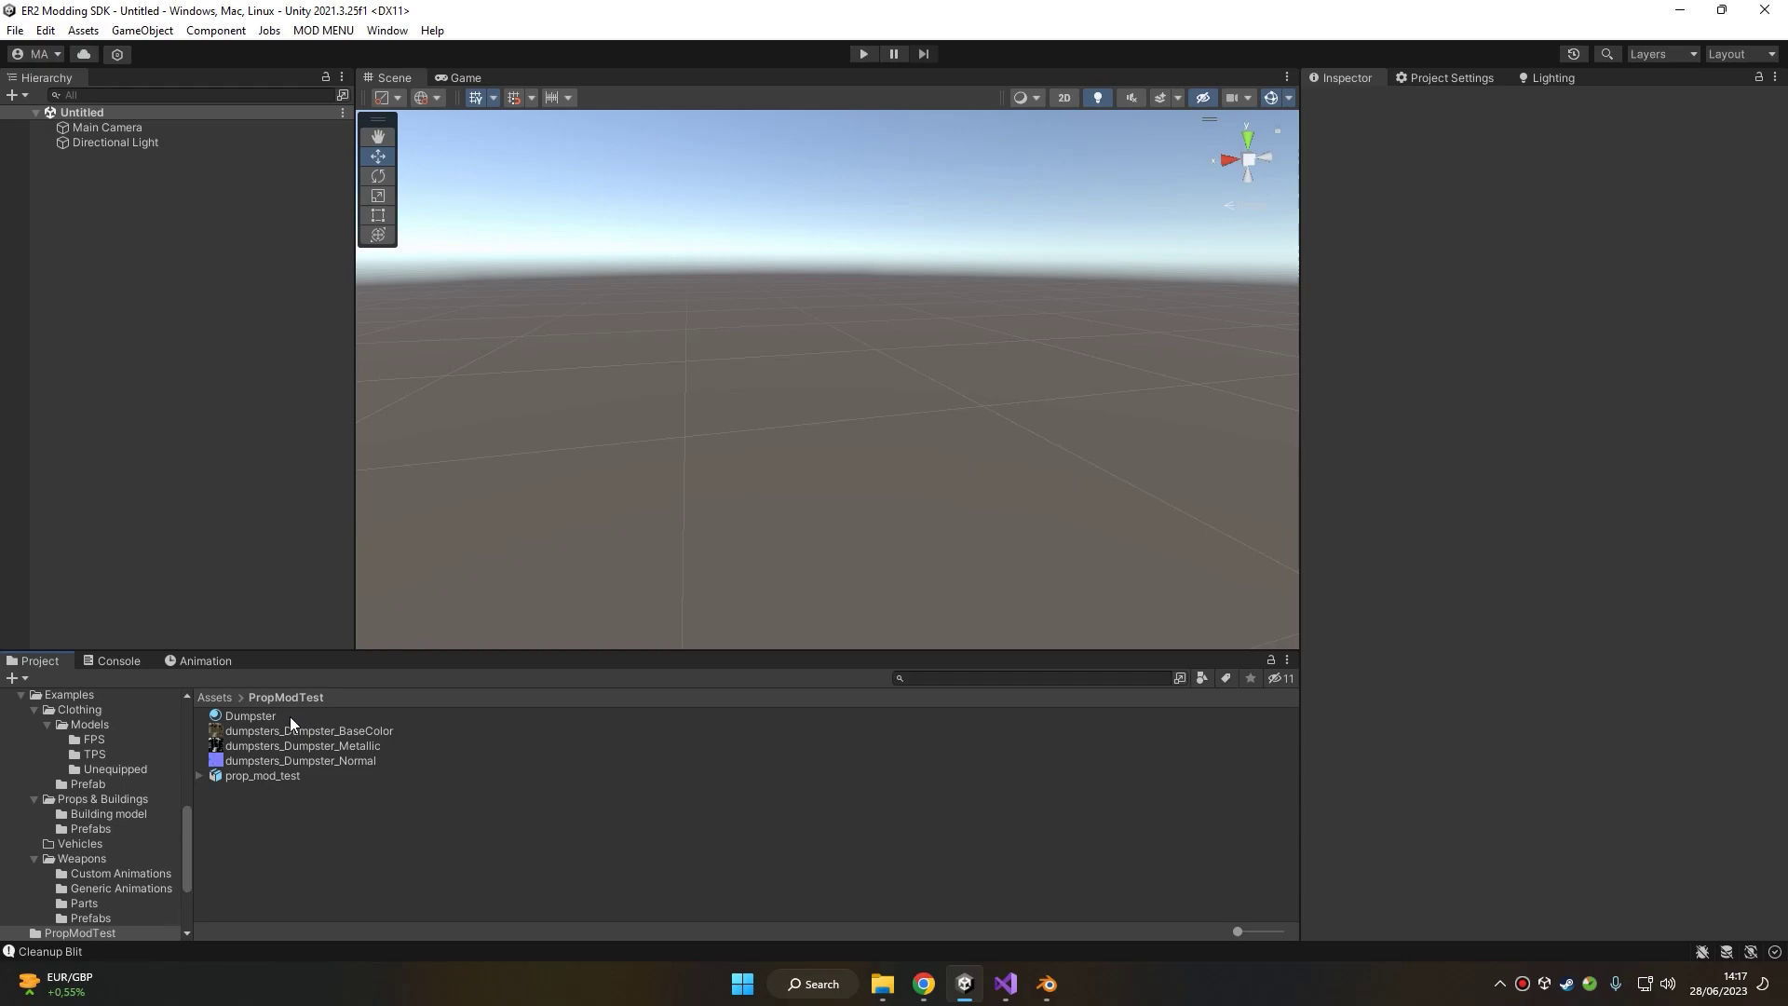
- Check the prop_mod_test model's material assignment and the Dumpster material's settings
{"action": "left_click", "coordinate": [247, 779]}
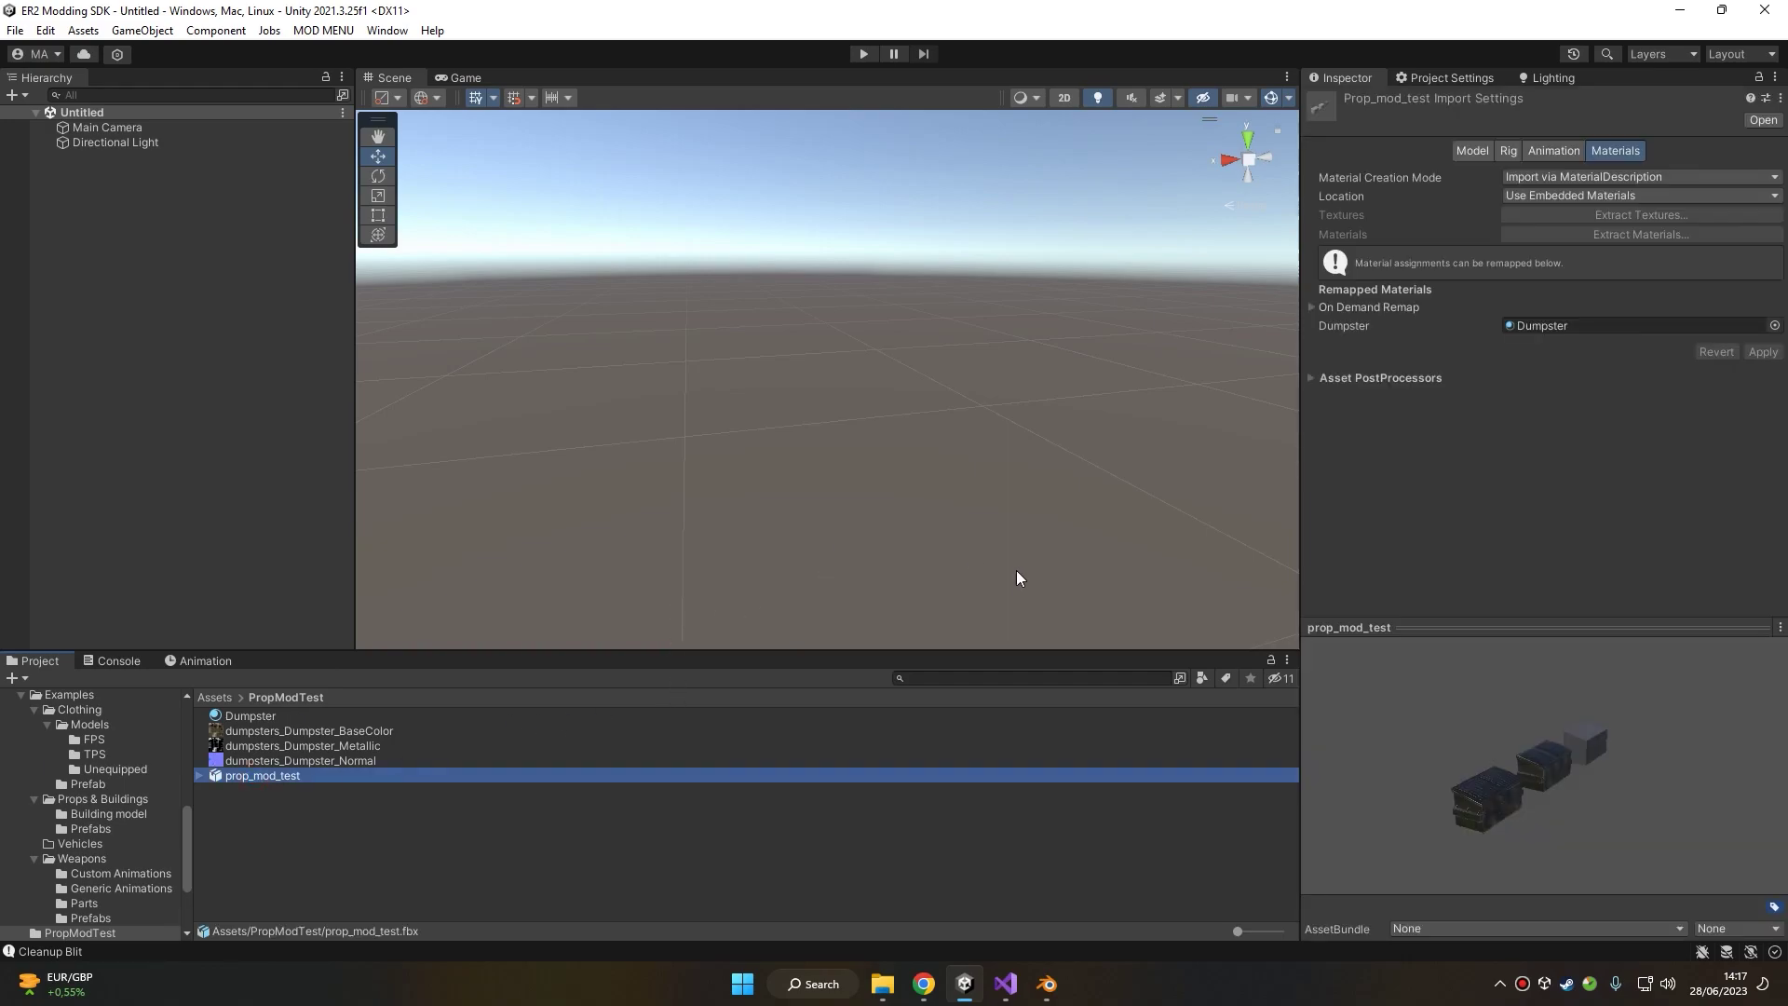
{"action": "left_click", "coordinate": [241, 717]}
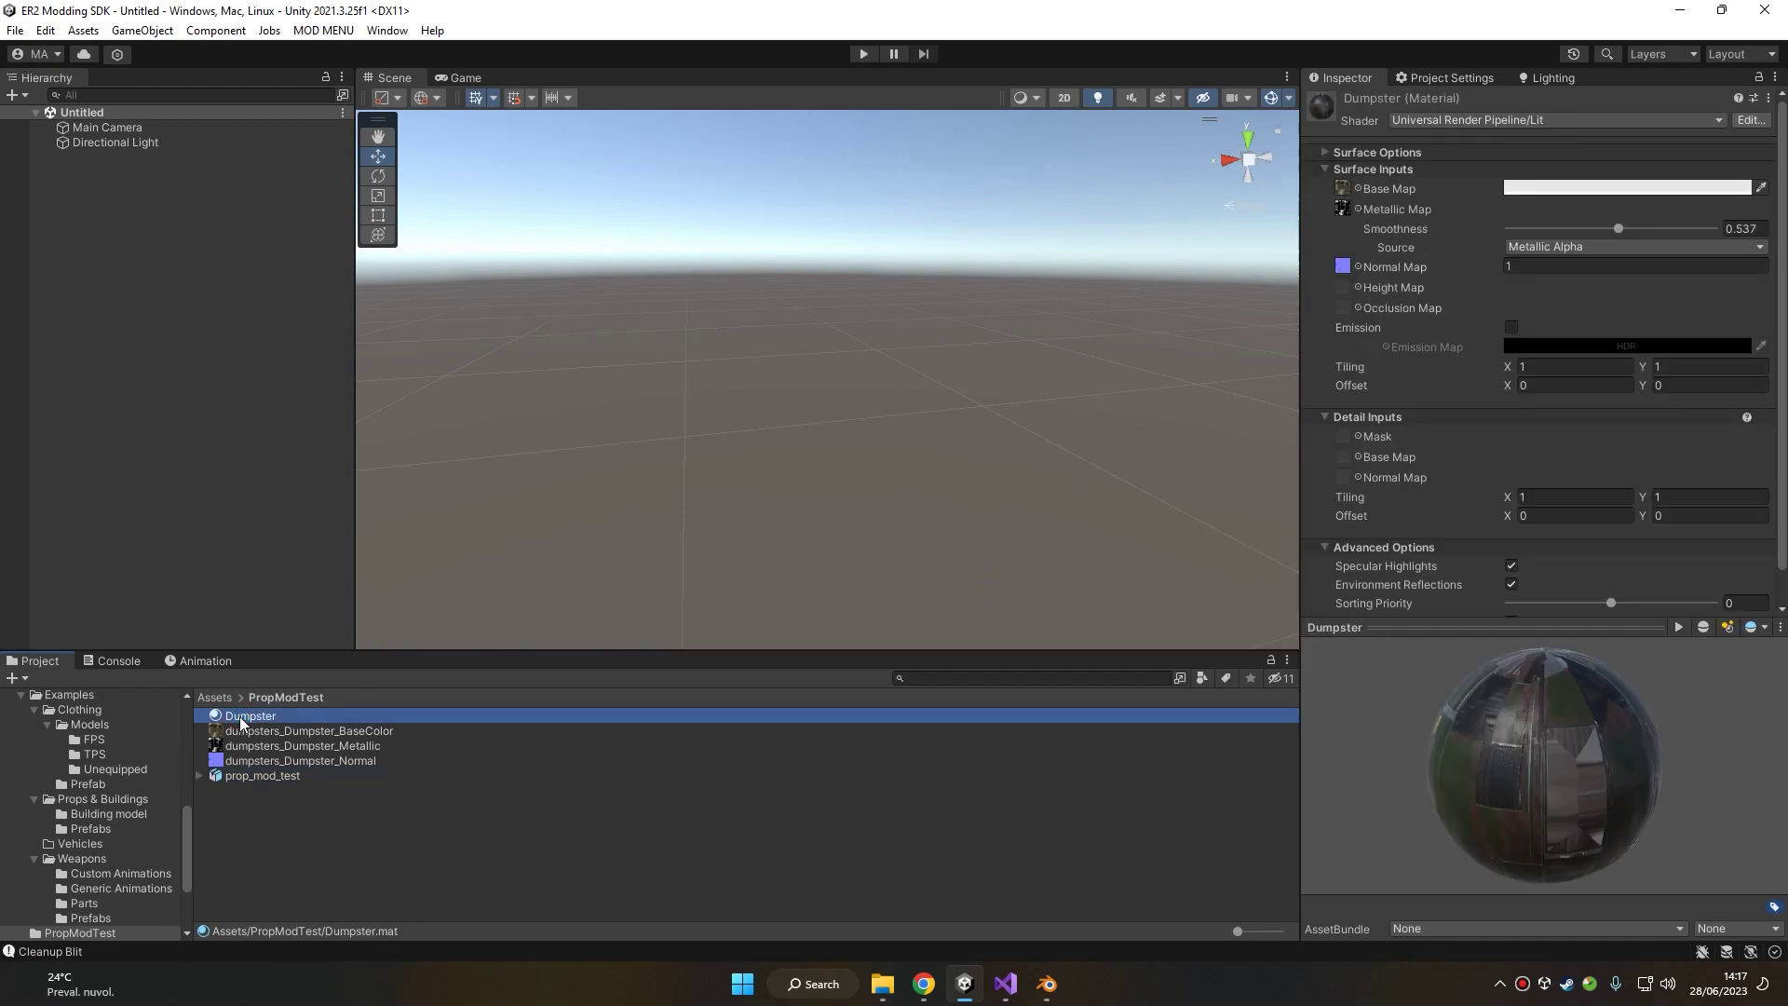
{"action": "left_click", "coordinate": [270, 762]}
- Place the prop_mod_test model in the scene to inspect its textured meshes, and delete it again
{"action": "left_click_drag", "start_coordinate": [275, 777], "coordinate": [728, 357]}
{"action": "key", "text": "f"}
{"action": "scroll", "coordinate": [701, 382], "scroll_direction": "up", "scroll_amount": 8}
{"action": "left_click", "coordinate": [694, 391]}
{"action": "key", "text": "a"}
{"action": "key", "text": "w"}
{"action": "right_click_drag", "start_coordinate": [745, 406], "coordinate": [707, 447]}
{"action": "middle_click_drag", "start_coordinate": [708, 447], "coordinate": [559, 438]}
{"action": "right_click_drag", "start_coordinate": [558, 437], "coordinate": [886, 422]}
{"action": "middle_click_drag", "start_coordinate": [886, 422], "coordinate": [634, 392]}
{"action": "right_click_drag", "start_coordinate": [634, 391], "coordinate": [886, 339]}
{"action": "key", "text": "a"}
{"action": "left_click", "coordinate": [172, 160]}
{"action": "key", "text": "Delete"}
- Create an ER2 Prop Template from the prop_mod_test model and reveal its child objects in the hierarchy
{"action": "right_click", "coordinate": [266, 776]}
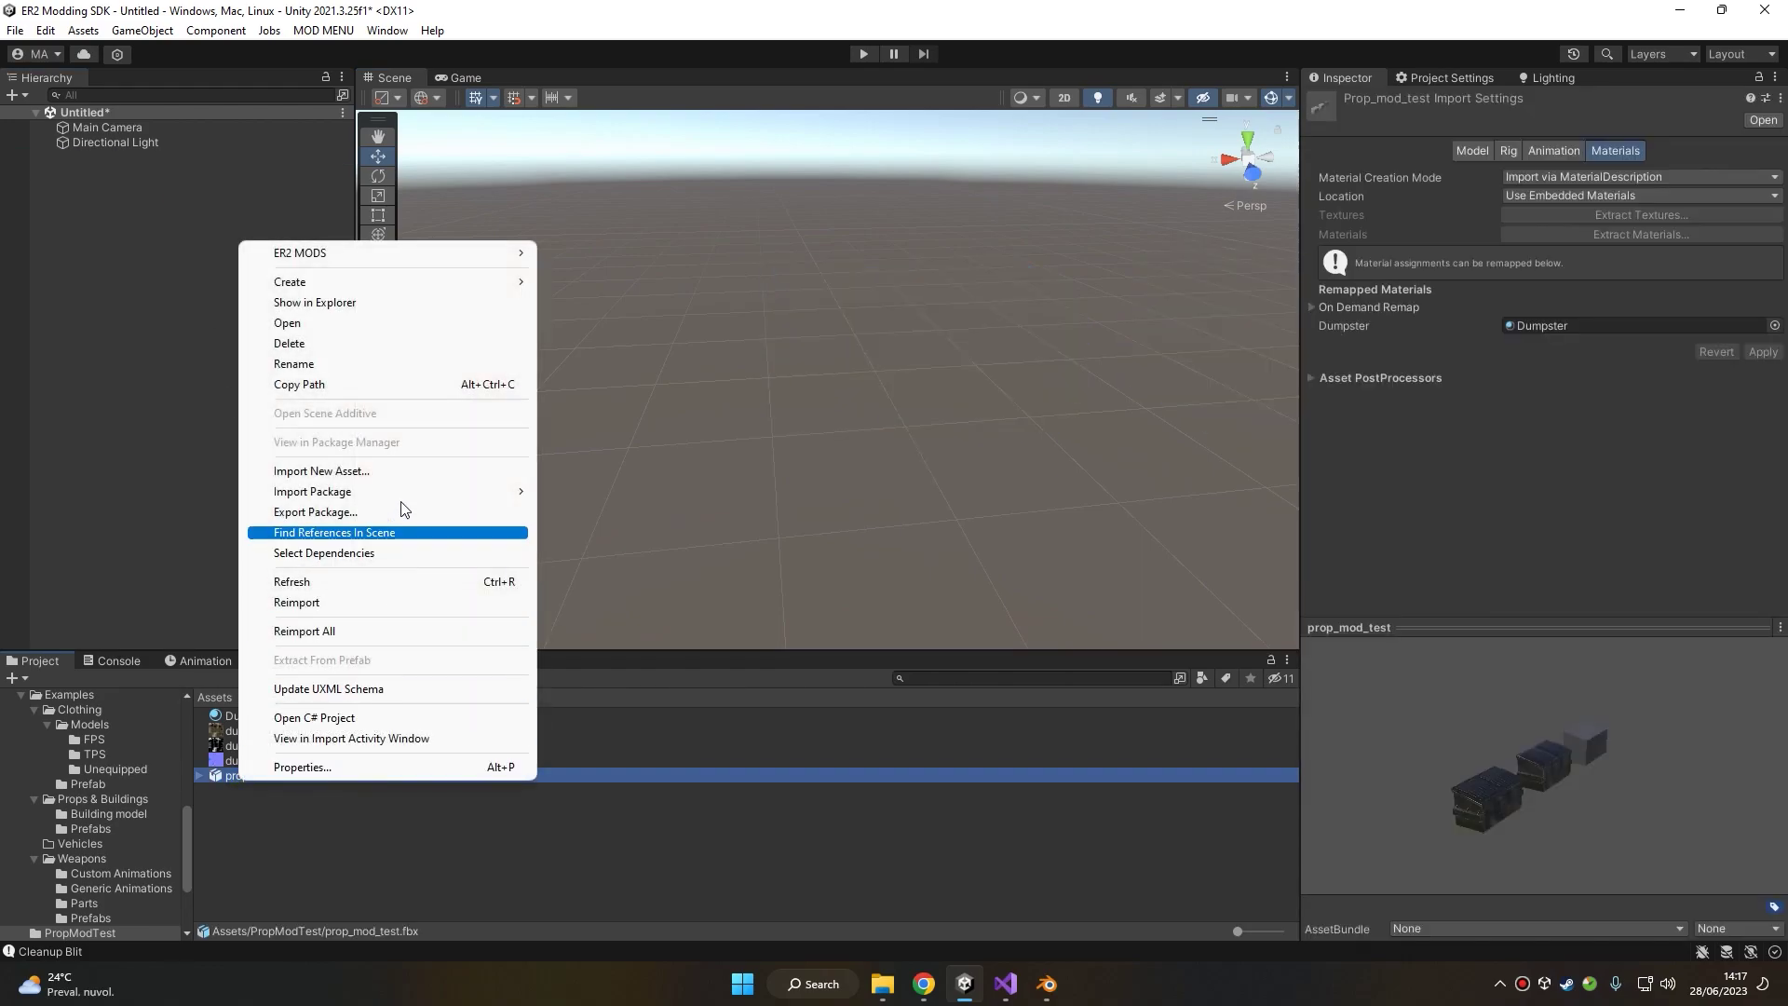
{"action": "mouse_move", "coordinate": [484, 253]}
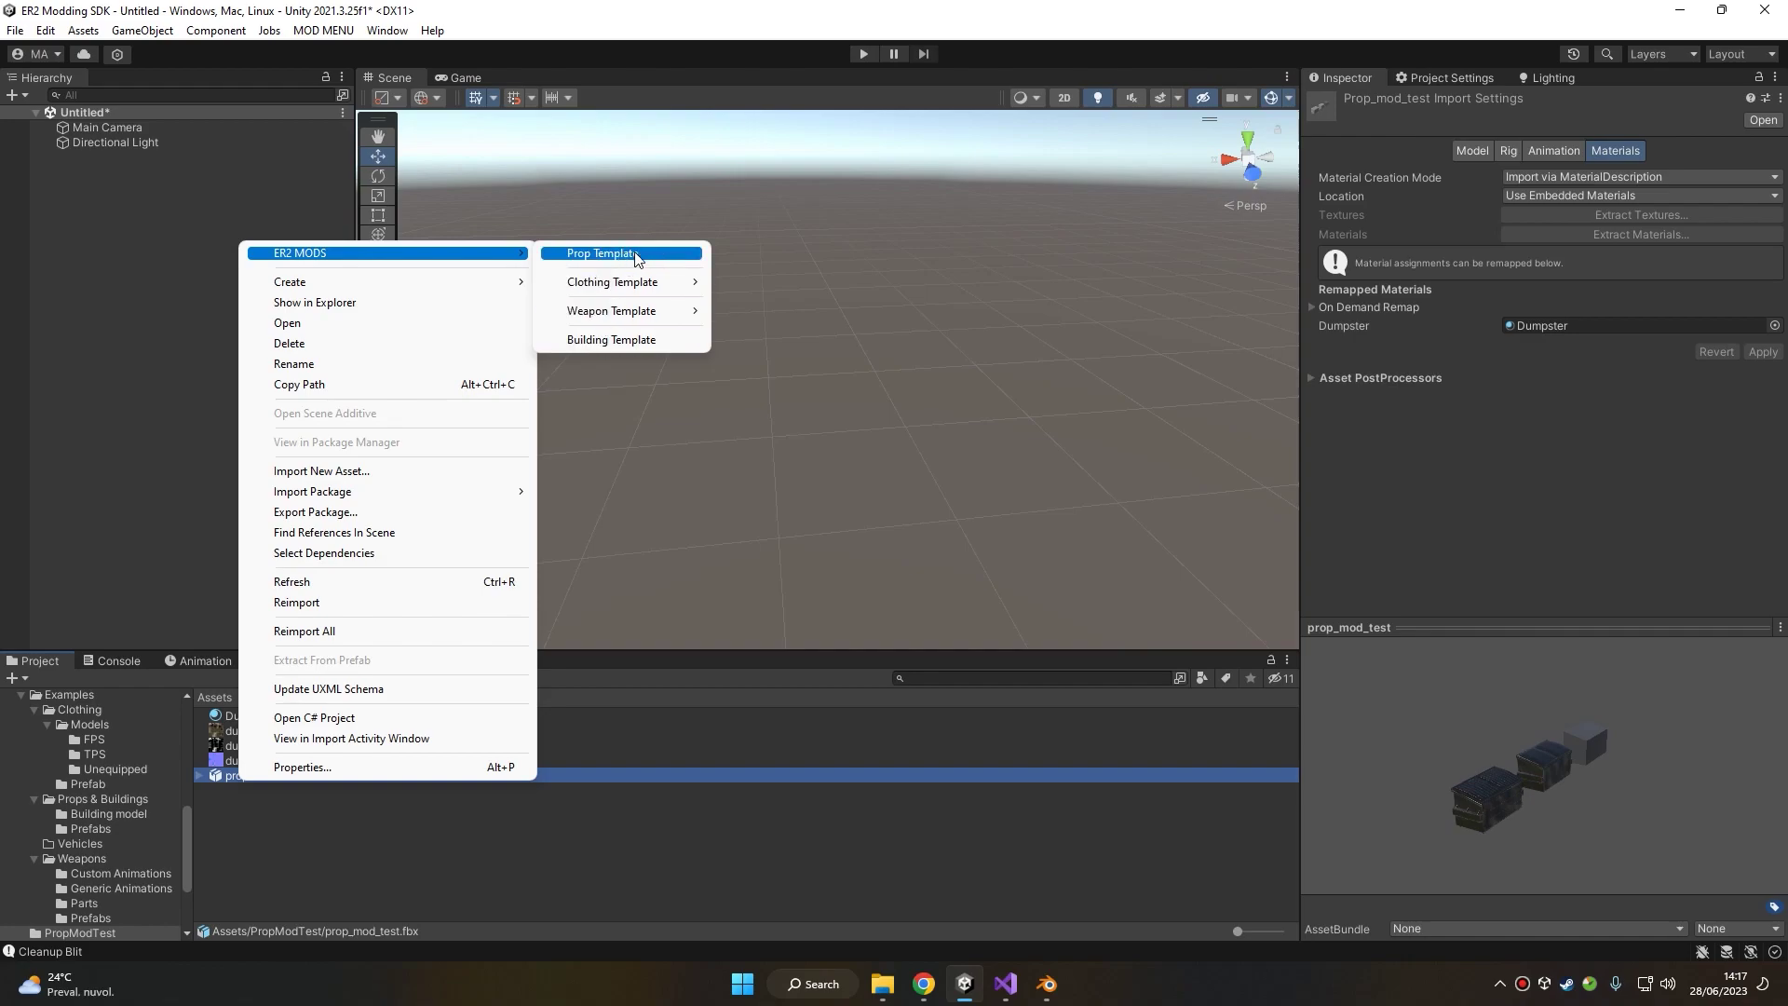
{"action": "left_click", "coordinate": [656, 259]}
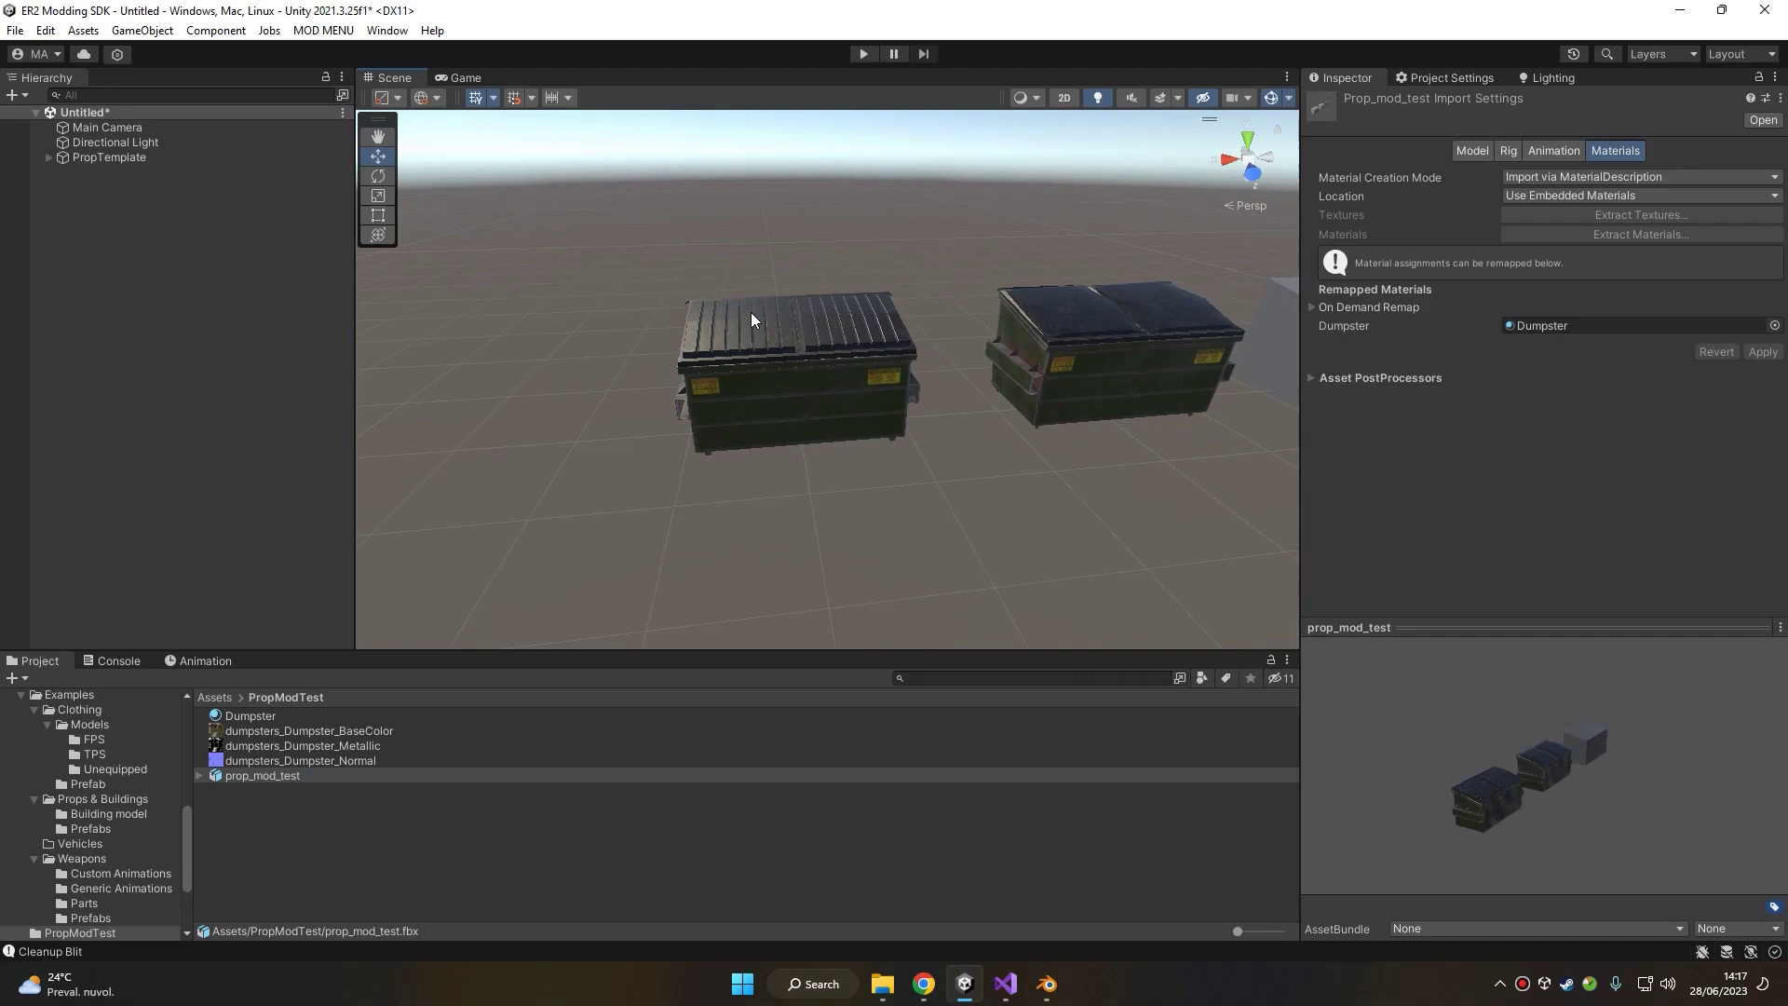
{"action": "left_click", "coordinate": [52, 156]}
{"action": "left_click", "coordinate": [60, 159]}
{"action": "left_click", "coordinate": [61, 172]}
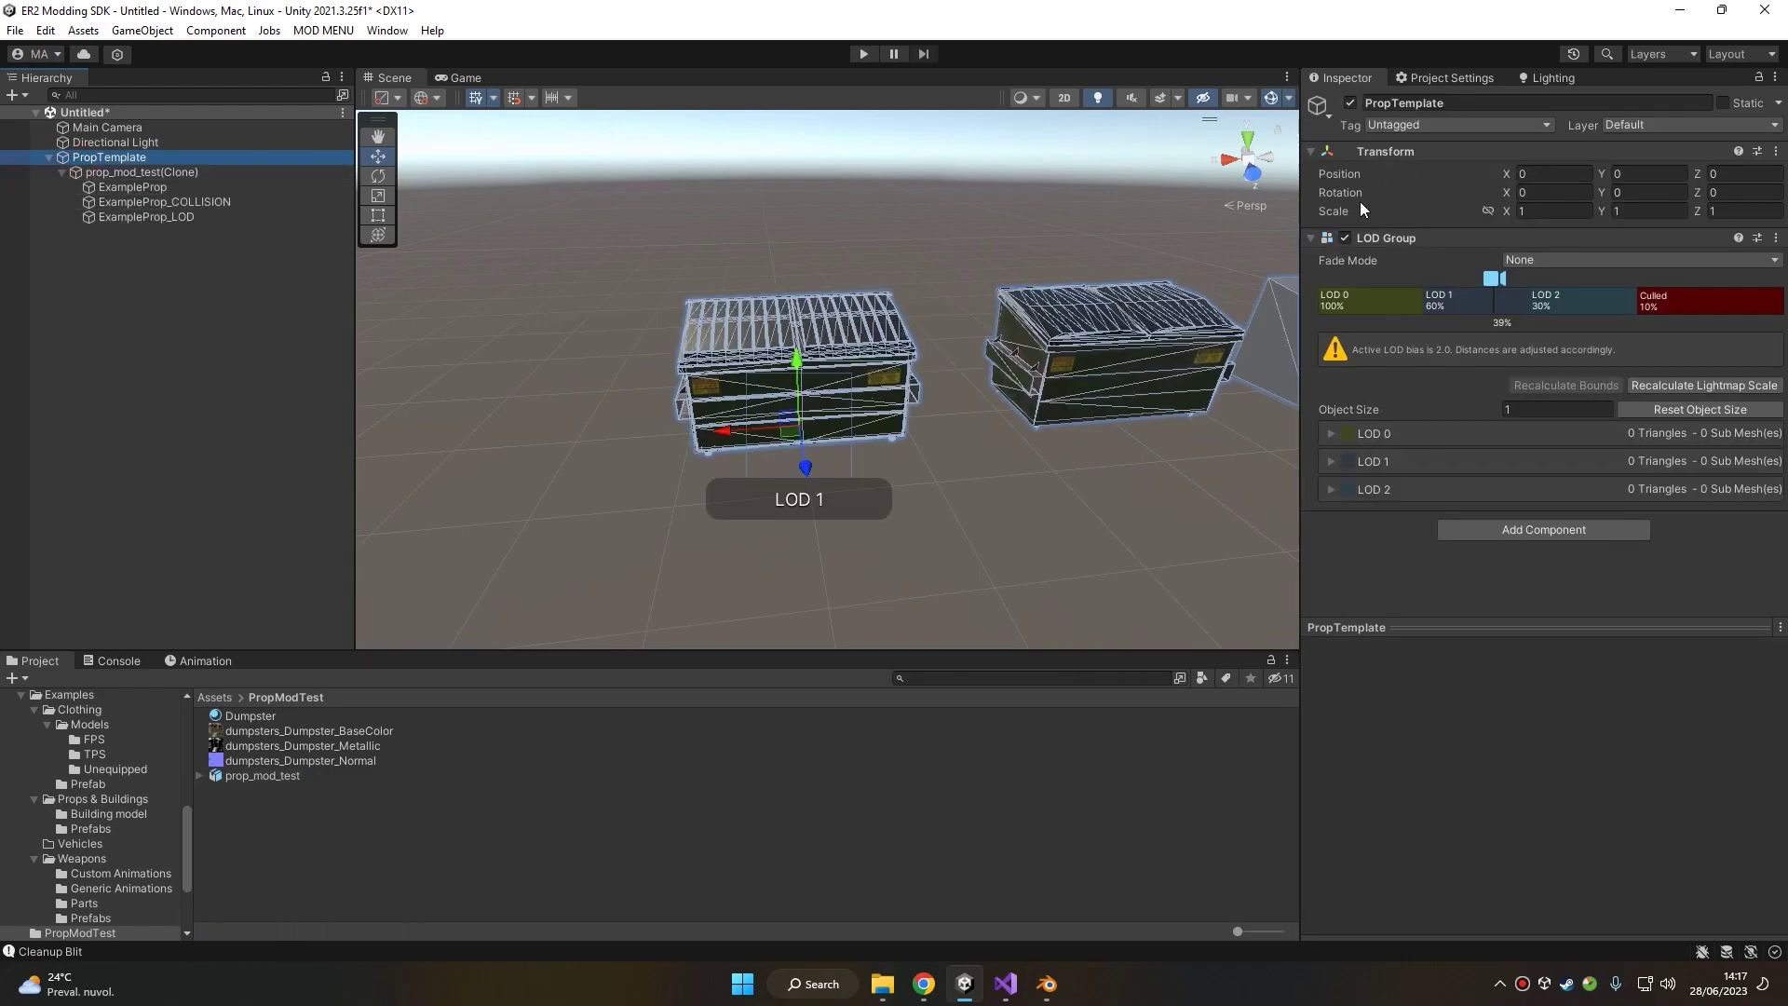
- Examine the renderers assigned to LOD 0 and LOD 1 in PropTemplate's LOD Group
{"action": "scroll", "coordinate": [840, 275], "scroll_direction": "up", "scroll_amount": 3}
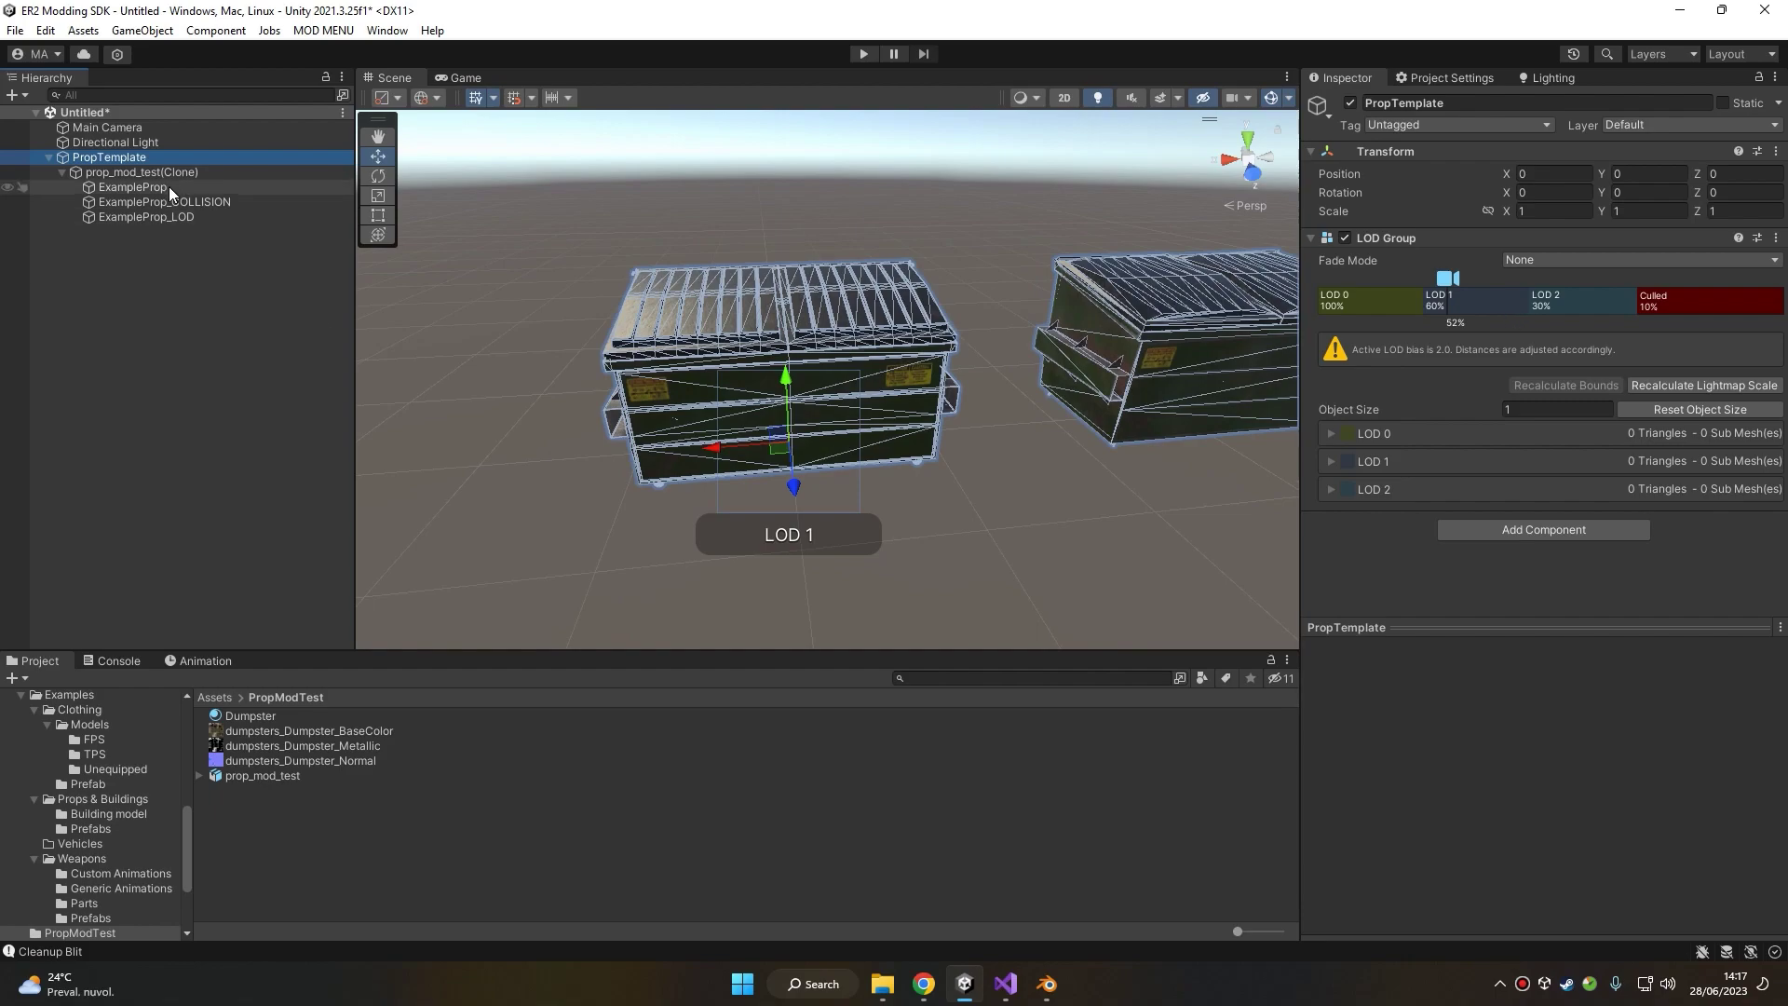
{"action": "left_click", "coordinate": [1408, 301]}
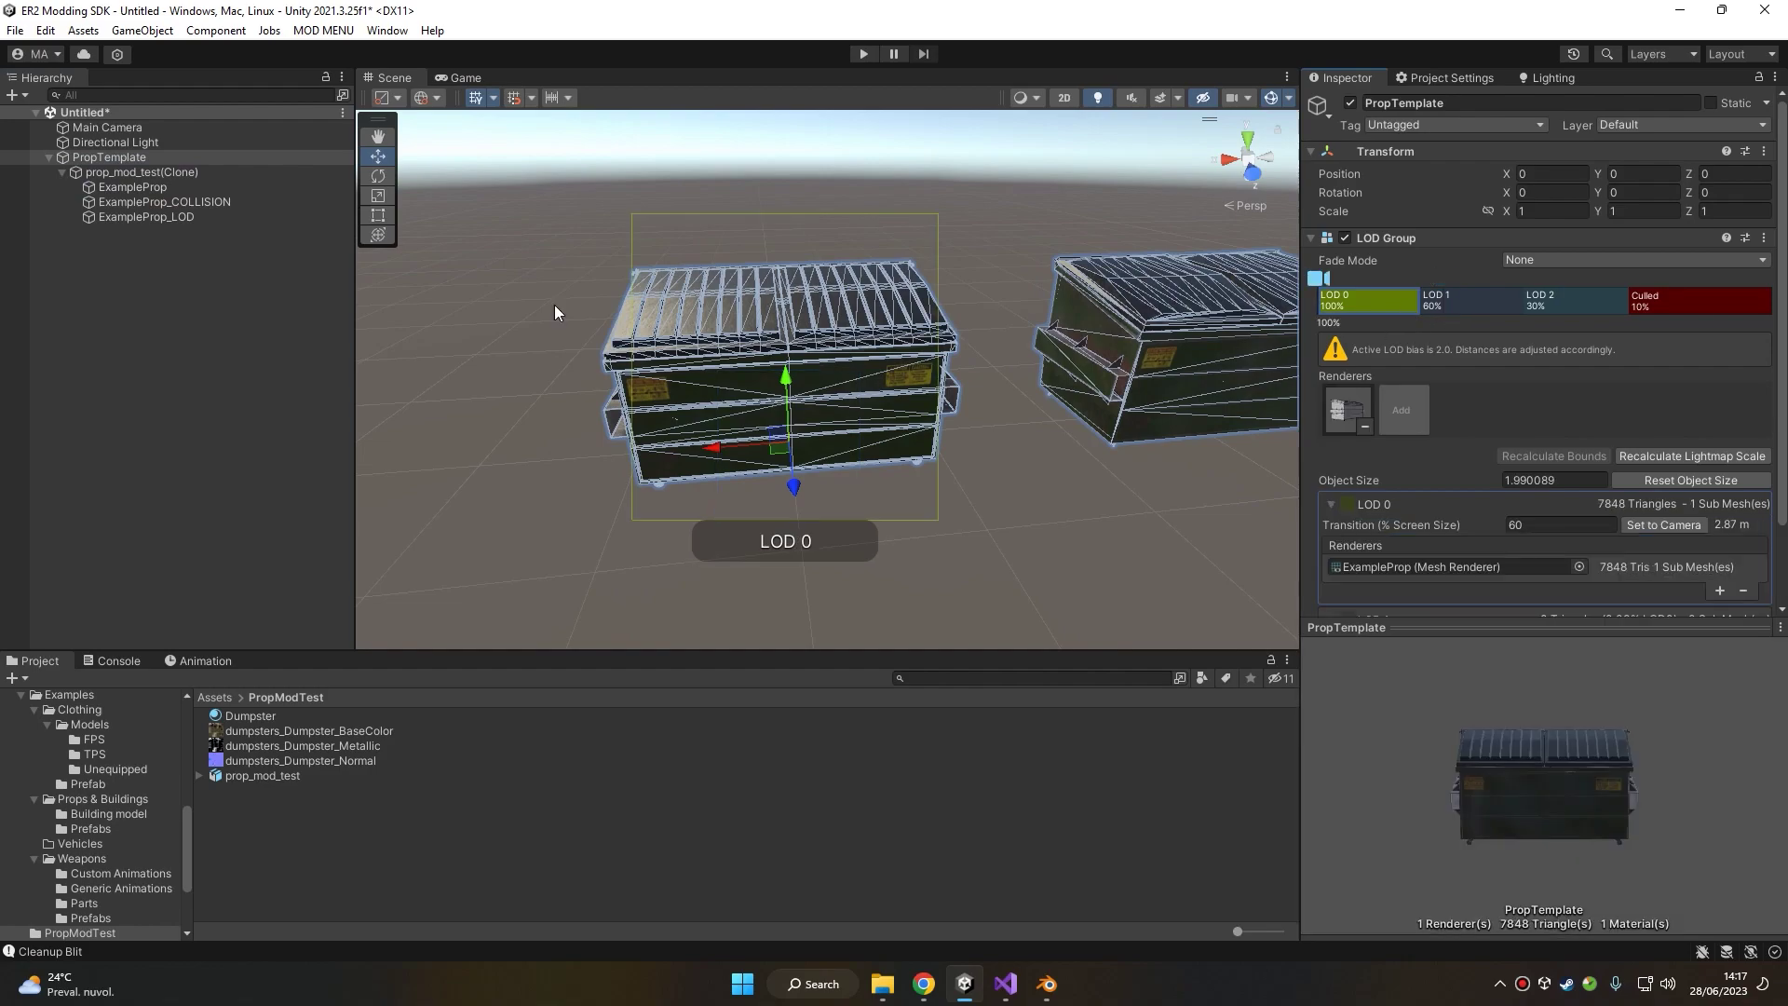
{"action": "left_click", "coordinate": [1469, 306]}
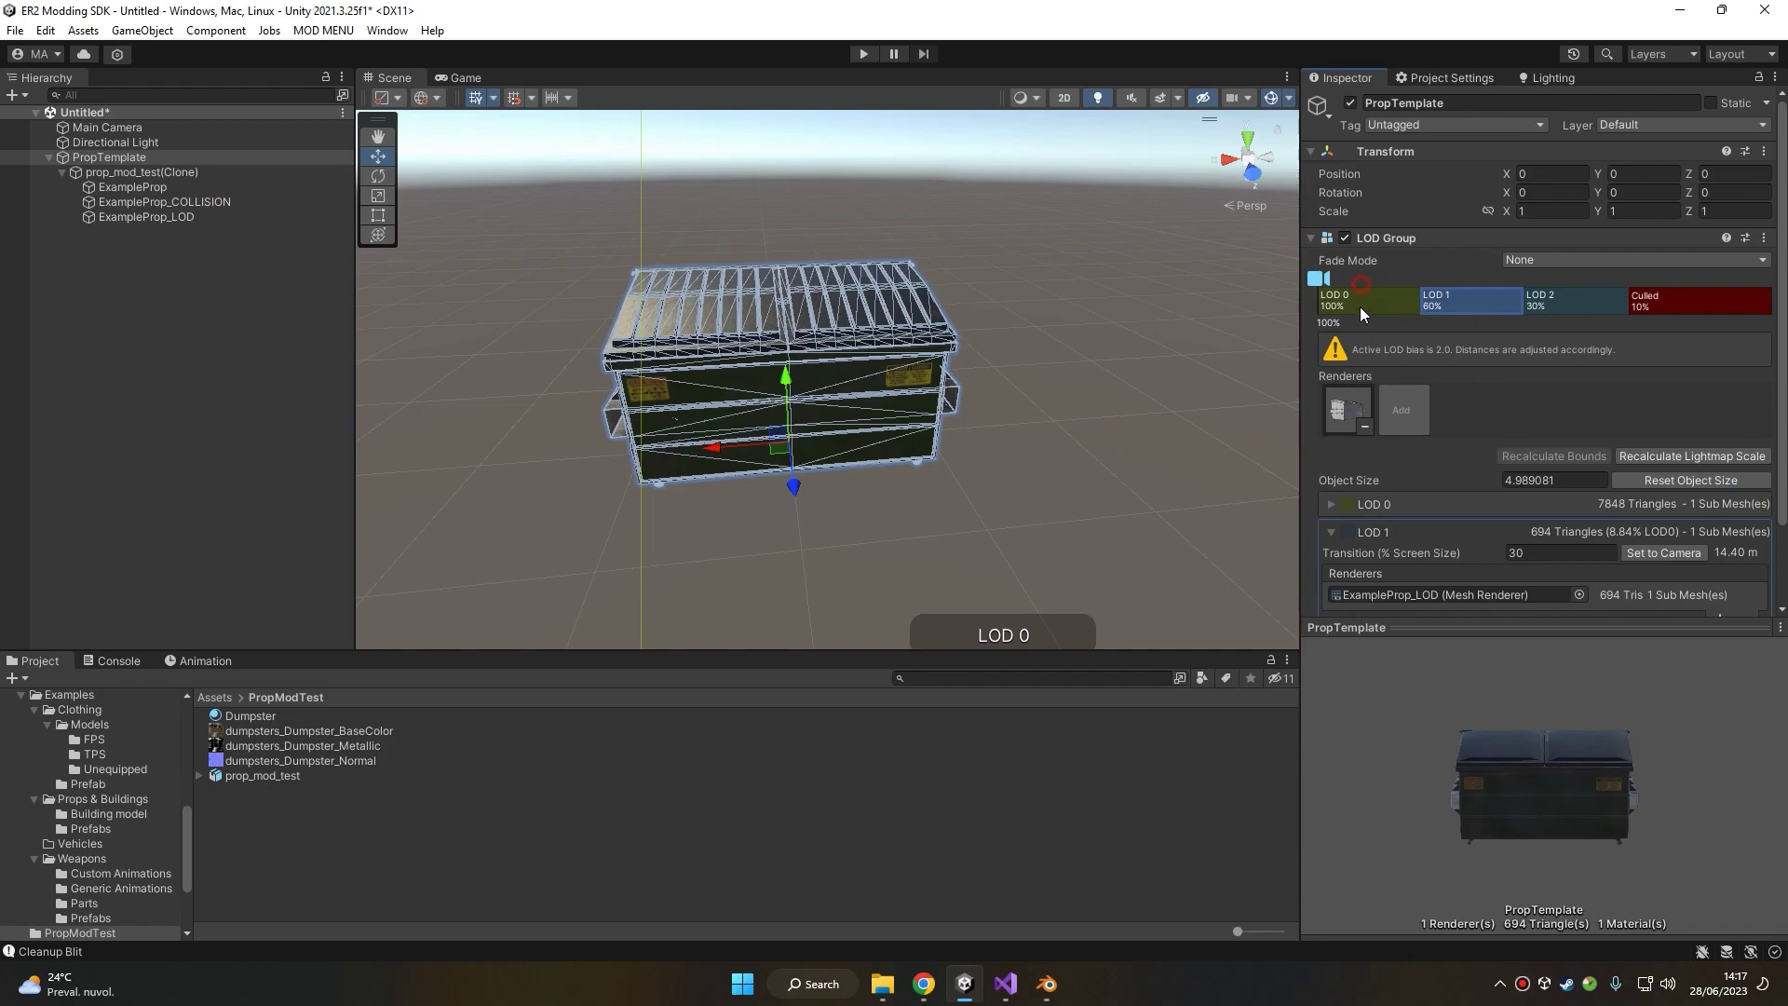
{"action": "left_click", "coordinate": [1358, 311]}
{"action": "left_click", "coordinate": [1349, 419]}
{"action": "left_click", "coordinate": [1432, 311]}
{"action": "left_click", "coordinate": [1353, 396]}
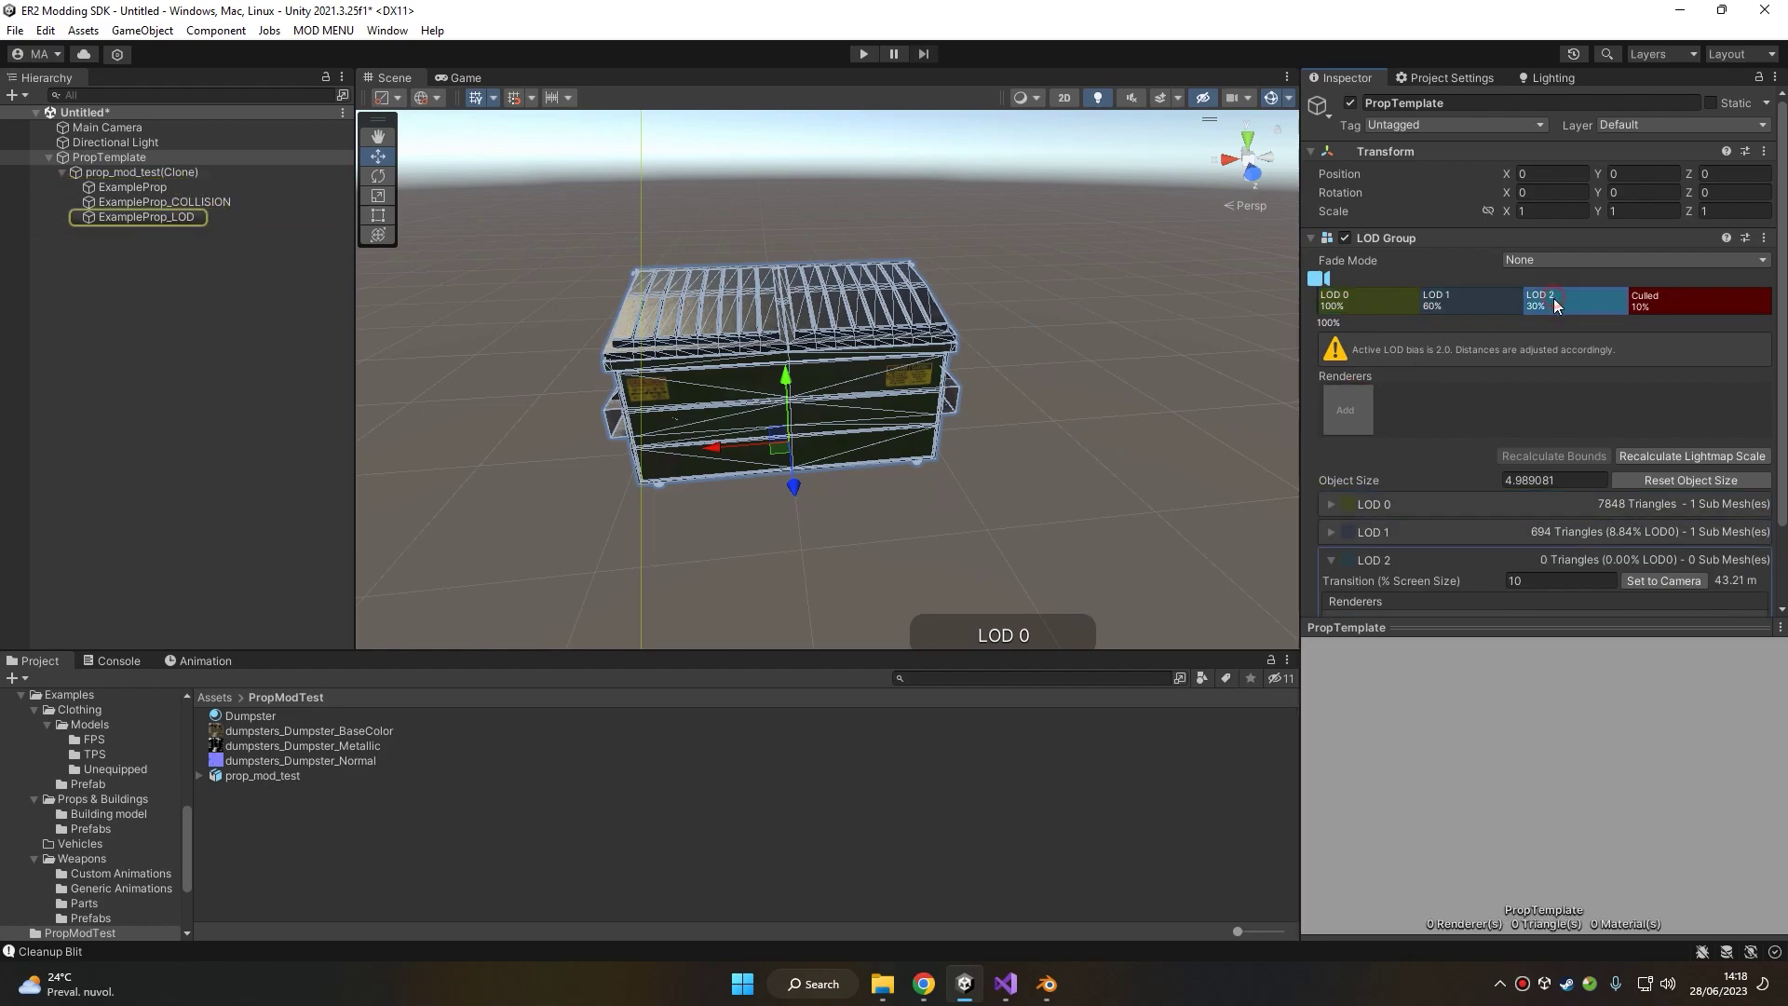
- Delete LOD 2 from the LOD Group, and set the LOD 1 threshold to 58% and culling to 3%
{"action": "right_click", "coordinate": [1553, 300]}
{"action": "left_click", "coordinate": [1607, 338]}
{"action": "left_click_drag", "start_coordinate": [1530, 301], "coordinate": [1711, 301]}
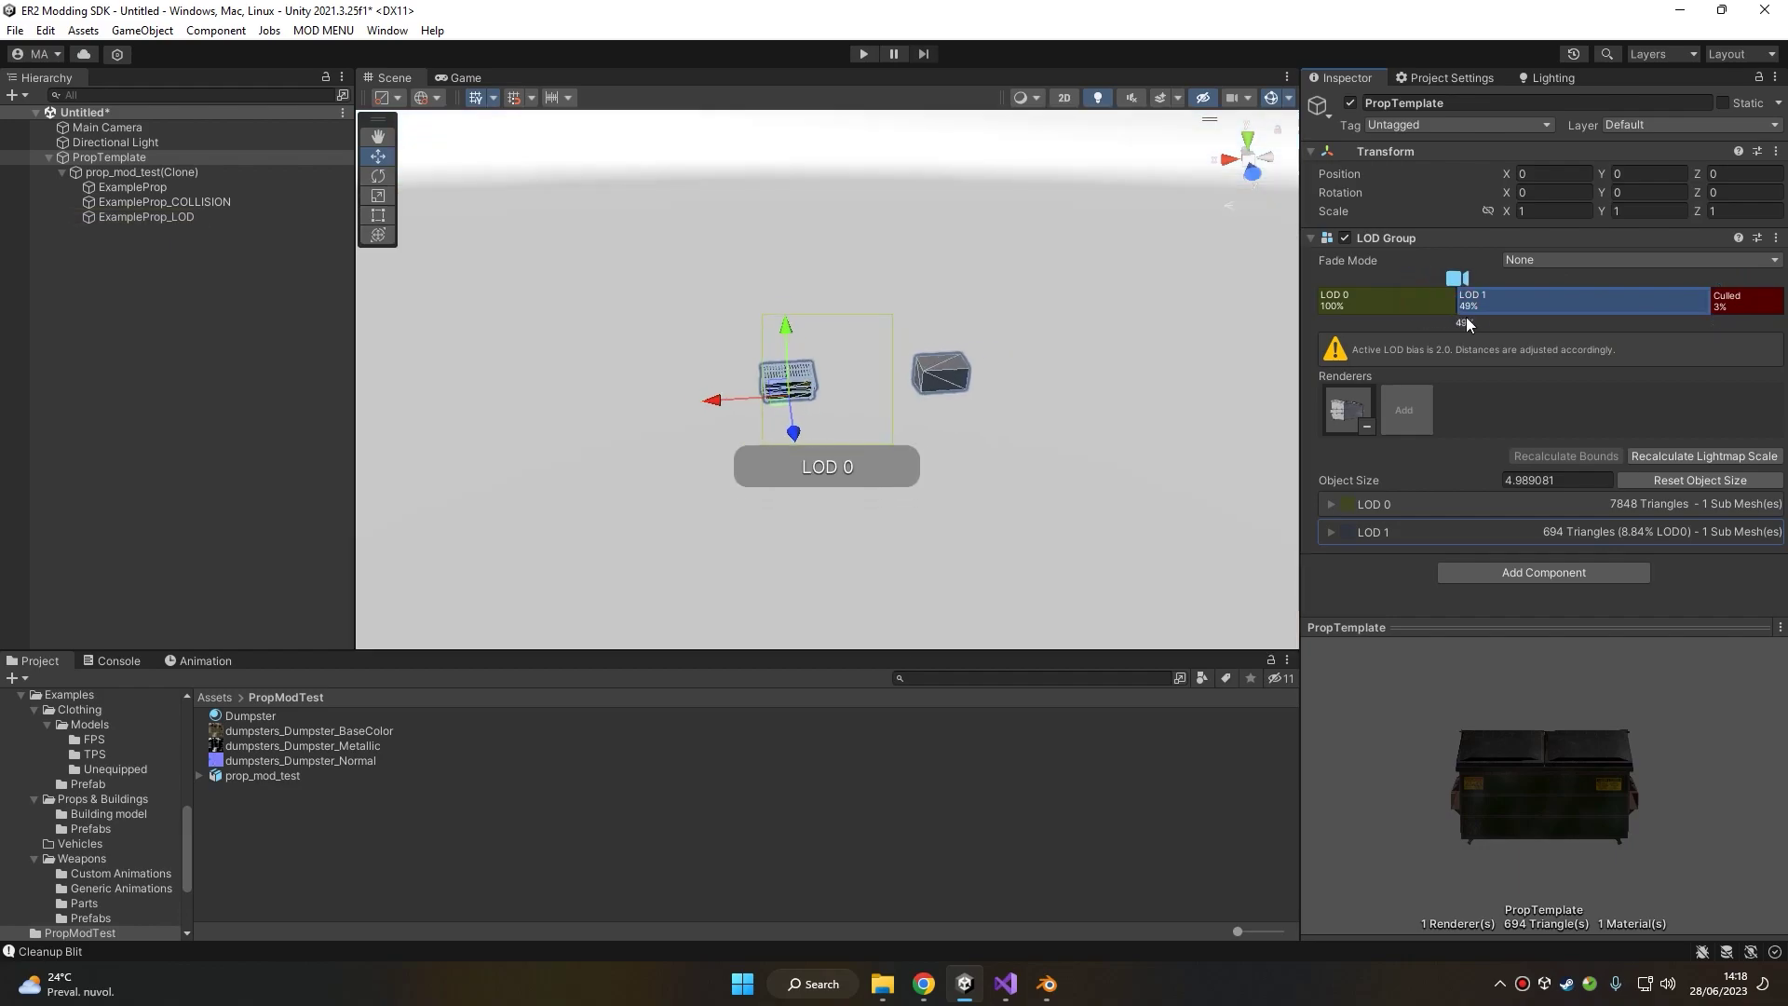
{"action": "left_click_drag", "start_coordinate": [1468, 323], "coordinate": [1428, 323]}
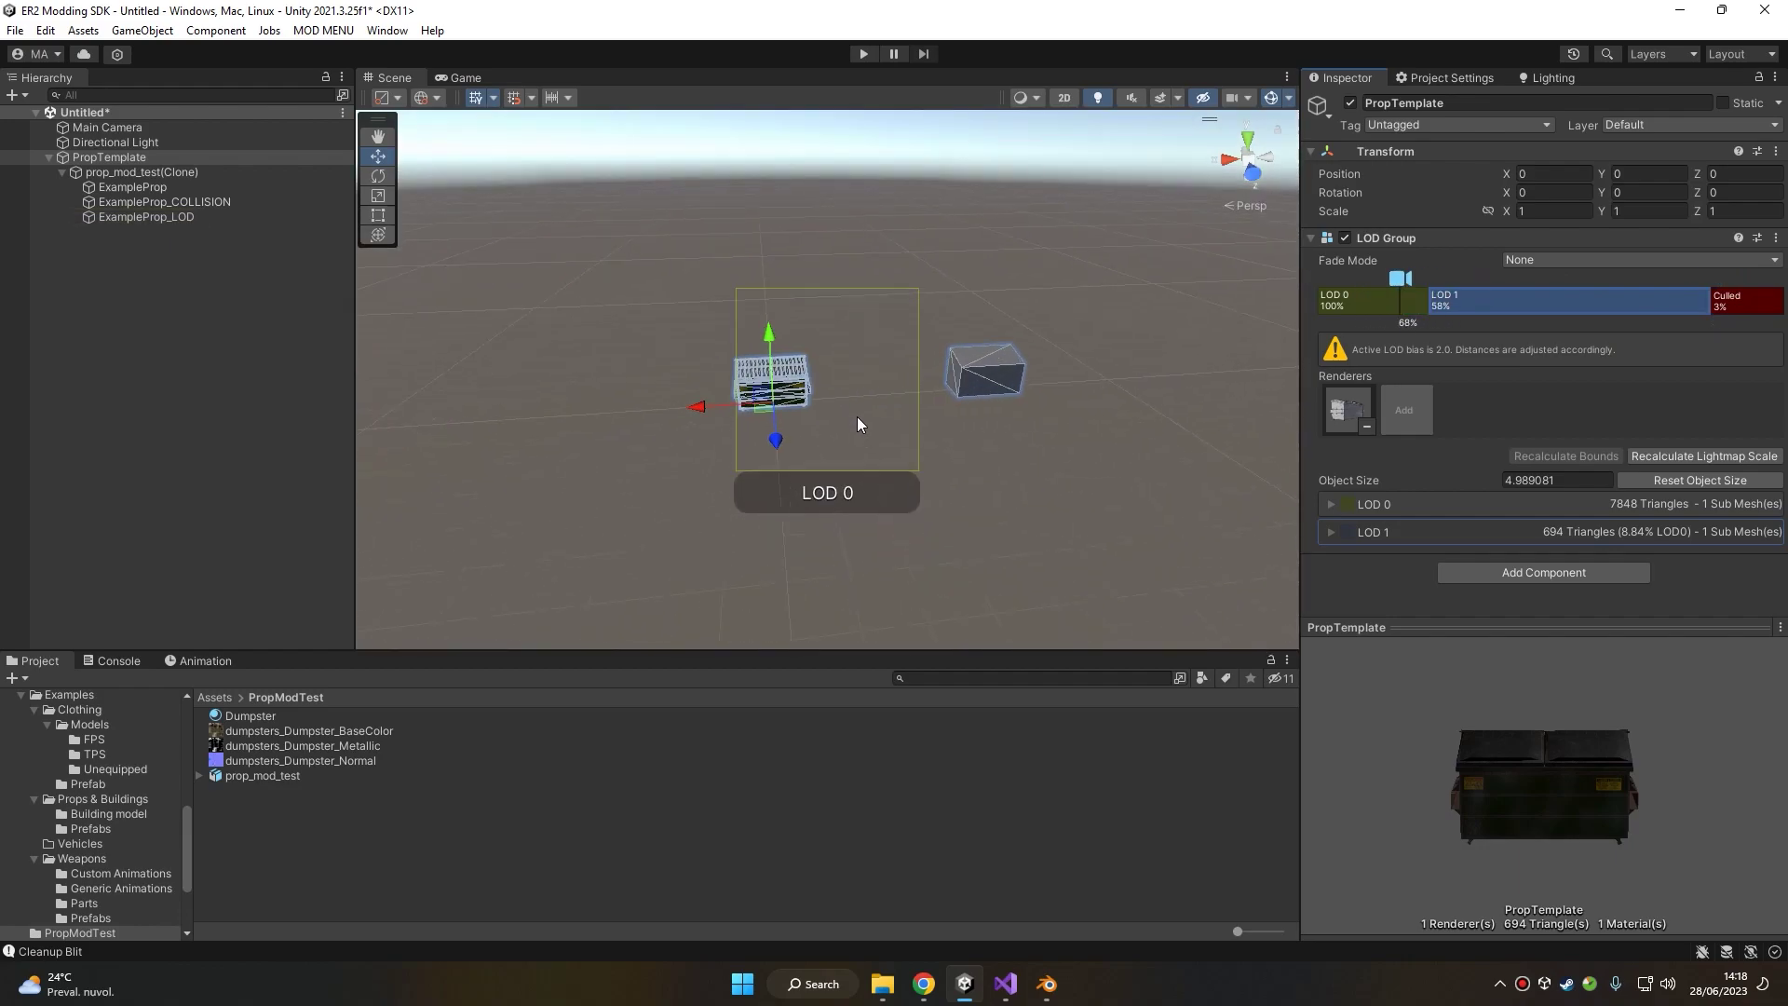
- Align ExampleProp_LOD with the main dumpster by resetting its X position
{"action": "left_click", "coordinate": [132, 187]}
{"action": "double_click", "coordinate": [164, 201]}
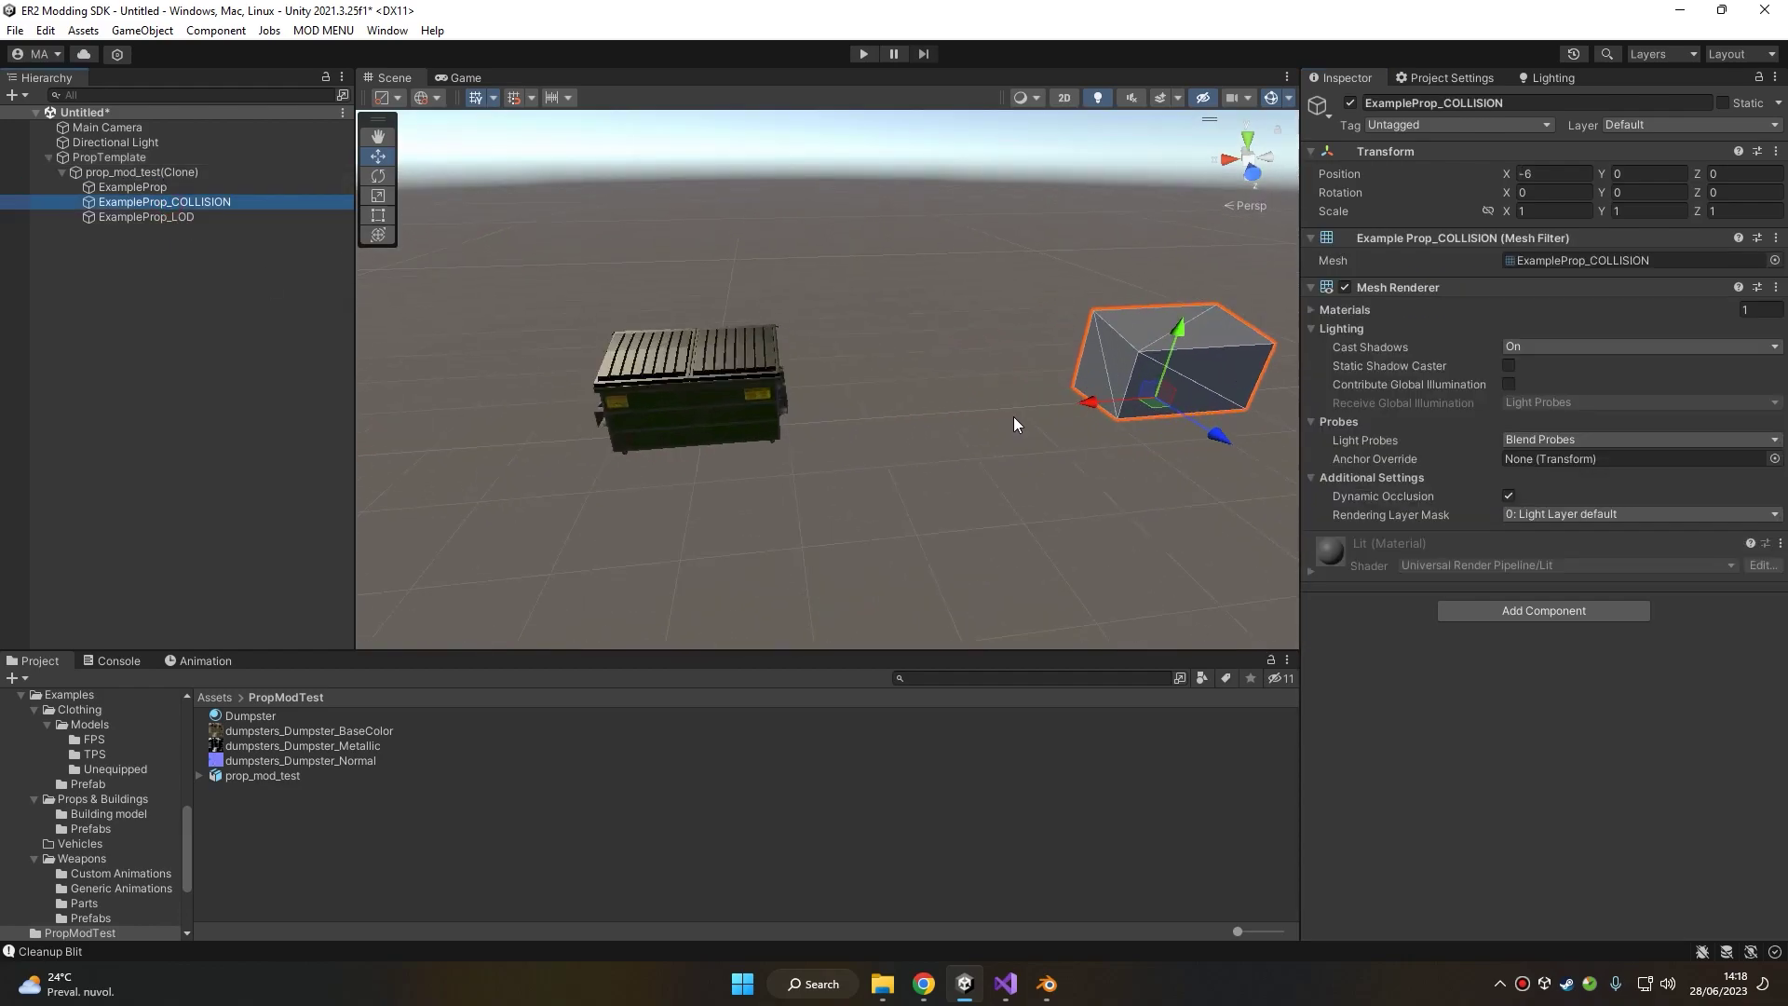
{"action": "double_click", "coordinate": [146, 216]}
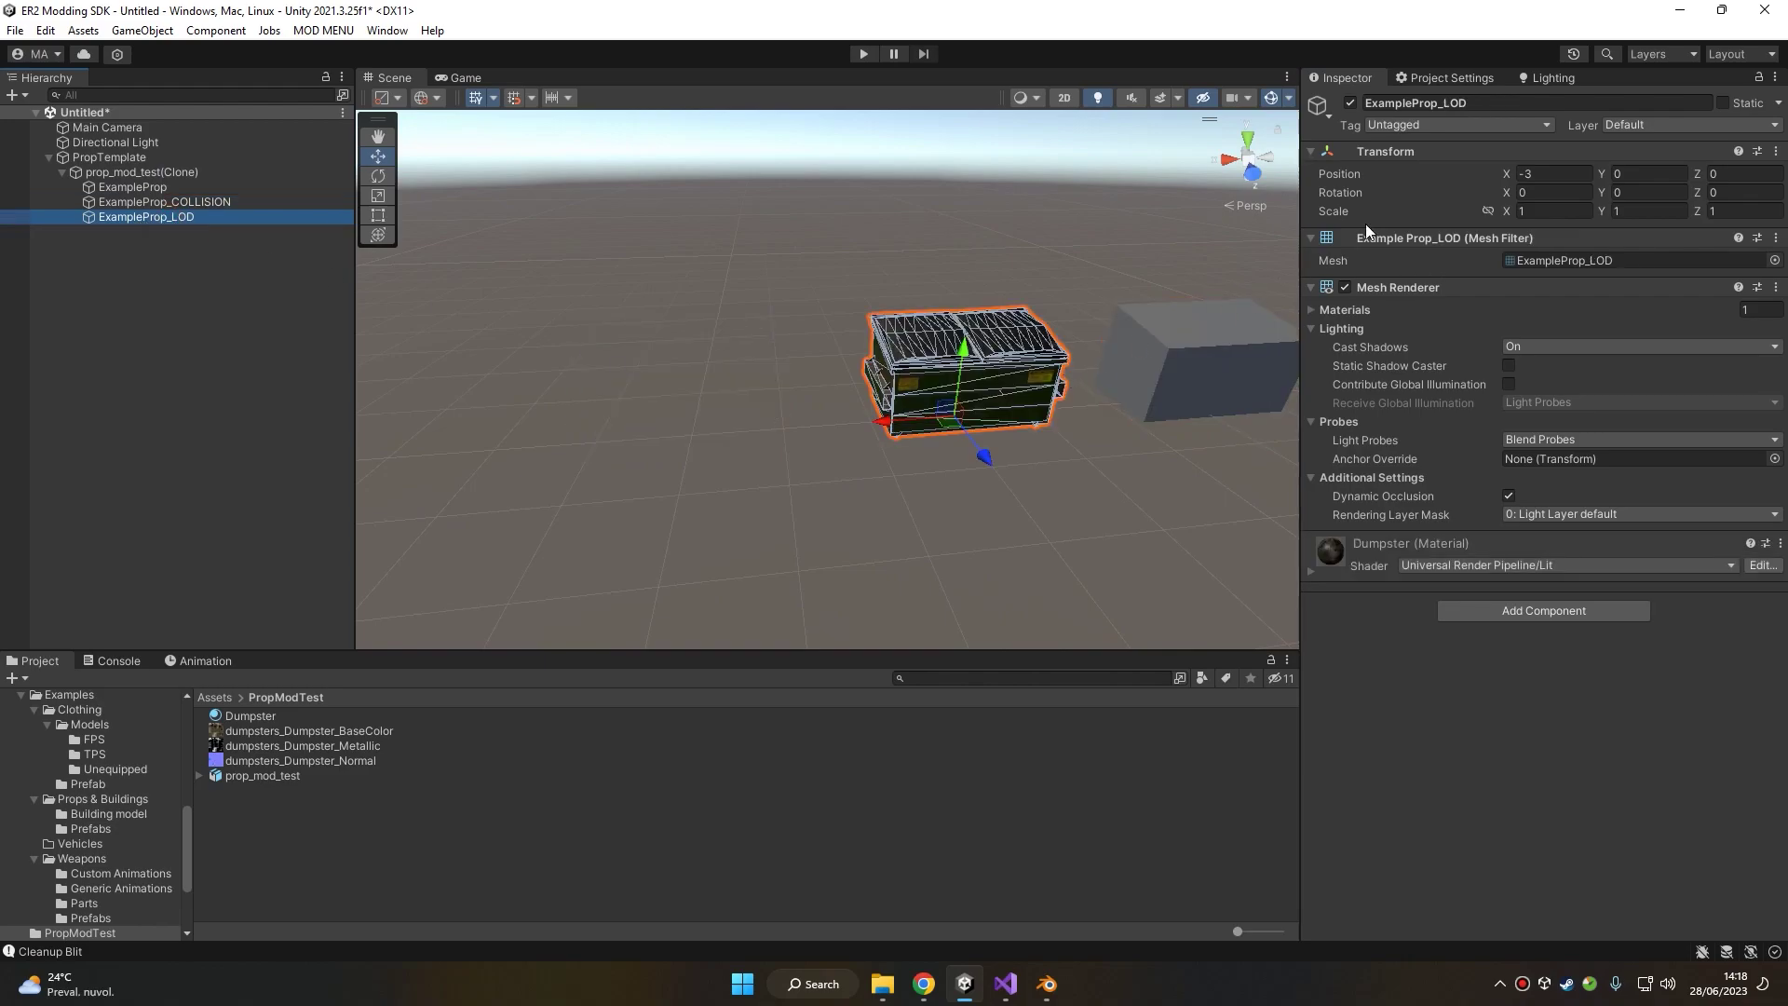
{"action": "left_click", "coordinate": [1548, 173]}
{"action": "key", "text": "BackSpace"}
- Compare how the ExampleProp and ExampleProp_LOD meshes overlap in the scene
{"action": "left_click", "coordinate": [169, 187]}
{"action": "left_click", "coordinate": [173, 225]}
{"action": "left_click", "coordinate": [168, 188]}
{"action": "left_click", "coordinate": [170, 216]}
{"action": "left_click", "coordinate": [170, 189]}
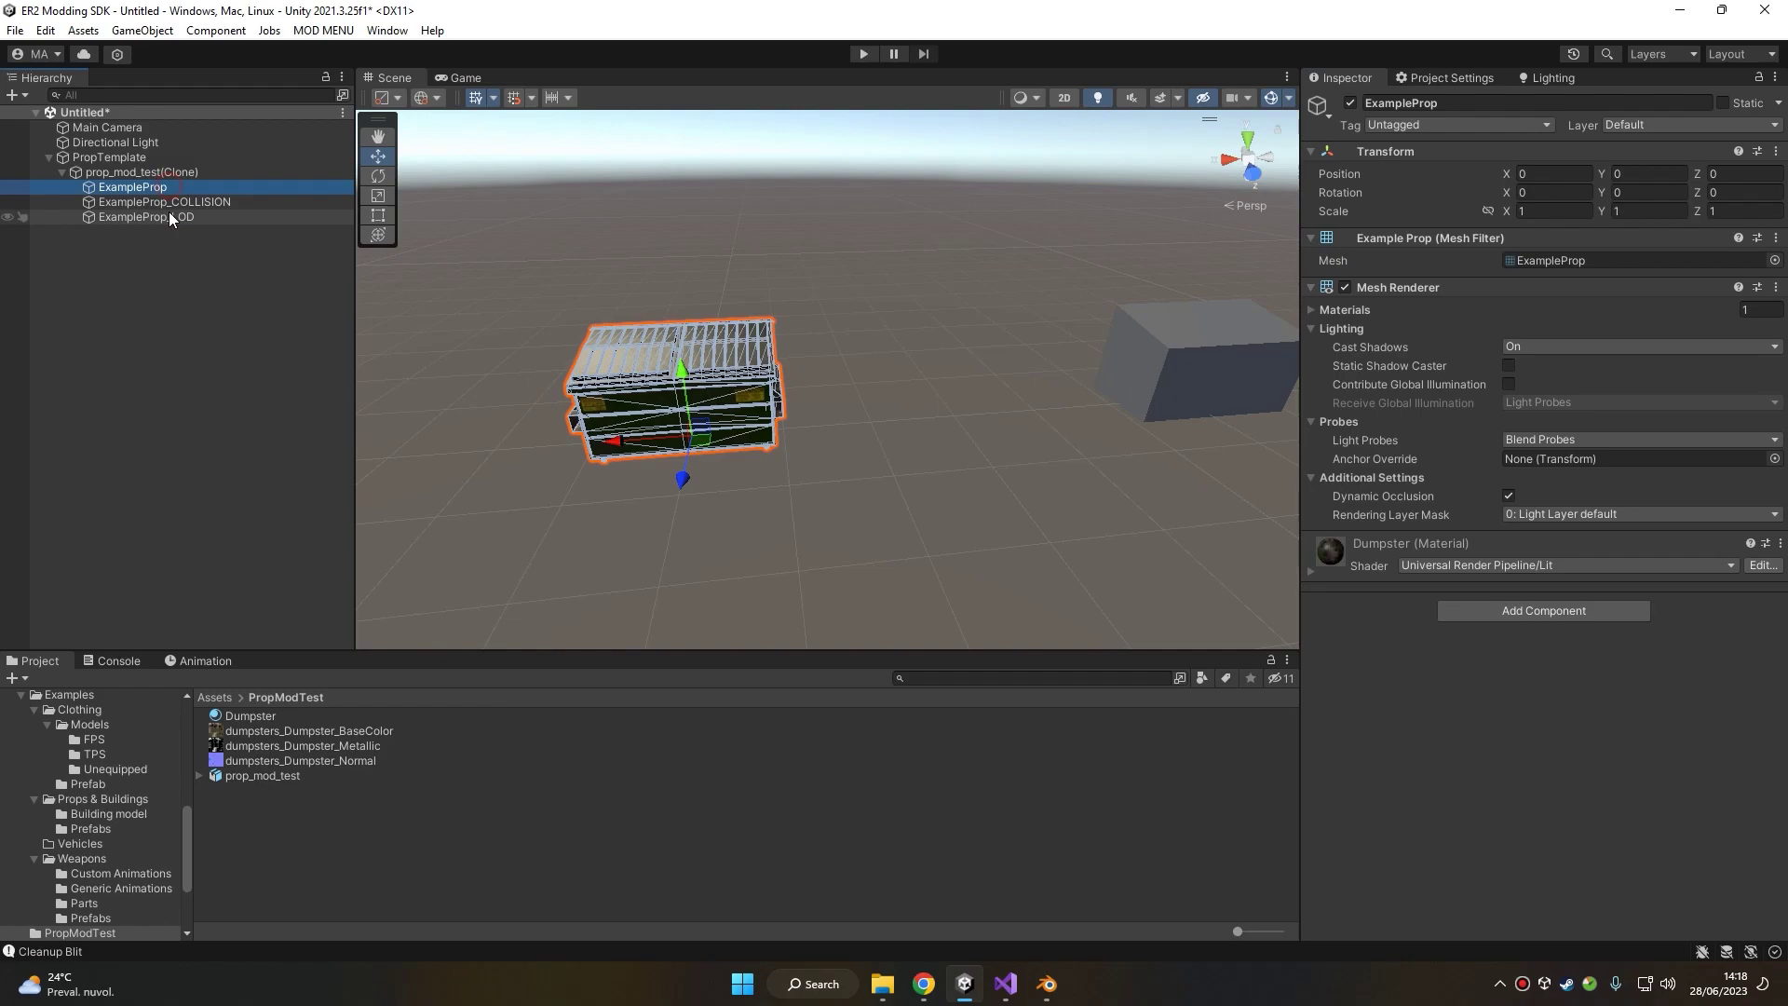
{"action": "left_click", "coordinate": [170, 214]}
{"action": "left_click", "coordinate": [171, 189]}
- Move ExampleProp_COLLISION onto the dumpster at X position 0
{"action": "left_click", "coordinate": [181, 203]}
{"action": "left_click_drag", "start_coordinate": [1121, 403], "coordinate": [689, 419]}
{"action": "key", "text": "f"}
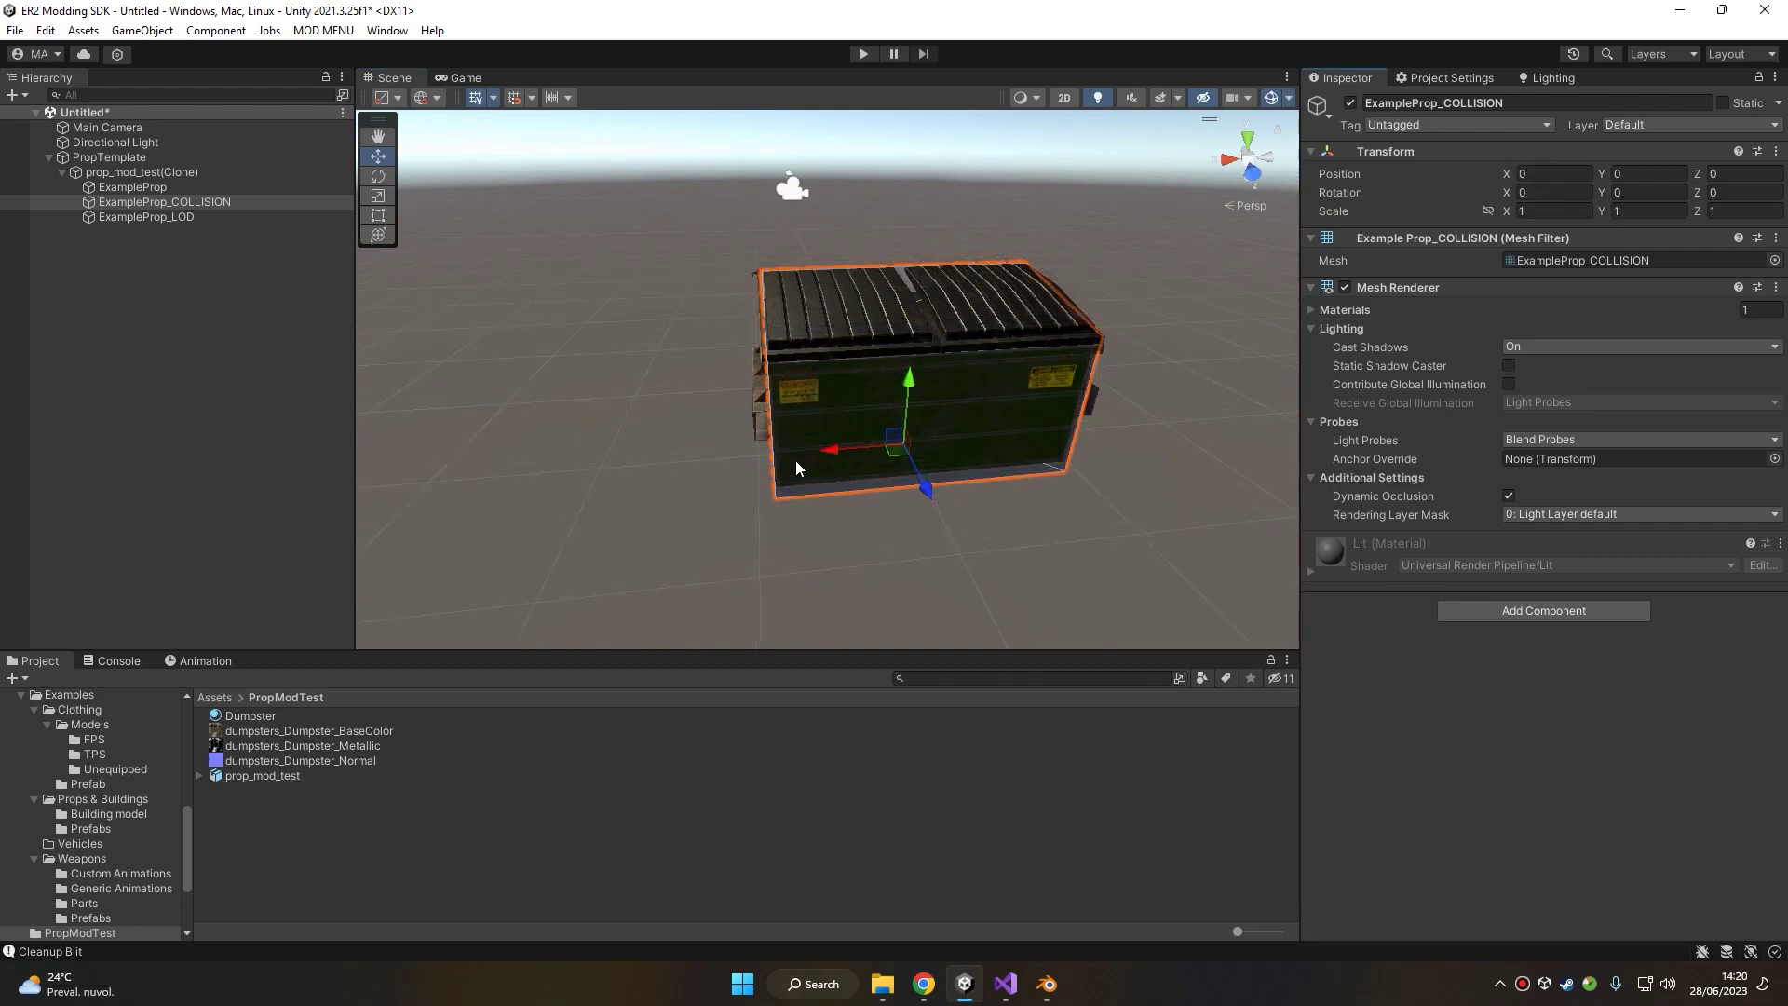
- Move ExampleProp_COLLISION beside the dumpster to X position 2.5 and check it against the other two meshes
{"action": "left_click_drag", "start_coordinate": [796, 460], "coordinate": [434, 478]}
{"action": "left_click", "coordinate": [180, 188]}
{"action": "left_click", "coordinate": [193, 218]}
{"action": "left_click", "coordinate": [180, 190]}
{"action": "left_click", "coordinate": [187, 217]}
{"action": "left_click", "coordinate": [182, 202]}
{"action": "key", "text": "f"}
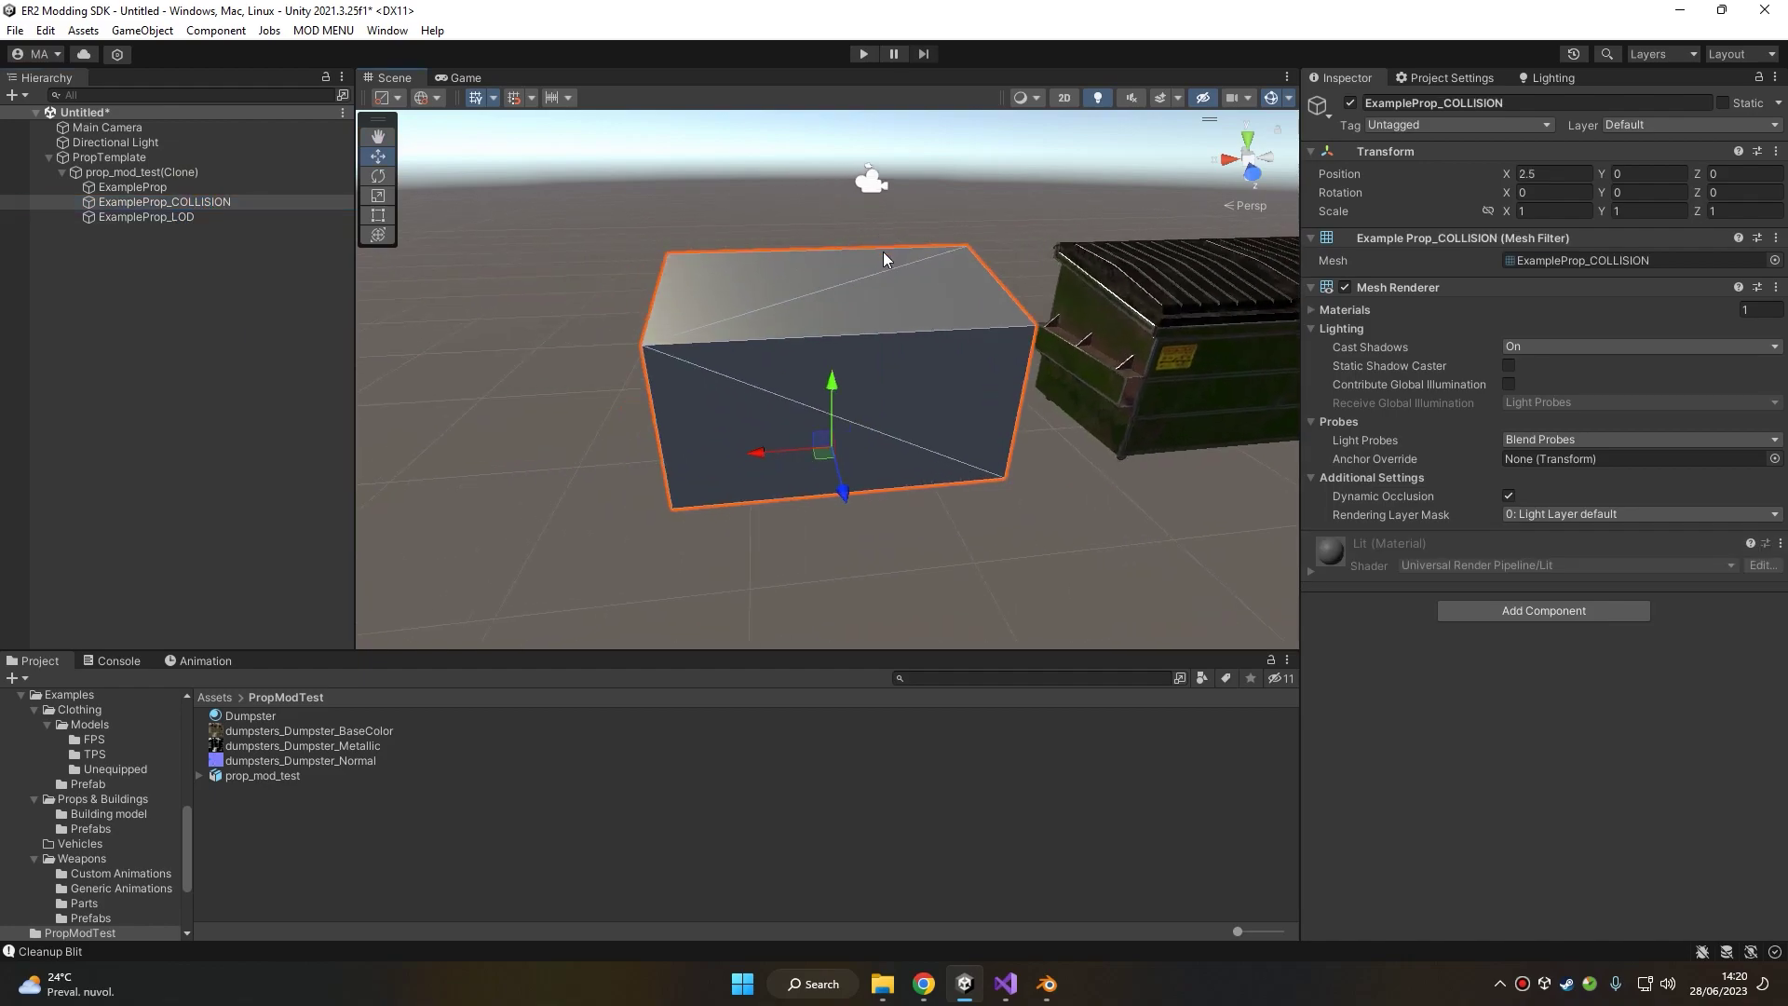
- Convert the ExampleProp_COLLISION mesh into a collision and inspect the resulting collider
{"action": "middle_click_drag", "start_coordinate": [891, 306], "coordinate": [979, 316]}
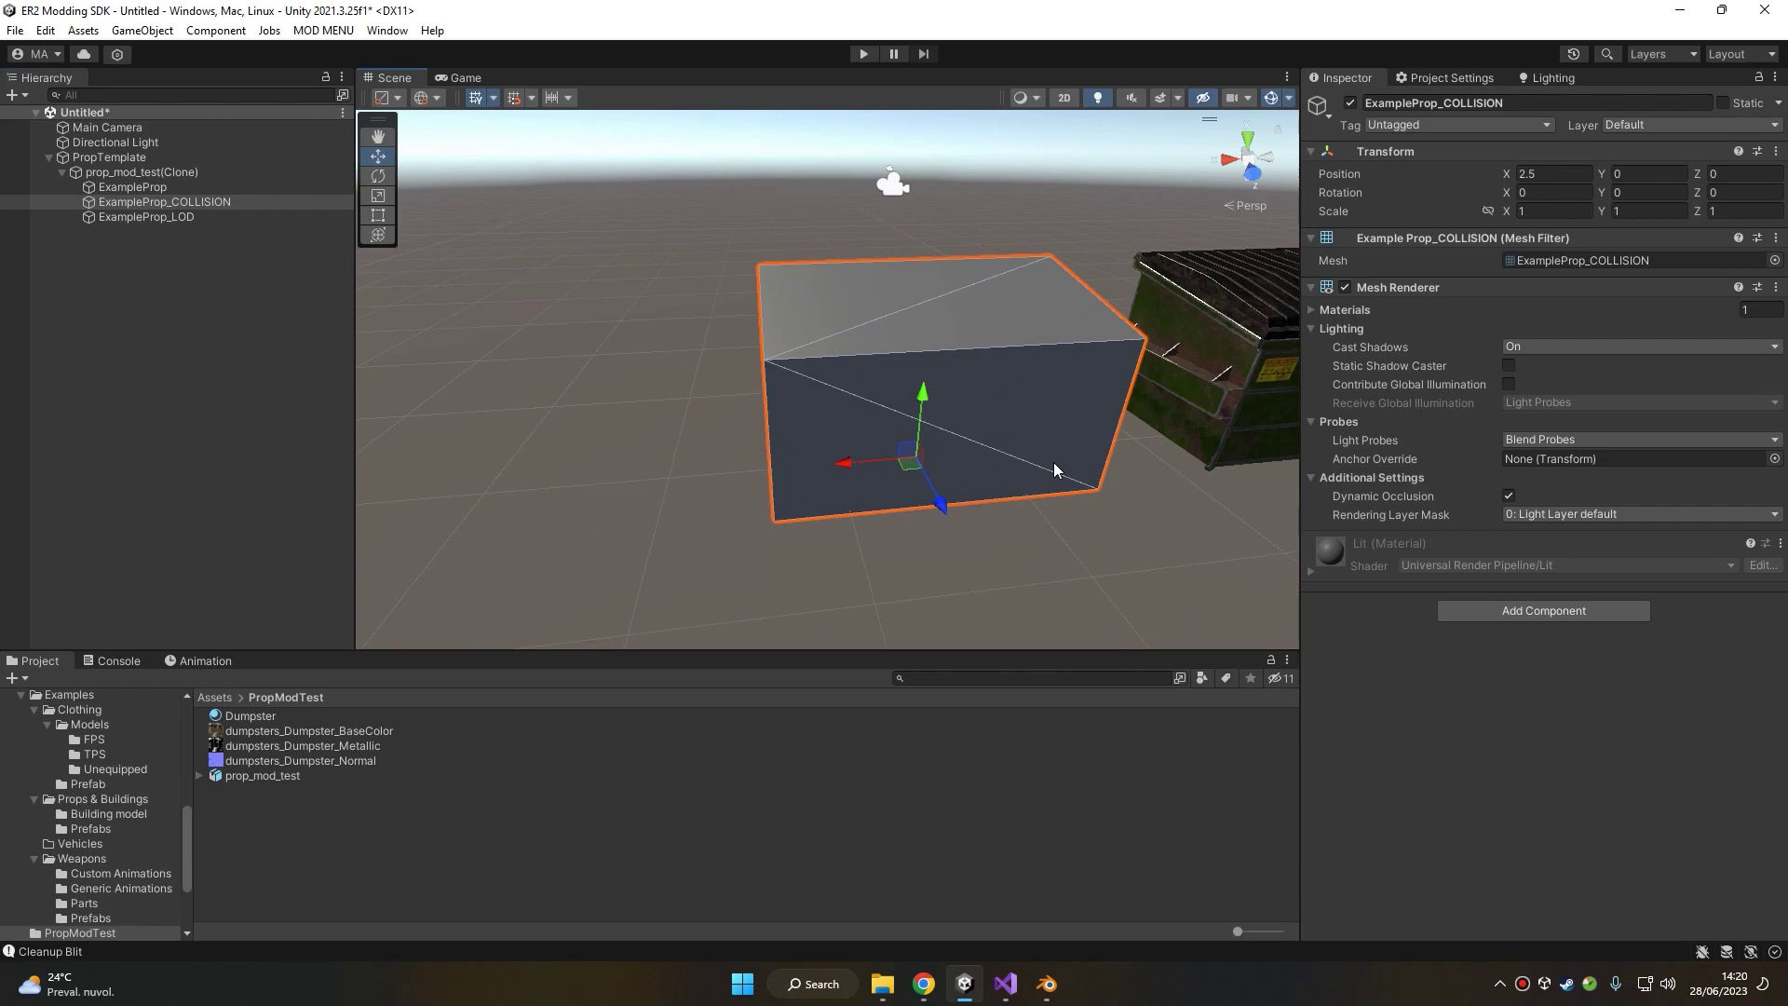
{"action": "middle_click_drag", "start_coordinate": [785, 375], "coordinate": [825, 376]}
{"action": "right_click_drag", "start_coordinate": [843, 372], "coordinate": [881, 361]}
{"action": "middle_click_drag", "start_coordinate": [881, 361], "coordinate": [910, 365]}
{"action": "right_click", "coordinate": [160, 202]}
{"action": "mouse_move", "coordinate": [317, 434]}
{"action": "mouse_move", "coordinate": [505, 515]}
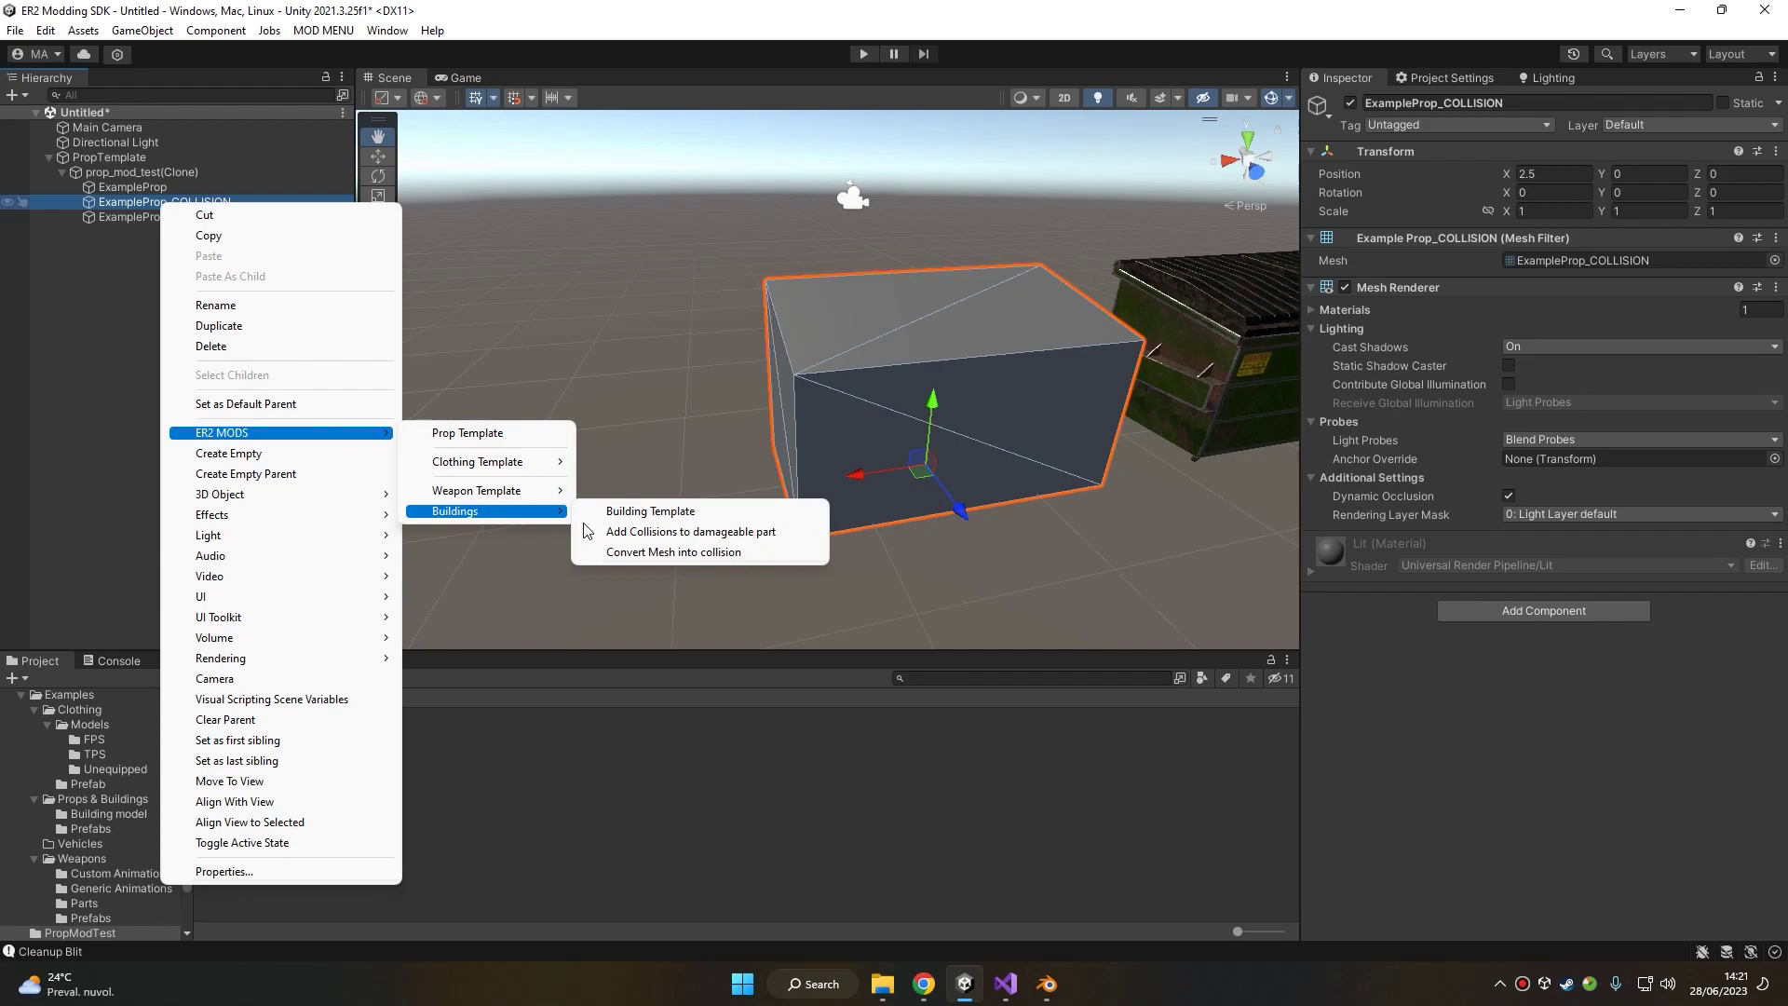
{"action": "left_click", "coordinate": [651, 551]}
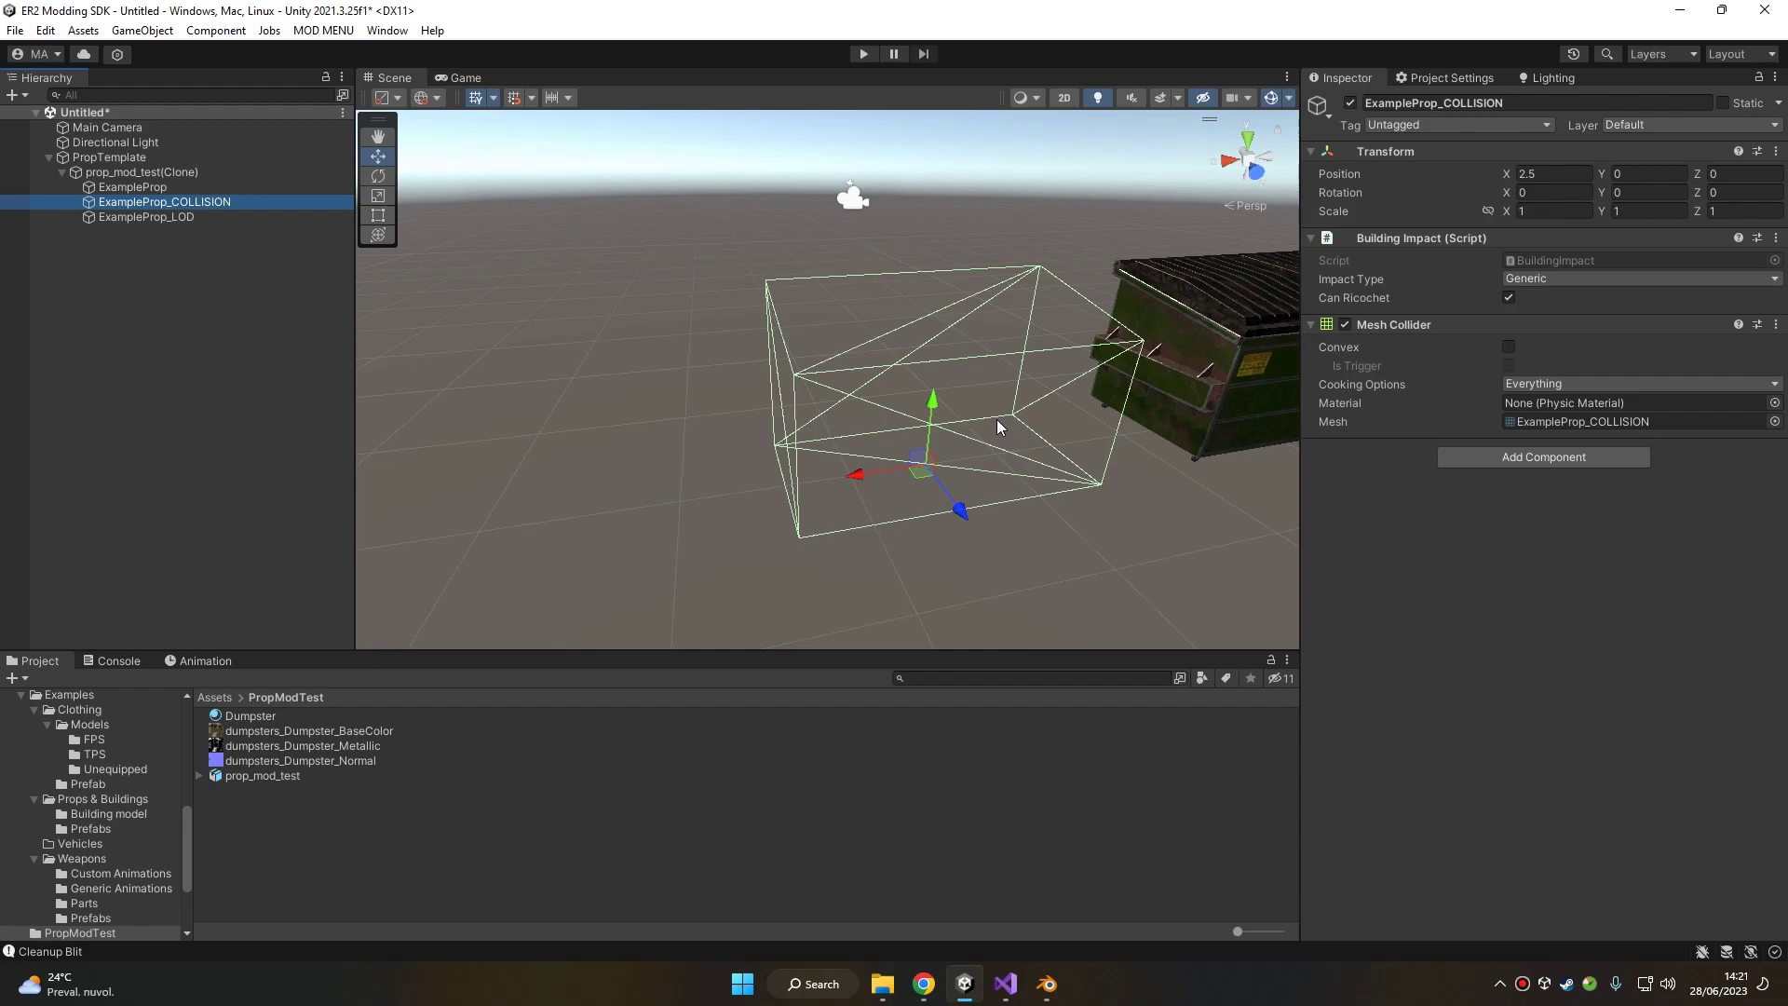
{"action": "right_click_drag", "start_coordinate": [997, 419], "coordinate": [1024, 411]}
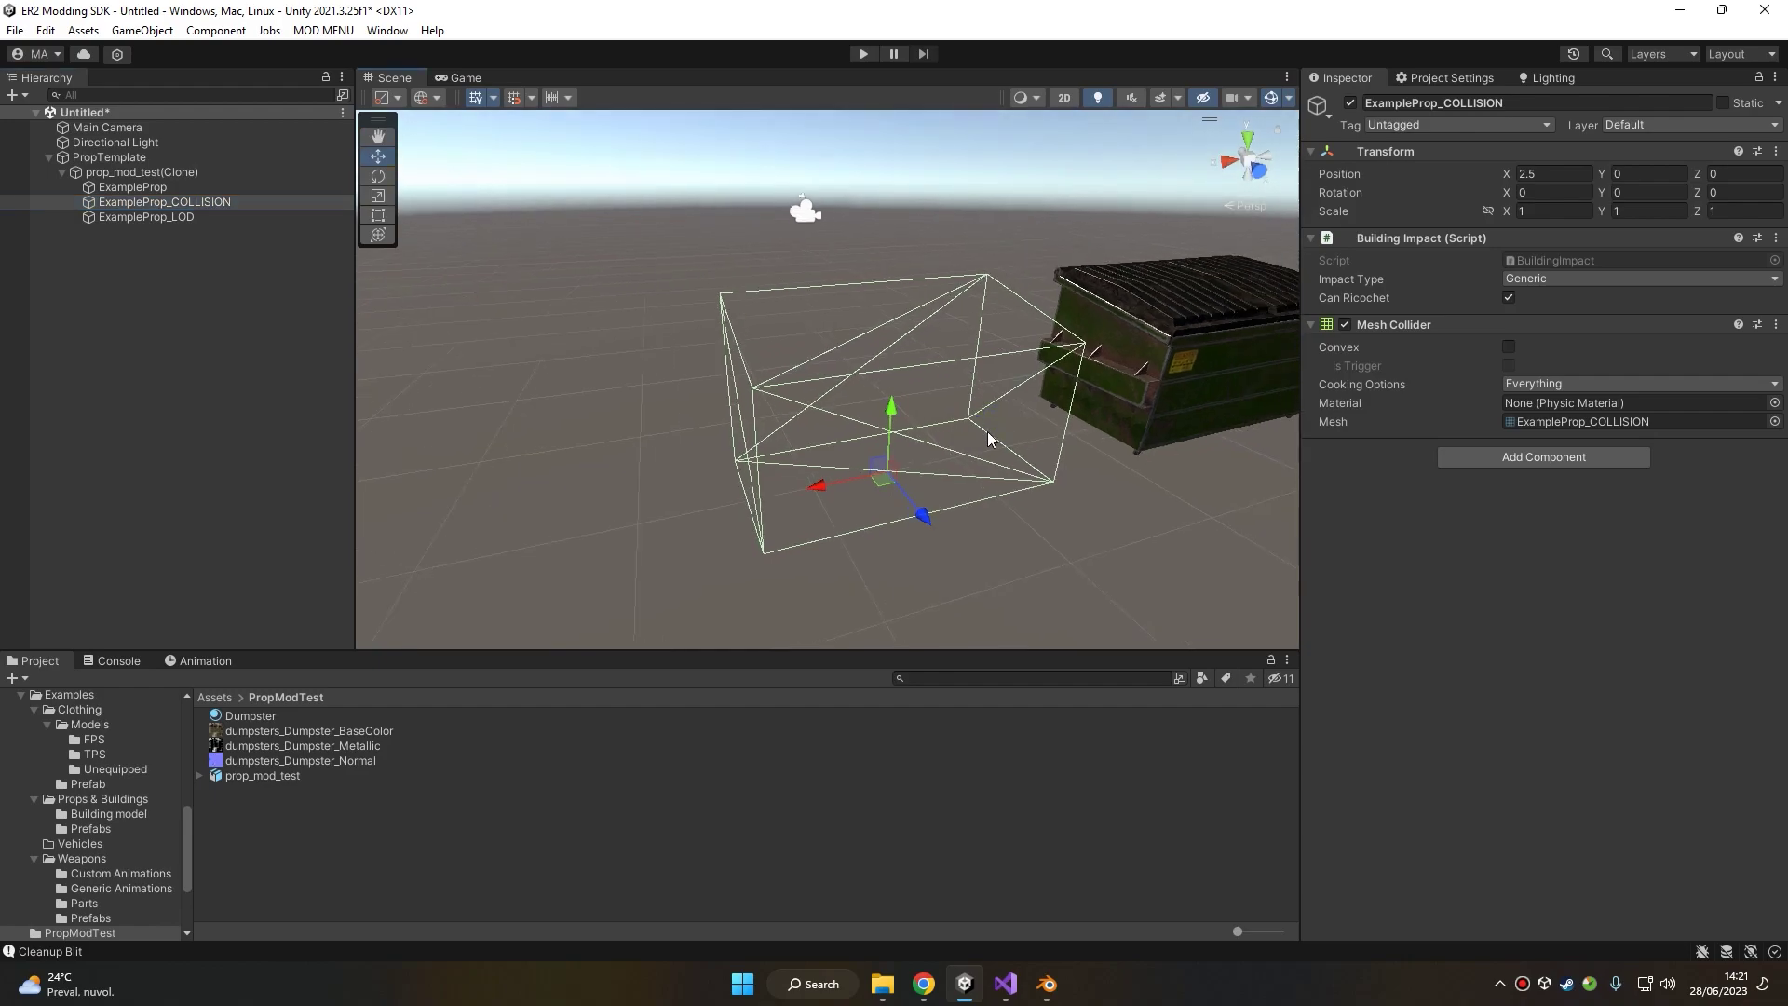
- Set the impact type of ExampleProp_COLLISION to Metal
{"action": "left_click", "coordinate": [1555, 279]}
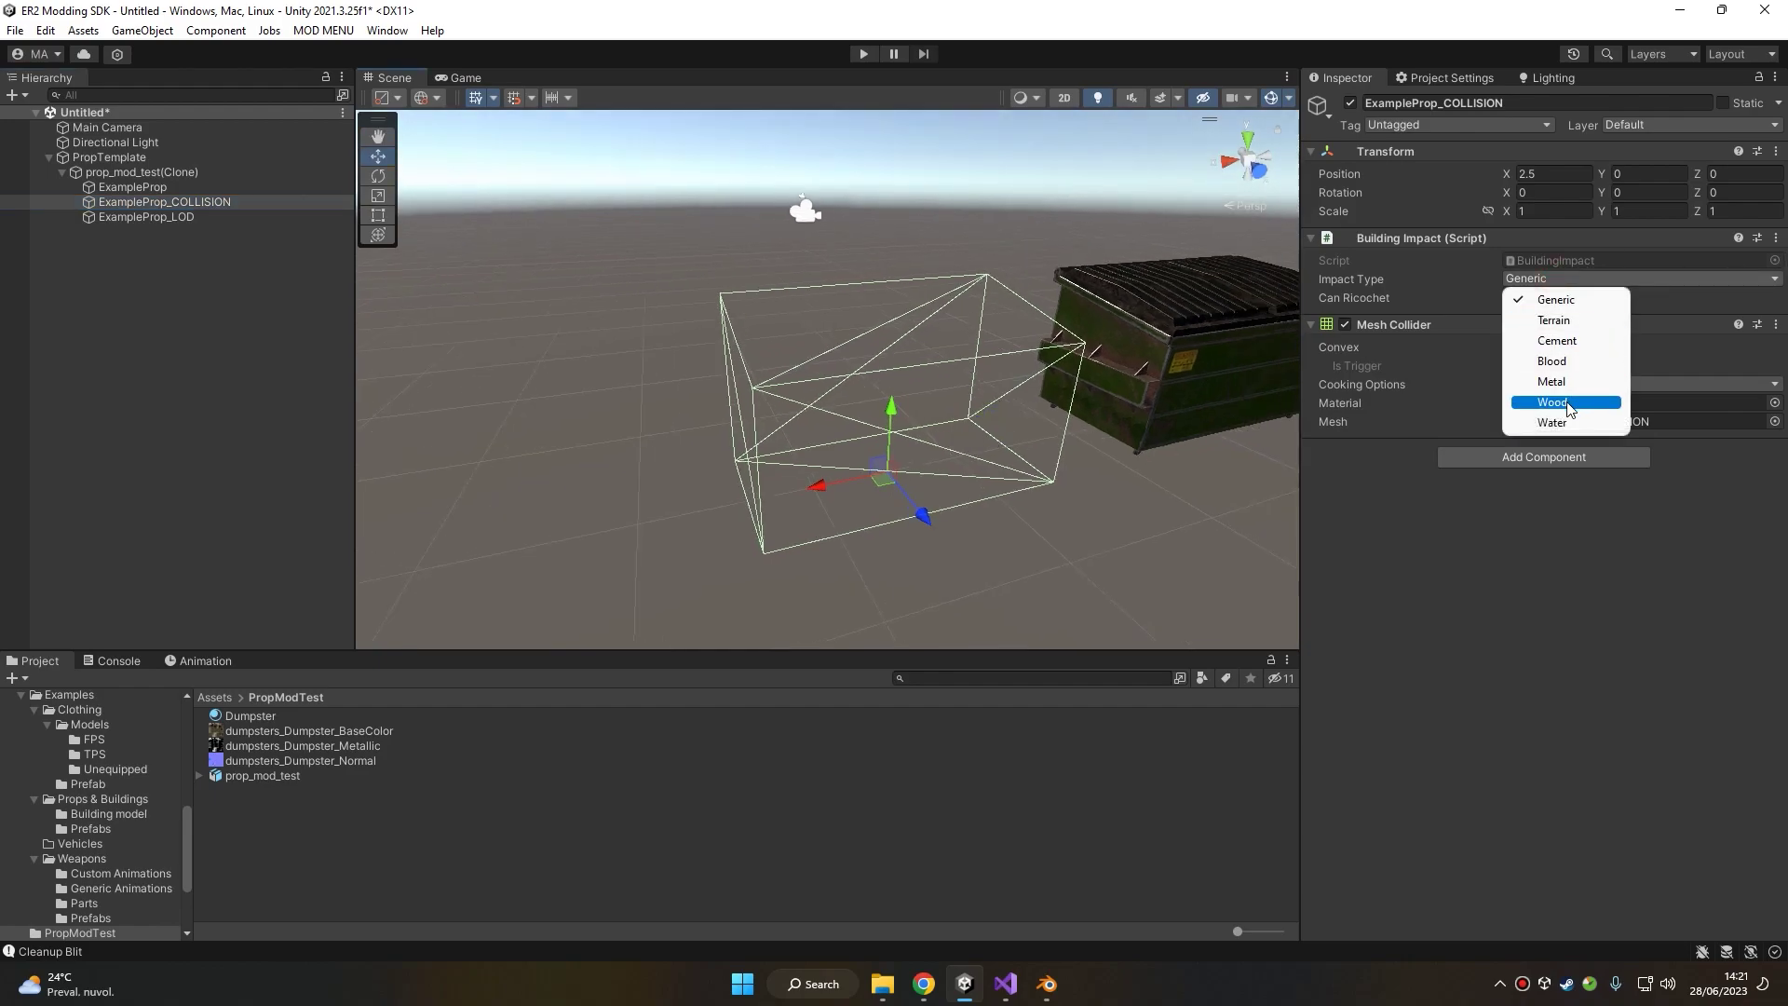
{"action": "left_click", "coordinate": [1557, 382]}
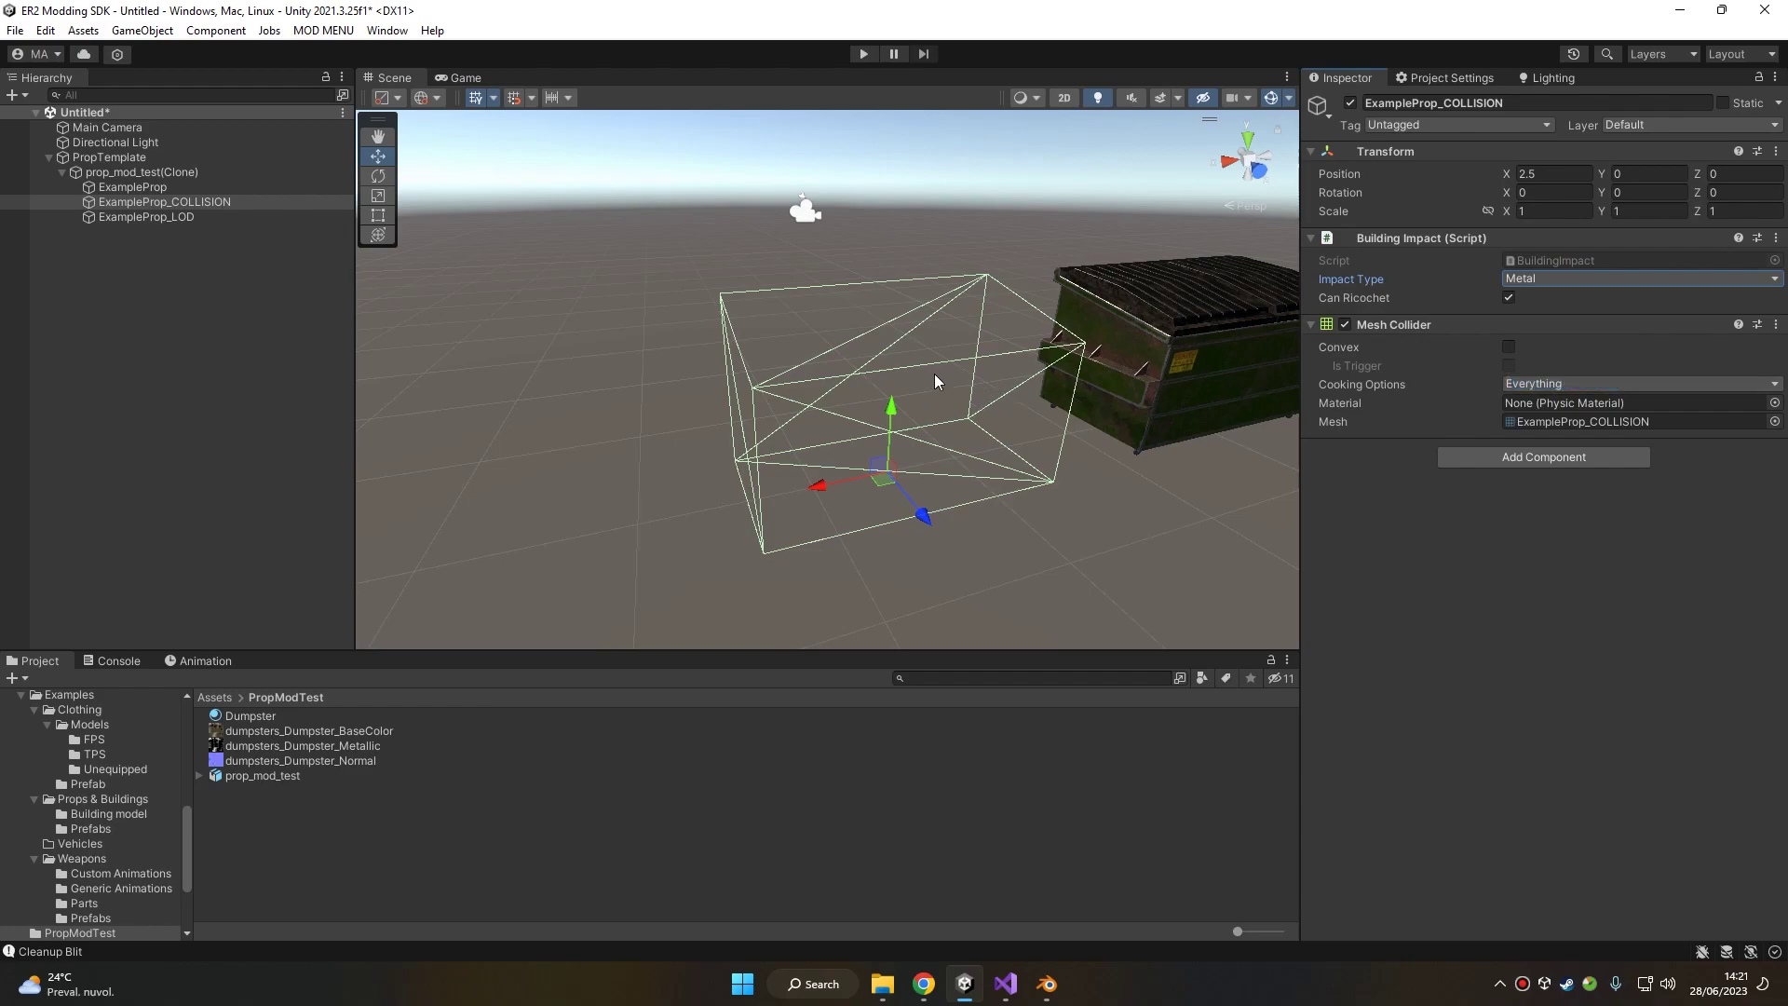
{"action": "middle_click_drag", "start_coordinate": [1031, 368], "coordinate": [876, 383]}
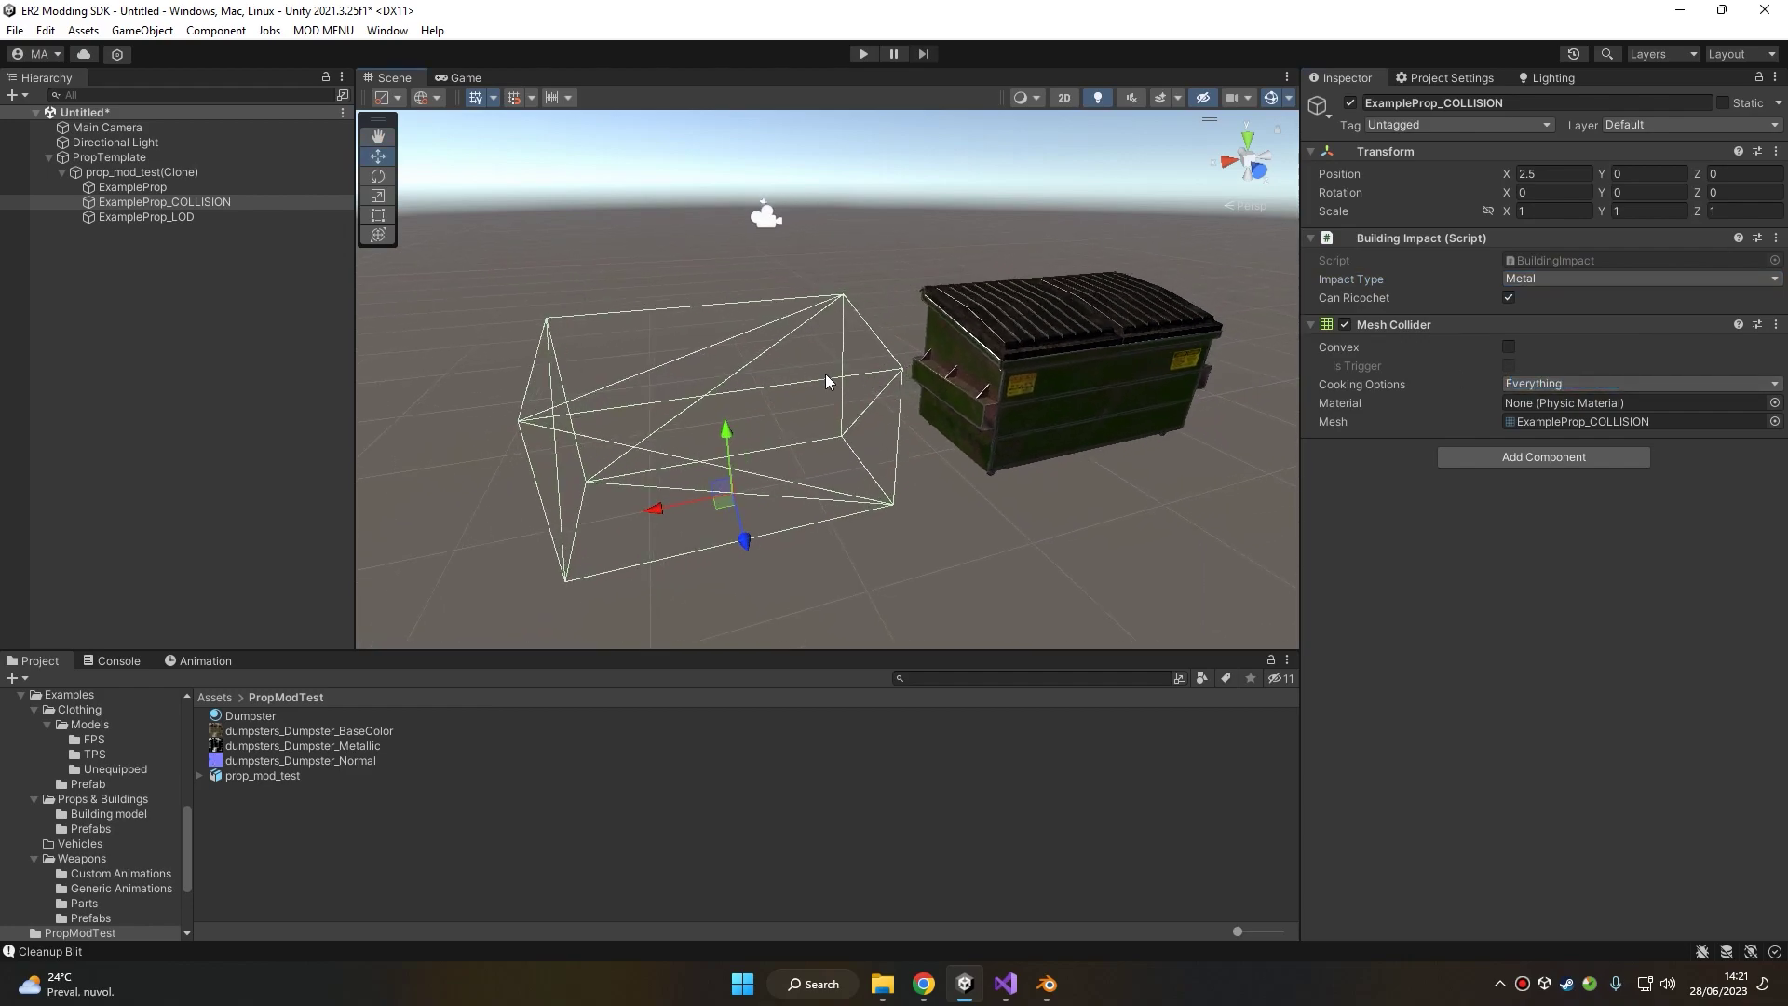
- Move ExampleProp_COLLISION back onto the dumpster at X position 0 and check how it fits
{"action": "right_click_drag", "start_coordinate": [964, 350], "coordinate": [922, 358]}
{"action": "middle_click_drag", "start_coordinate": [922, 358], "coordinate": [806, 383]}
{"action": "left_click_drag", "start_coordinate": [614, 496], "coordinate": [977, 477]}
{"action": "key", "text": "f"}
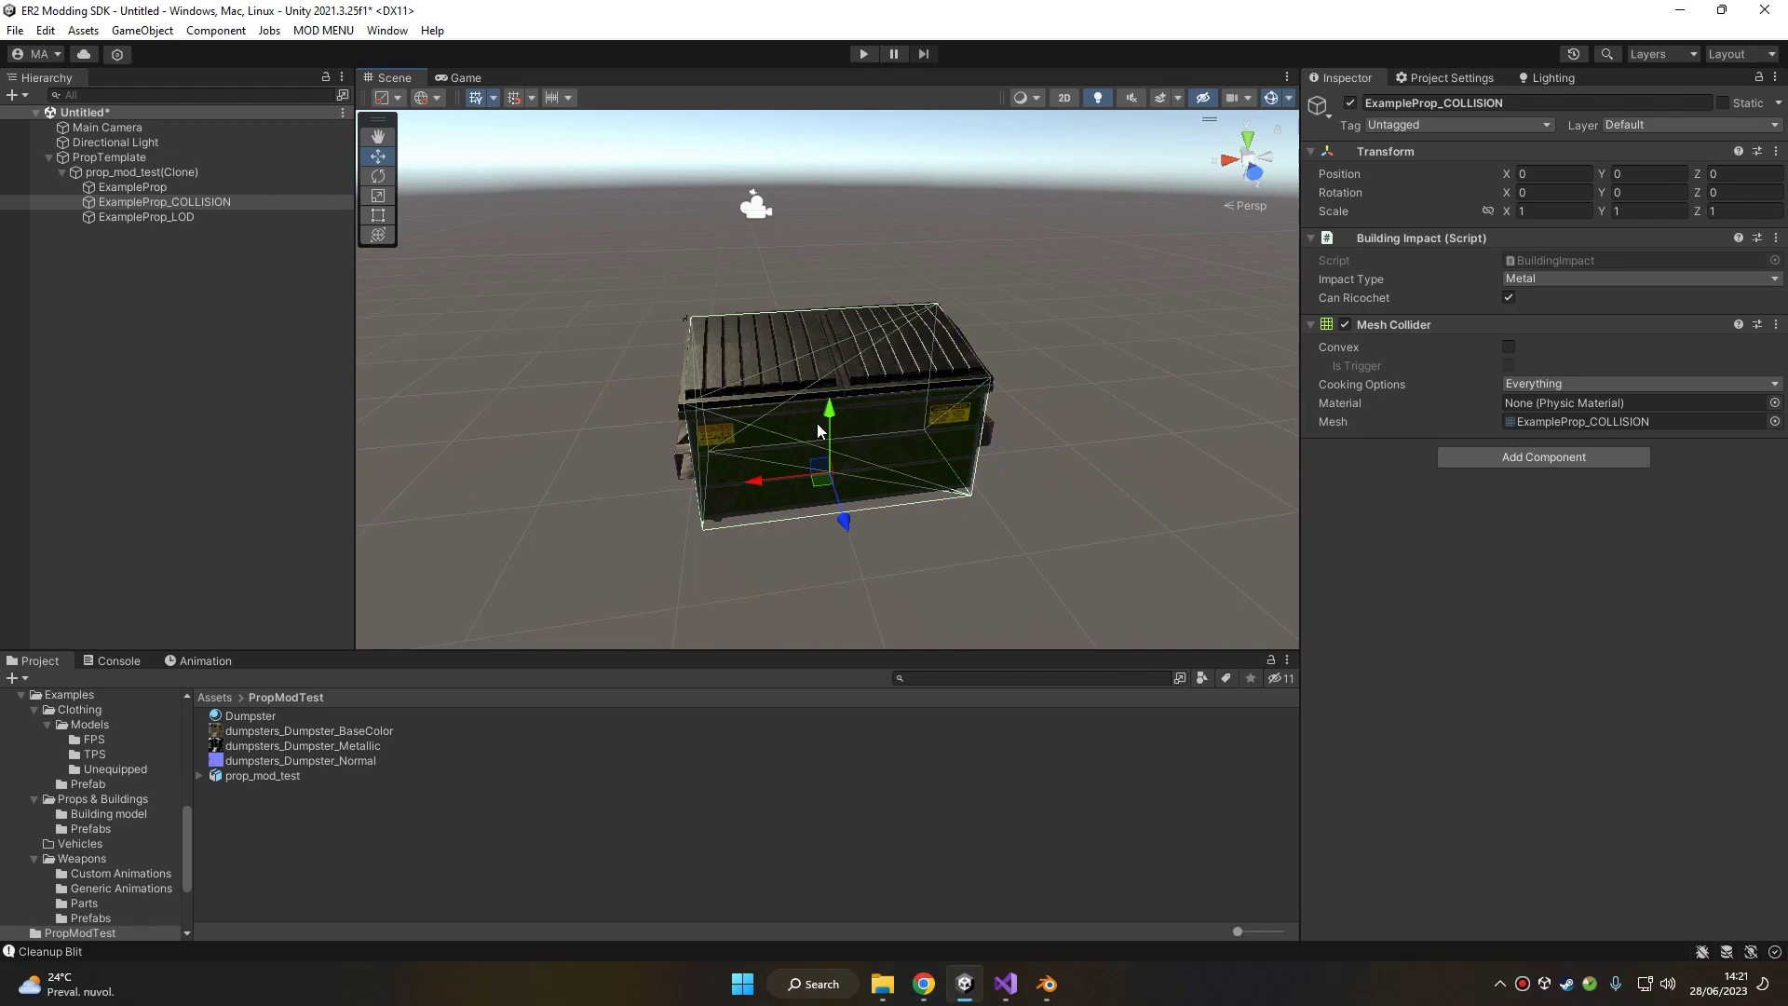
{"action": "middle_click_drag", "start_coordinate": [851, 367], "coordinate": [913, 333]}
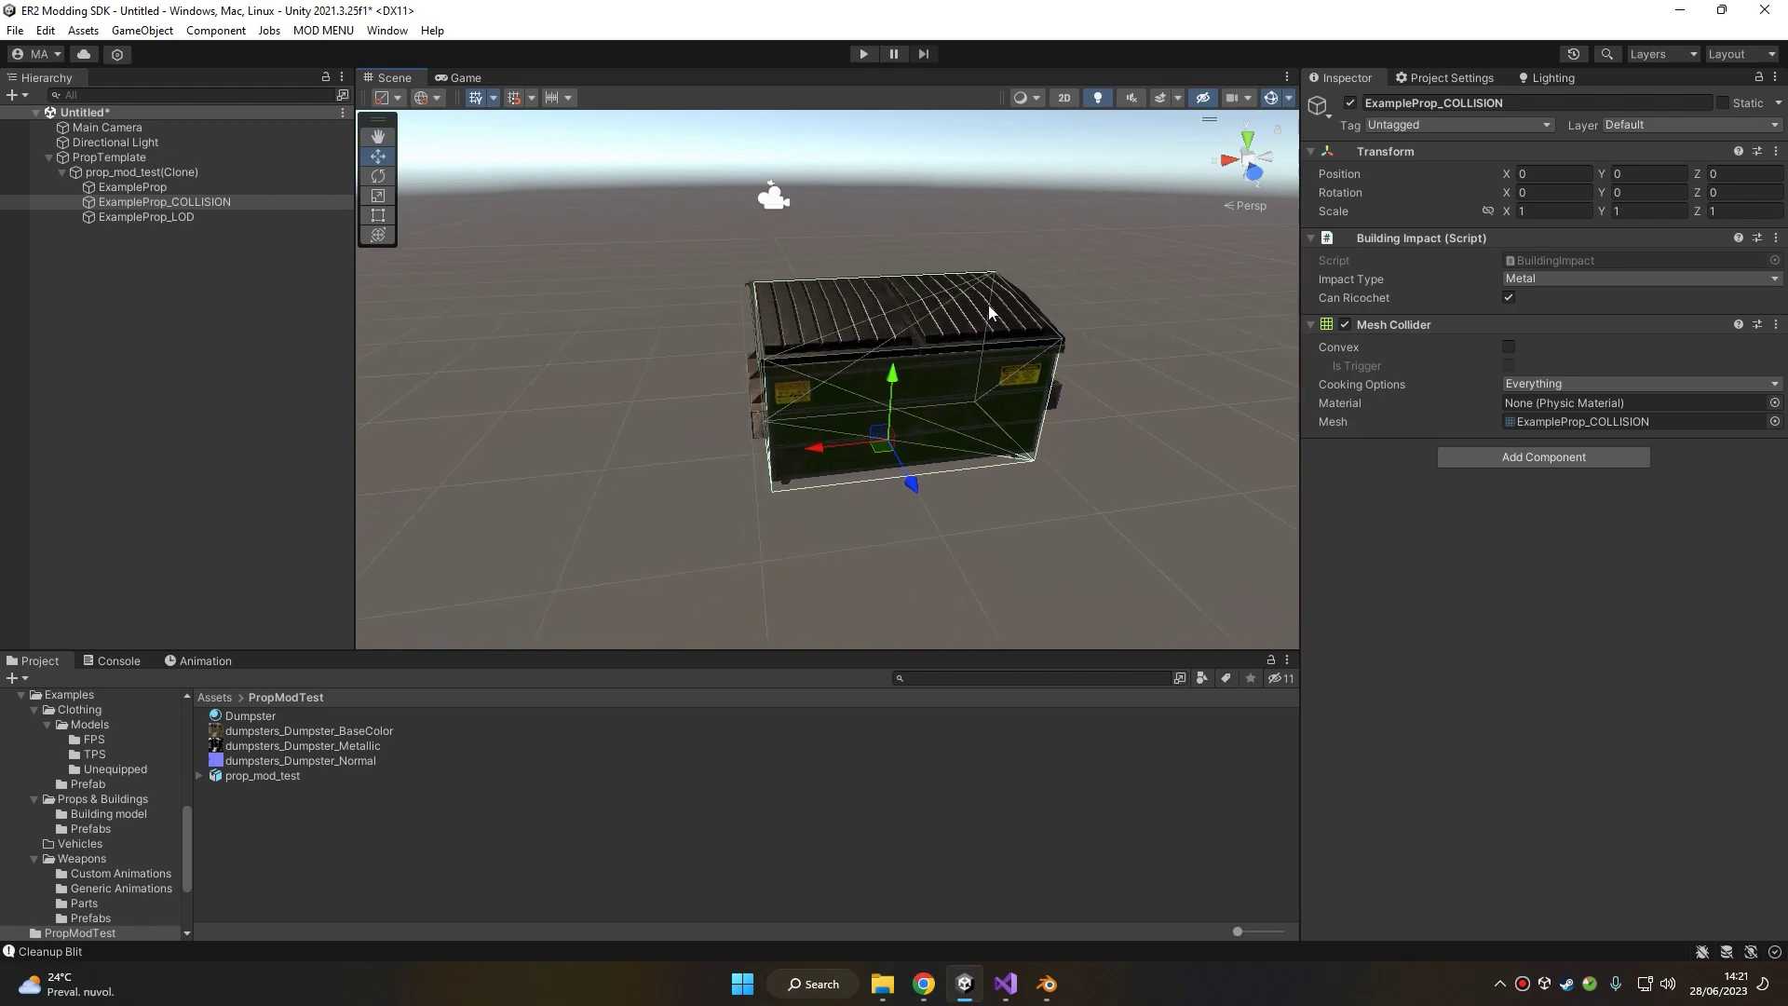
- Review the ExampleProp, ExampleProp_COLLISION and ExampleProp_LOD objects under prop_mod_test
{"action": "left_click", "coordinate": [162, 182]}
{"action": "left_click", "coordinate": [170, 202]}
{"action": "left_click", "coordinate": [182, 216]}
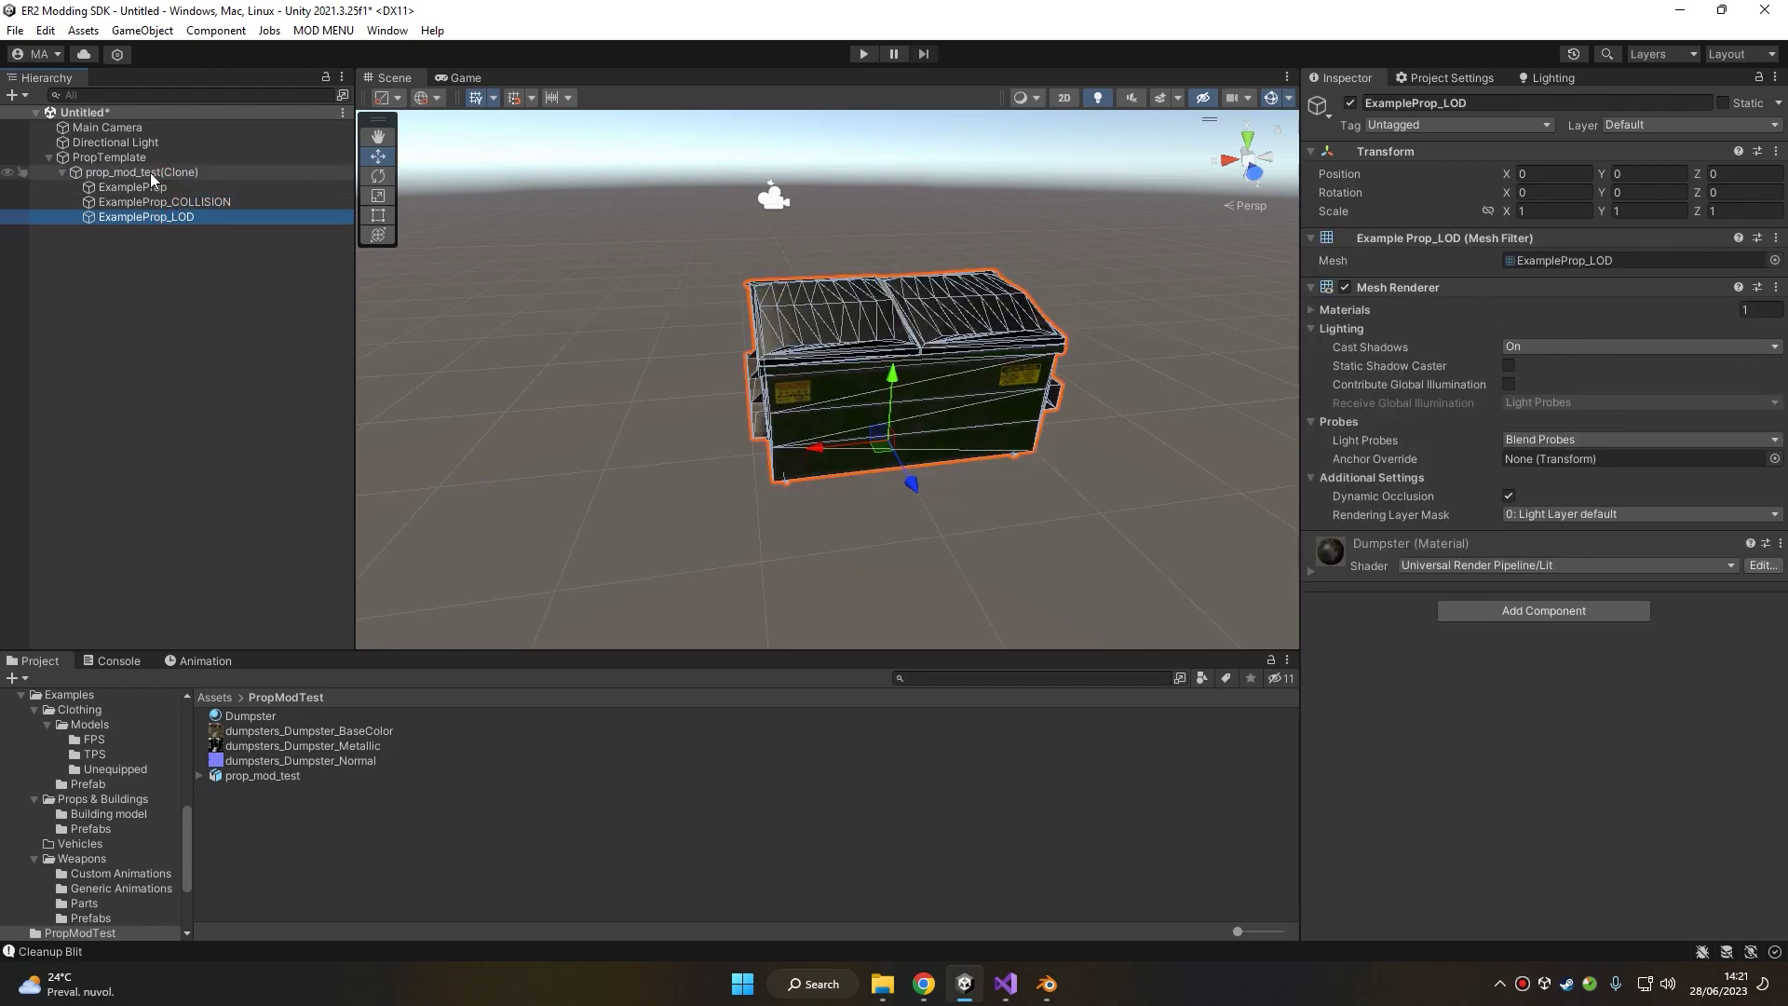
- Inspect PropTemplate's LOD Group and preview the dumpster at different LOD distances
{"action": "left_click", "coordinate": [151, 185]}
{"action": "key", "text": "Up"}
{"action": "key", "text": "Up"}
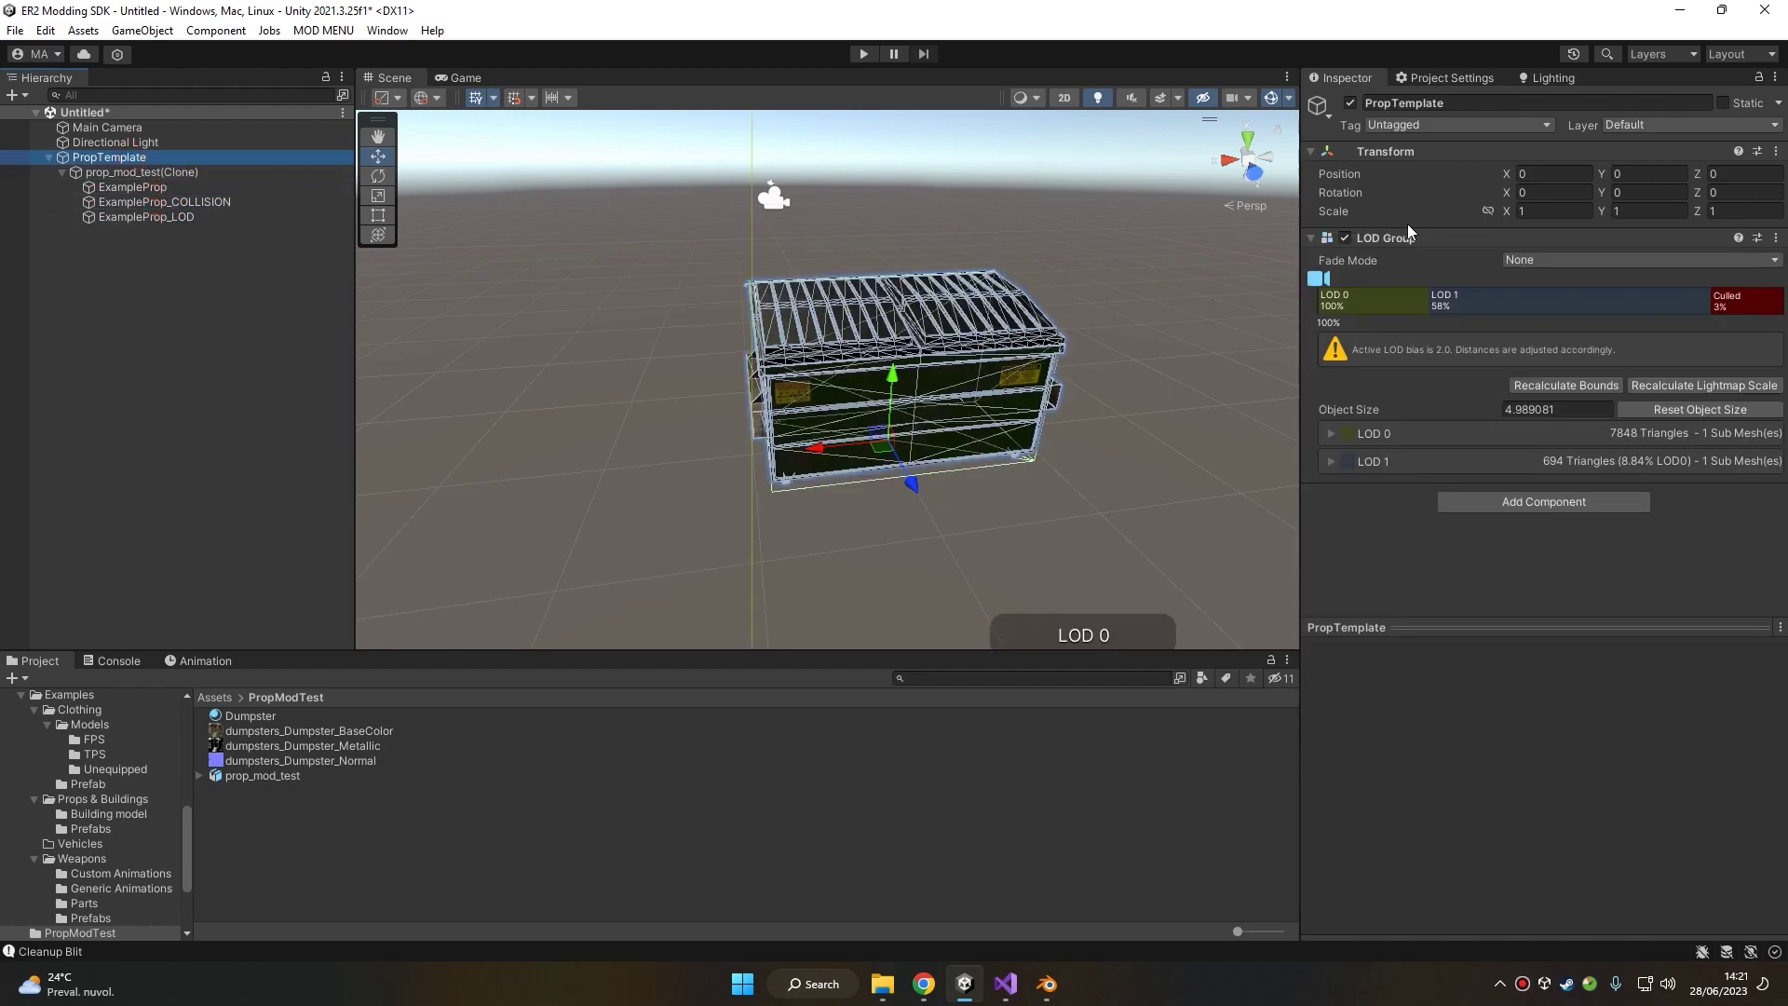
{"action": "left_click", "coordinate": [1471, 299]}
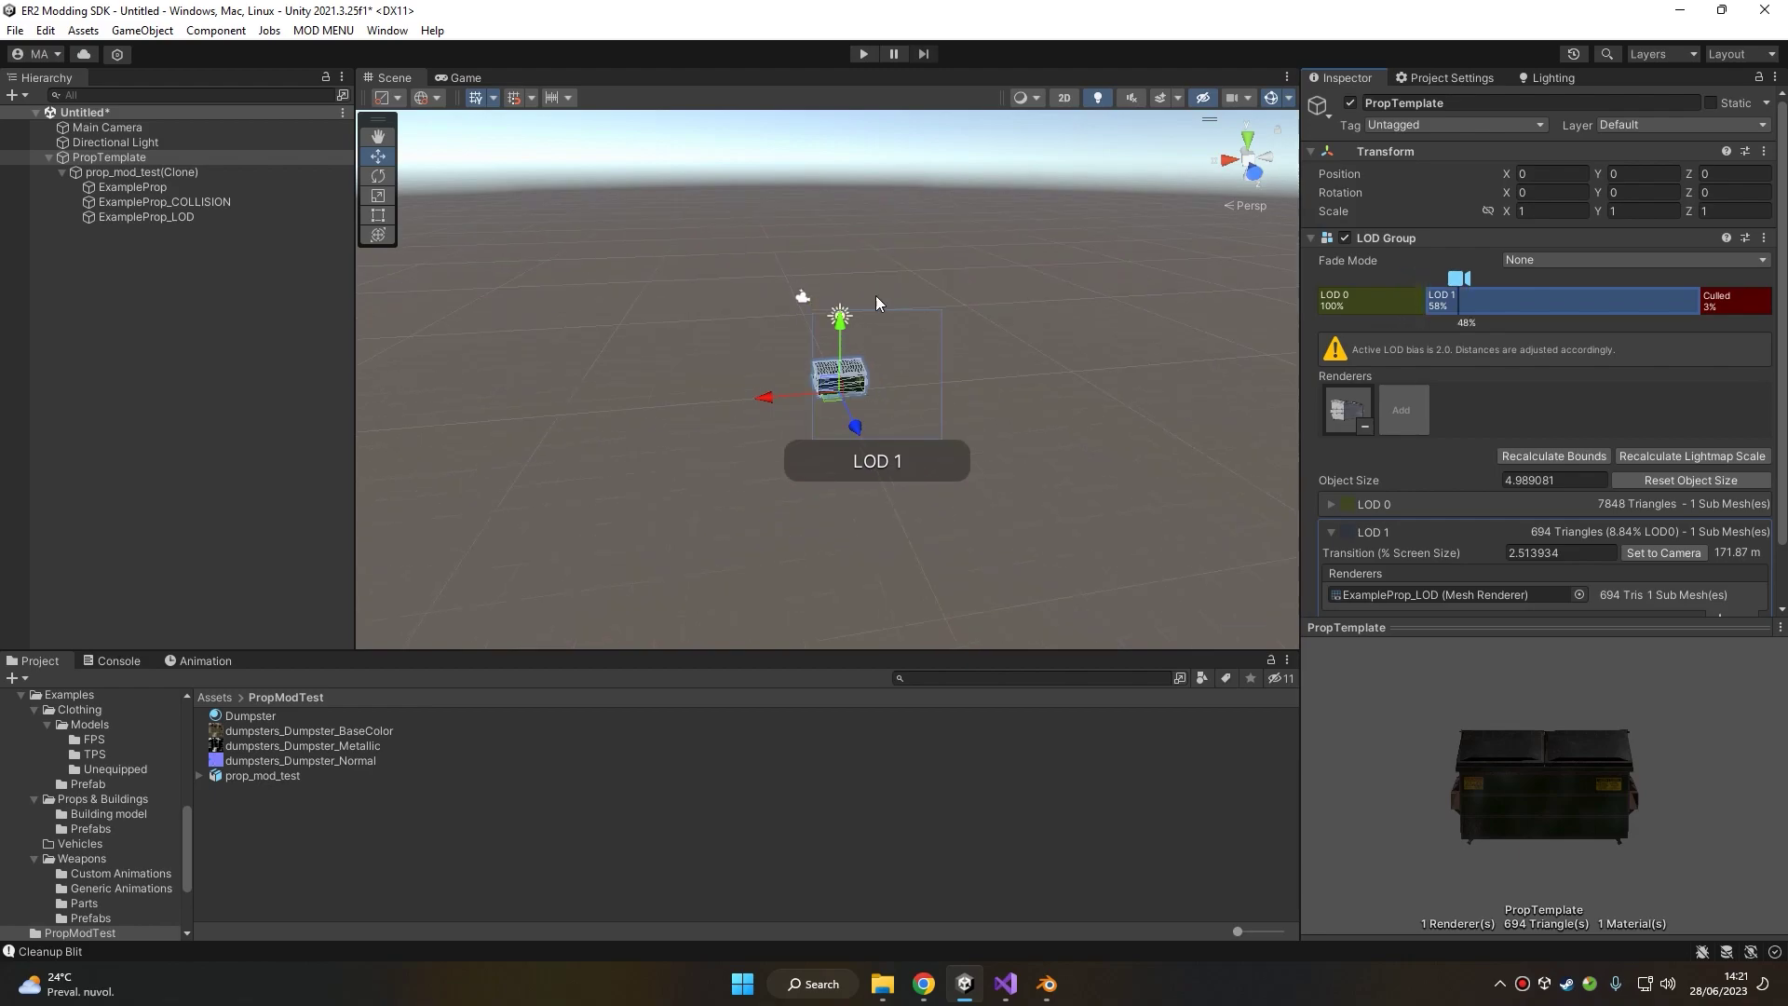
{"action": "left_click", "coordinate": [606, 319]}
{"action": "right_click_drag", "start_coordinate": [606, 319], "coordinate": [1079, 261], "text": "alt"}
{"action": "right_click_drag", "start_coordinate": [661, 301], "coordinate": [736, 290]}
{"action": "left_click", "coordinate": [175, 161]}
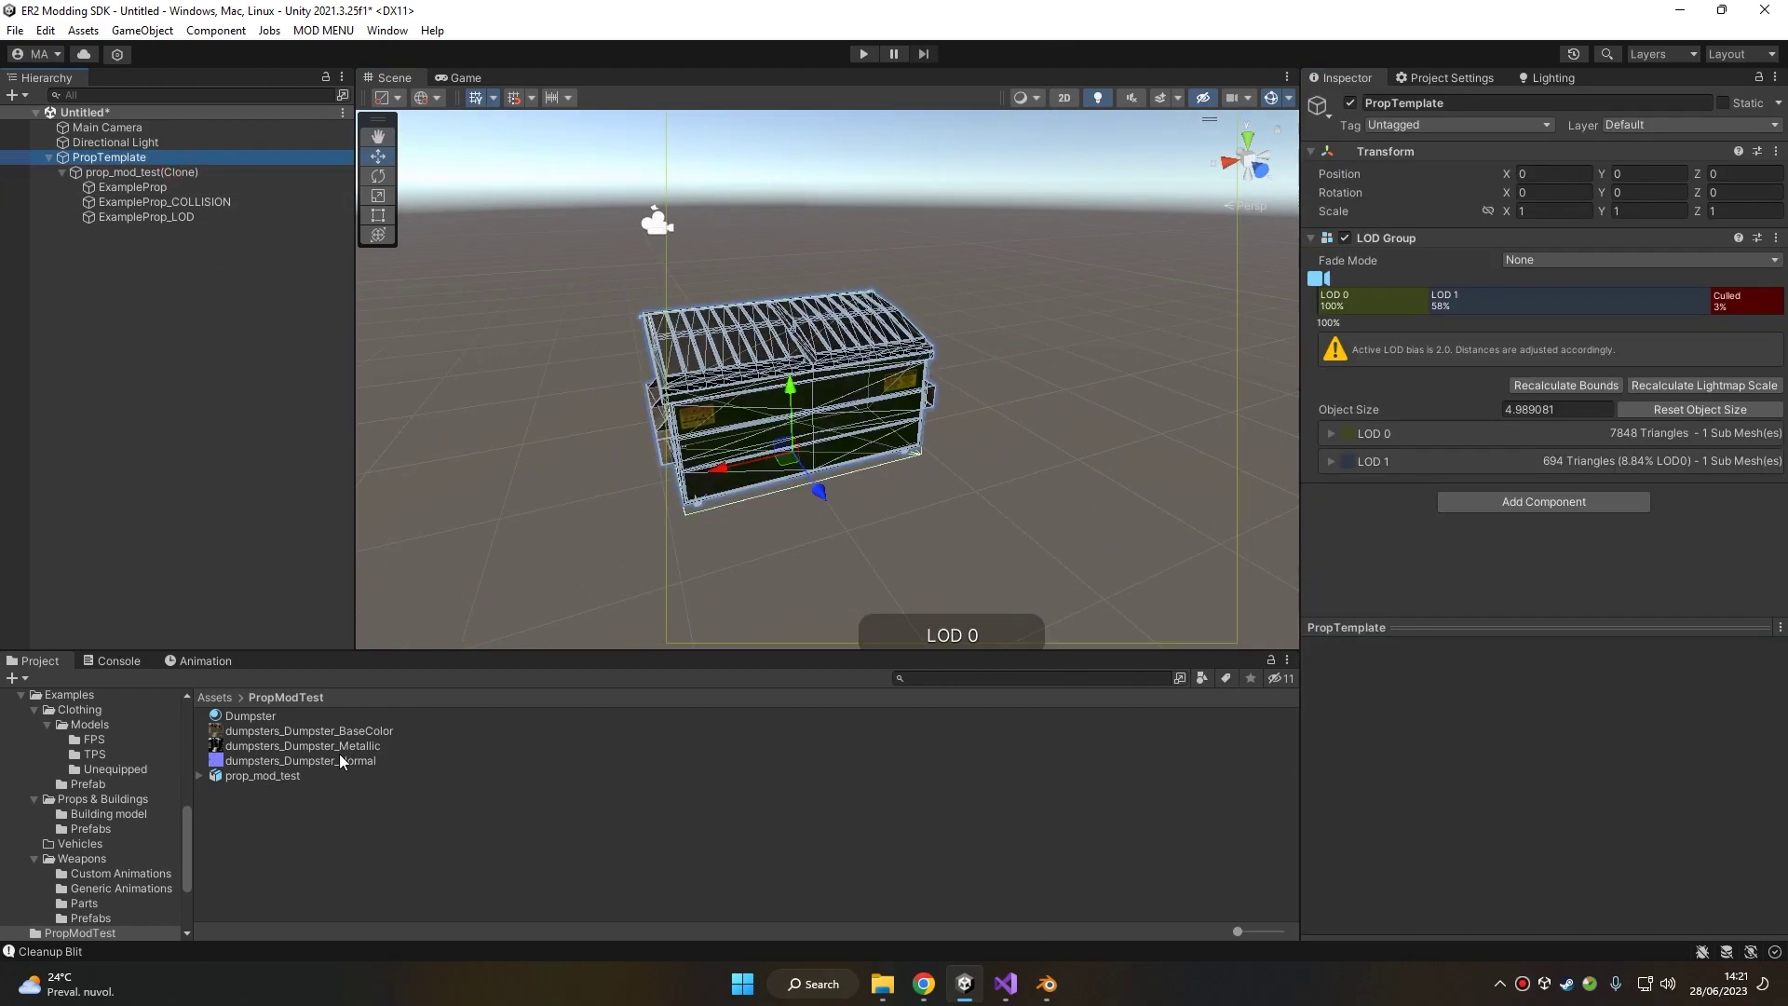
- Create a folder named Prefabs inside PropModTest and open it
{"action": "right_click", "coordinate": [273, 829]}
{"action": "mouse_move", "coordinate": [424, 330]}
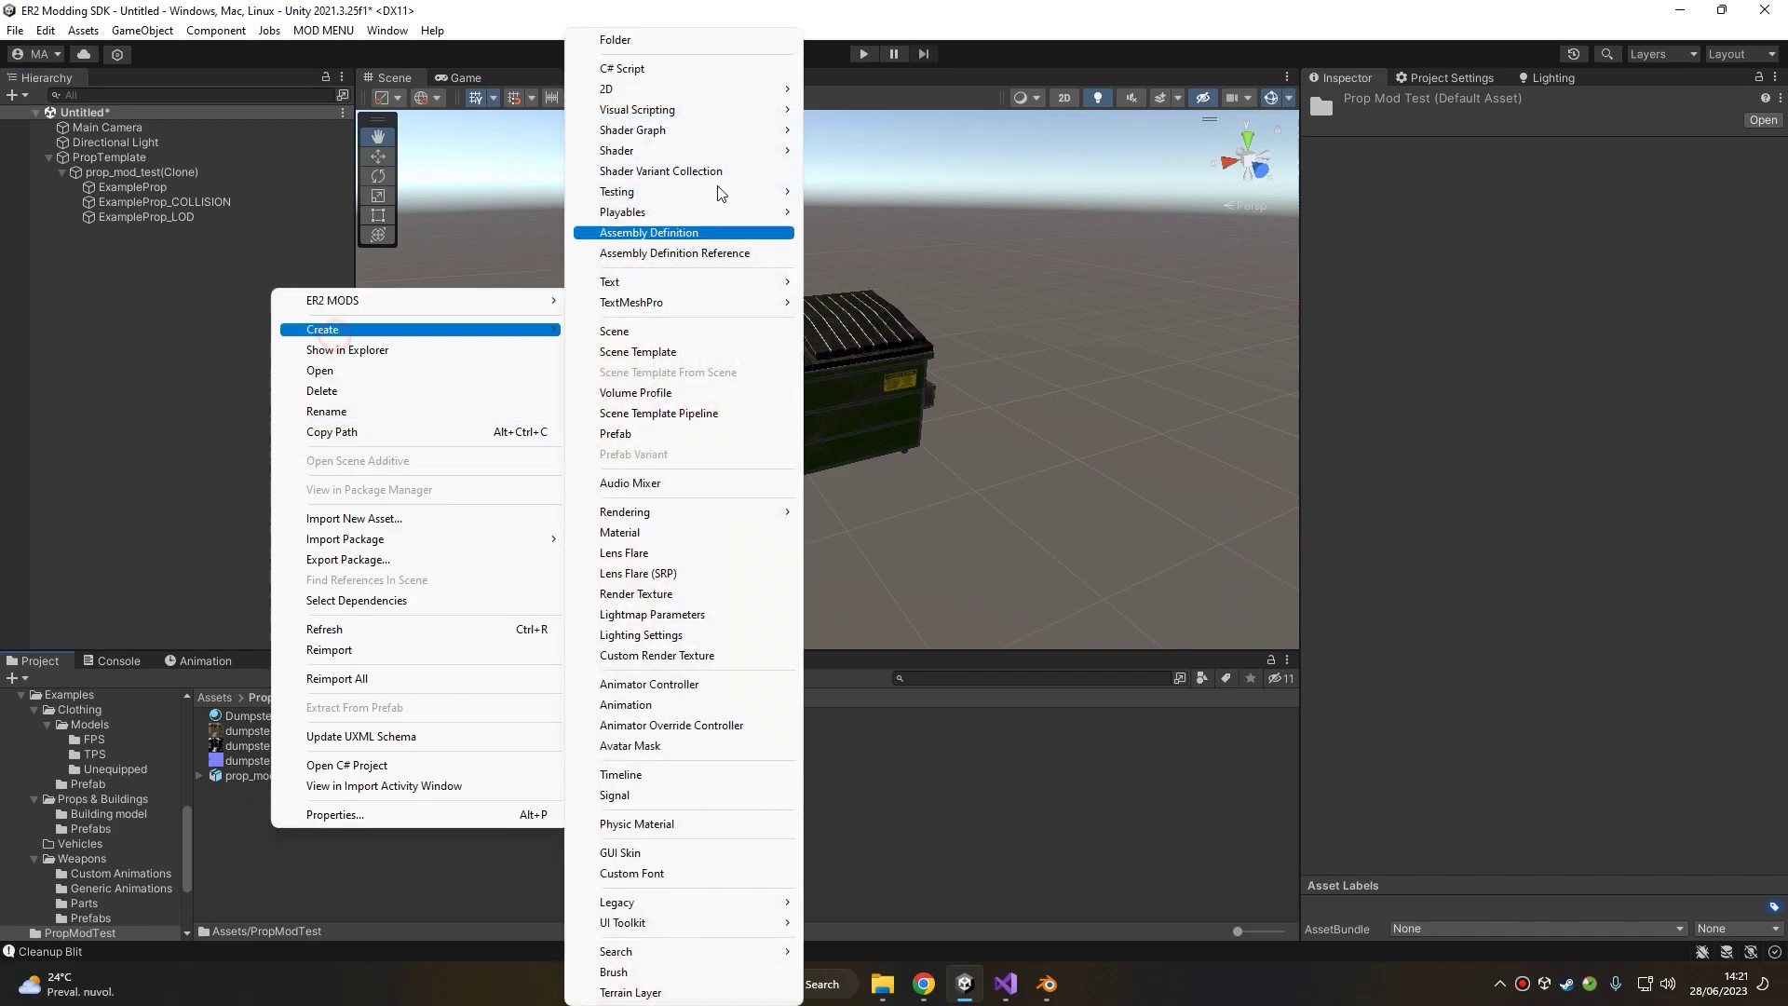
{"action": "left_click", "coordinate": [676, 45]}
{"action": "type", "text": "Prefabs"}
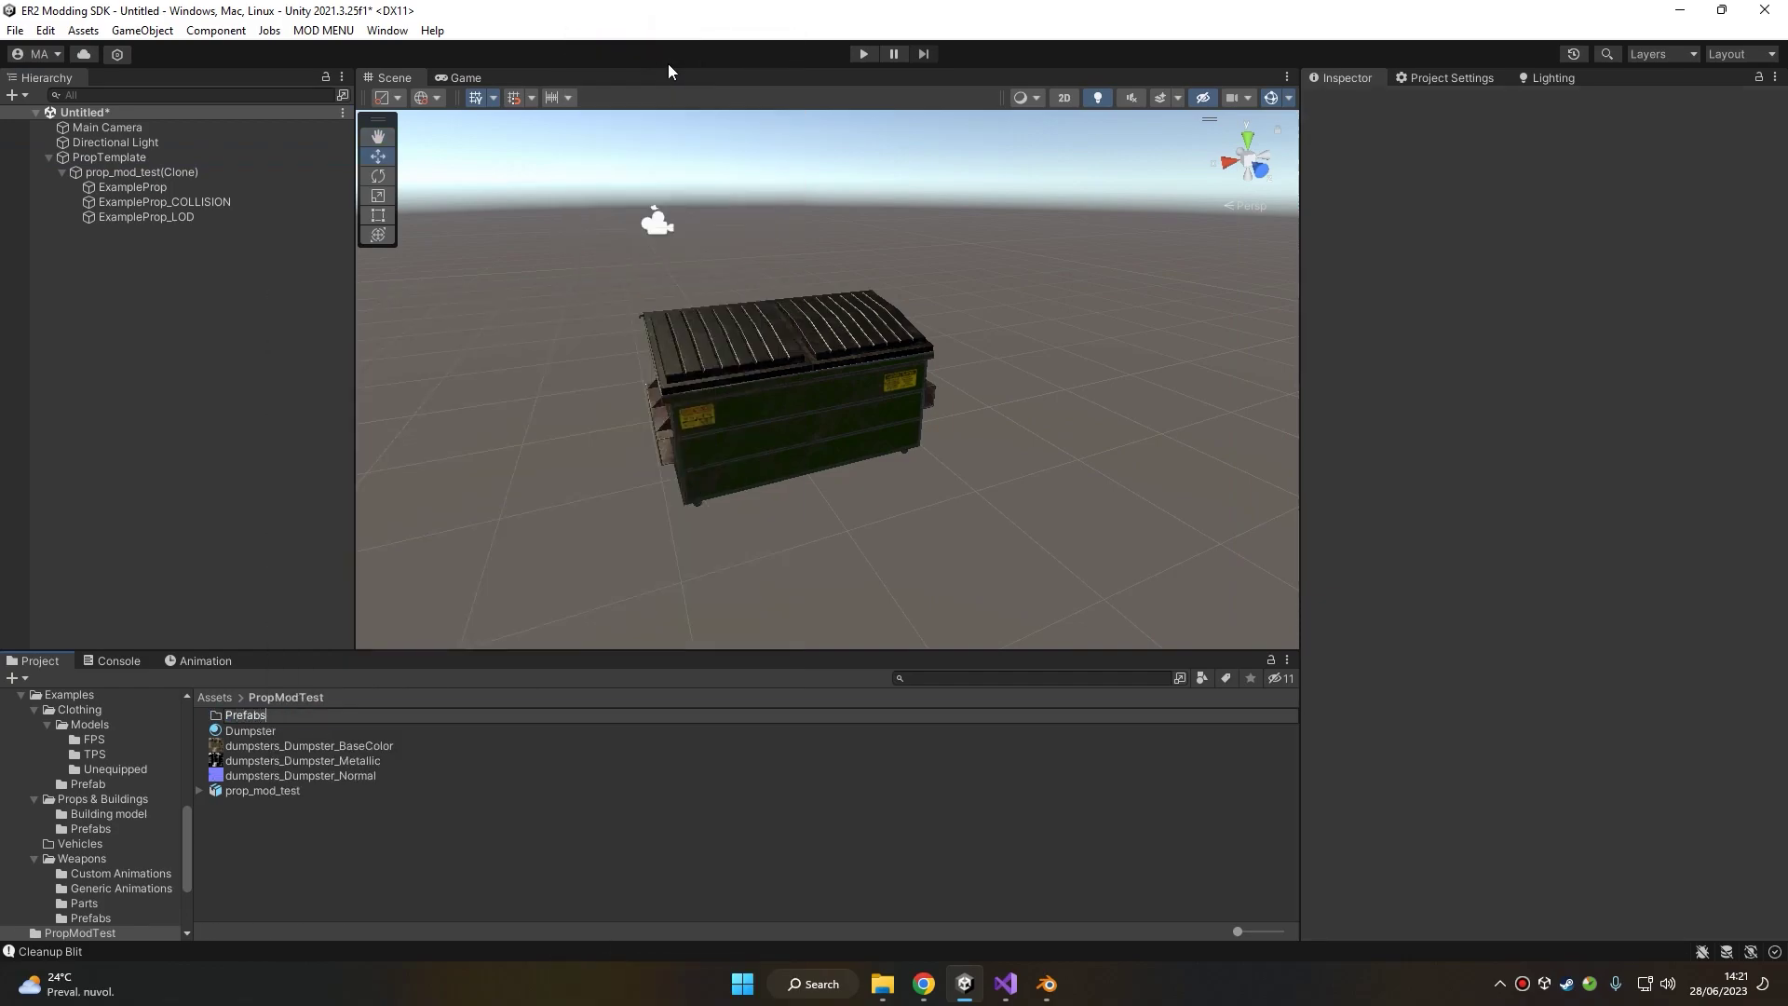
{"action": "key", "text": "Return"}
{"action": "double_click", "coordinate": [238, 717]}
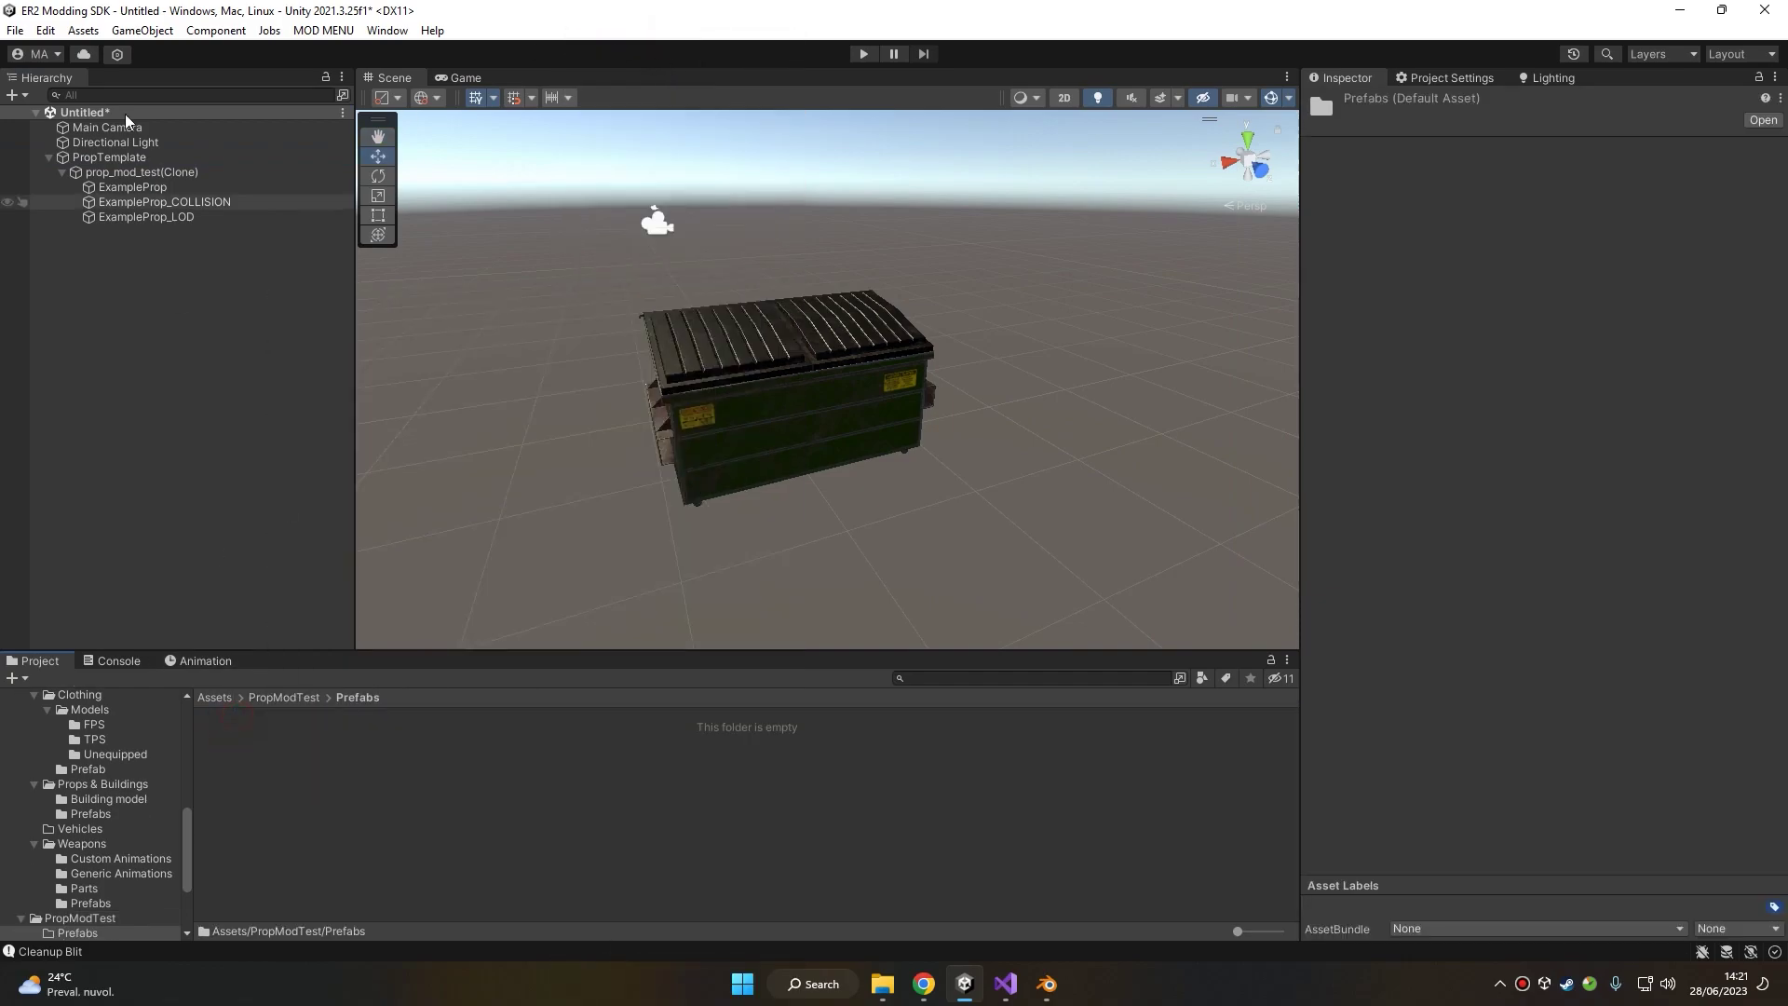
- Save PropTemplate as a prefab in the Prefabs folder and assign it to a new asset bundle named proptestmod
{"action": "left_click", "coordinate": [100, 159]}
{"action": "left_click_drag", "start_coordinate": [99, 159], "coordinate": [401, 798]}
{"action": "left_click", "coordinate": [1431, 930]}
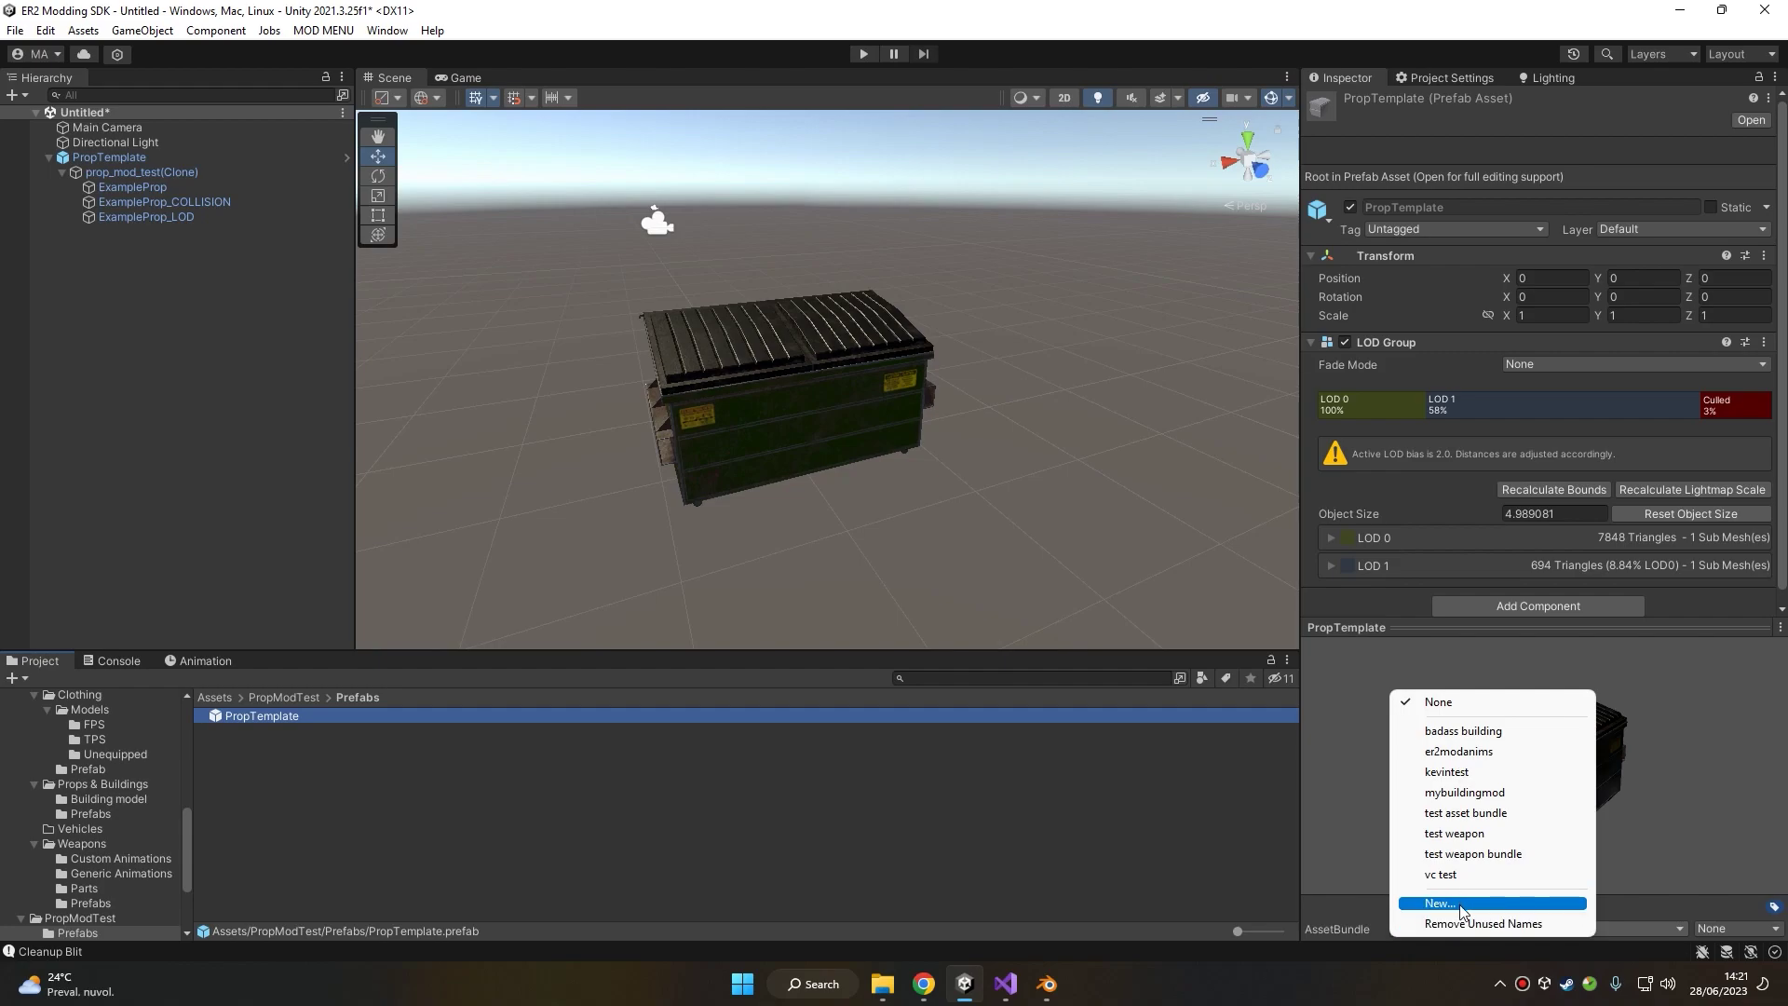
{"action": "left_click", "coordinate": [1460, 903]}
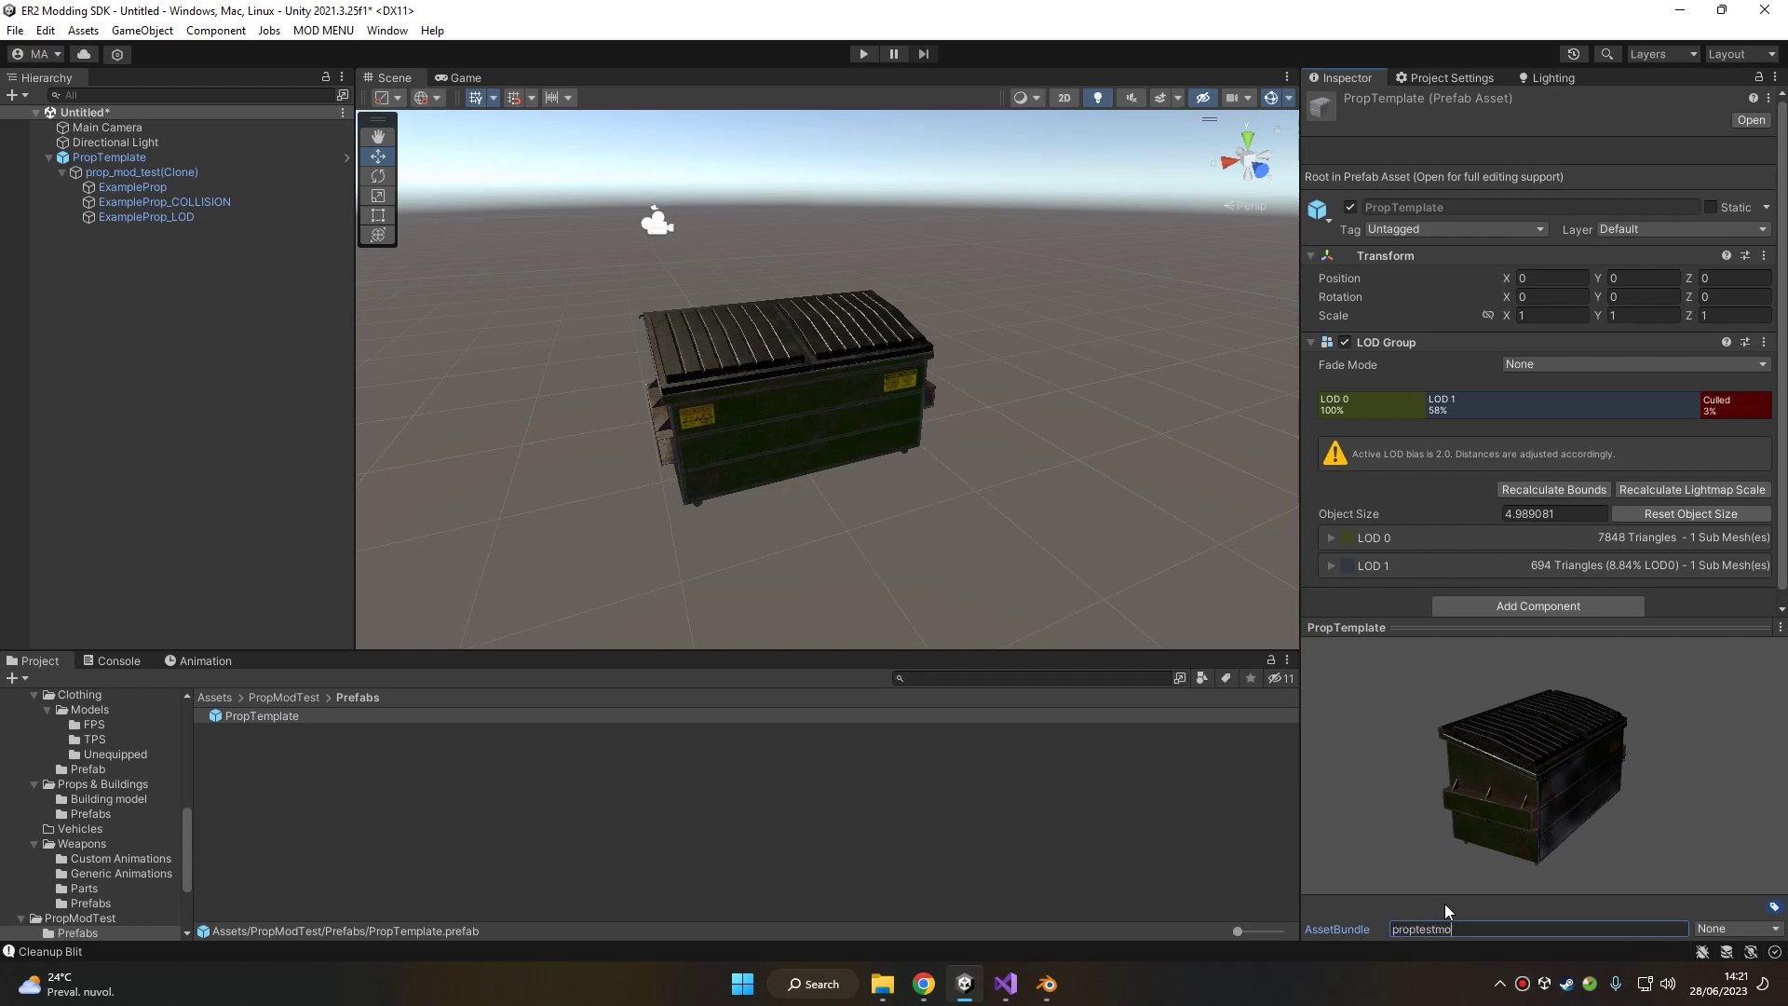
{"action": "type", "text": "proptestmod"}
{"action": "key", "text": "Return"}
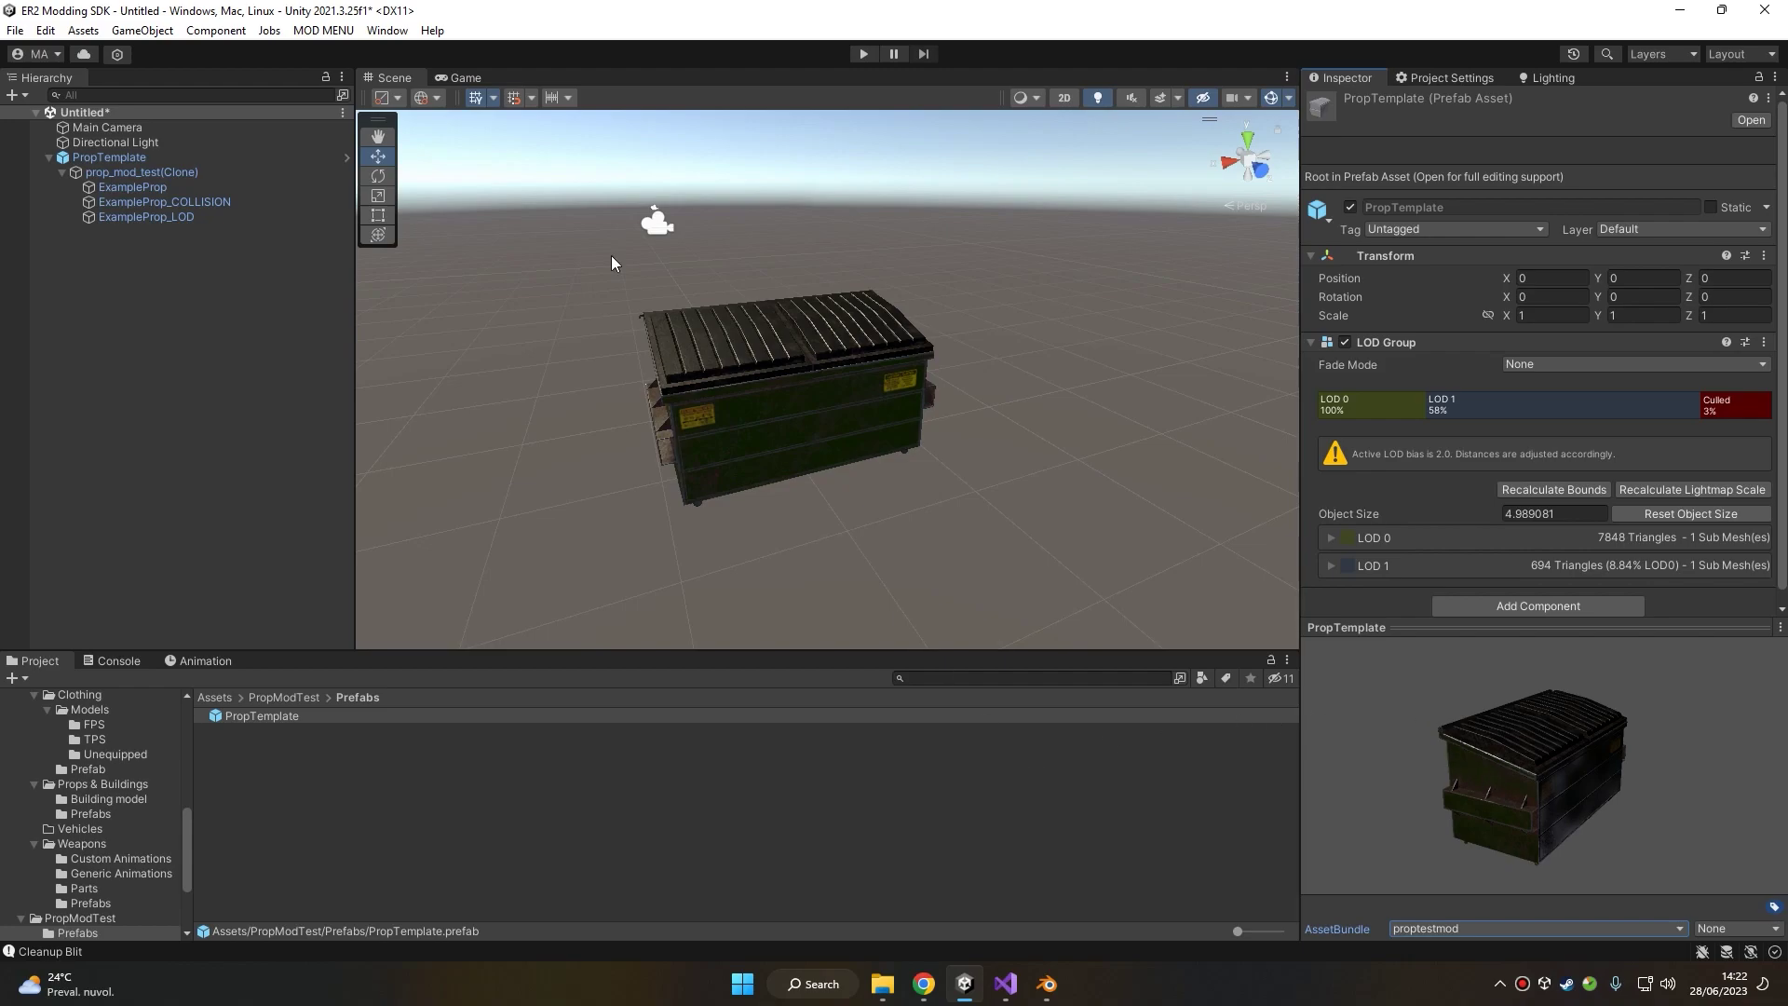
- Open the ModMenu window and save the scene as test_prop_scene in the PropModTest folder
{"action": "left_click", "coordinate": [325, 31]}
{"action": "left_click", "coordinate": [363, 51]}
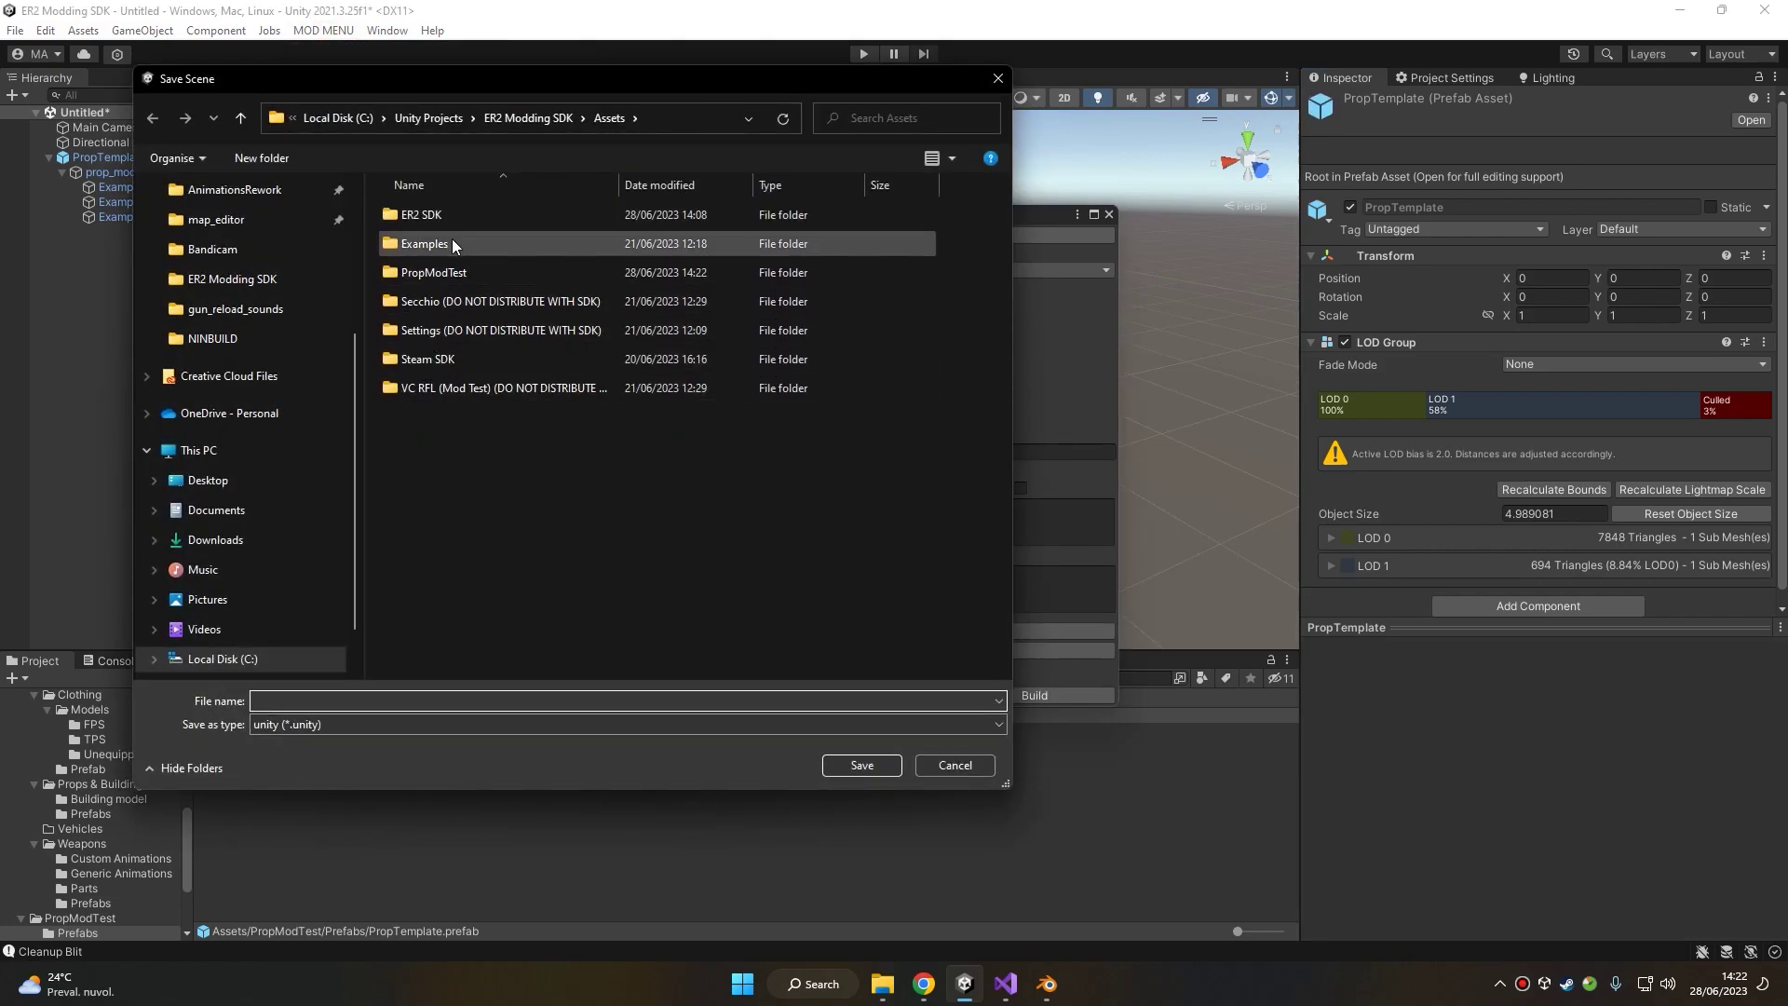
{"action": "double_click", "coordinate": [457, 272]}
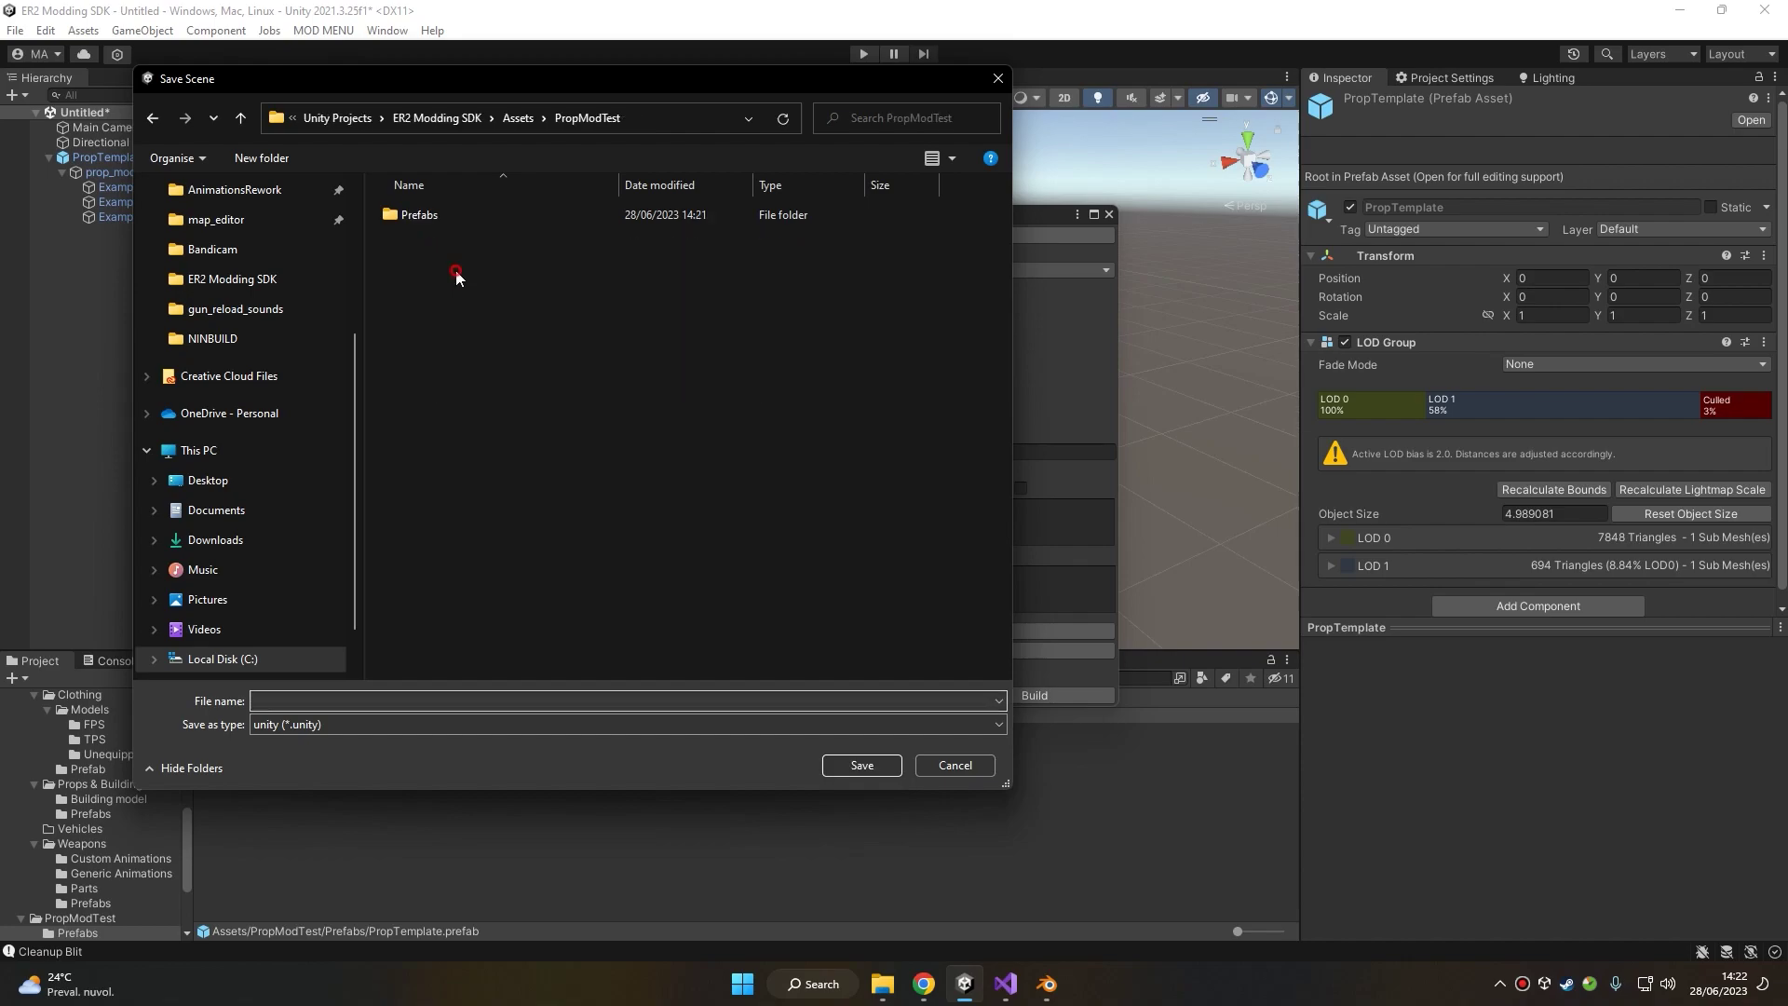
{"action": "left_click", "coordinate": [344, 700]}
{"action": "type", "text": "test_prop_scene"}
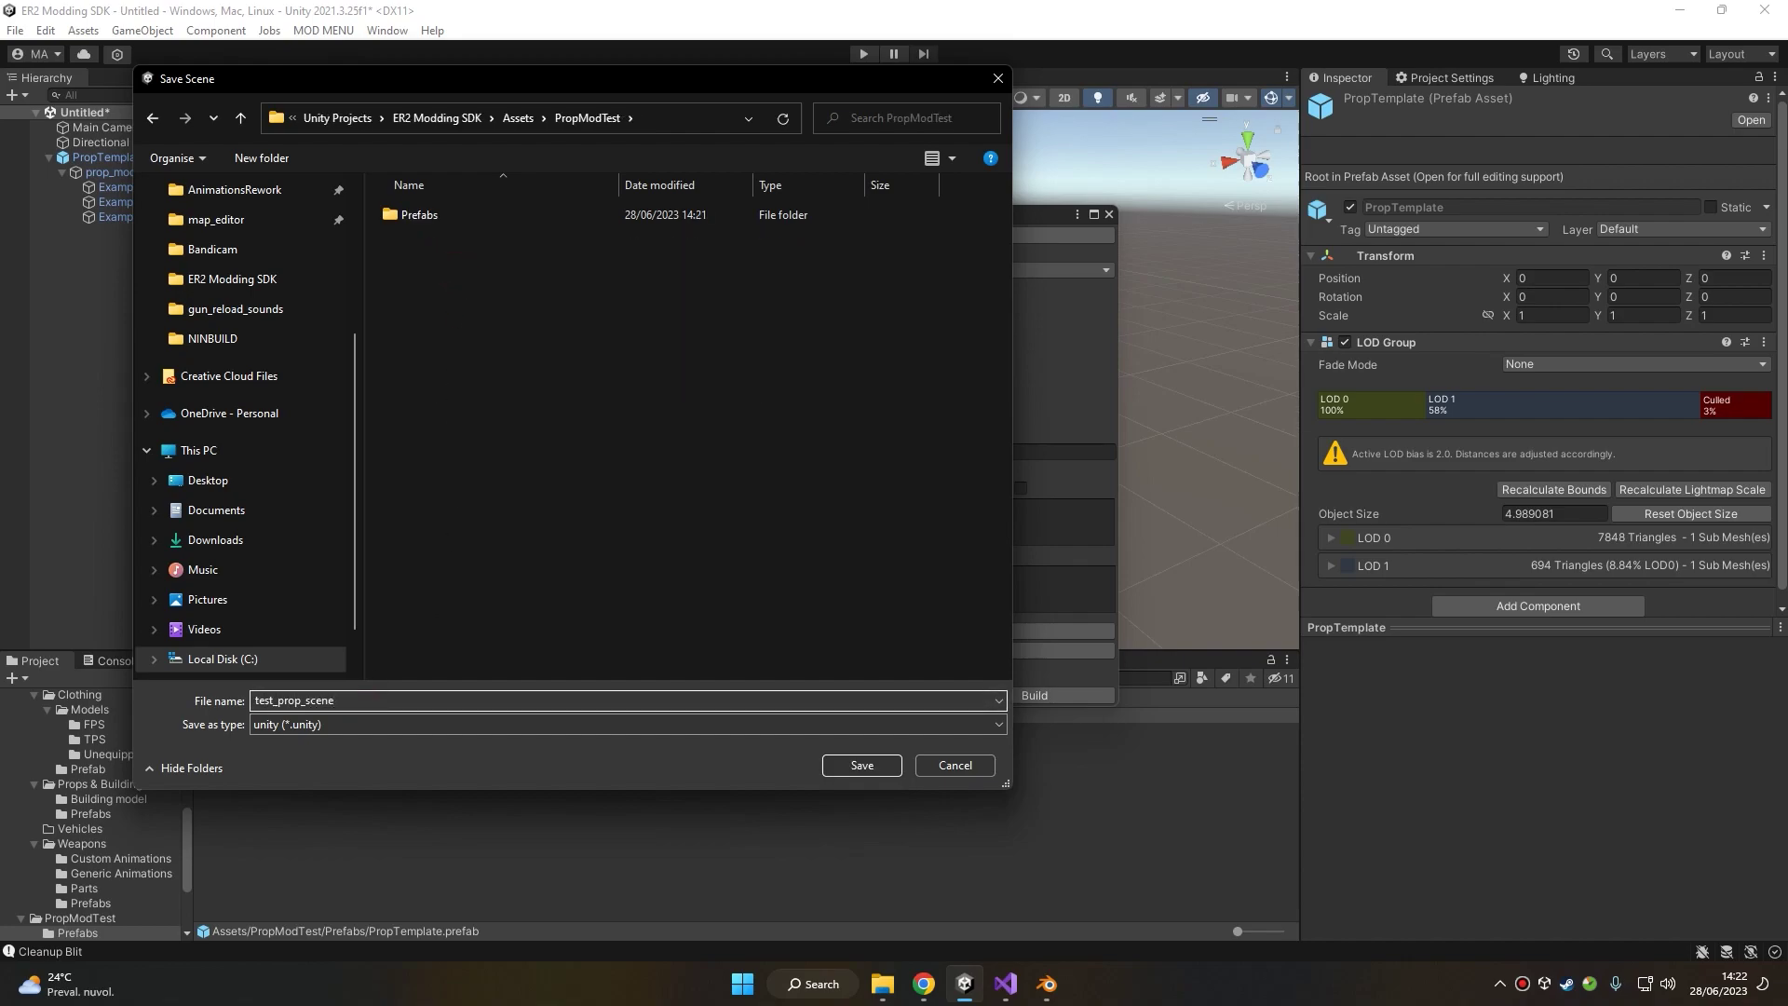
{"action": "key", "text": "Return"}
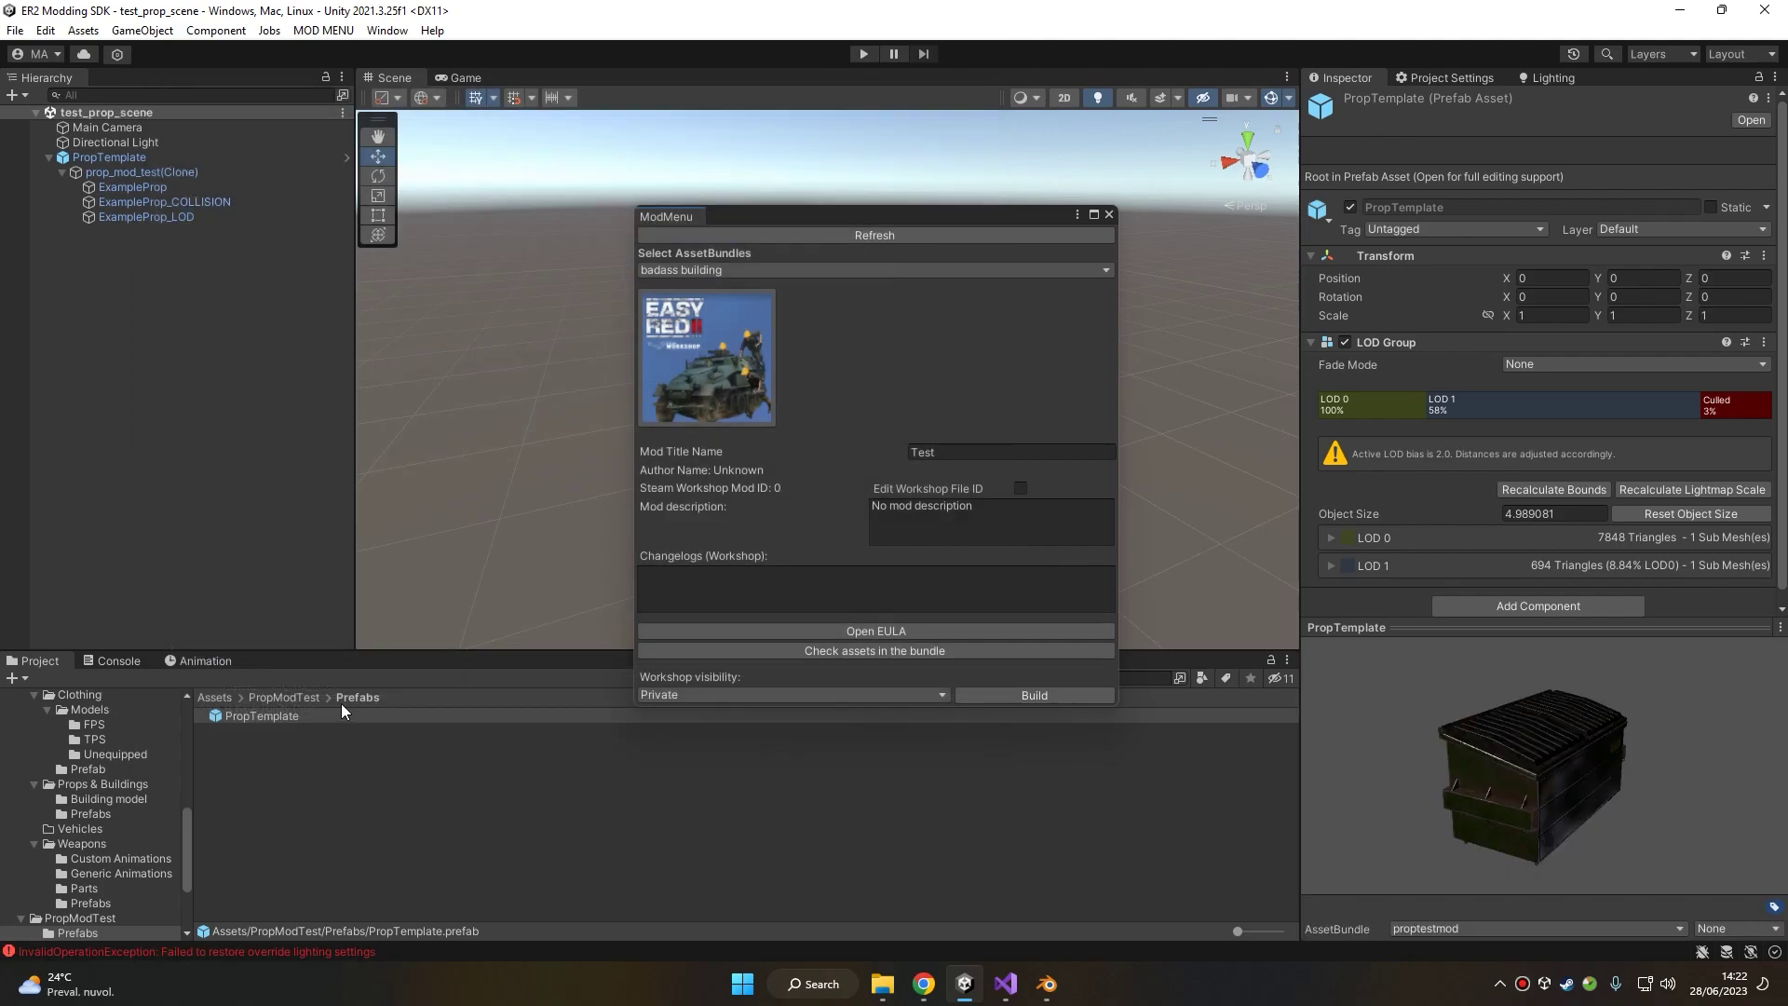
- Title the mod for the proptestmod asset bundle "Test Prop Mod" and check the assets in the bundle
{"action": "left_click", "coordinate": [824, 270]}
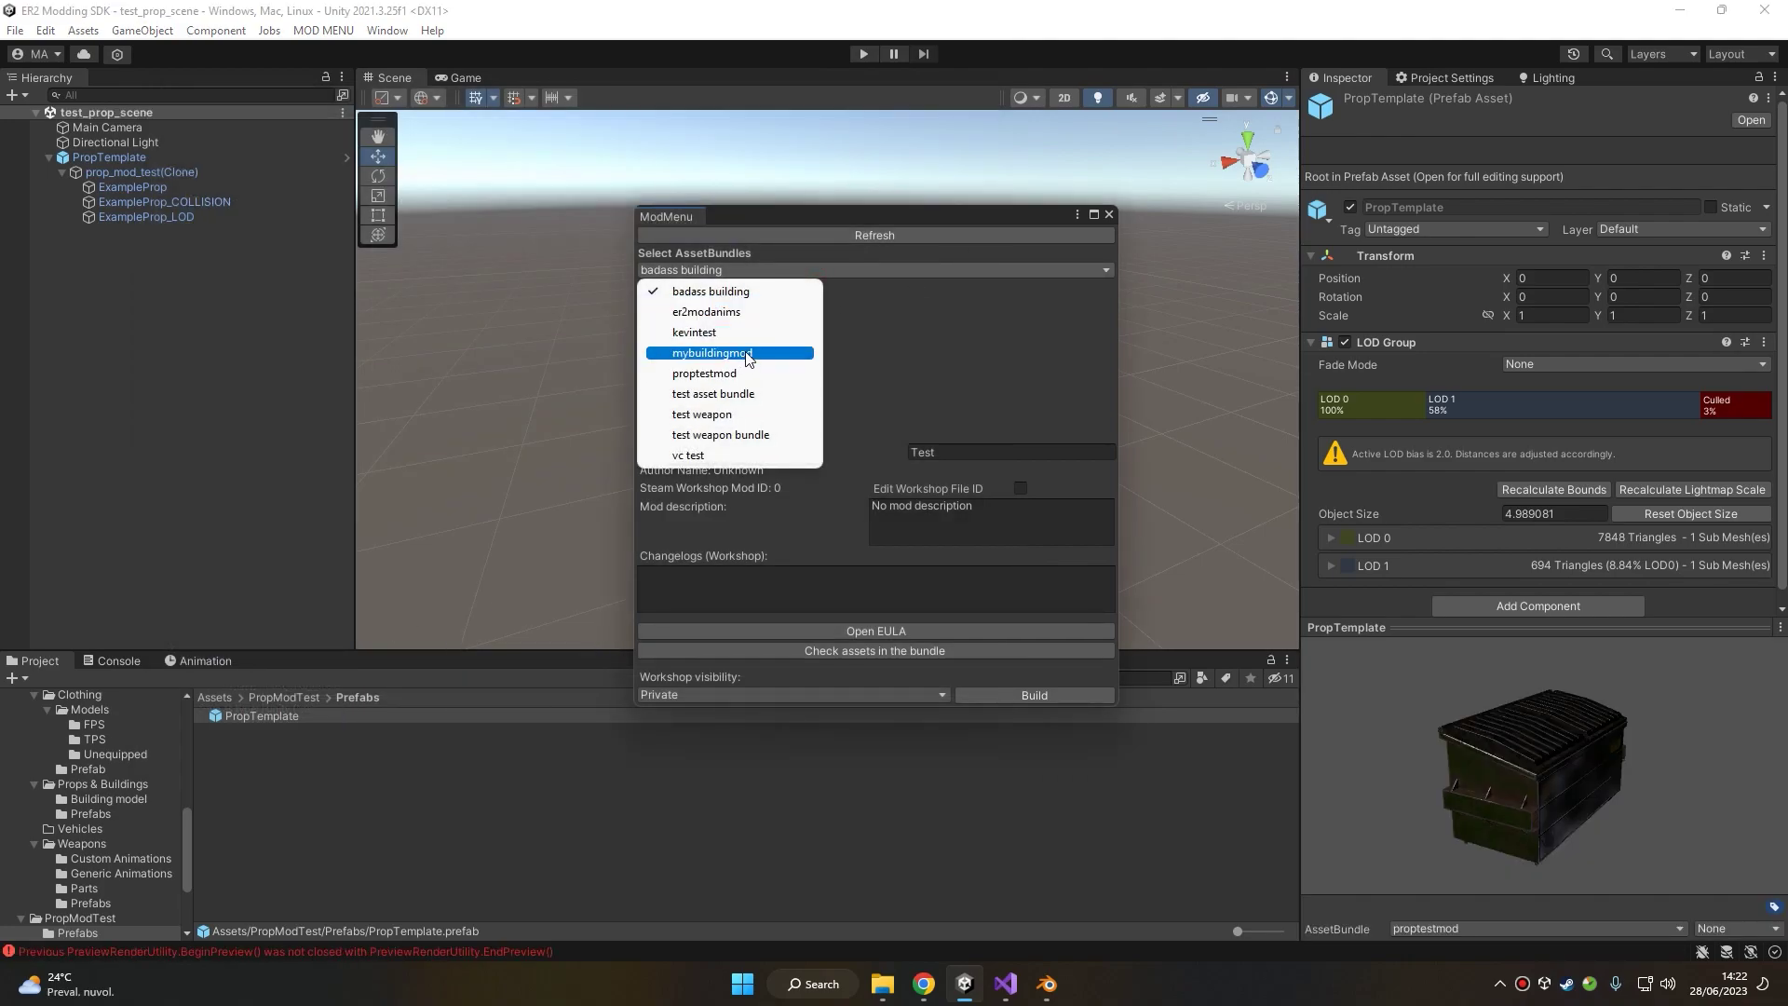
{"action": "left_click", "coordinate": [736, 373]}
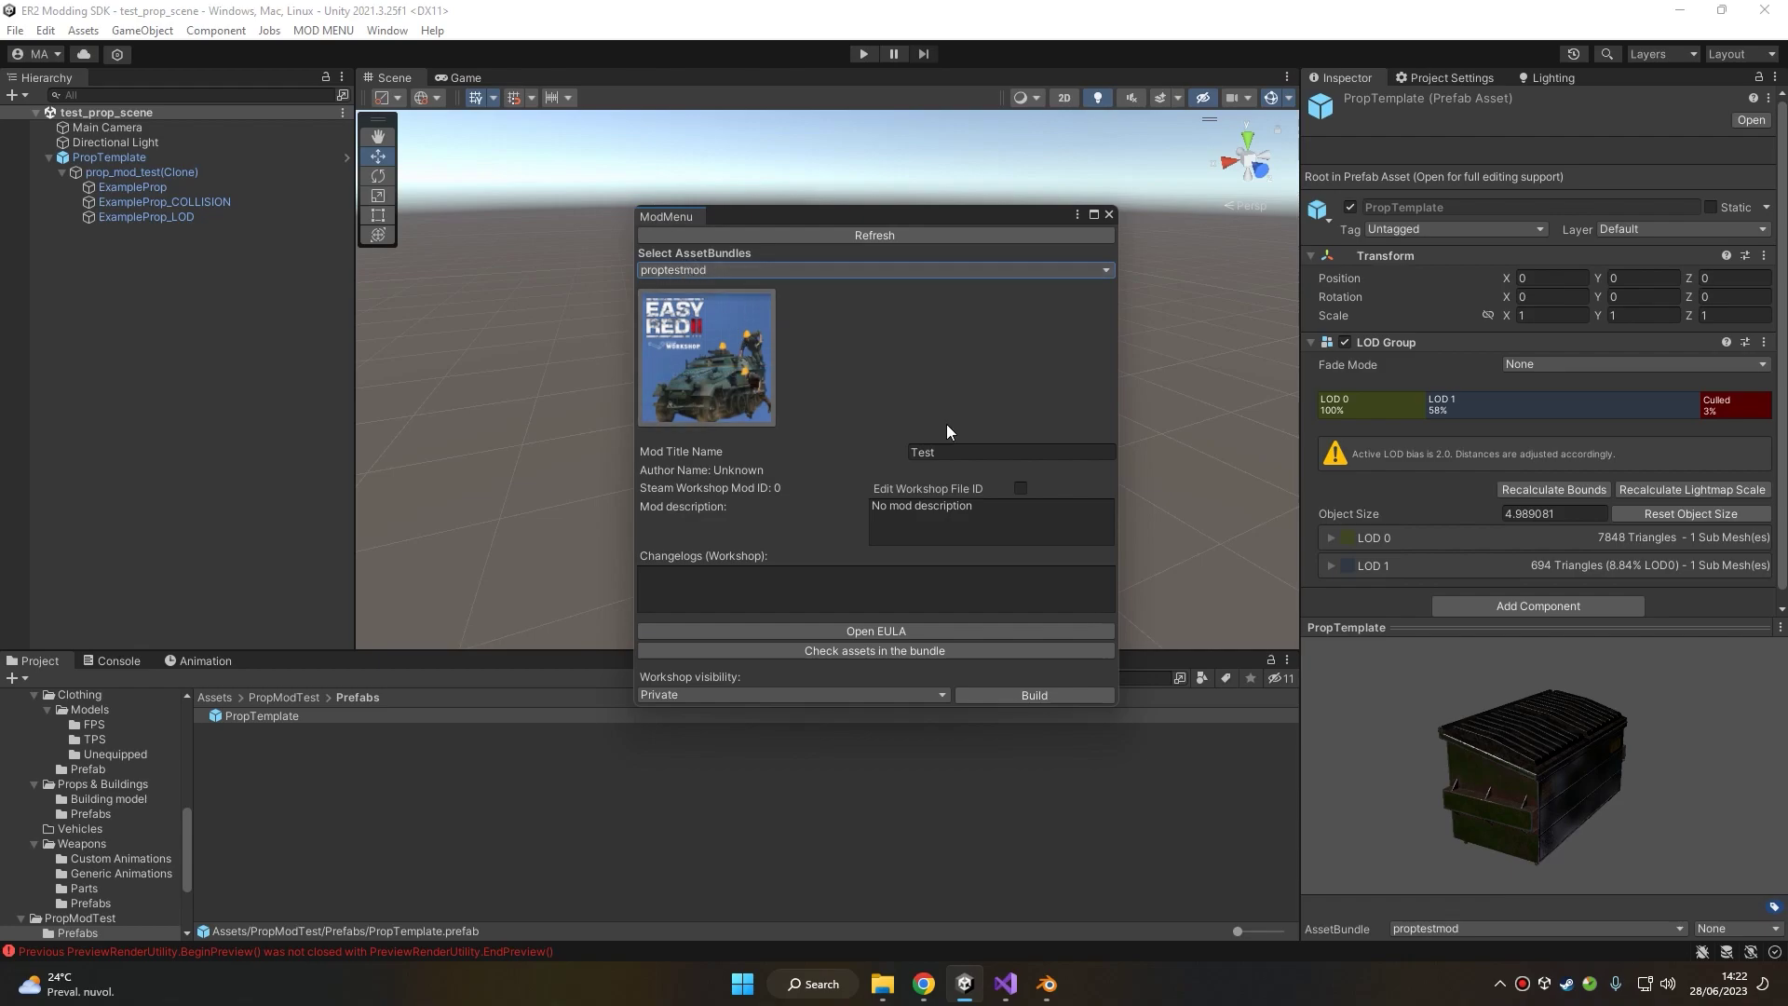
{"action": "left_click", "coordinate": [974, 454]}
{"action": "type", "text": "Pro"}
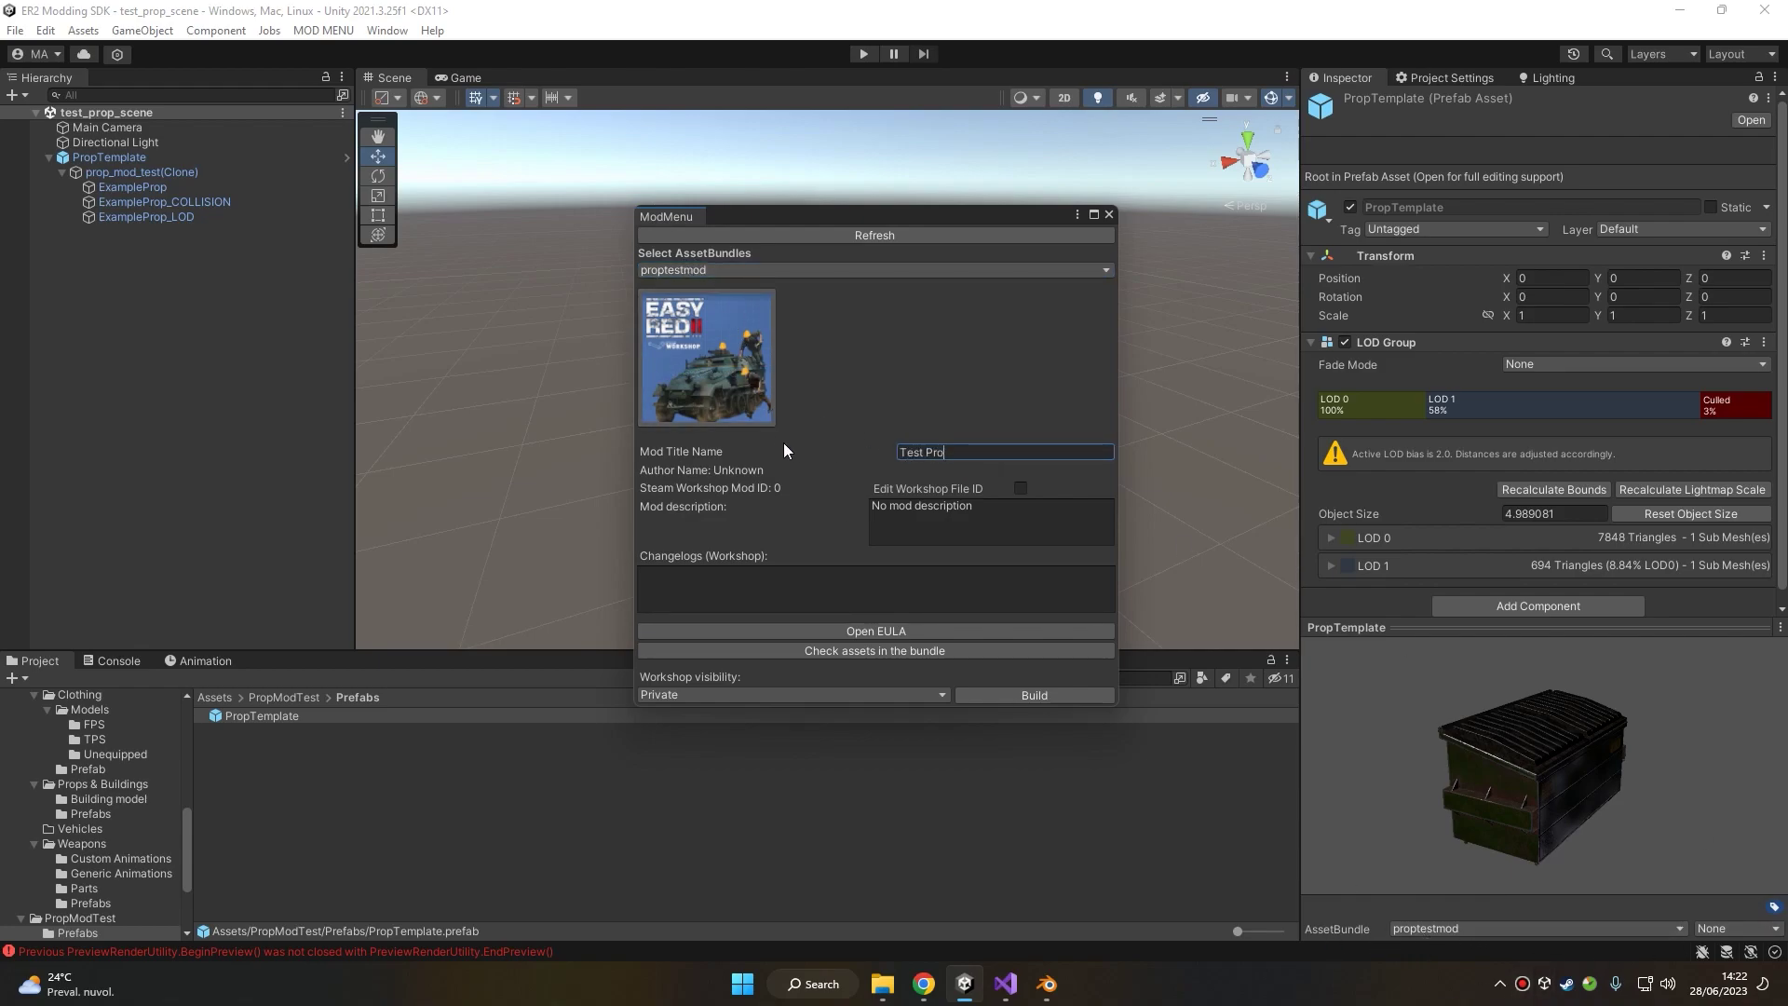
{"action": "type", "text": "p Mod"}
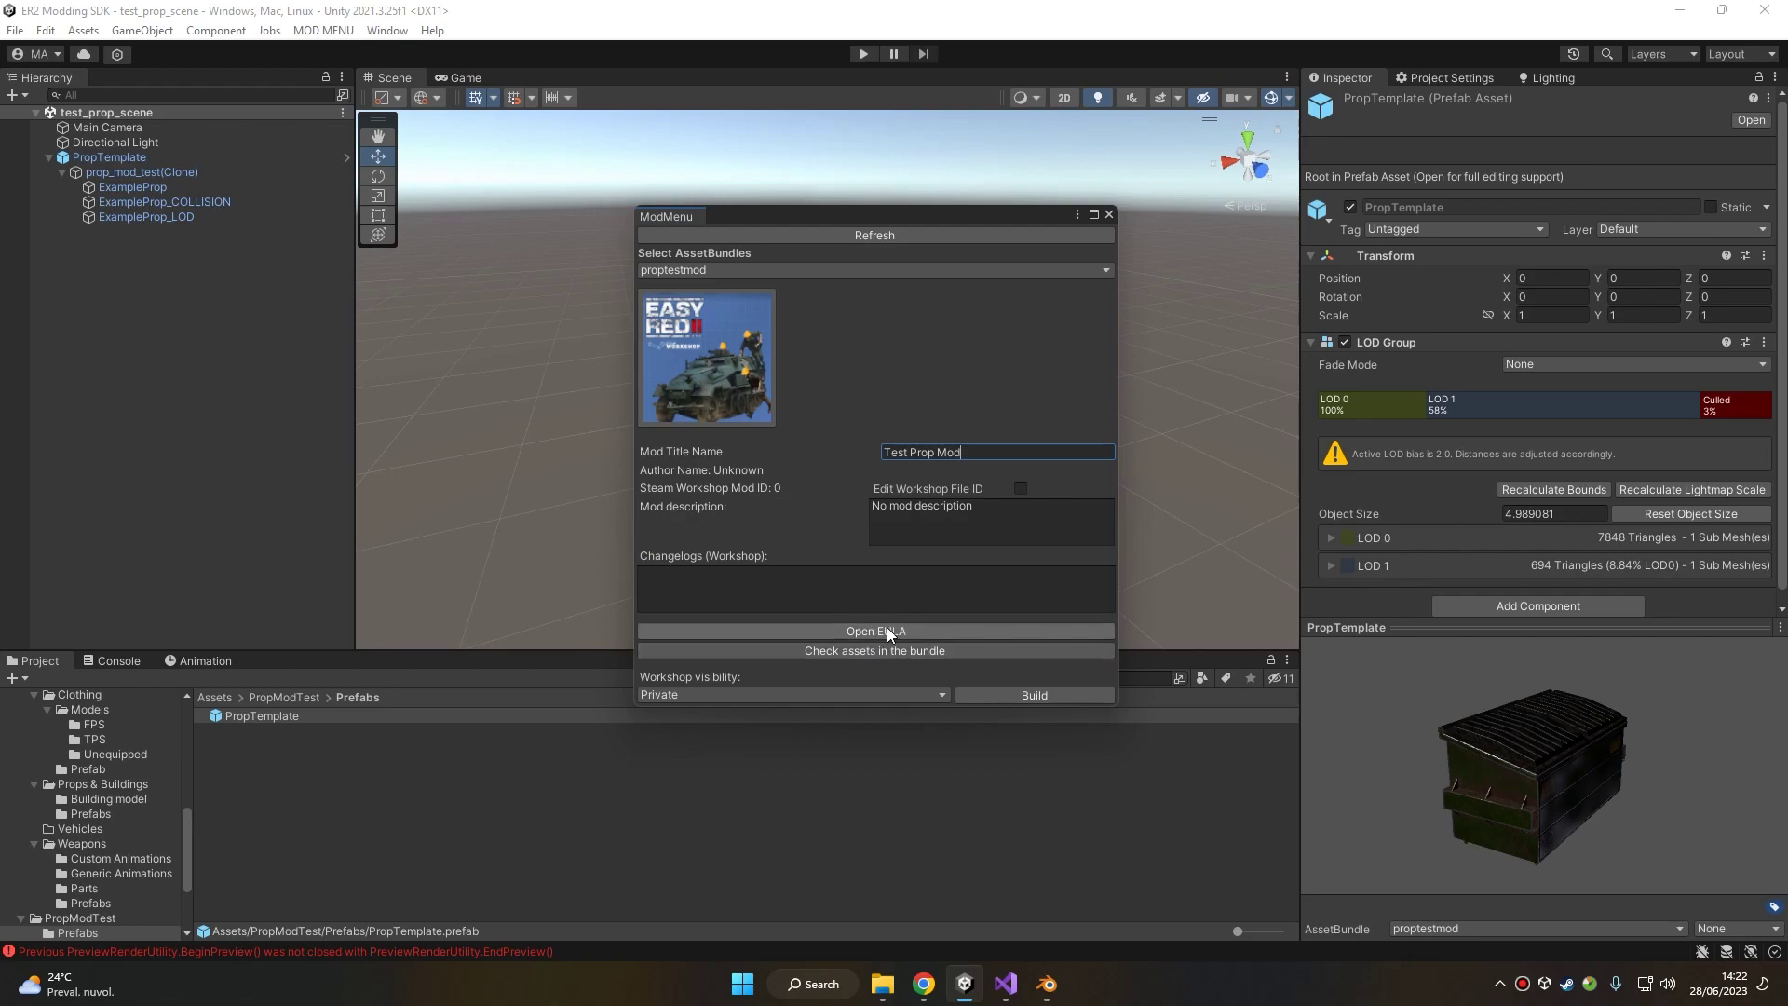
{"action": "left_click", "coordinate": [909, 652]}
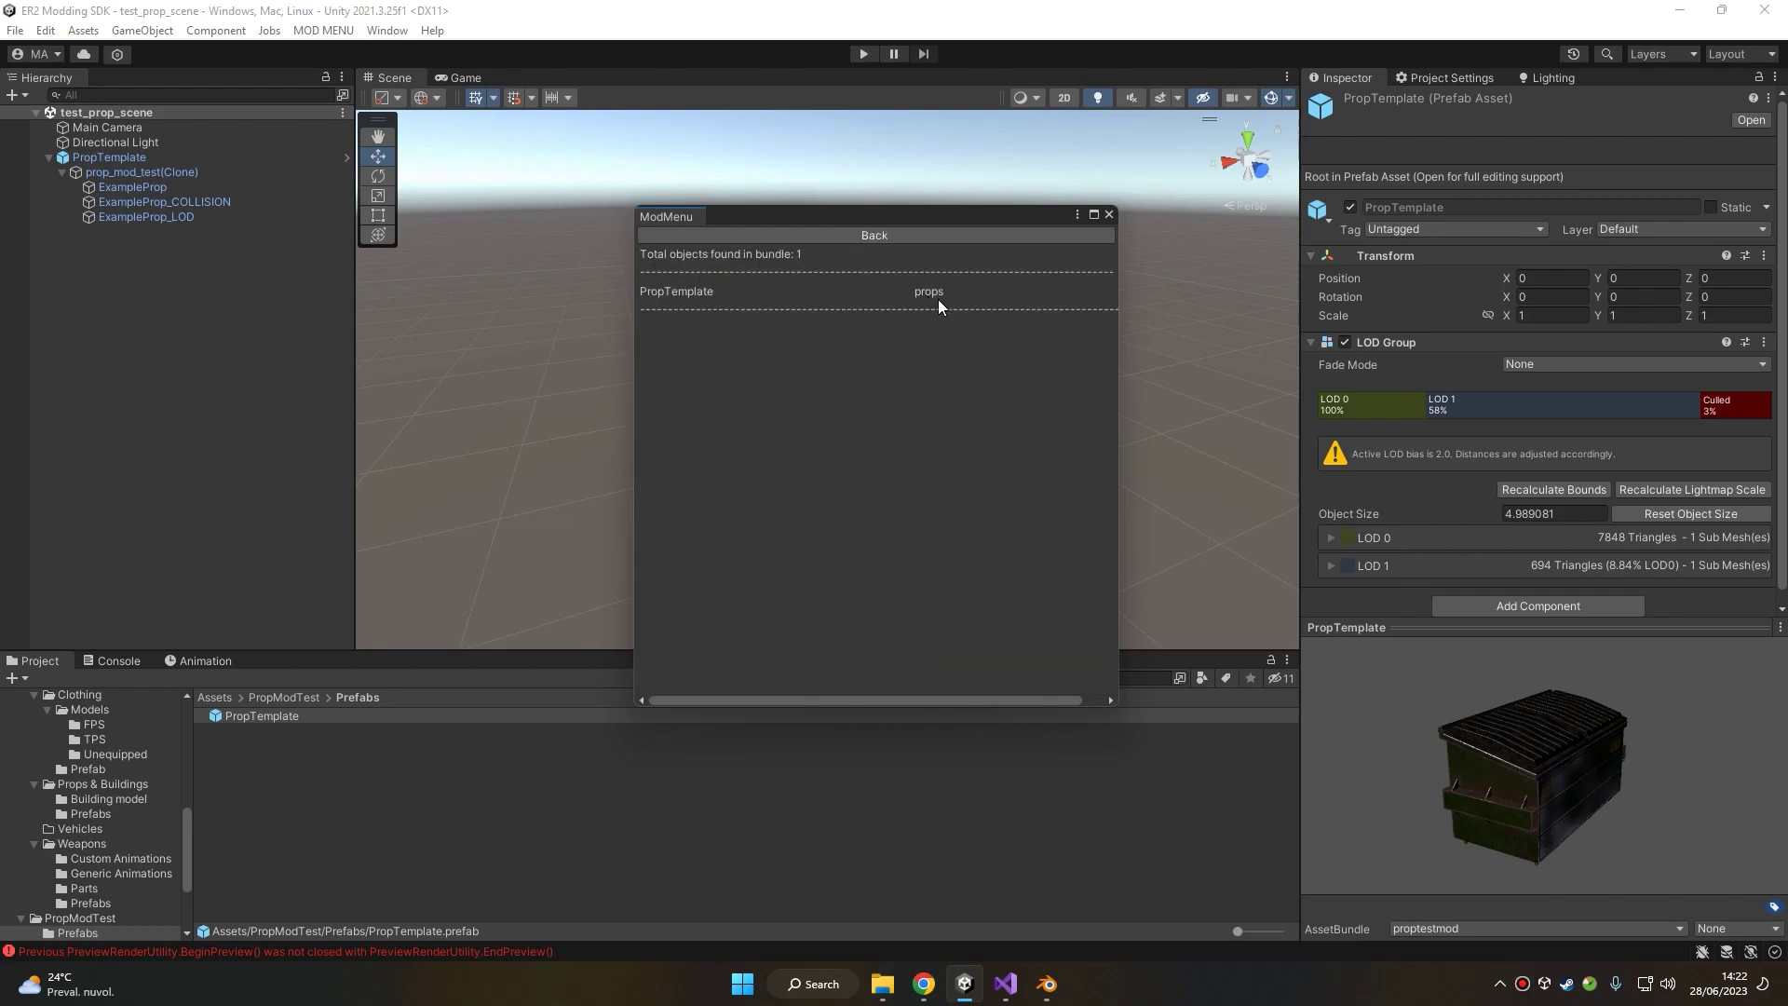
{"action": "left_click", "coordinate": [691, 234]}
- Set the workshop visibility to Unlisted and build the mod
{"action": "left_click", "coordinate": [715, 694]}
{"action": "left_click", "coordinate": [707, 775]}
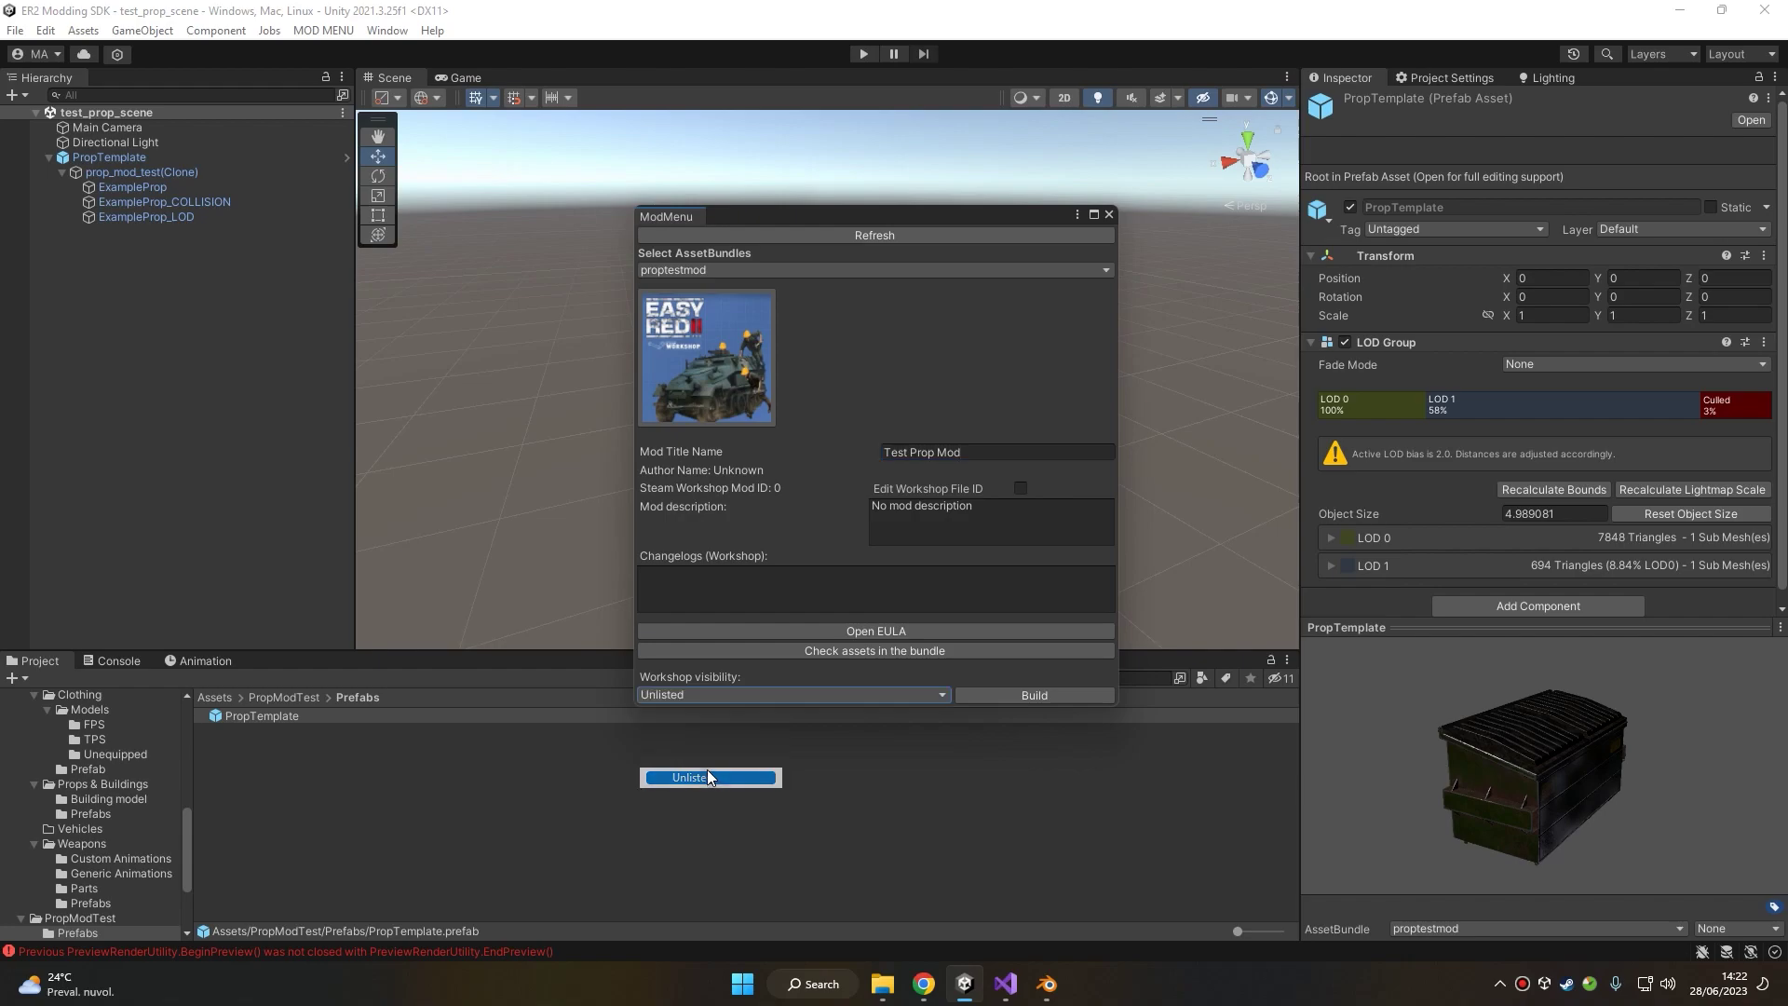
{"action": "left_click", "coordinate": [1004, 694]}
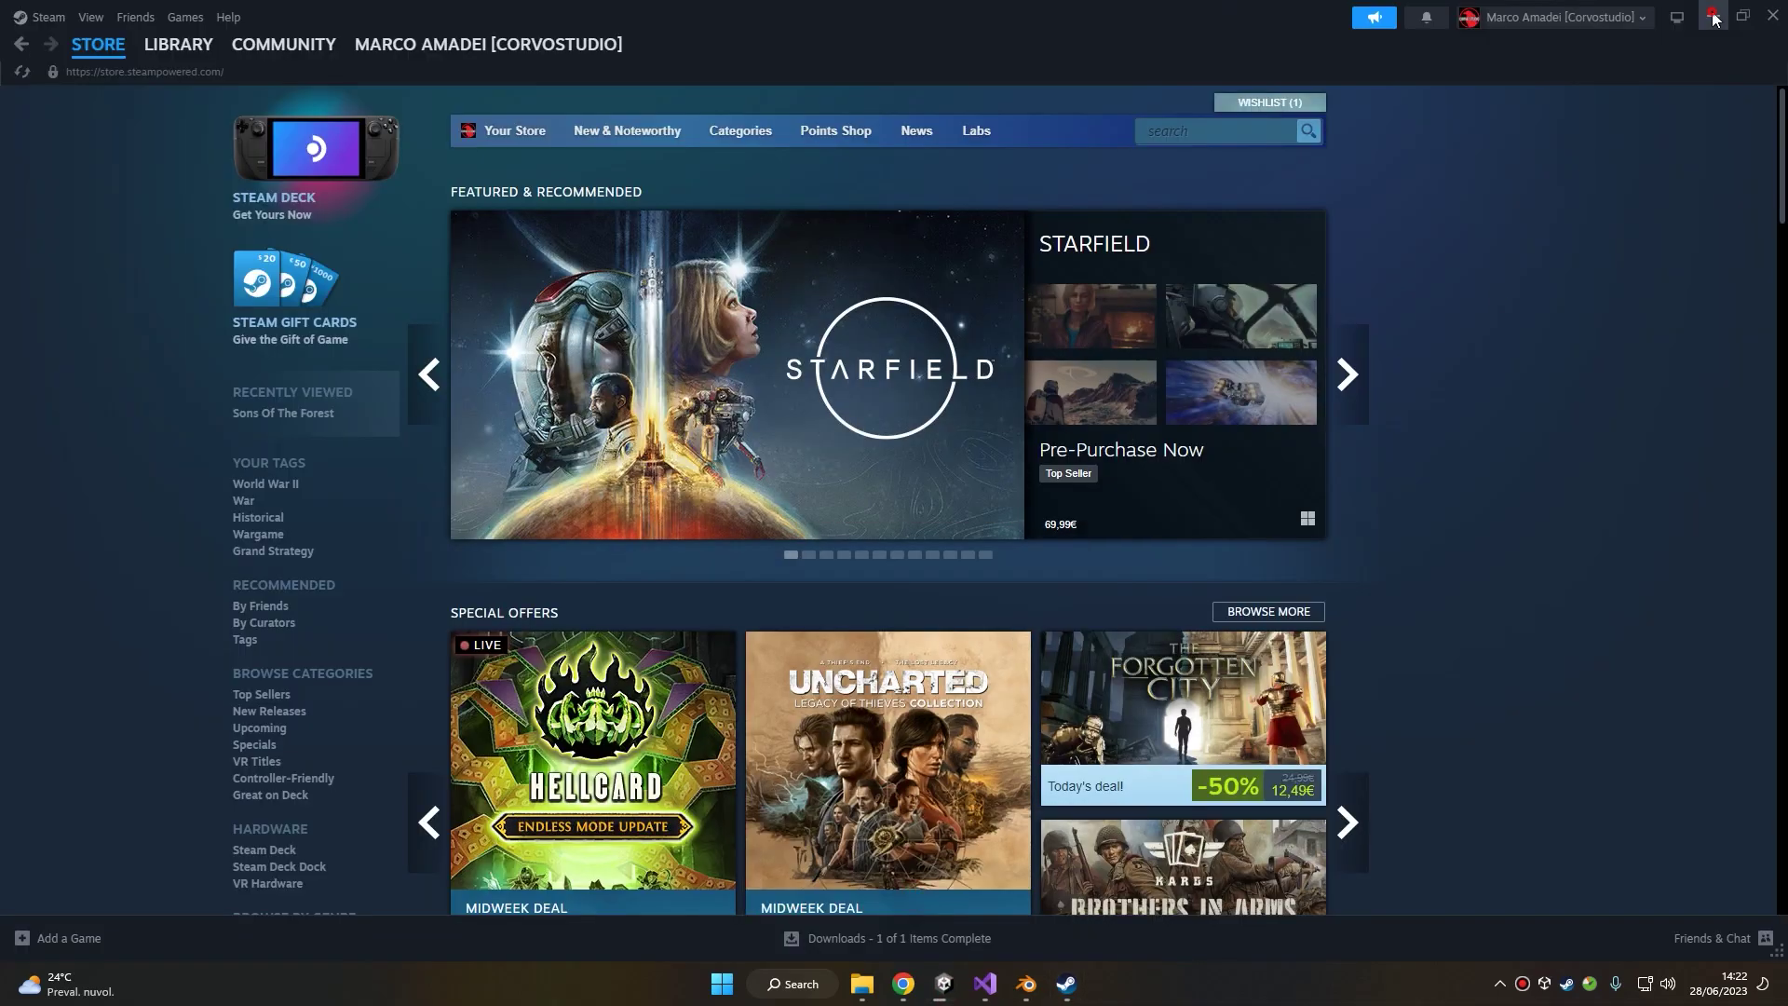
{"action": "left_click", "coordinate": [1713, 17]}
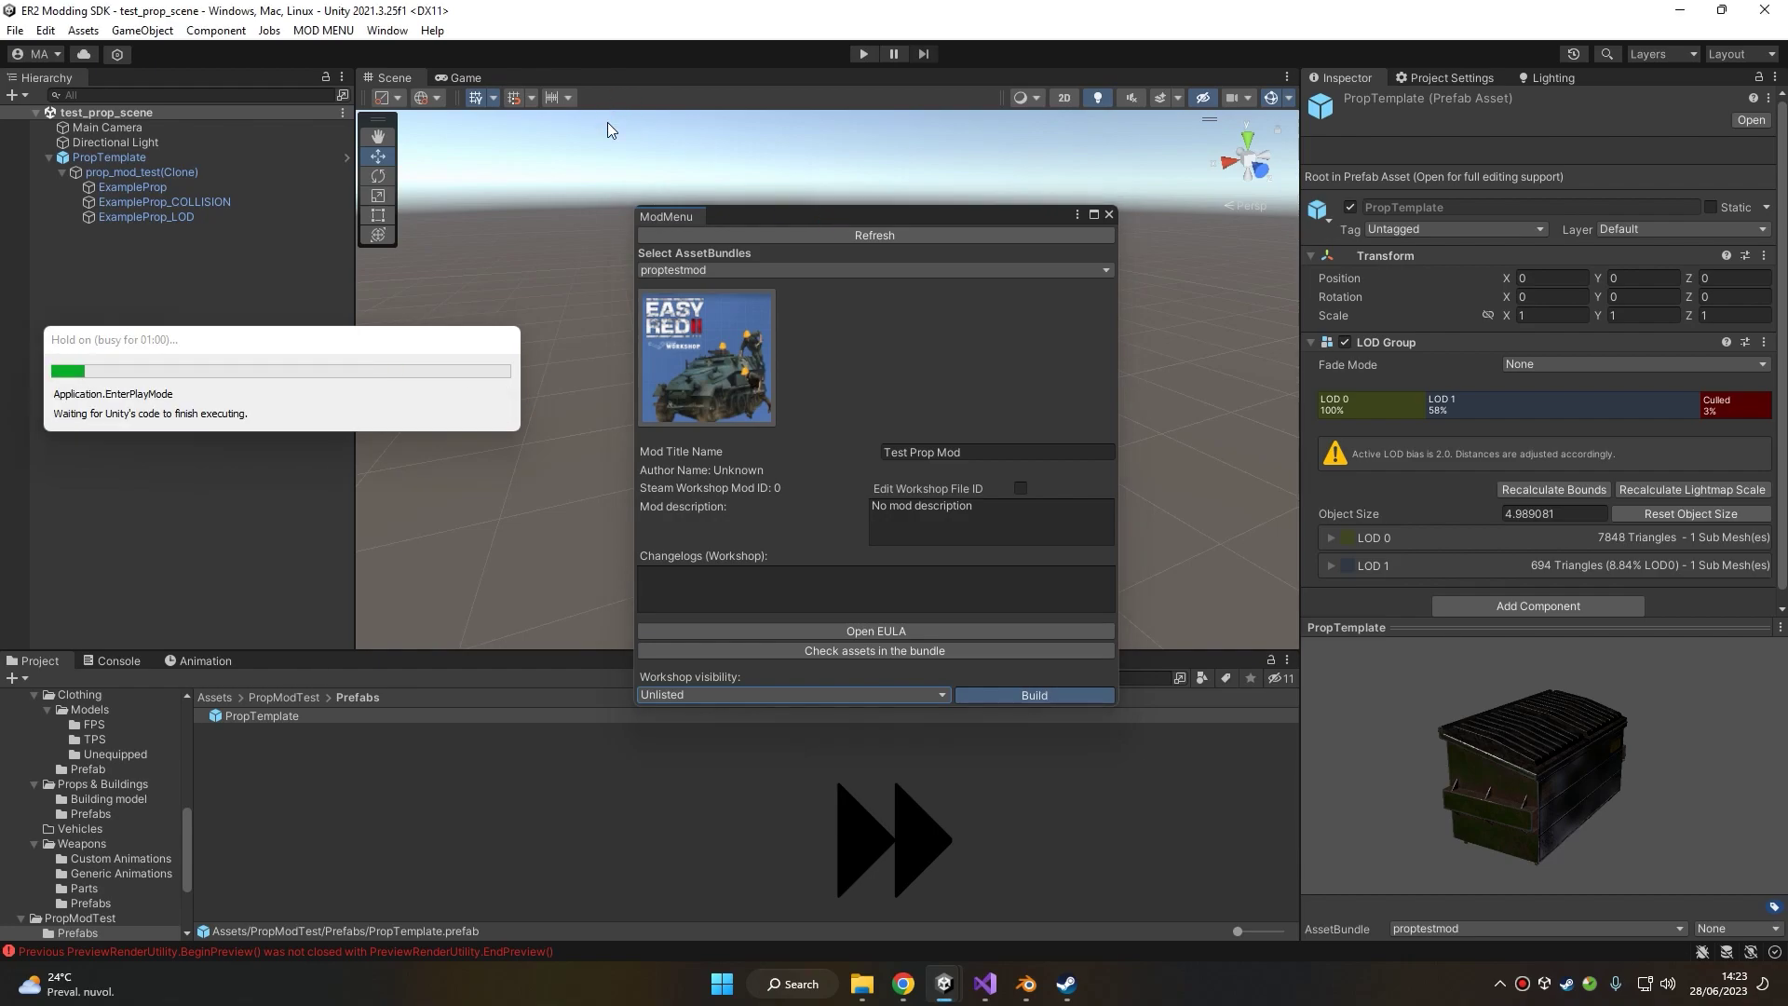
{"action": "left_click", "coordinate": [966, 553]}
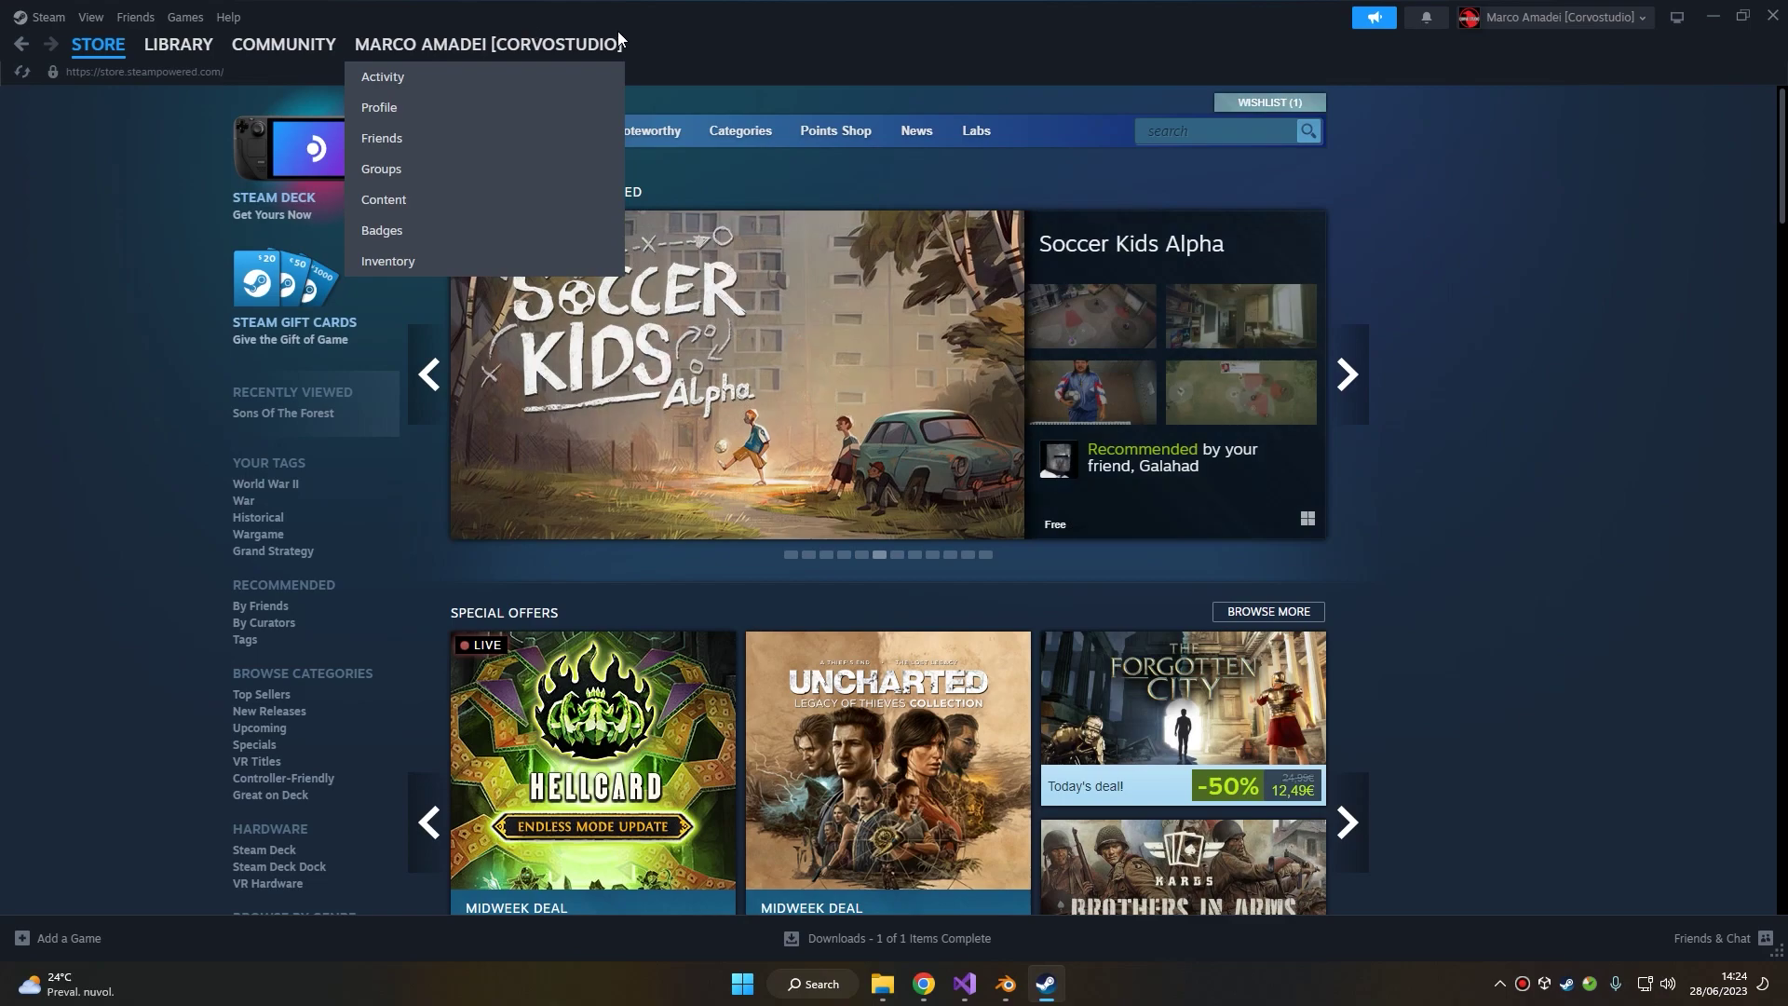
- Switch to Steam, subscribe to Test Prop Mod in the Easy Red 2 Workshop and launch the game after the download
{"action": "left_click", "coordinate": [207, 52]}
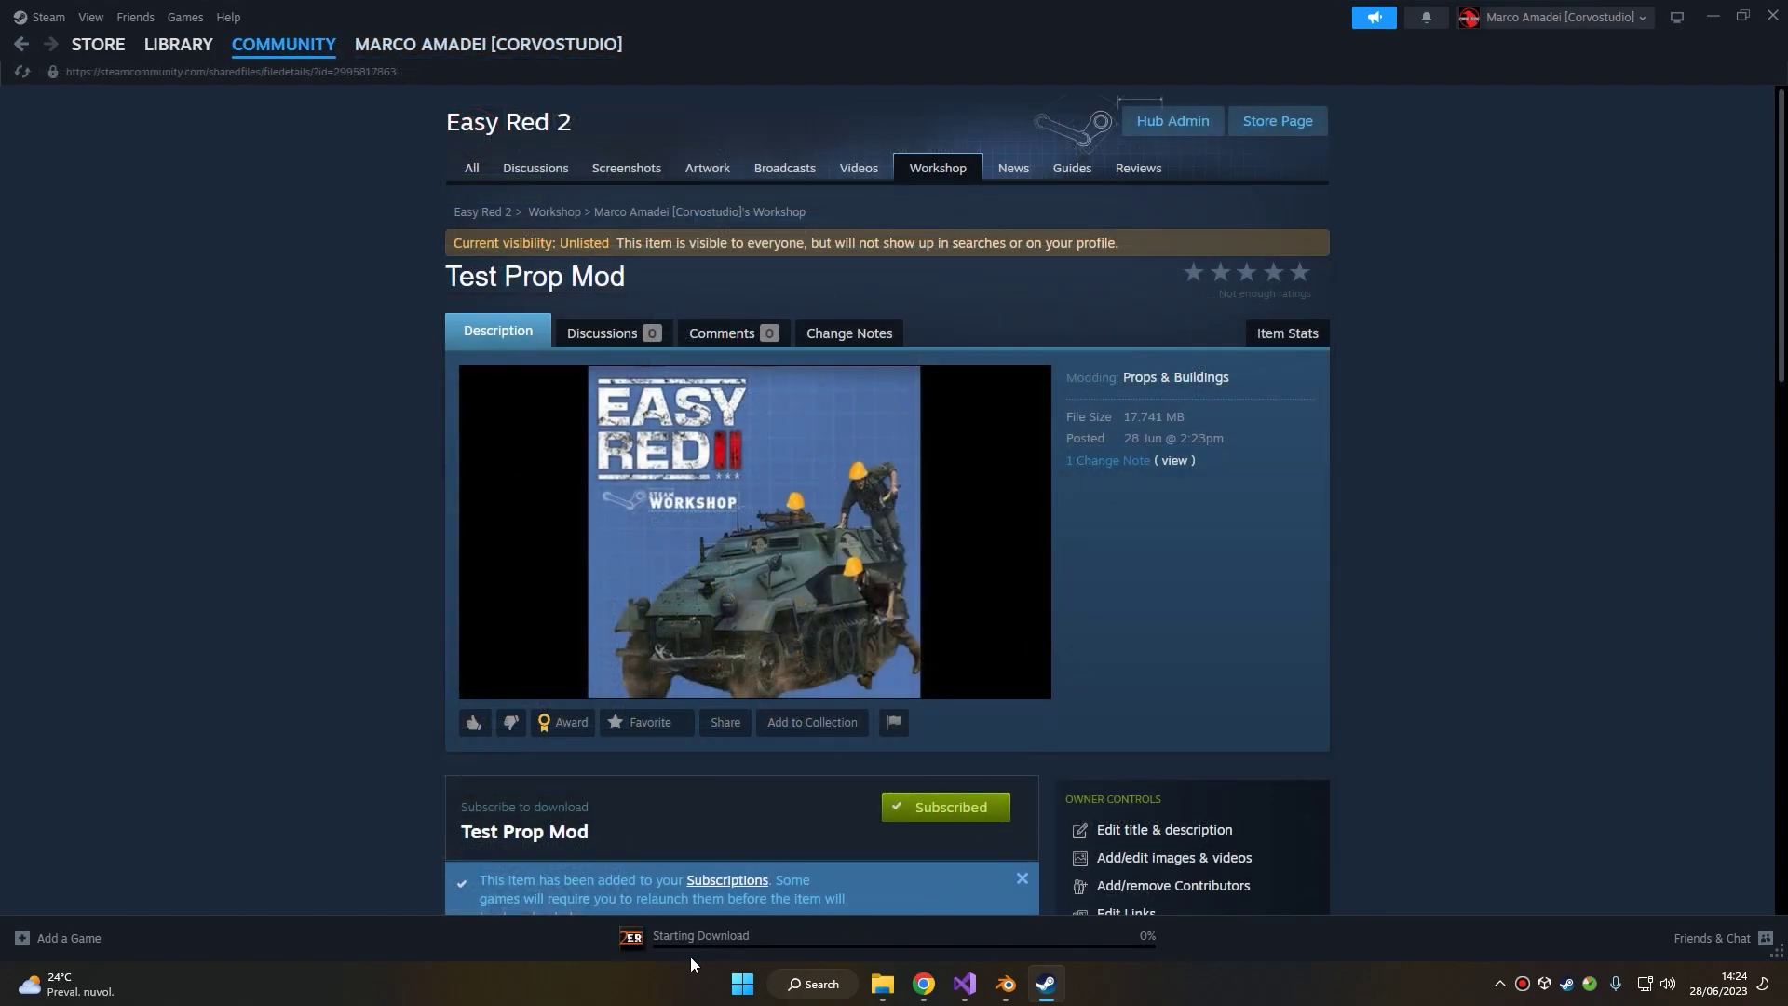
{"action": "left_click", "coordinate": [704, 943]}
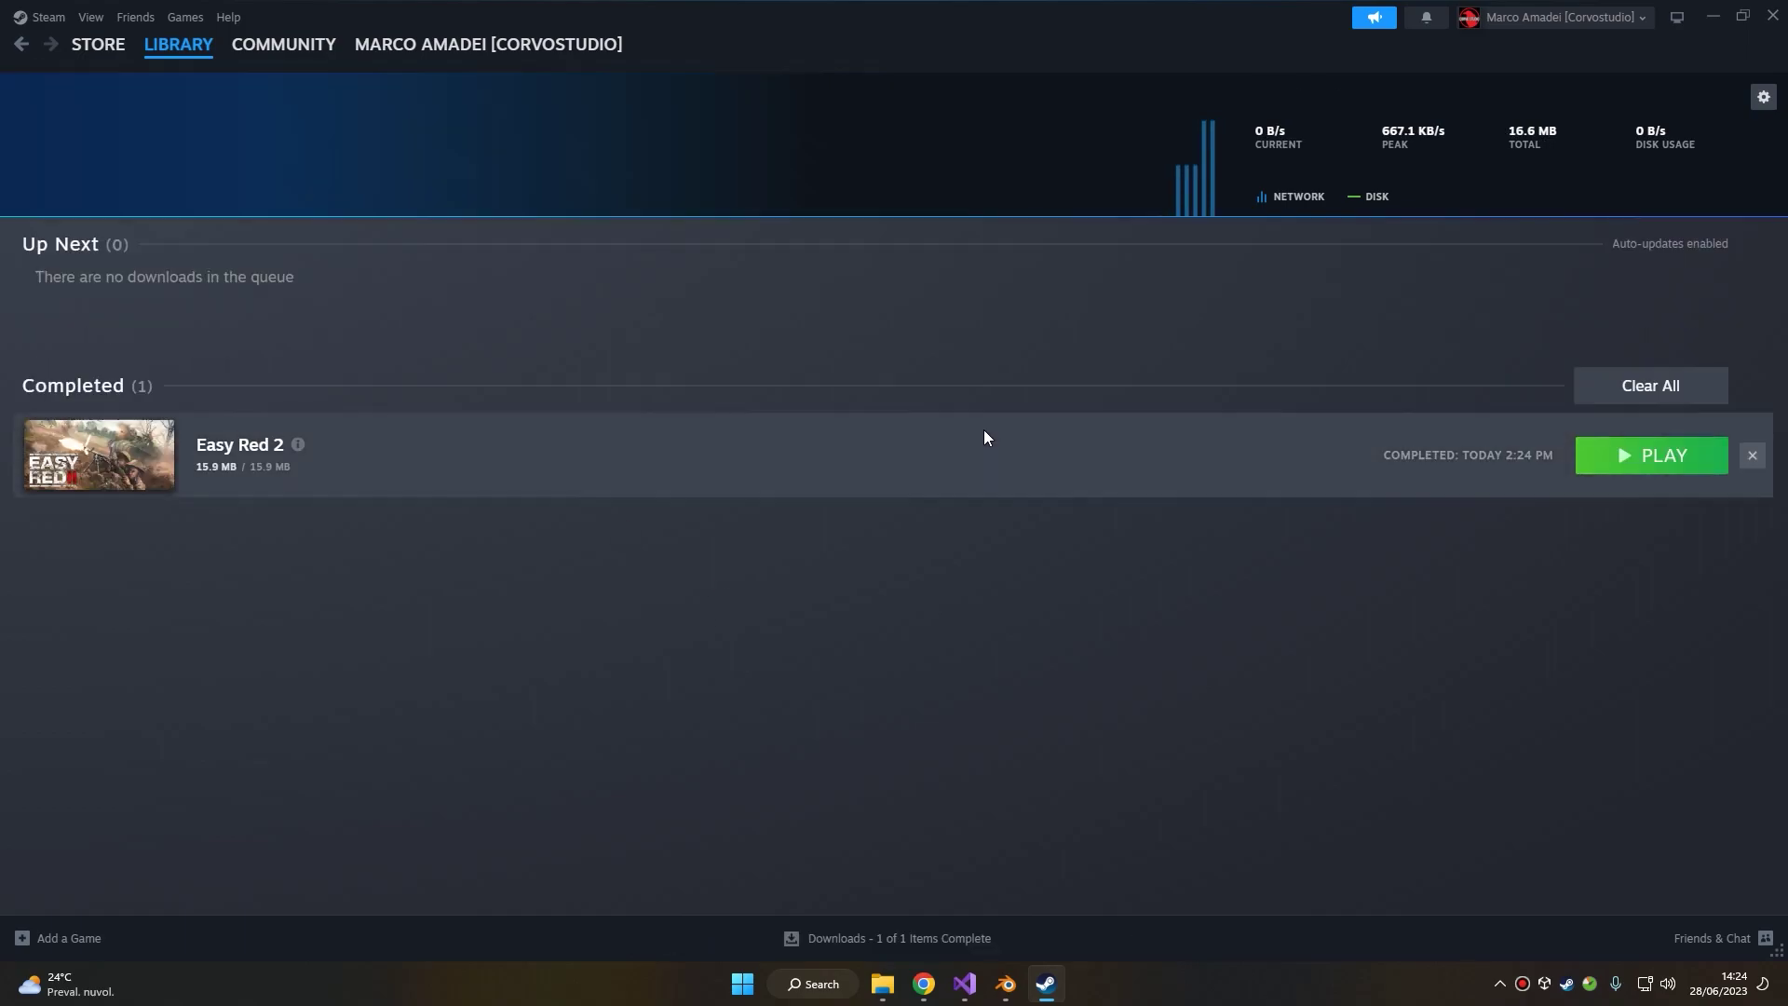
{"action": "left_click", "coordinate": [1637, 455]}
{"action": "left_click", "coordinate": [950, 649]}
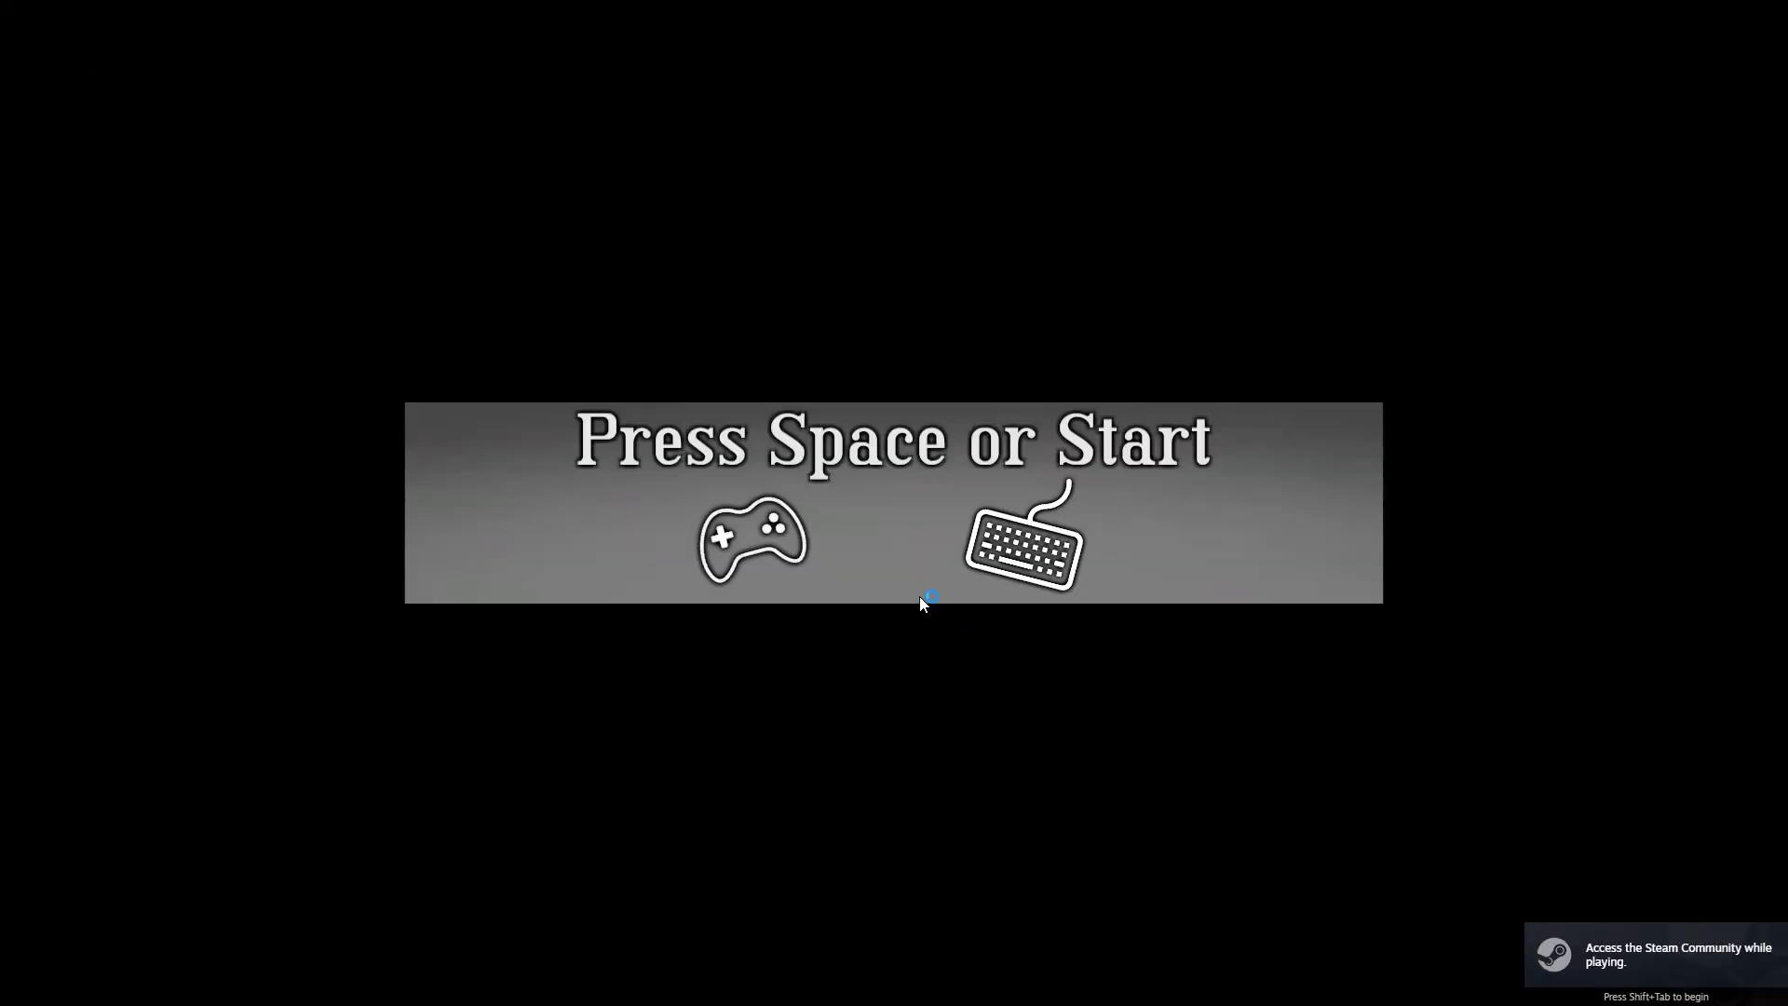
- Create a 500x500 map named "Test prop map" in the Easy Red 2 mission editor
{"action": "key", "text": "space"}
{"action": "left_click", "coordinate": [384, 573]}
{"action": "left_click", "coordinate": [378, 579]}
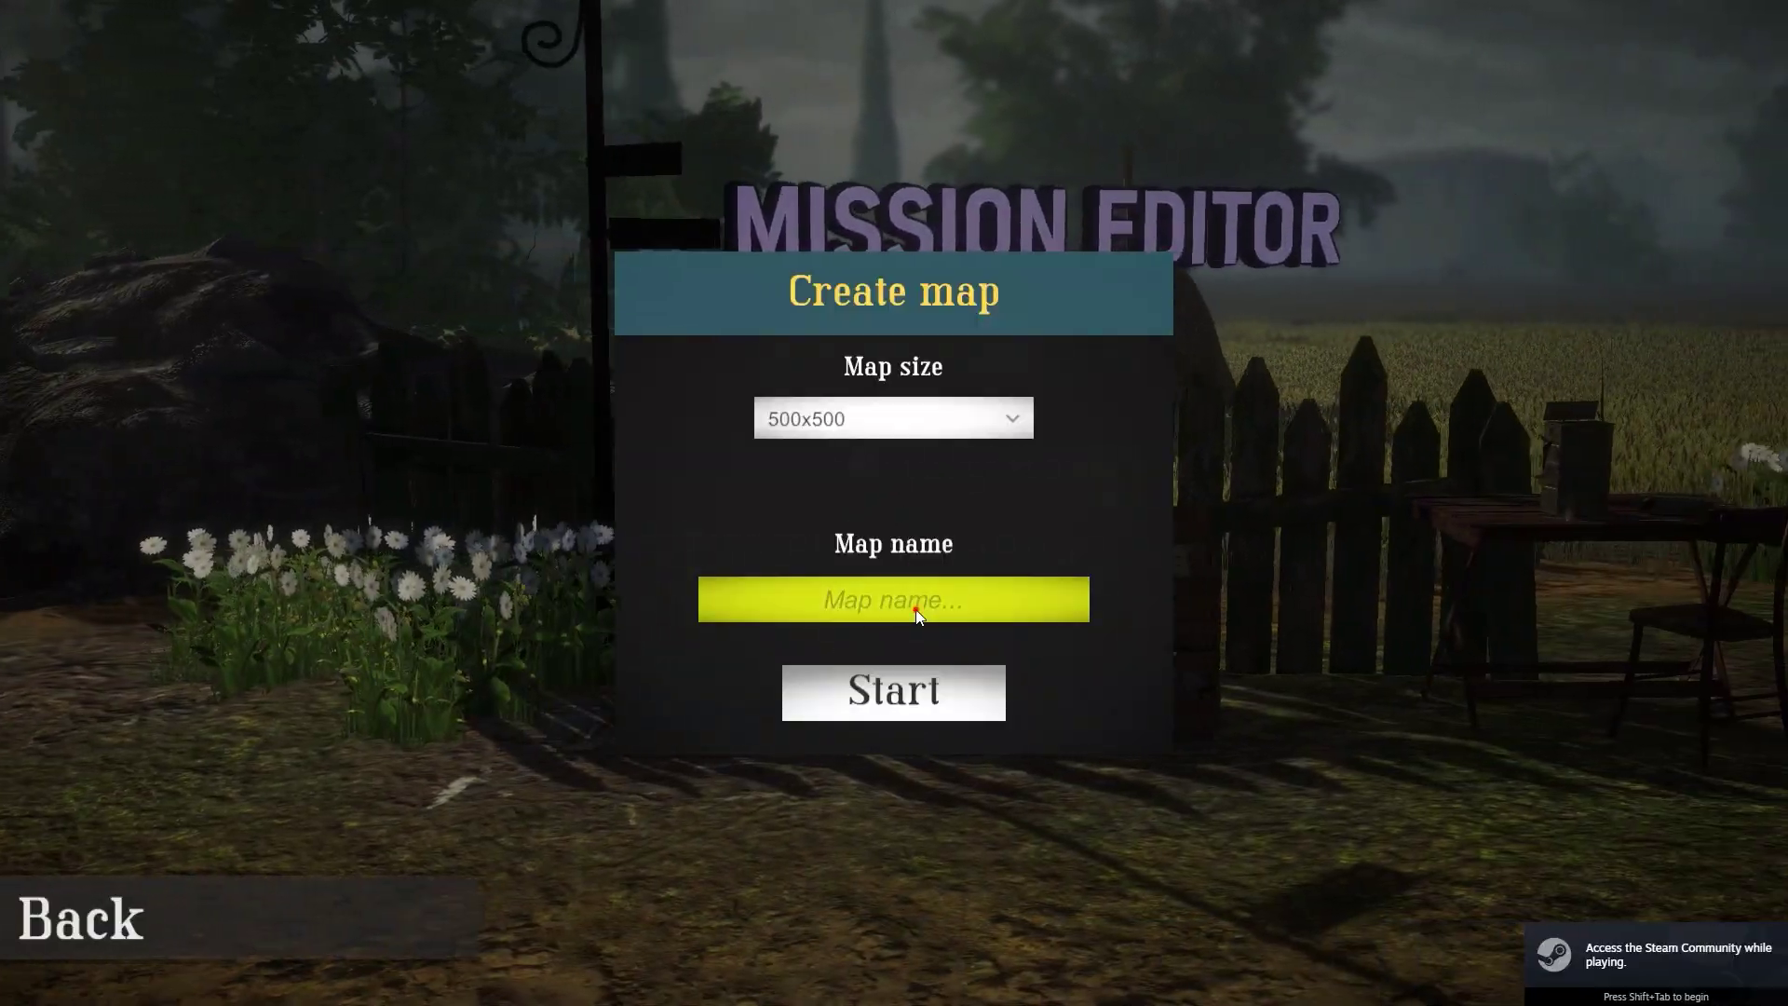
{"action": "left_click", "coordinate": [931, 605]}
{"action": "type", "text": "Test prop map"}
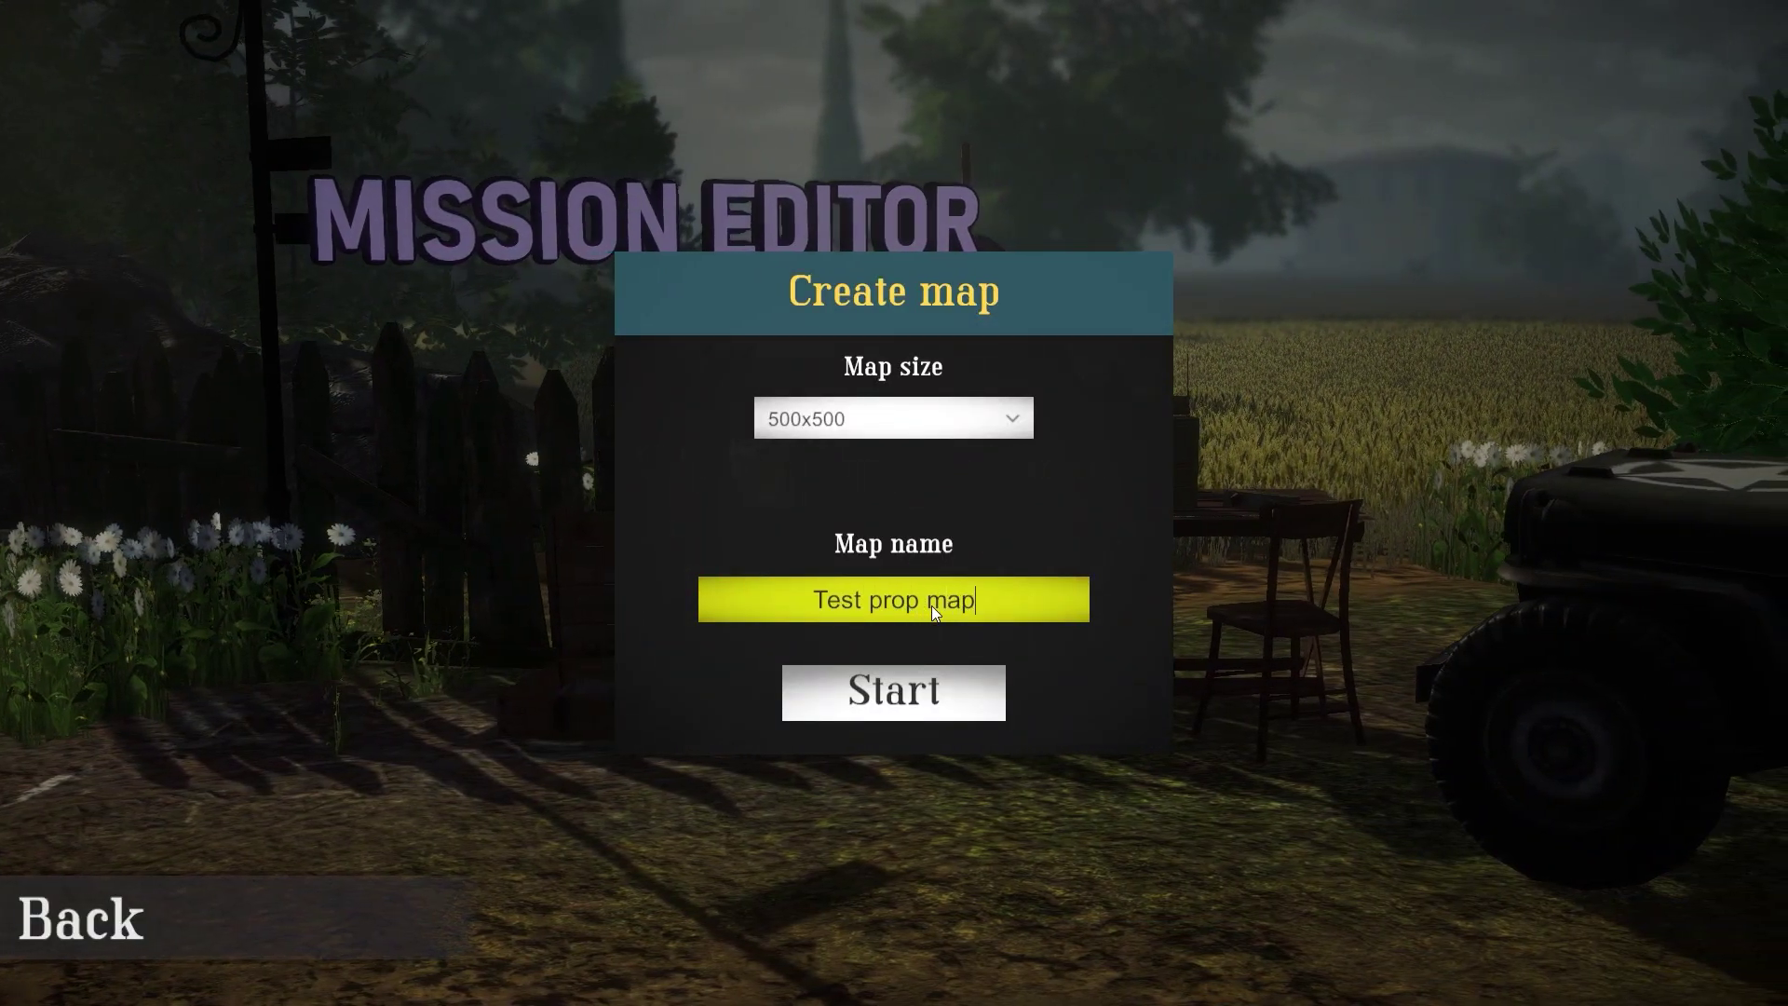
{"action": "left_click", "coordinate": [957, 689]}
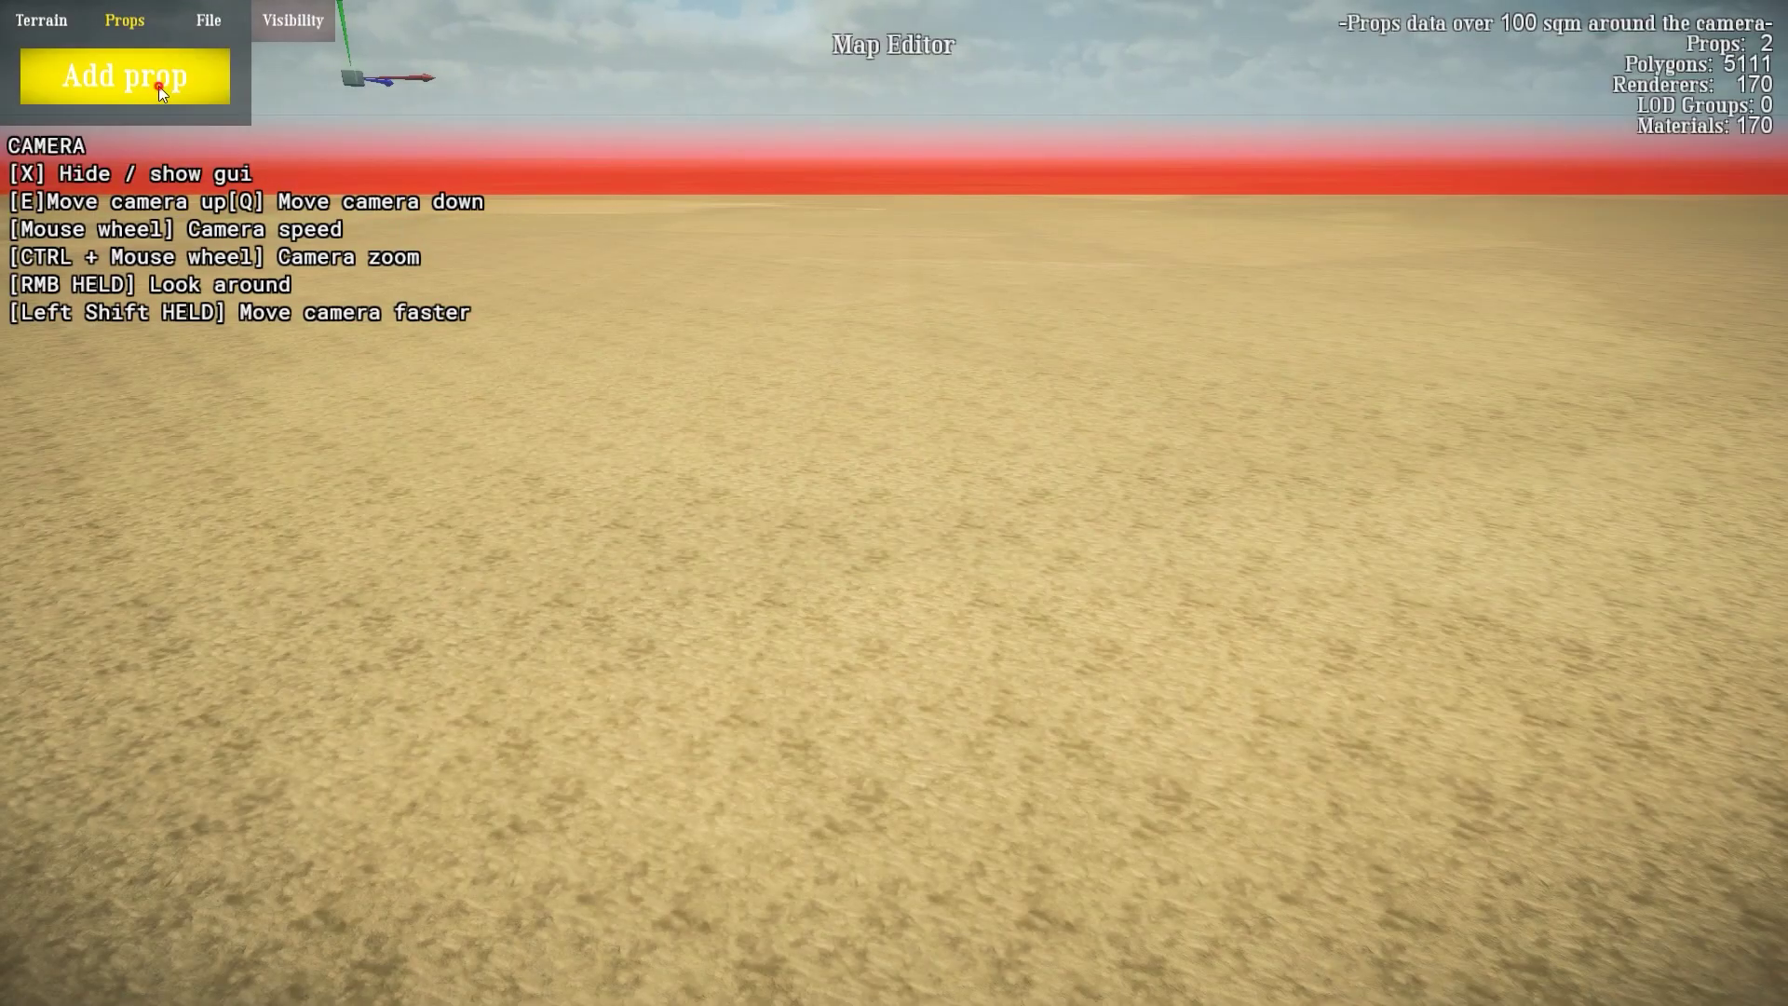
- Add PropTemplate from the Test Prop Mod category to the map
{"action": "left_click", "coordinate": [159, 86]}
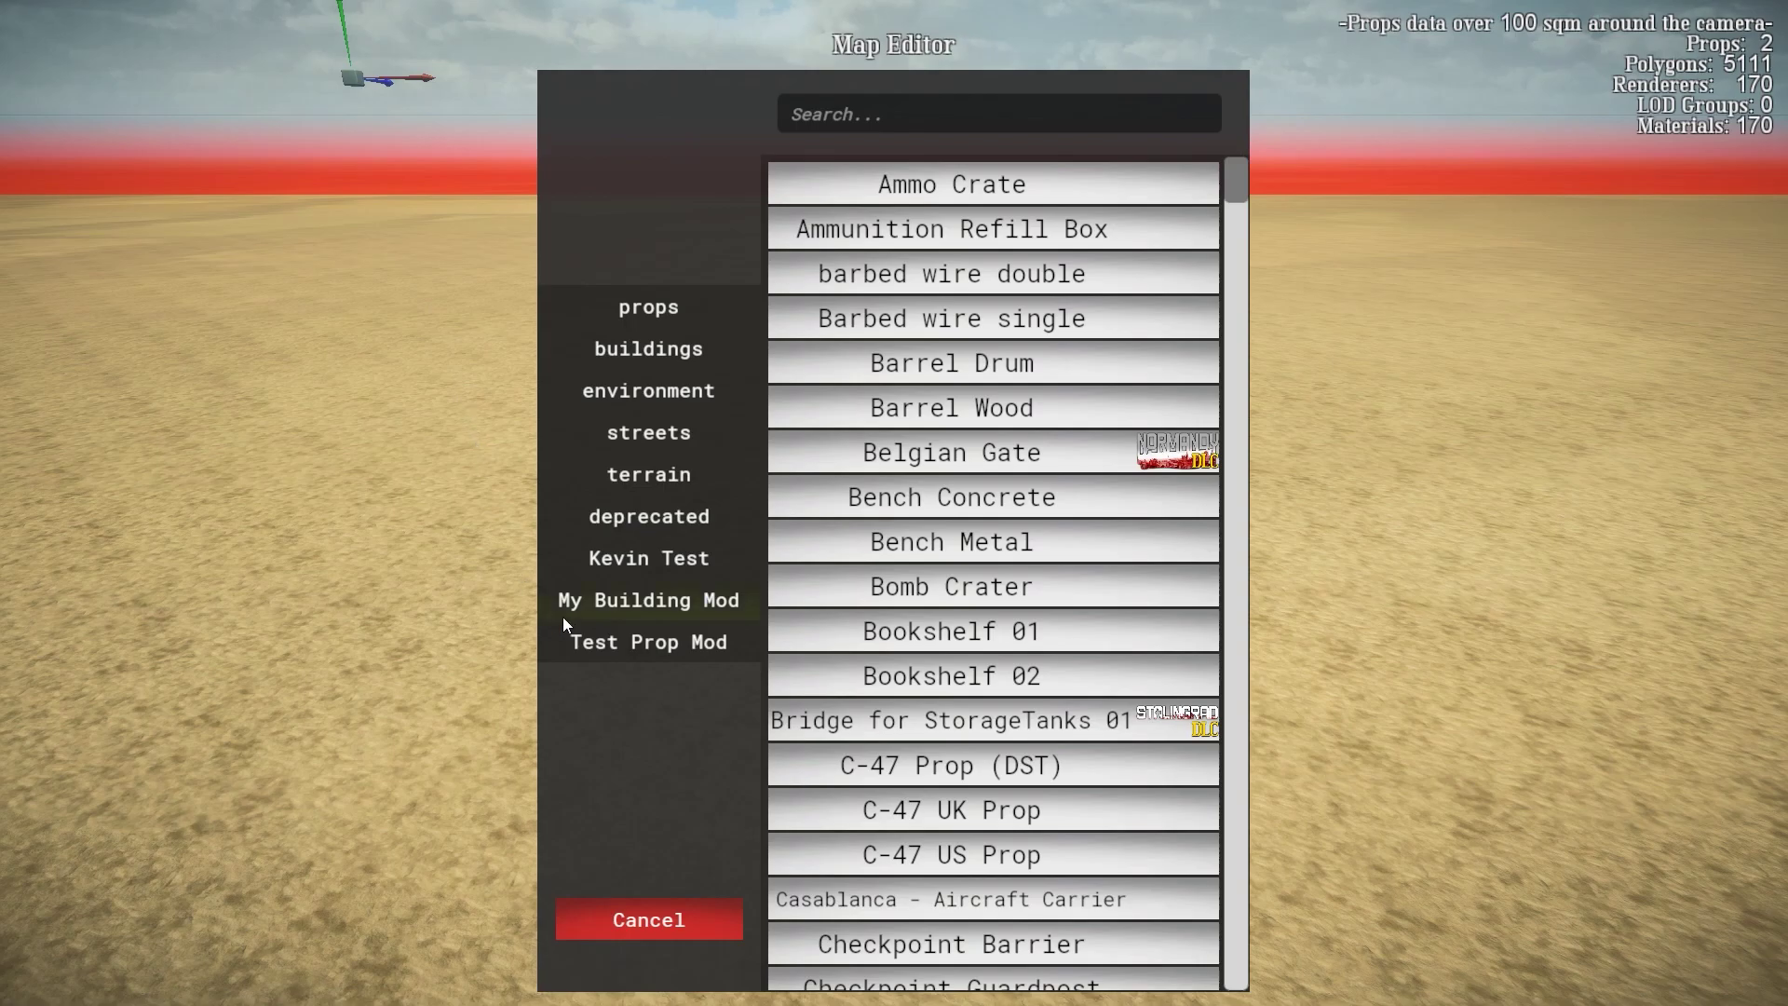
{"action": "left_click", "coordinate": [660, 644]}
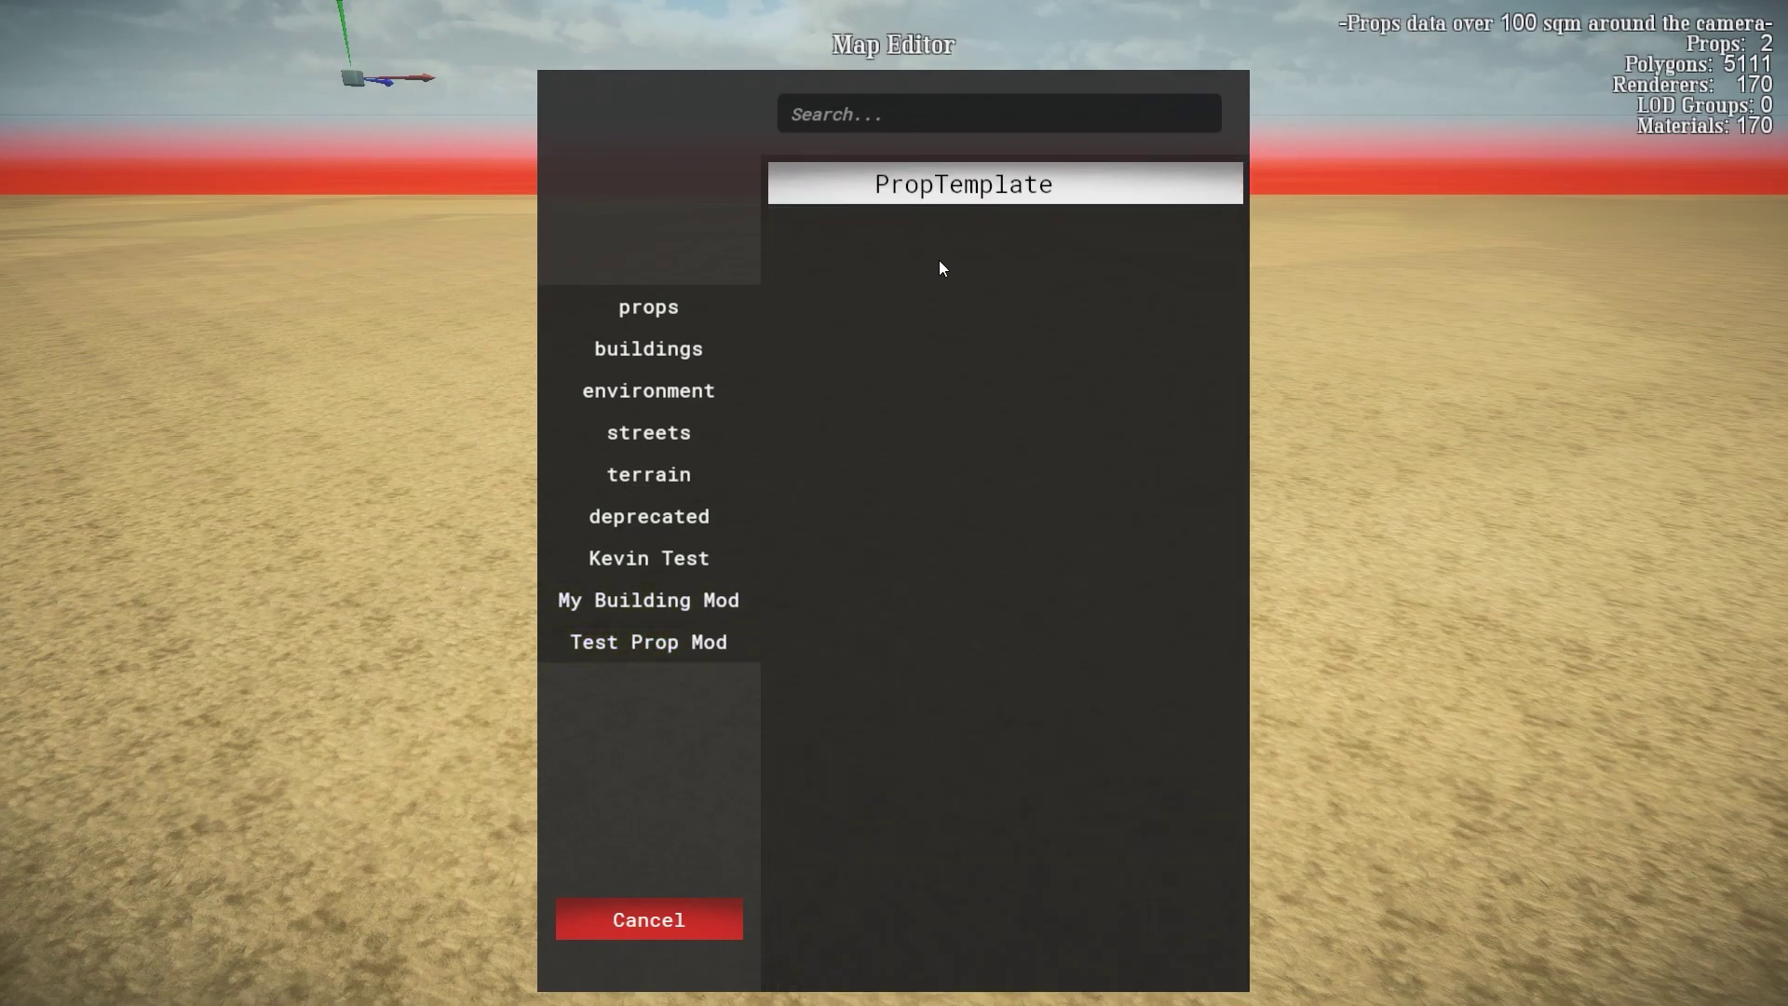
{"action": "left_click", "coordinate": [946, 182]}
- Examine the placed dumpster up close in the map editor and select it to show its properties
{"action": "right_click_drag", "start_coordinate": [1041, 417], "coordinate": [260, 391]}
{"action": "key", "text": "w"}
{"action": "key", "text": "d"}
{"action": "key", "text": "d"}
{"action": "key", "text": "w"}
{"action": "key", "text": "d"}
{"action": "right_click_drag", "start_coordinate": [1396, 484], "coordinate": [895, 503]}
{"action": "left_click", "coordinate": [1300, 601]}
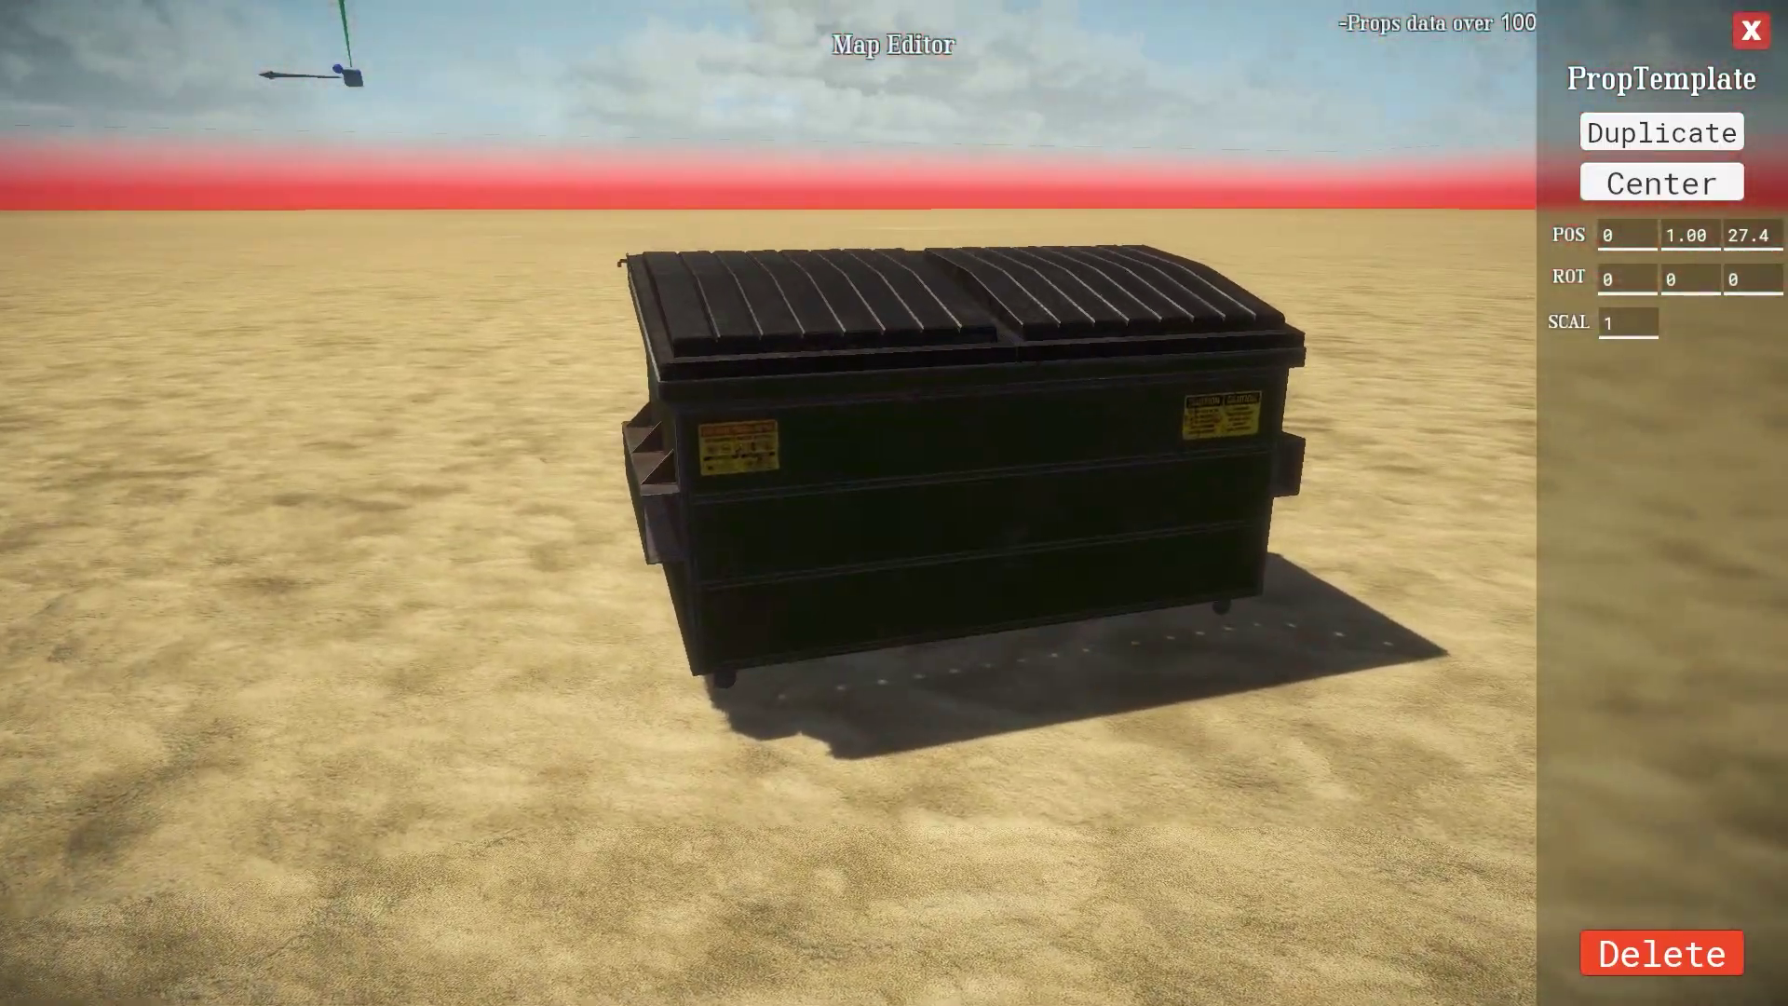